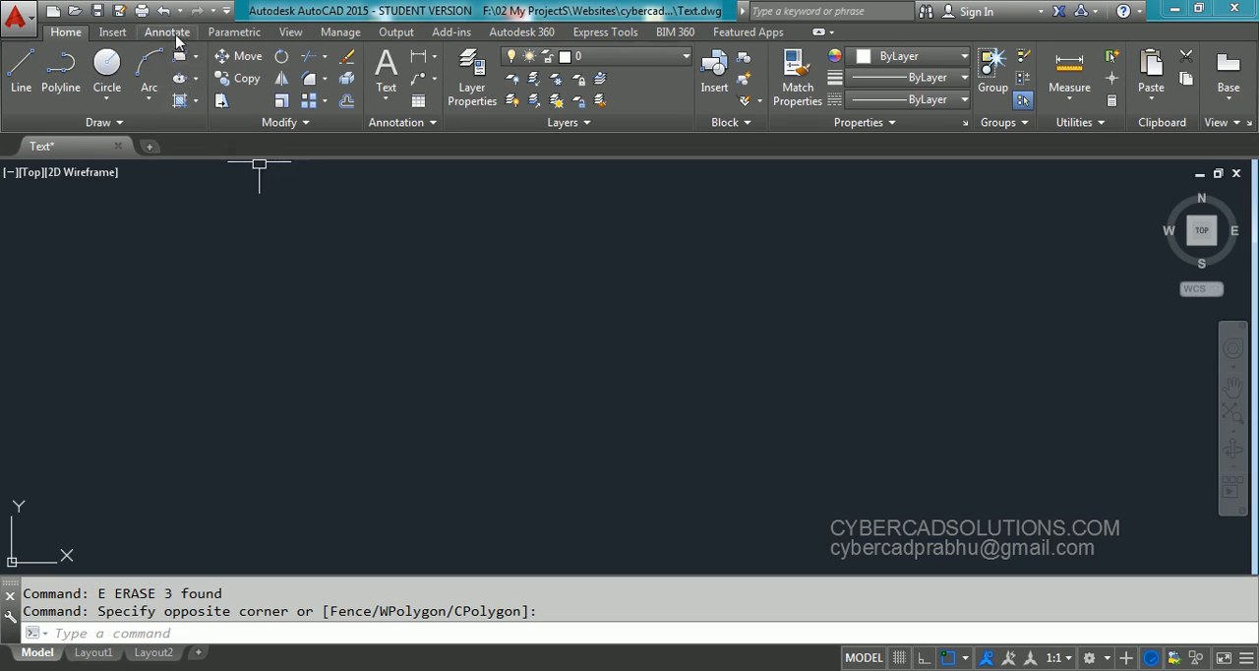
Look at the available text creation tools, multiline and single line, without starting either one
click(173, 34)
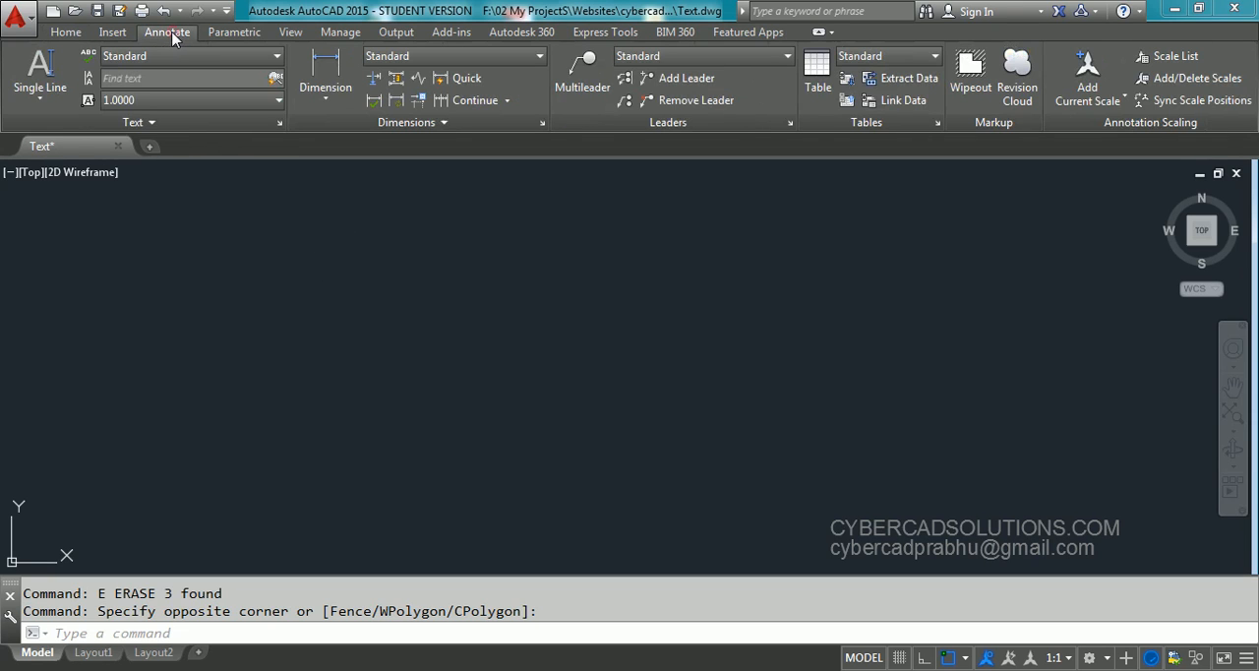
click(46, 100)
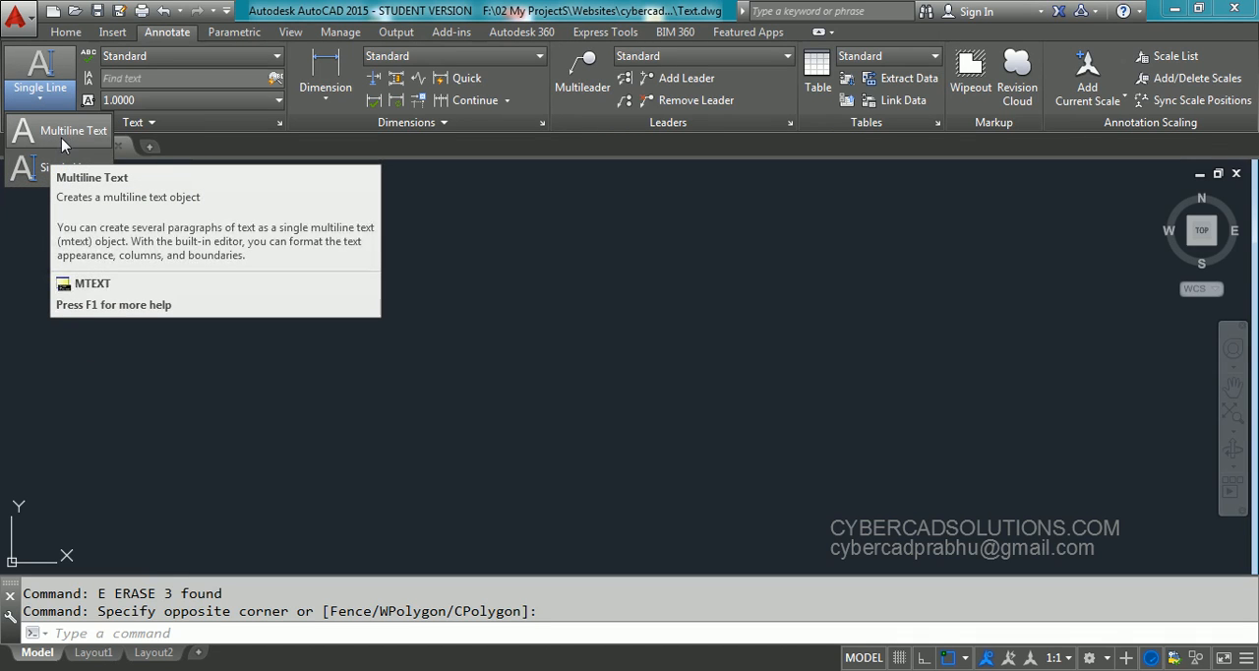
click(275, 230)
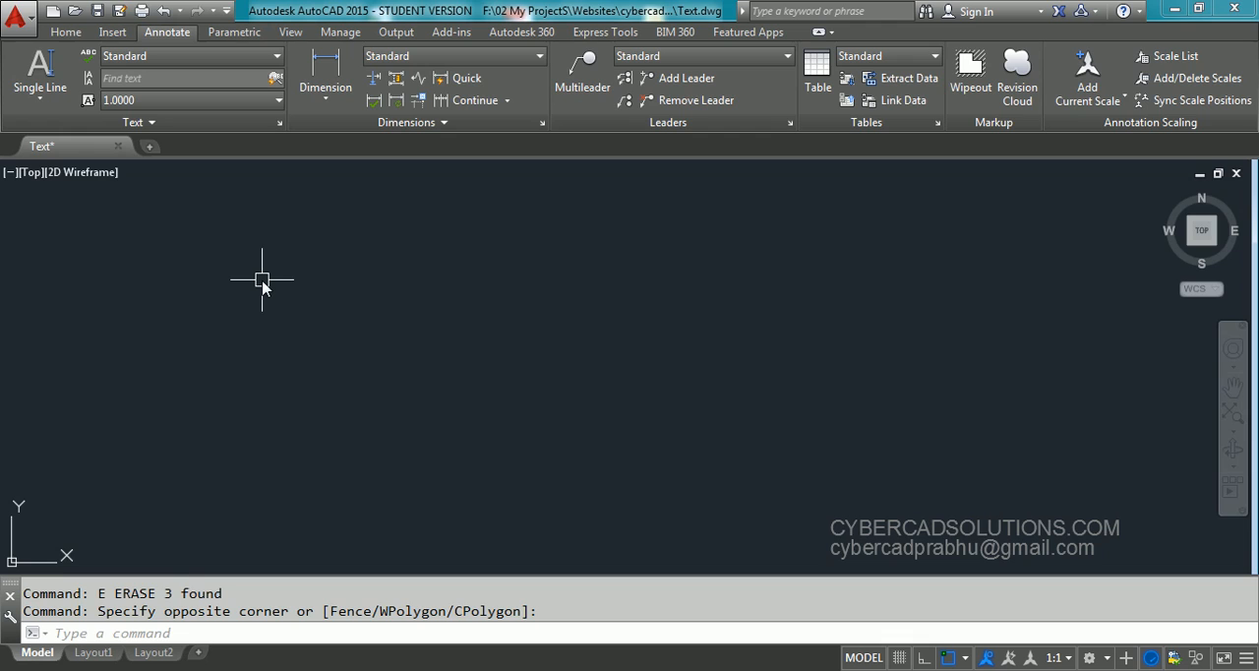
text(text)
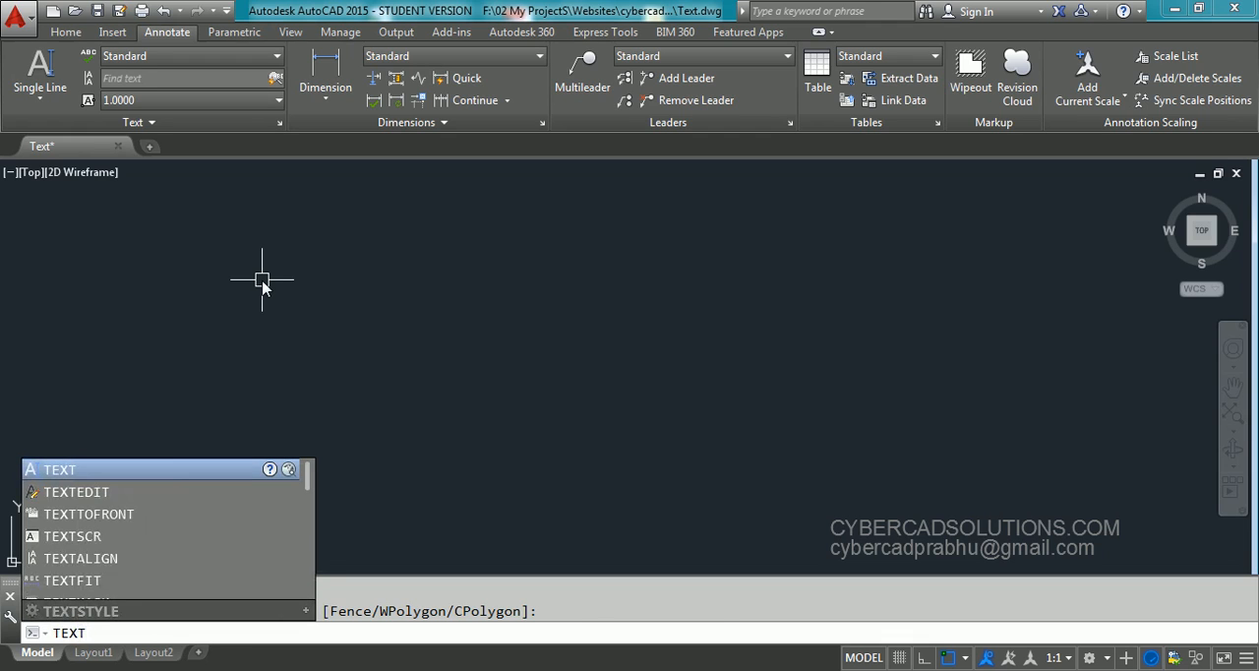
key(Return)
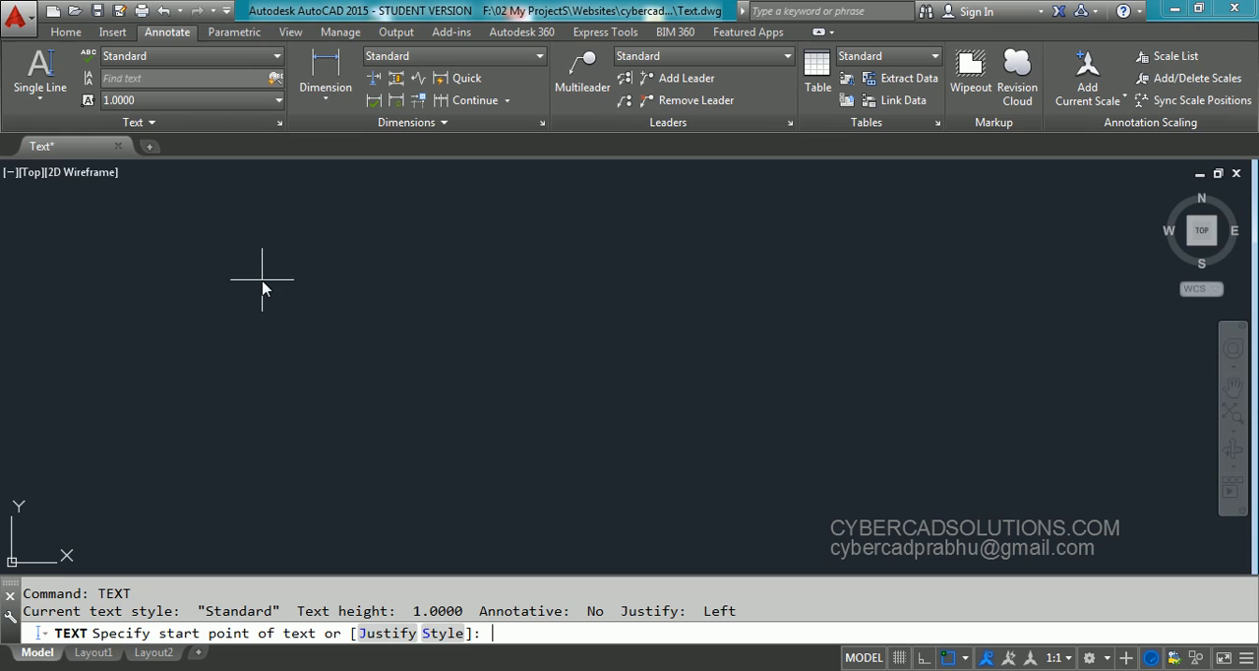
key(Escape)
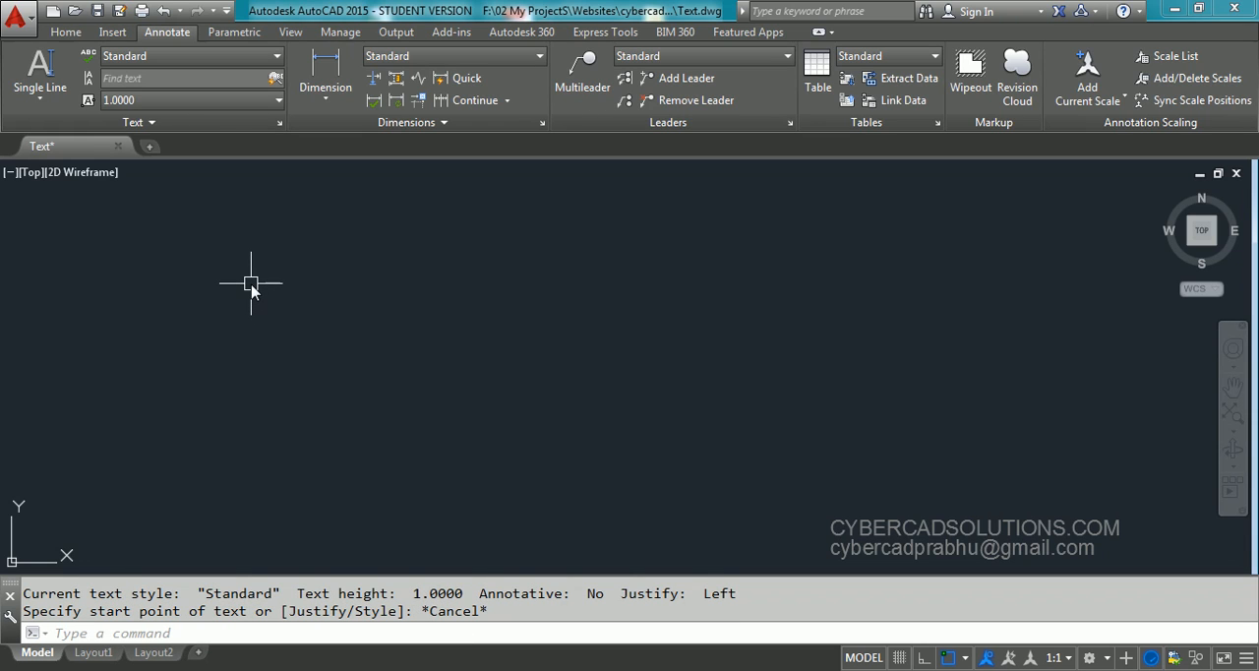
Start the single-line text command and review its current style, height, annotative and justification settings
text(DT)
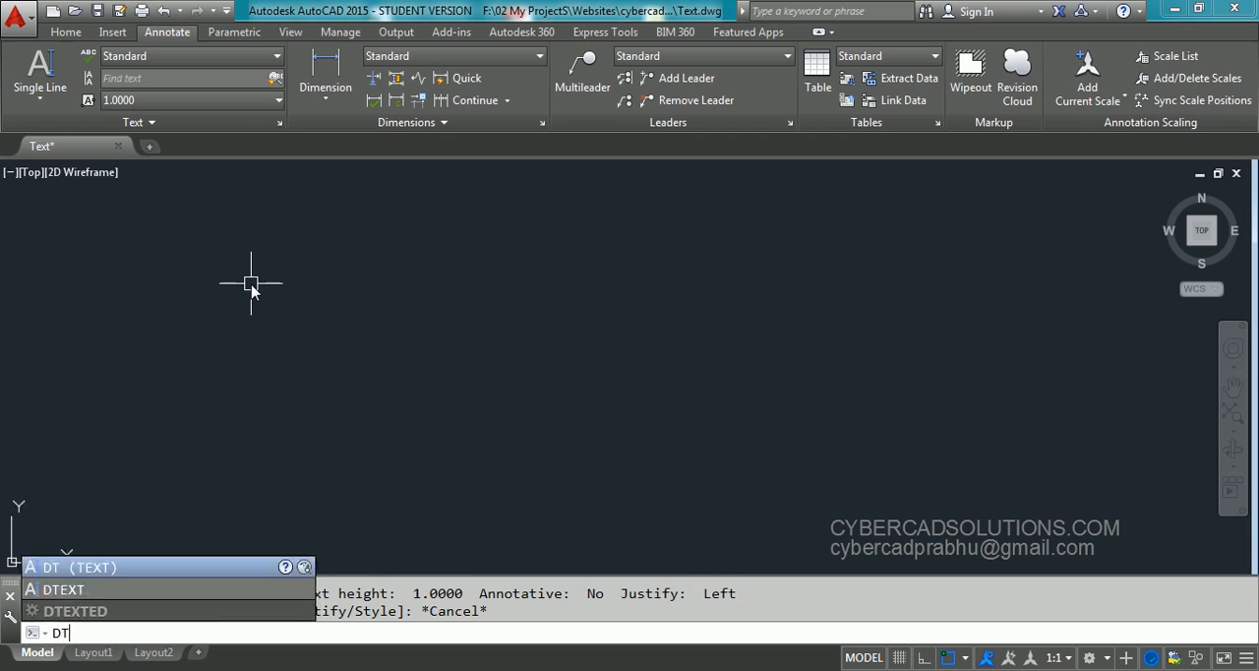
key(Return)
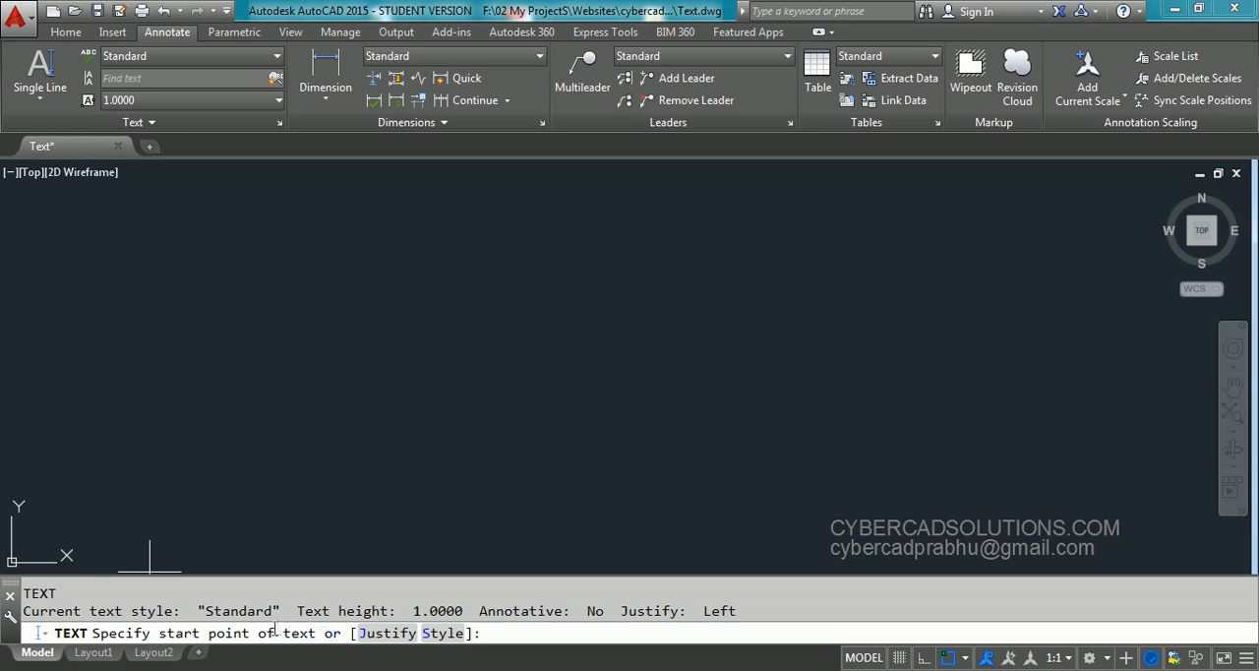
drag(26, 606, 190, 612)
double_click(192, 612)
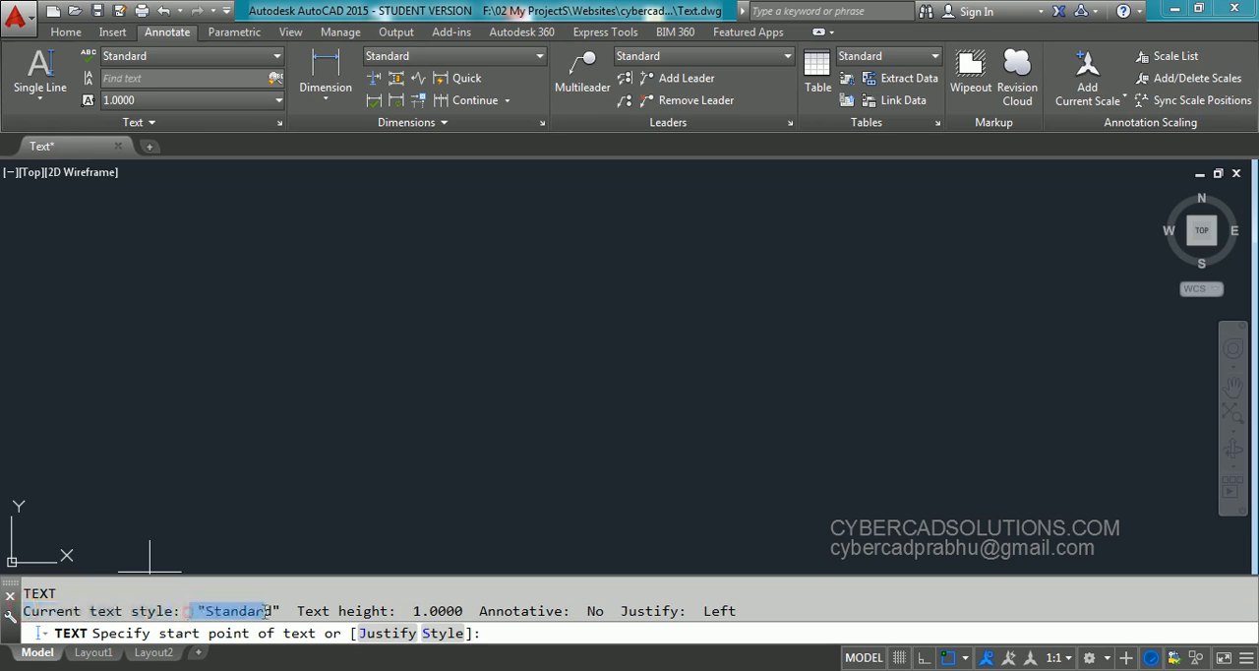
drag(288, 612, 744, 610)
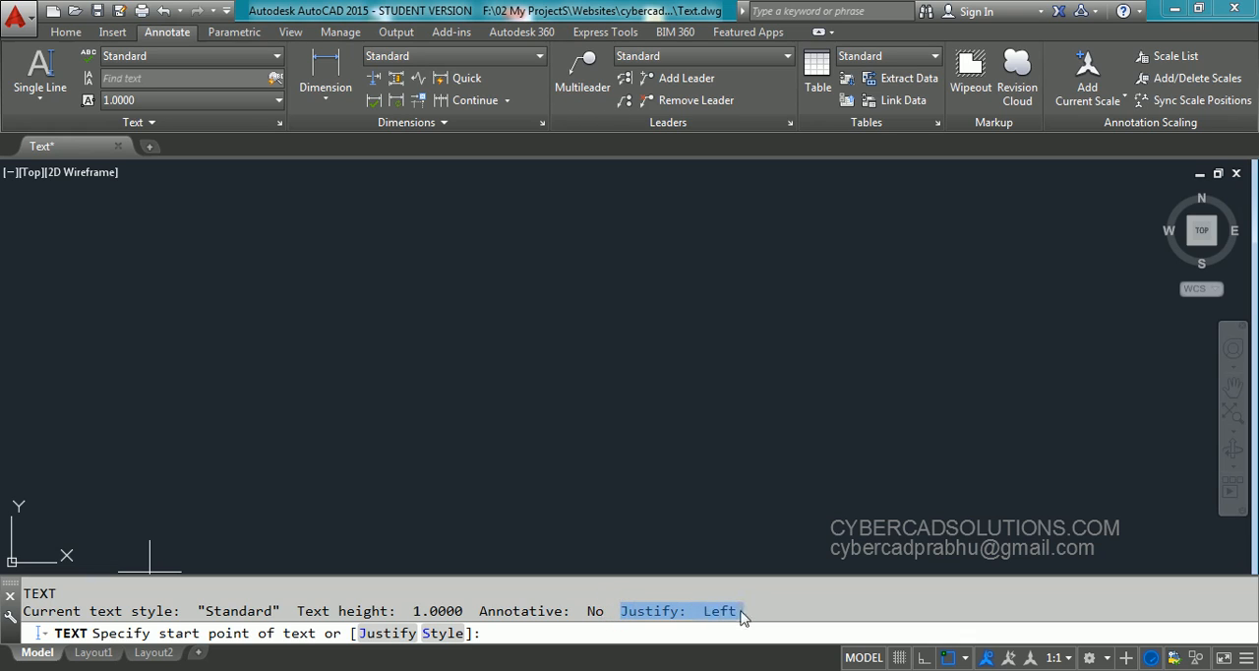
click(750, 610)
drag(610, 611, 744, 610)
drag(295, 611, 464, 619)
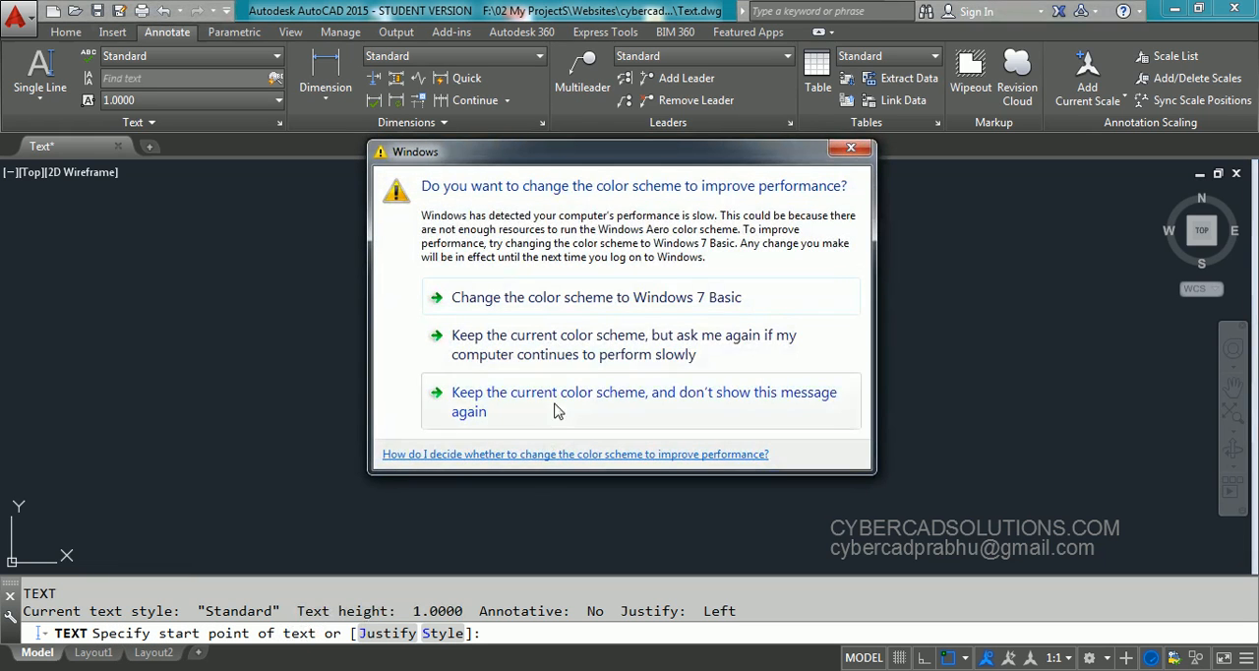
Keep the current Windows color scheme without further messages, and place the text's start point with height 1 and the default rotation 0
click(635, 405)
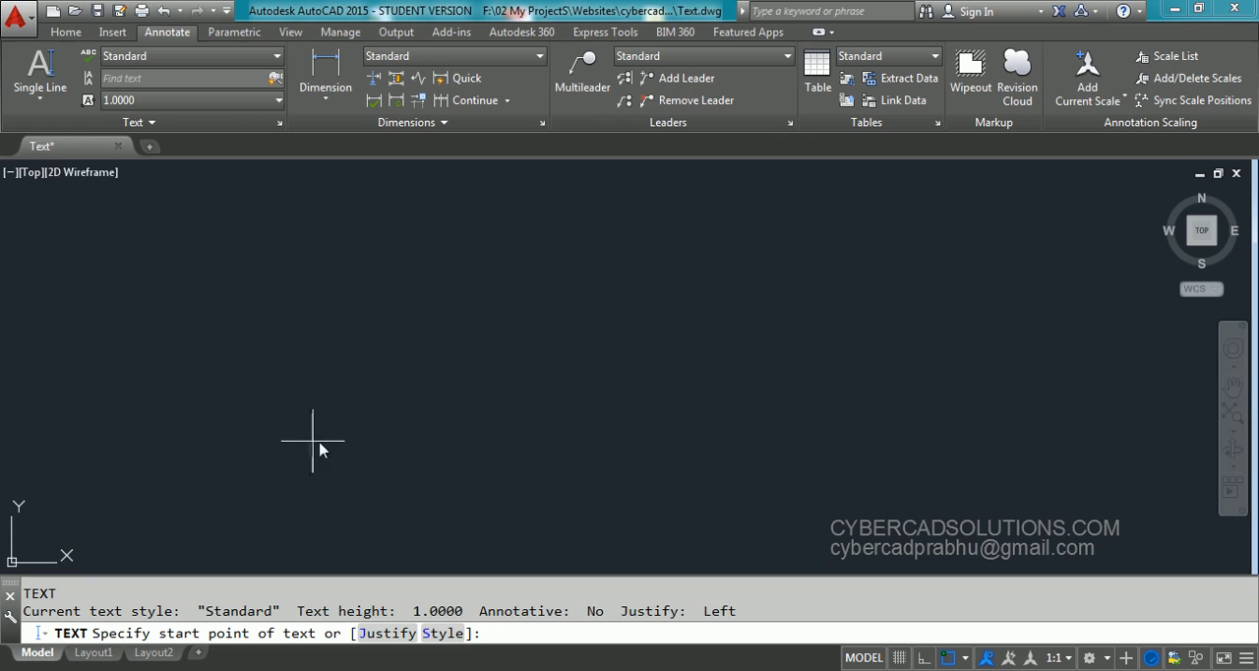
click(80, 262)
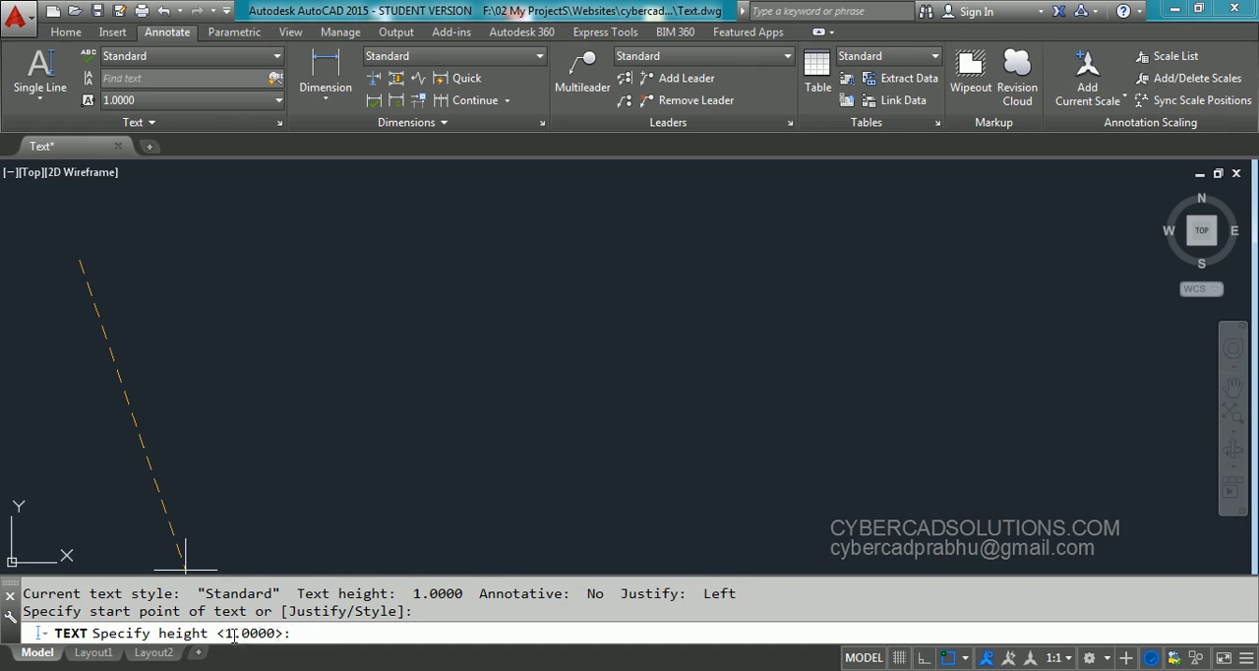
click(301, 633)
text(1)
key(Return)
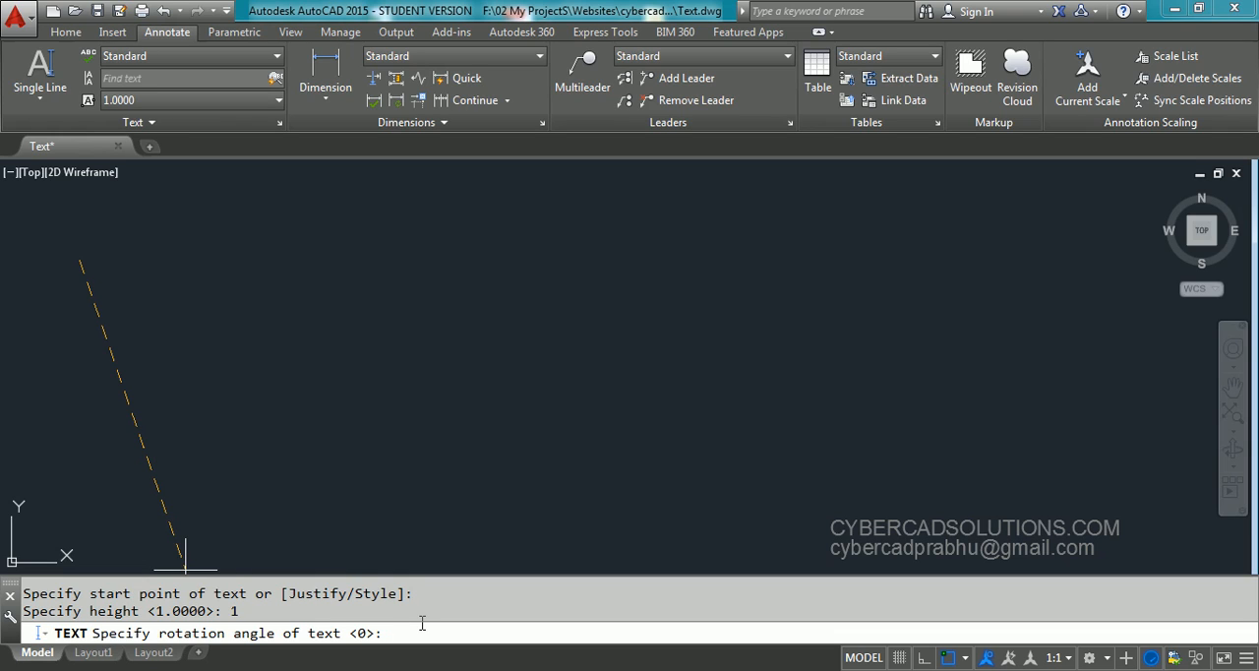
key(Return)
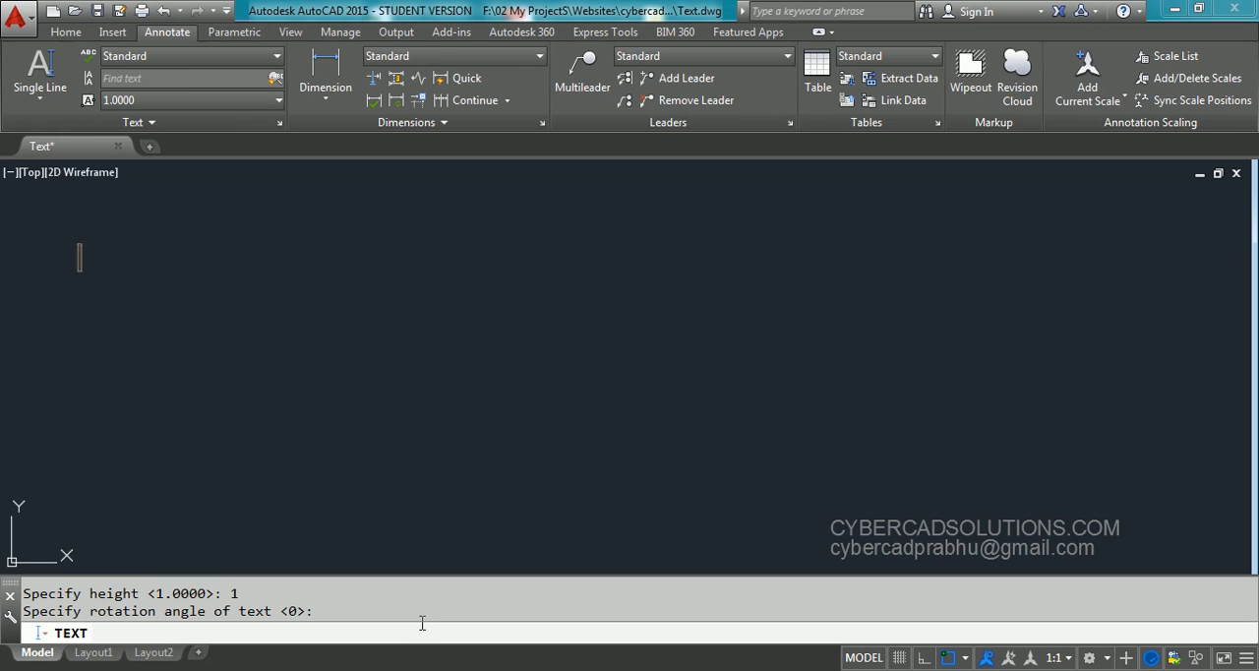
text(www)
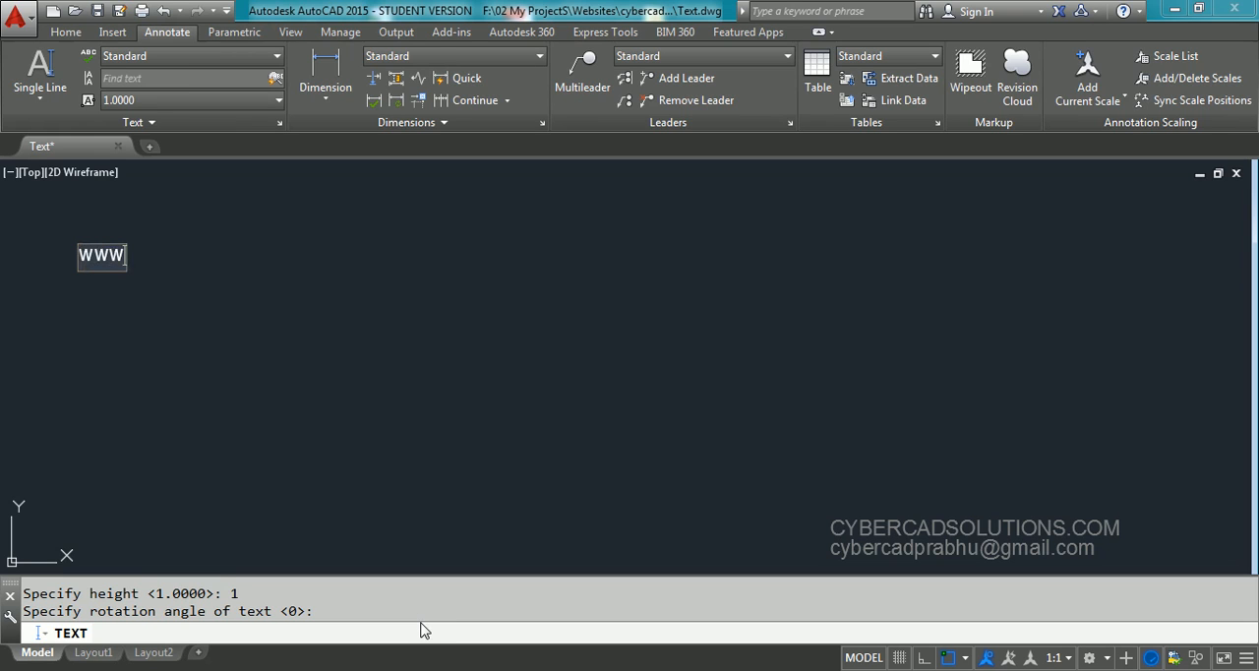
text(.cybercad)
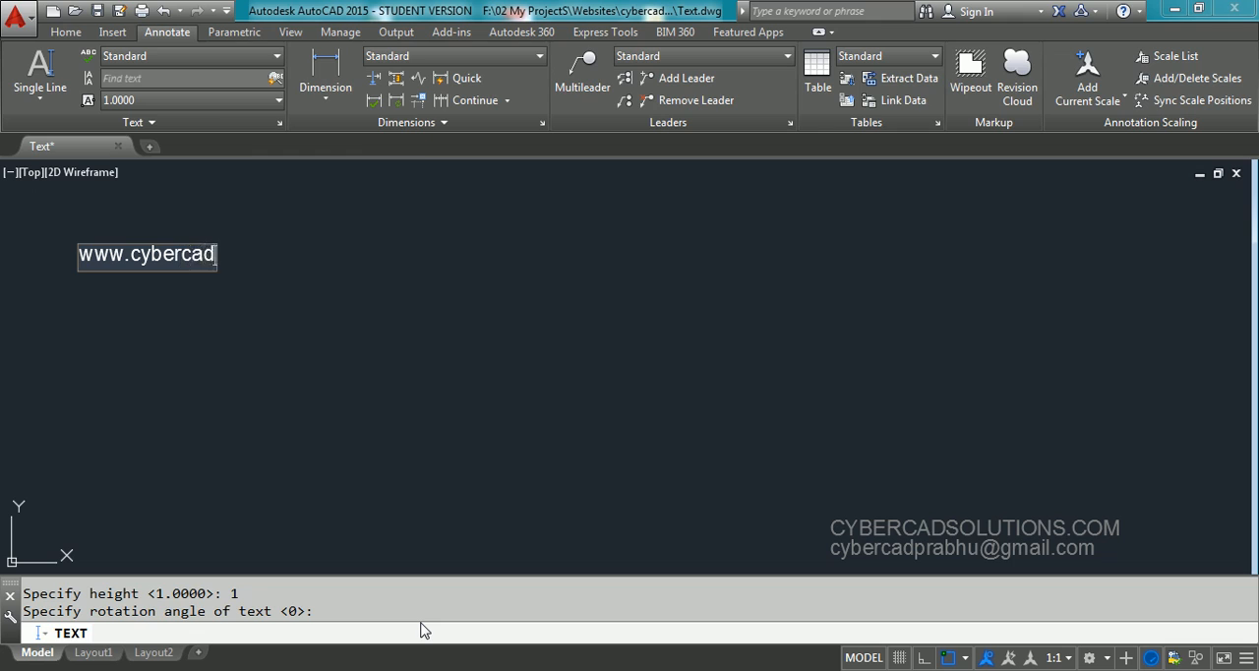
text(solutions.com)
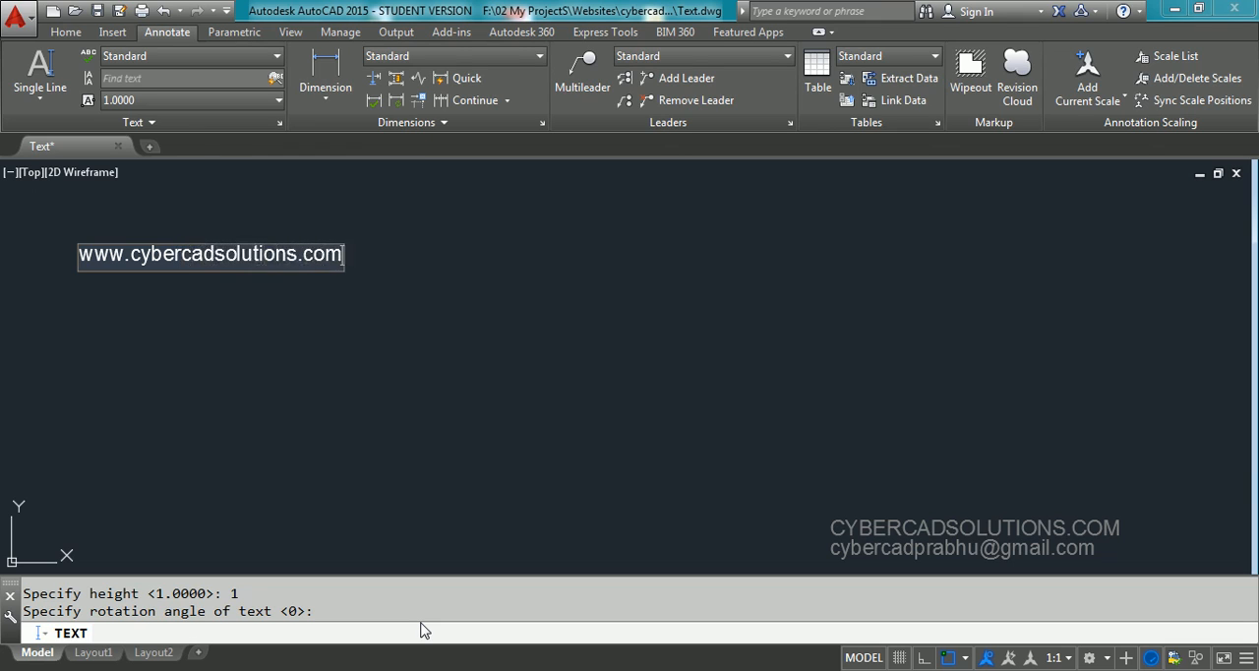
key(Return)
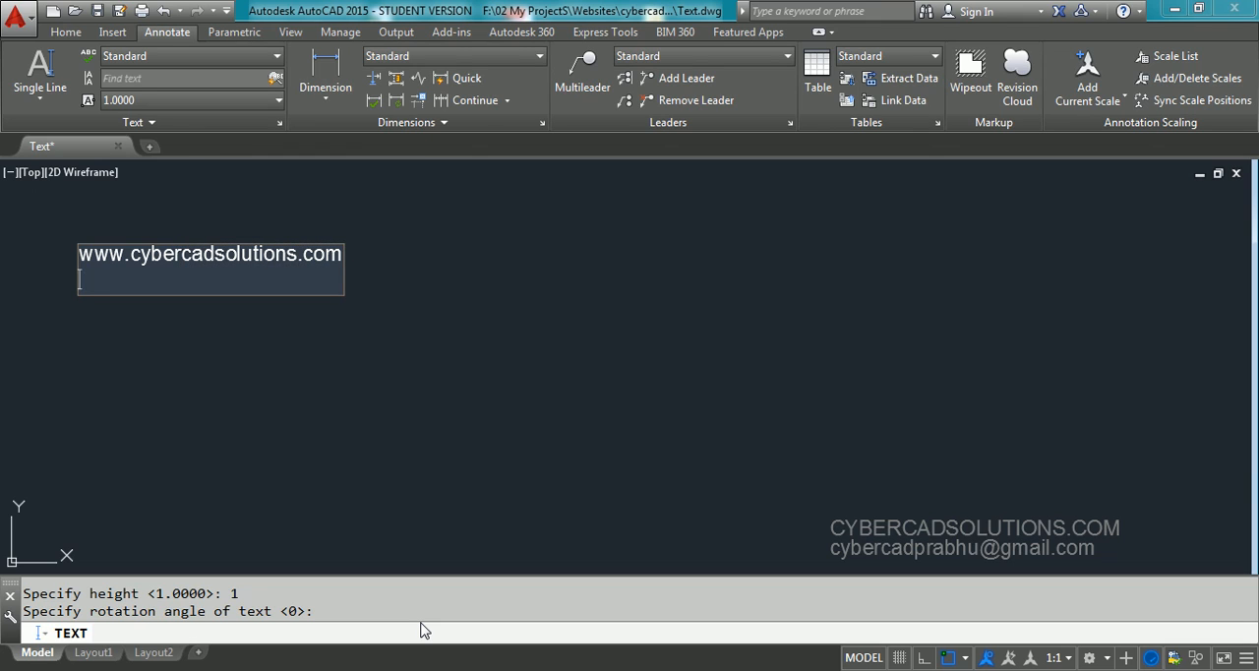
Write the address line with state, country and postal code as the second text line, and finish the text
text(andhra pradesh)
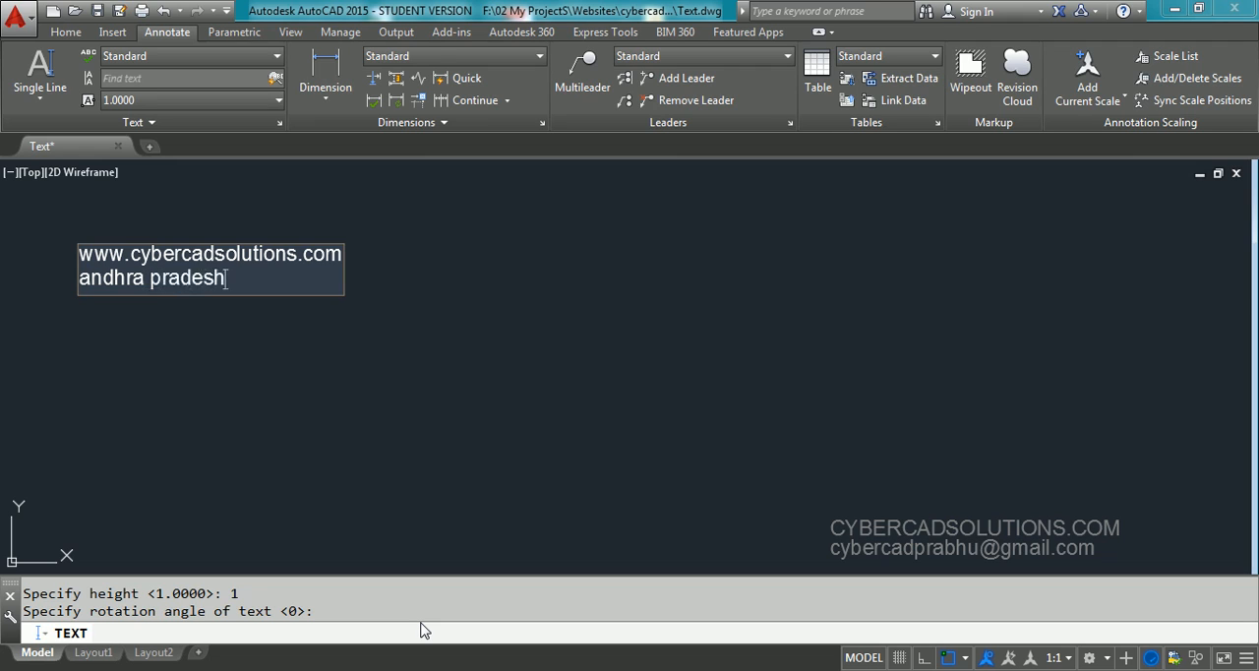
text(India 522503)
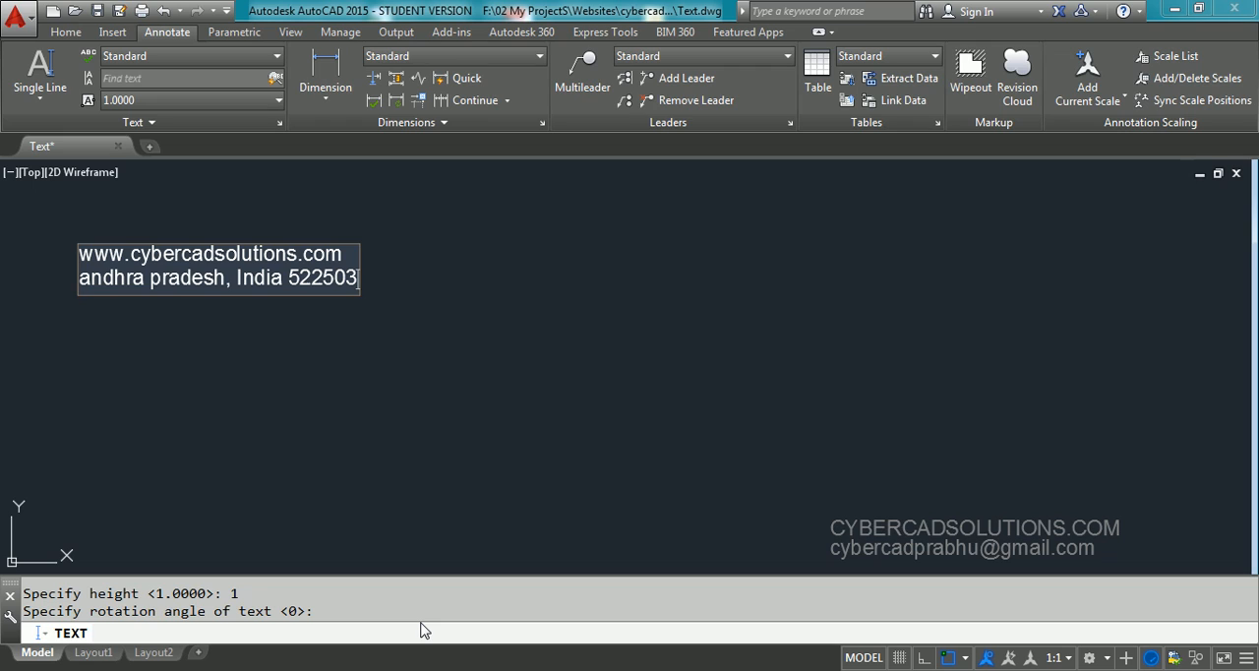
key(Return)
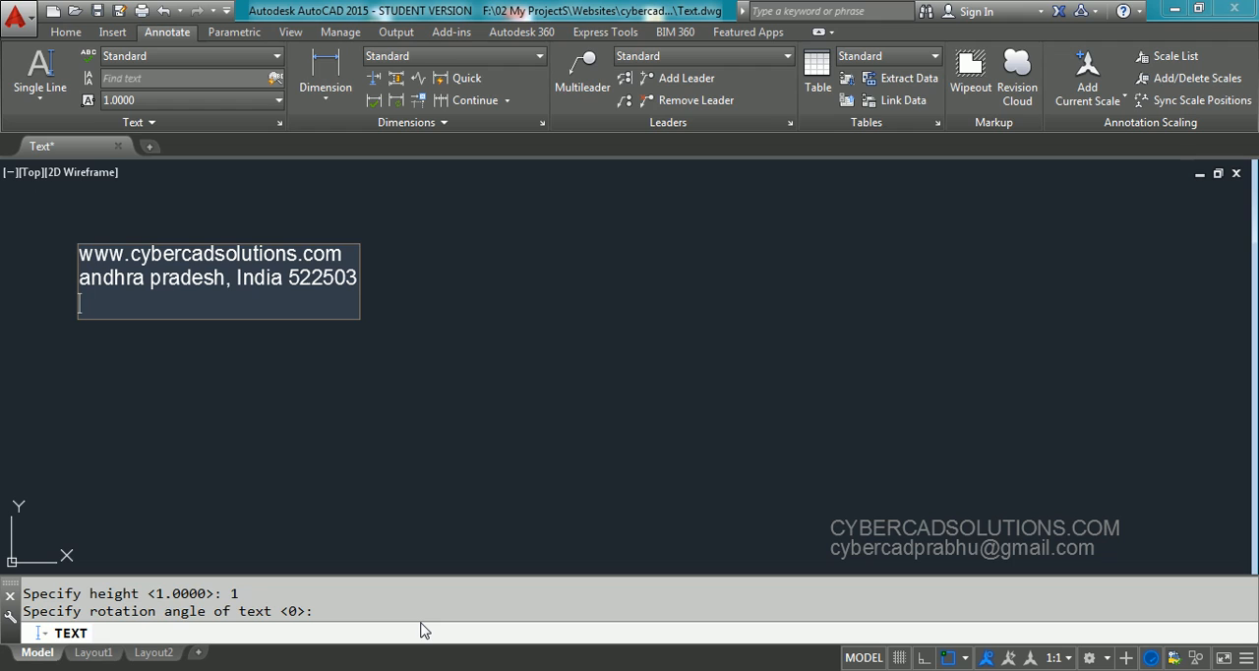
key(Return)
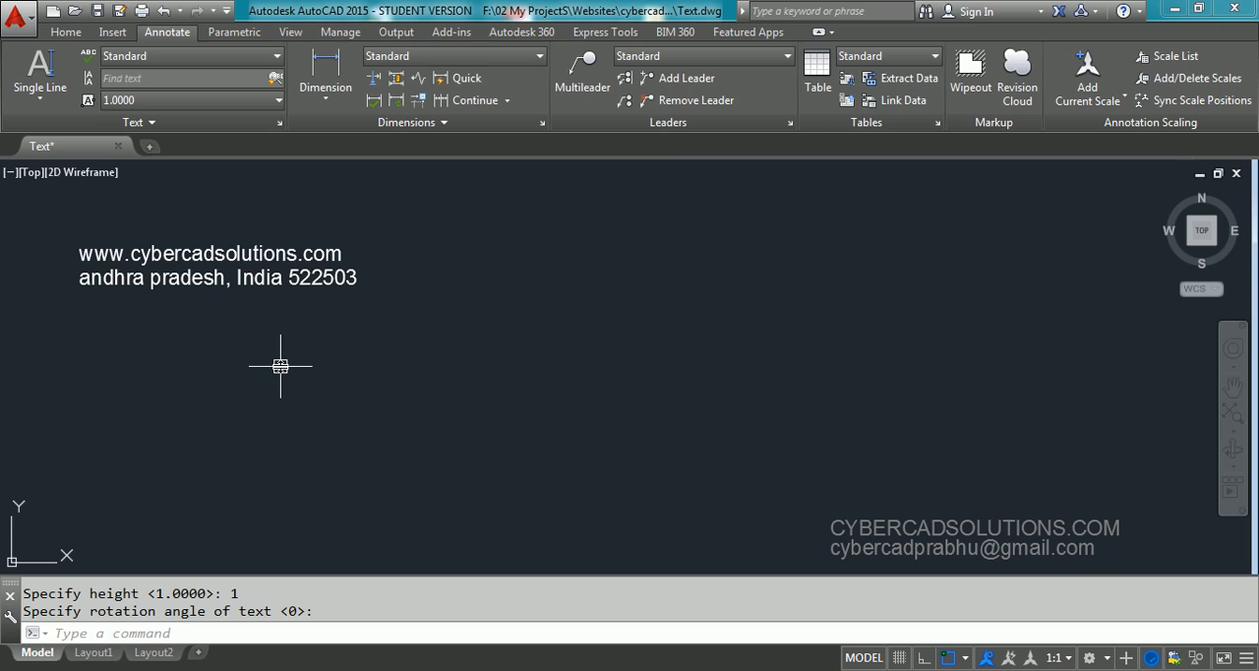
Select both text lines to check whether they are separate objects, and clear the selection
click(377, 233)
click(203, 350)
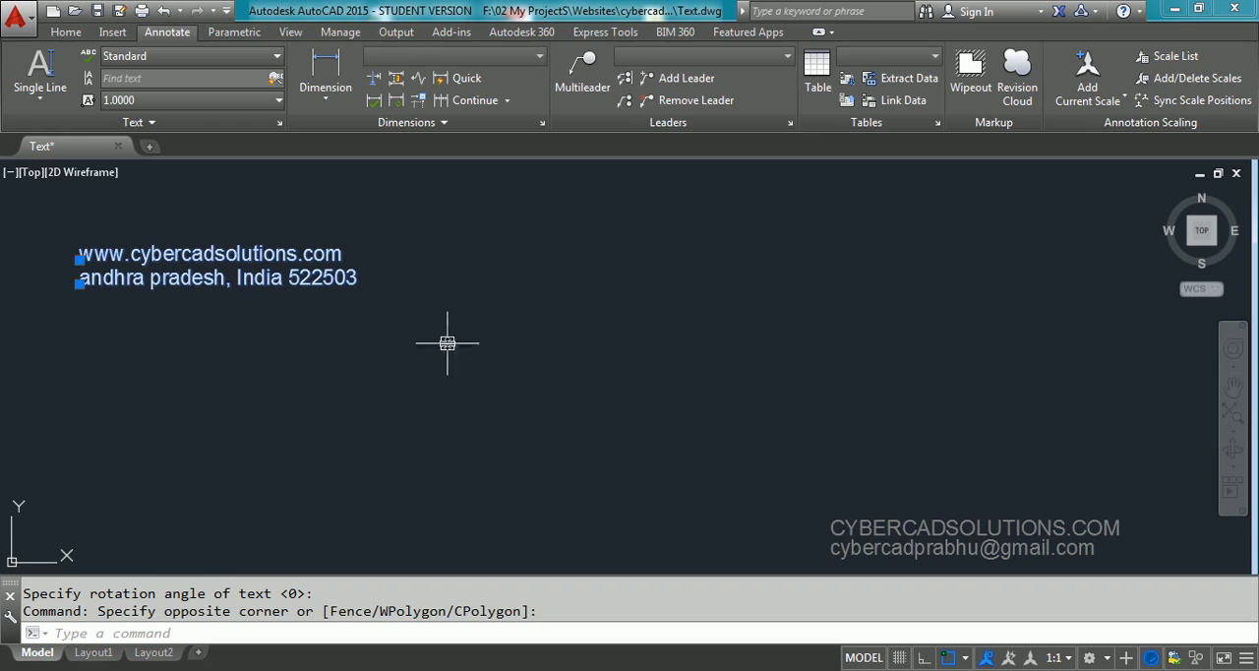
key(Escape)
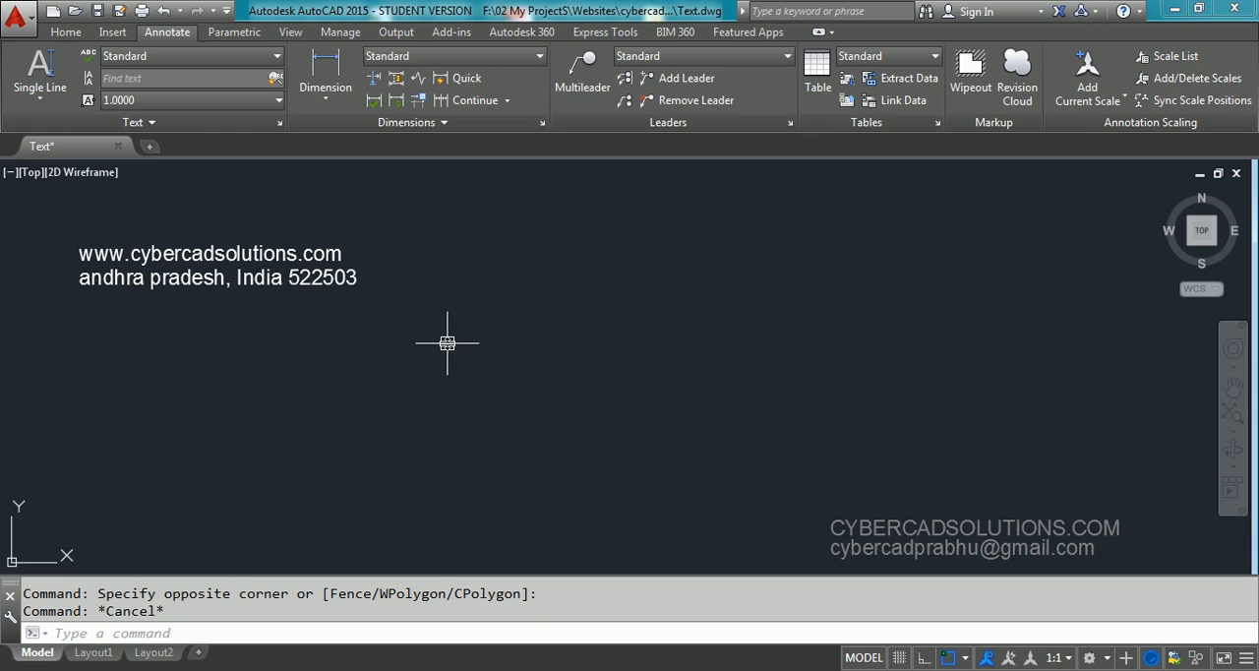
Review the justification options of the single-line text command and leave it without placing text
text(DT)
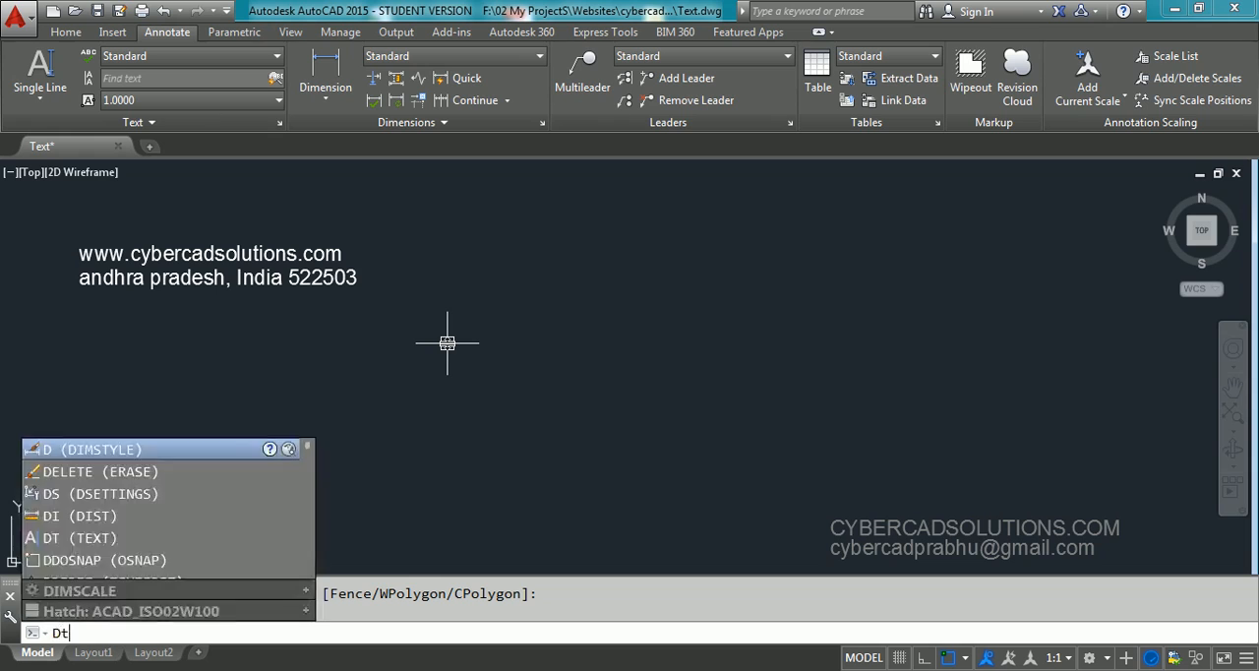
key(Return)
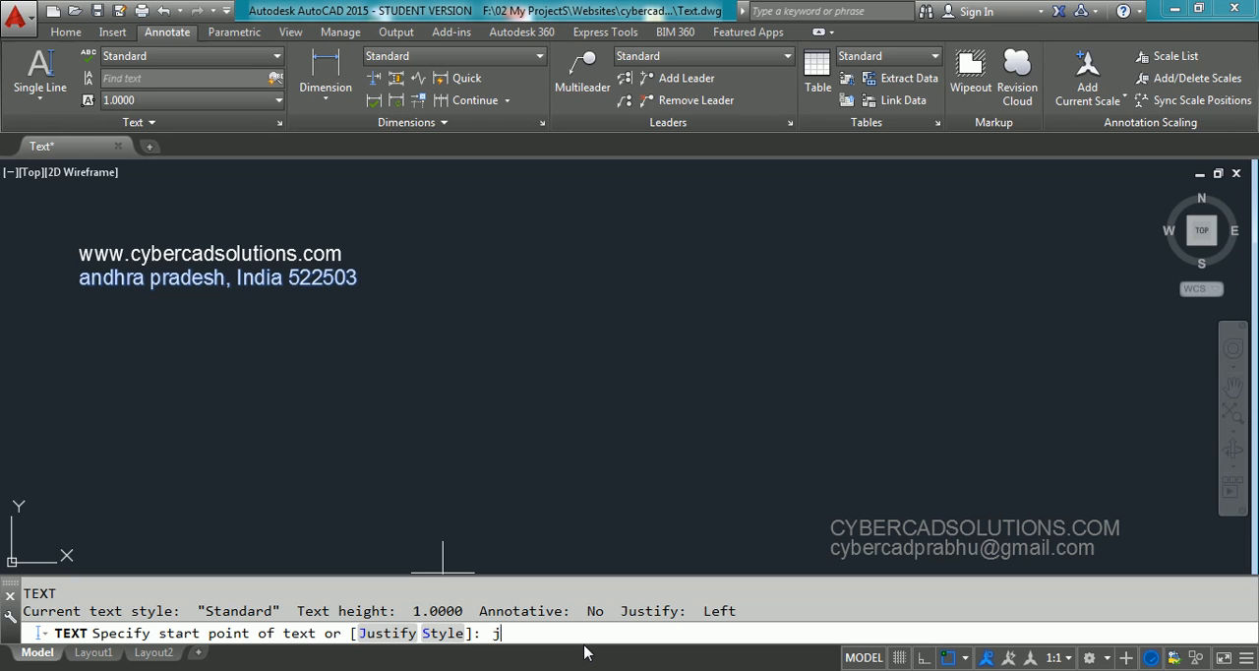
key(Return)
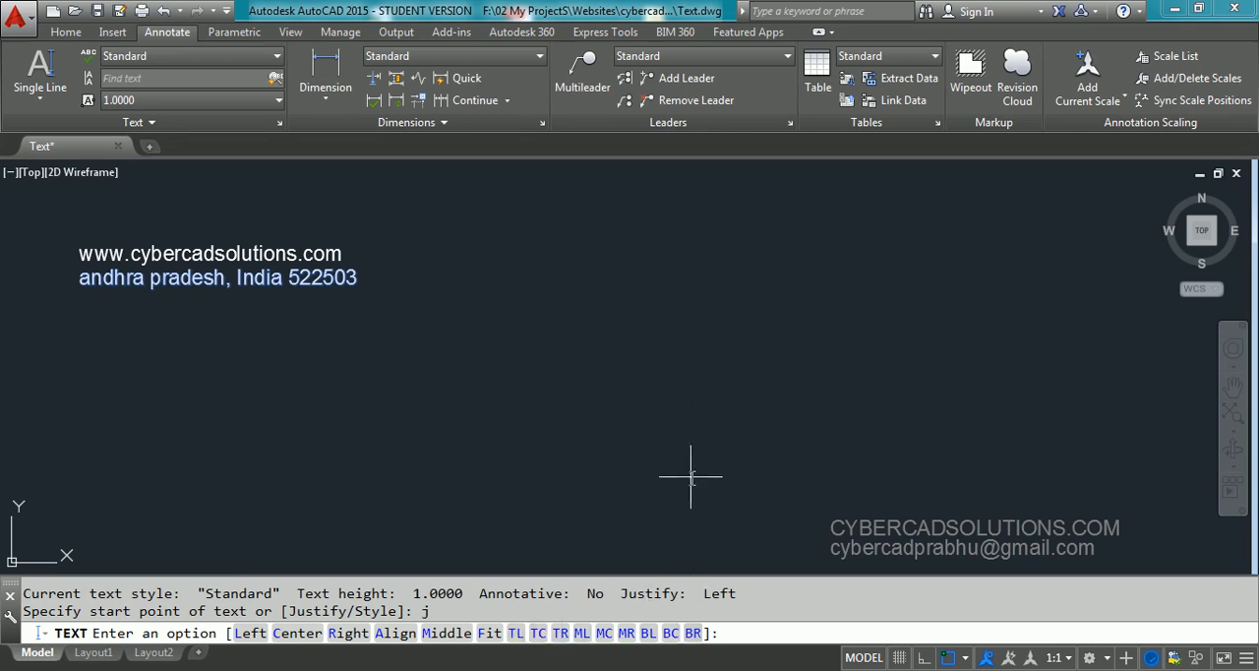
key(Escape)
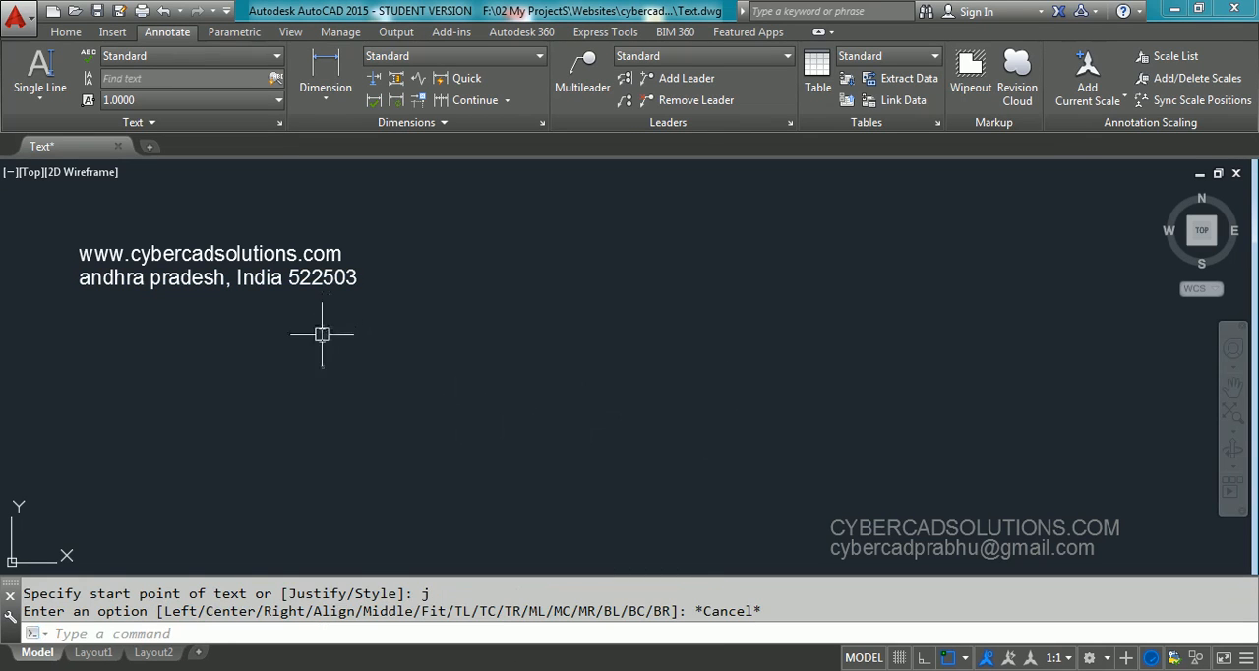
Draw a rectangle tightly around the website text line
text(rec)
key(Return)
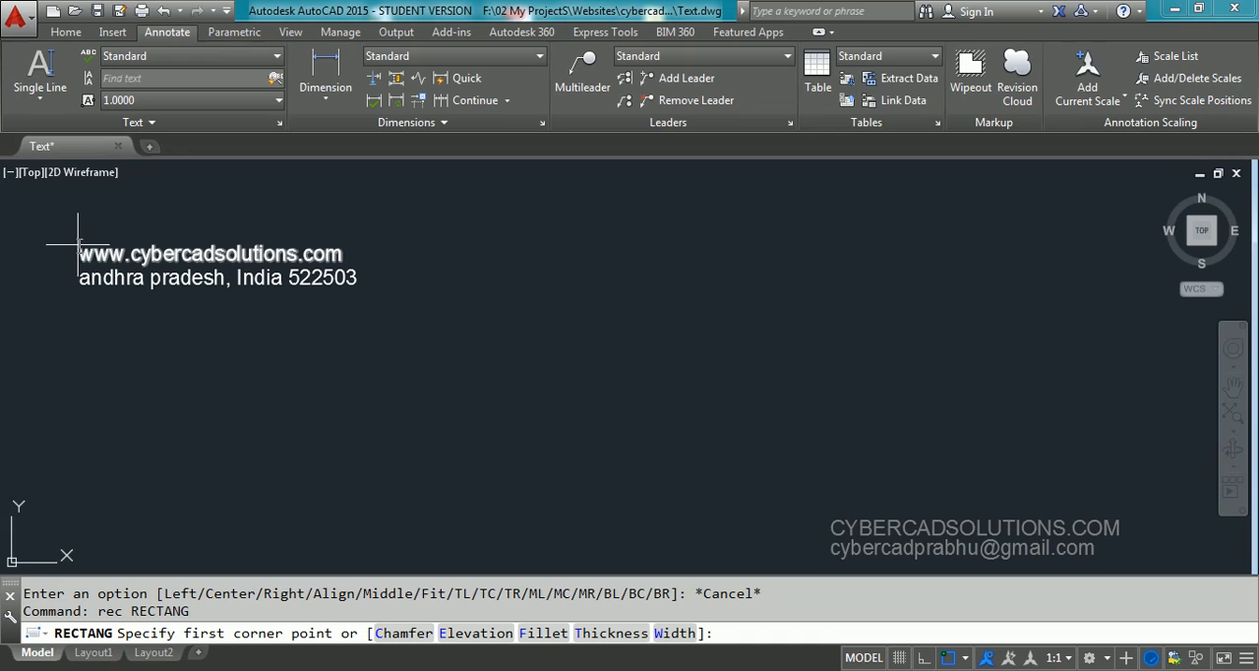
click(79, 244)
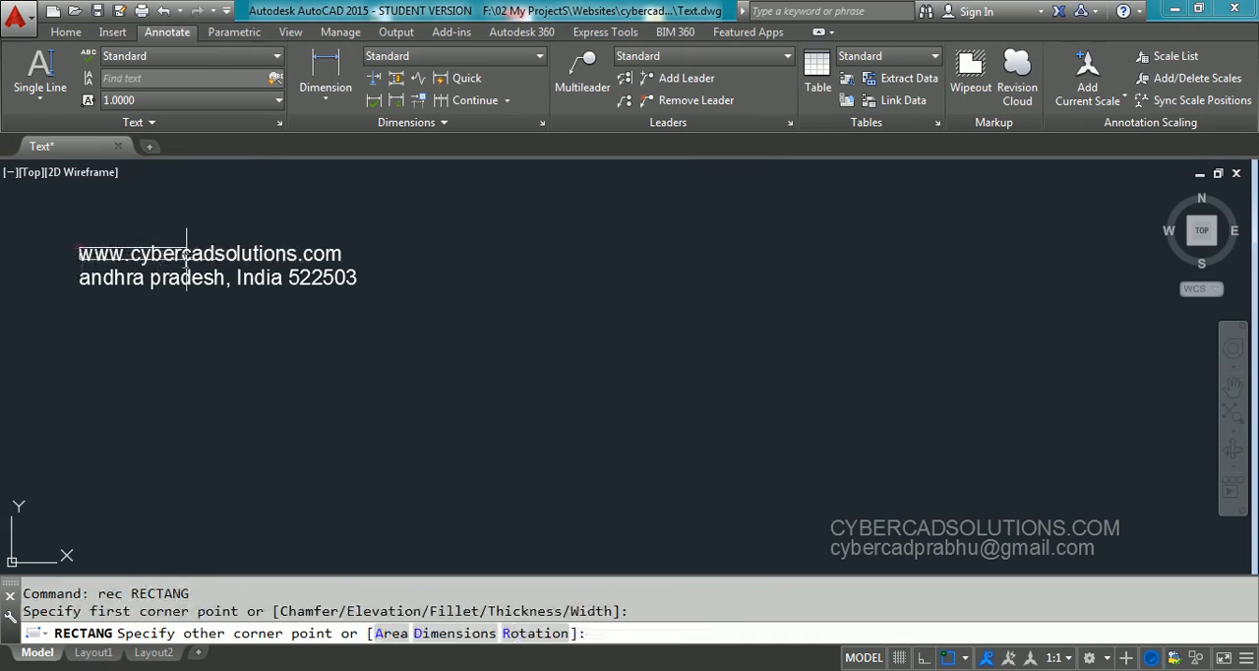
click(341, 261)
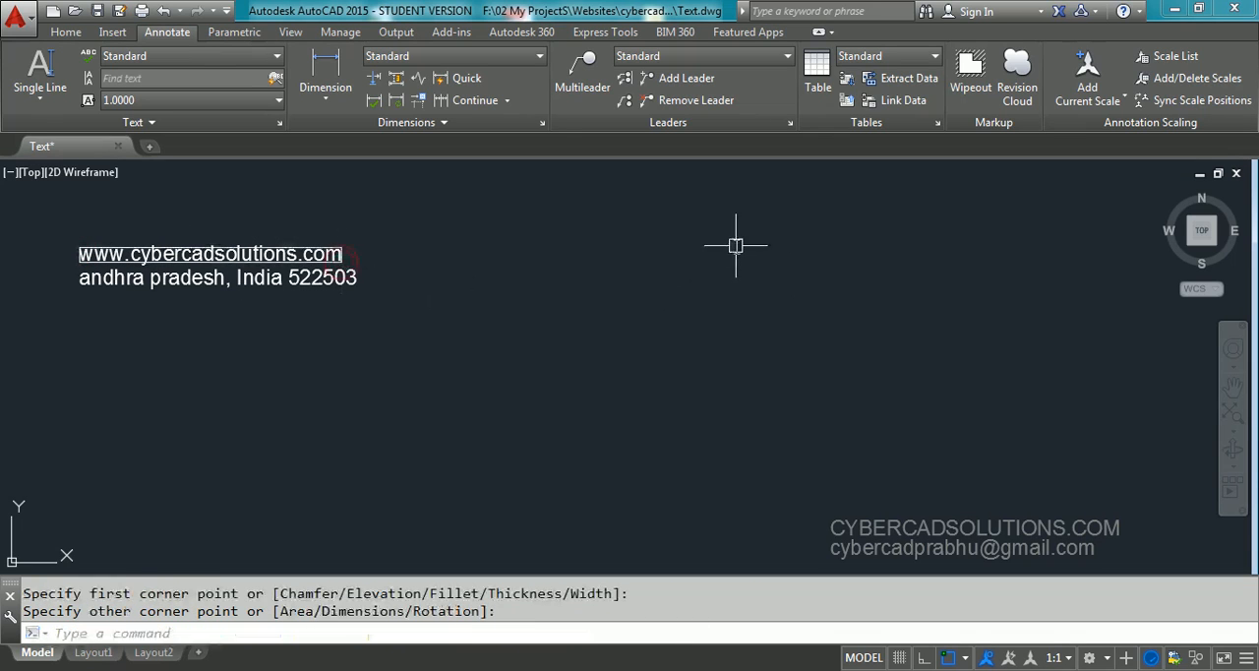
Draw a large rectangle in the empty area to the right of the text lines
text(rec)
key(Return)
click(669, 224)
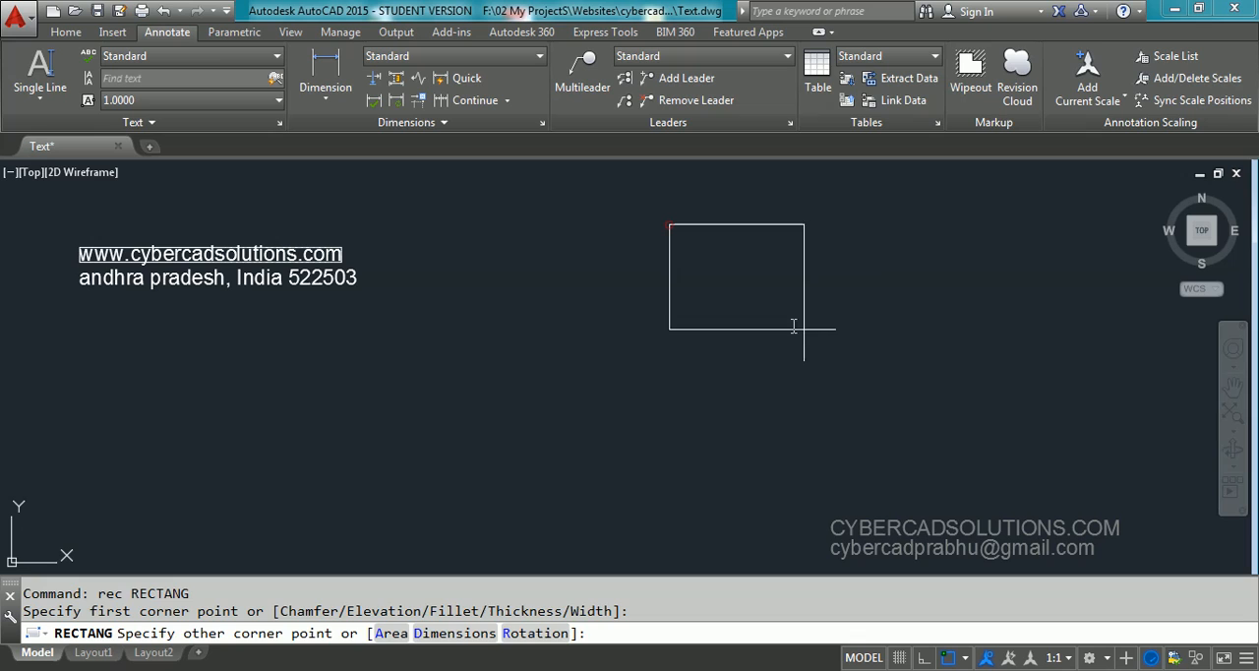
click(865, 373)
Draw a small rectangle inside the large one, starting from its upper-left corner
text(rec)
key(Return)
click(669, 224)
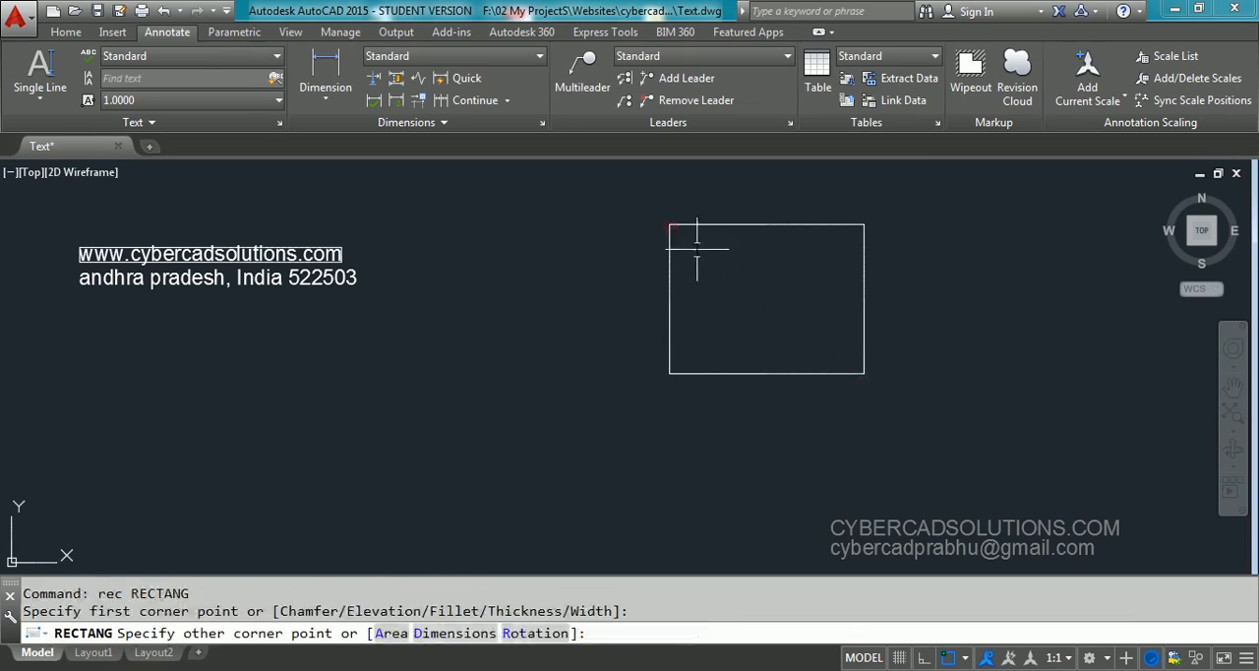
click(705, 256)
Copy the small corner rectangle by its upper edge's midpoint to the midpoint of the large rectangle's upper edge
text(co)
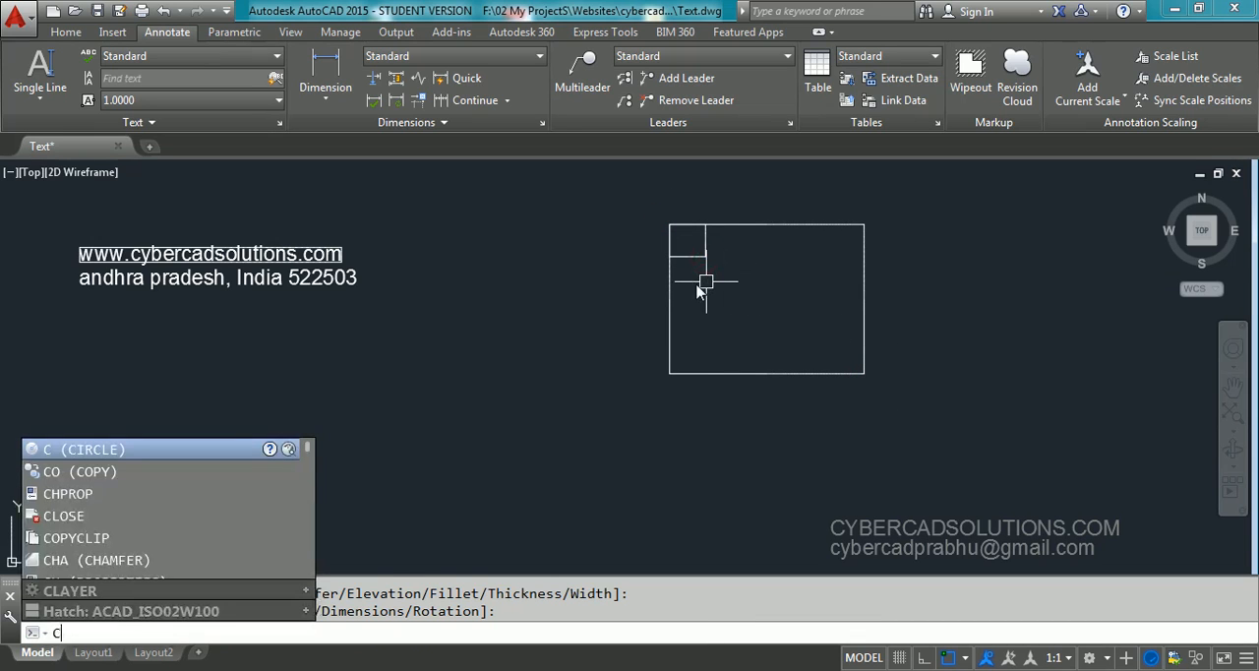
key(Return)
click(696, 255)
key(Return)
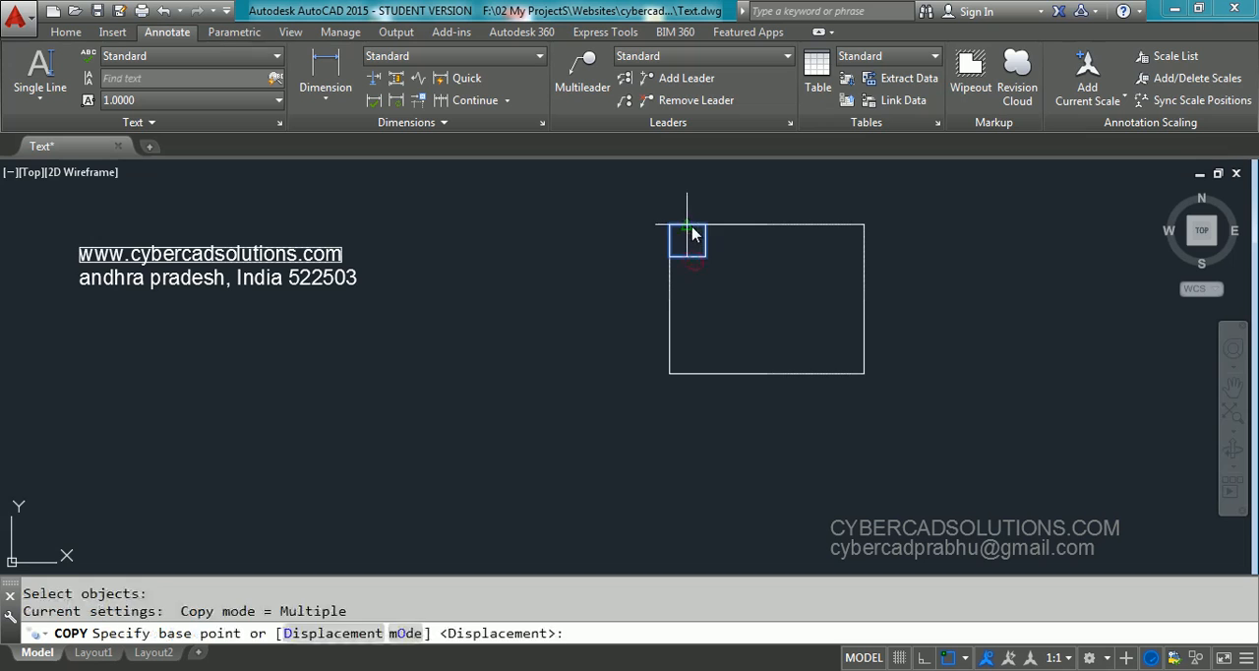
click(688, 226)
click(753, 233)
key(Return)
key(Return)
Copy the small upper-left rectangle by its upper-right corner into the large rectangle's upper-right corner
click(706, 248)
key(Return)
click(705, 224)
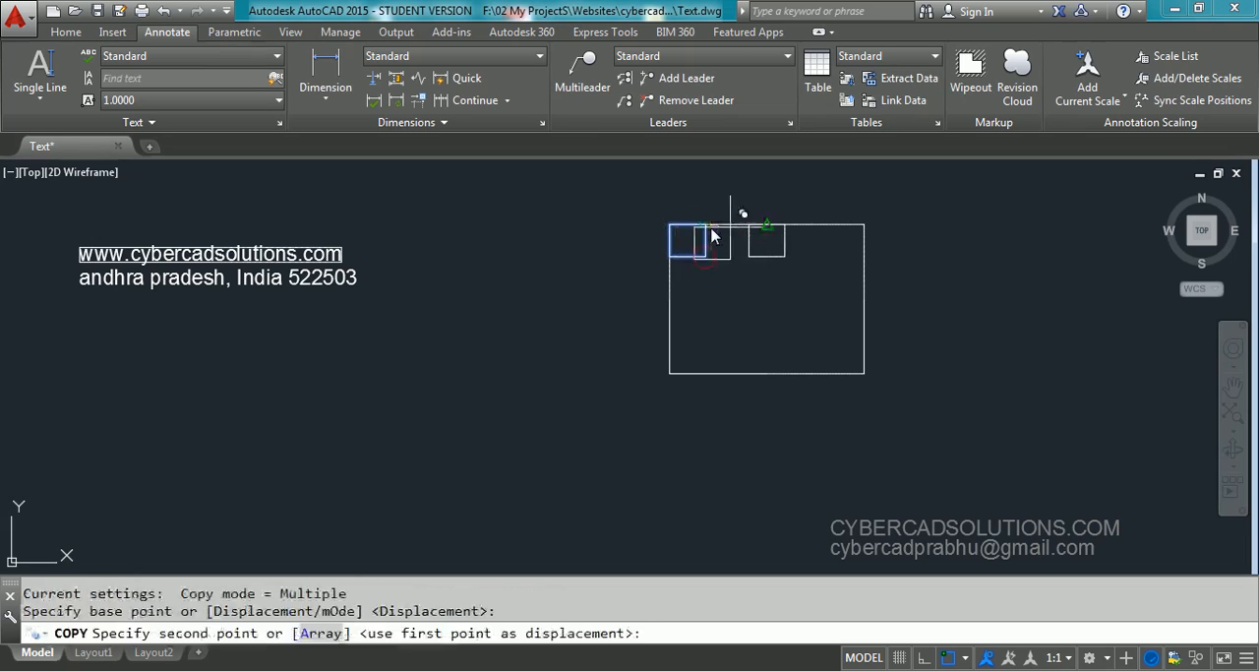
click(864, 224)
key(Return)
Copy the upper row of three small rectangles onto the large rectangle's lower edge
key(Return)
click(835, 246)
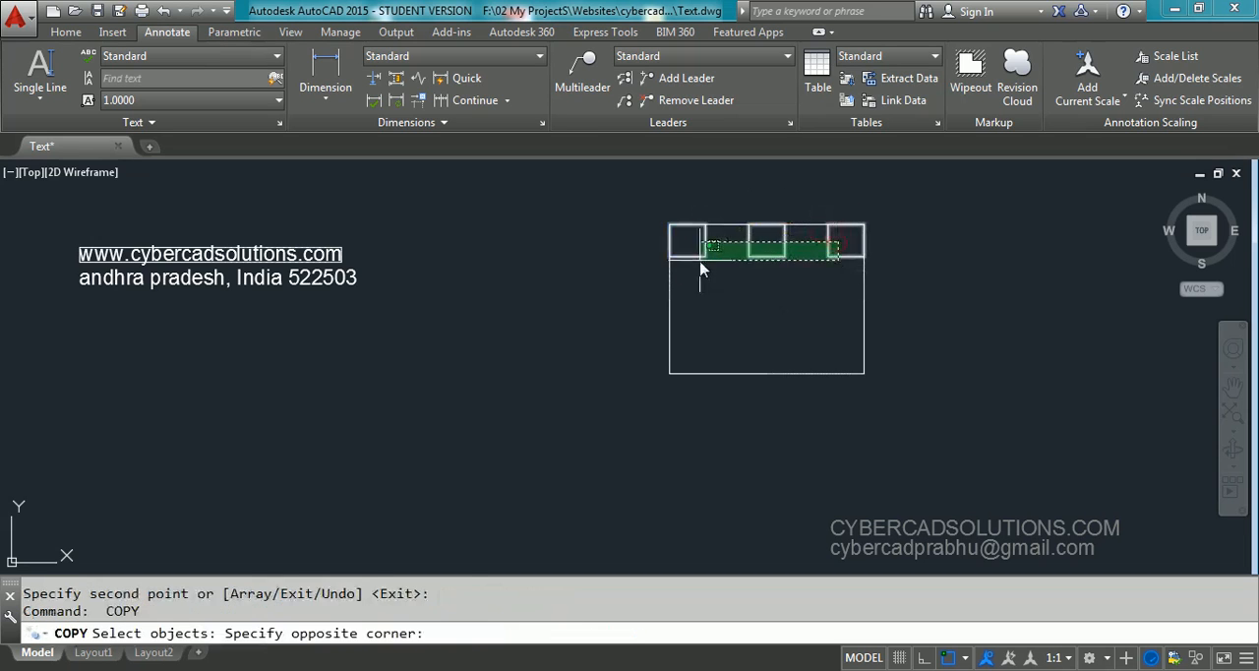
click(682, 270)
key(Return)
click(669, 256)
click(669, 373)
Copy the upper row of three small rectangles to the middle of the large rectangle's height
key(Return)
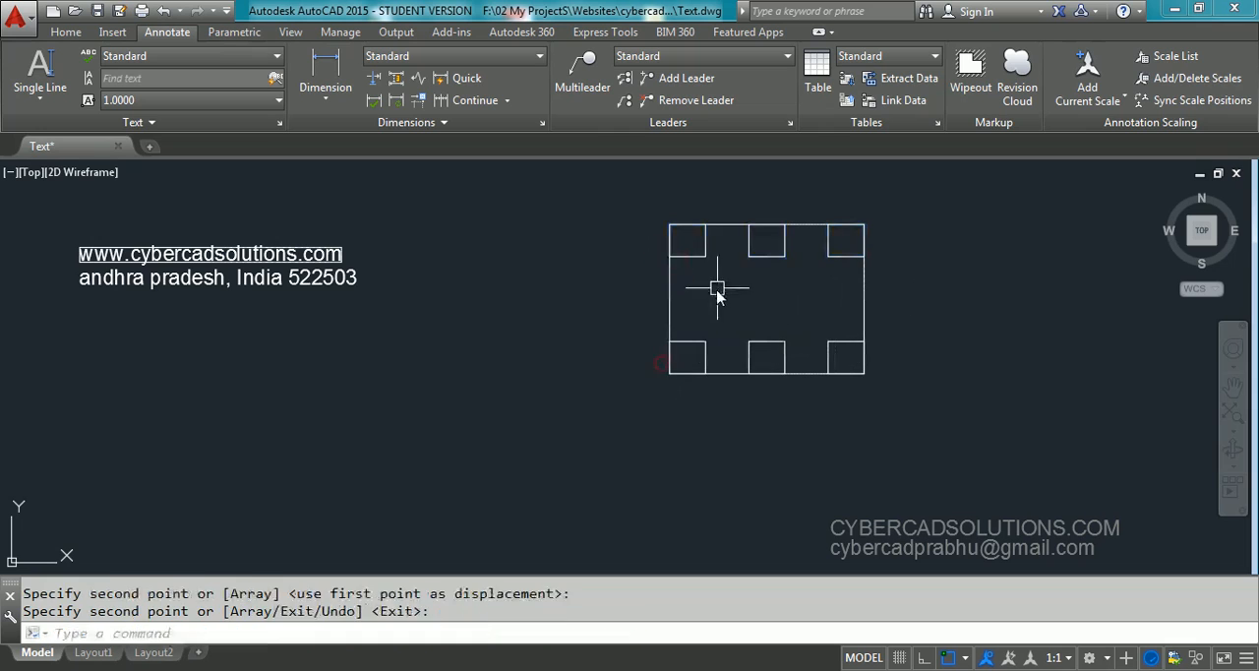
key(Return)
click(841, 276)
click(732, 247)
key(Return)
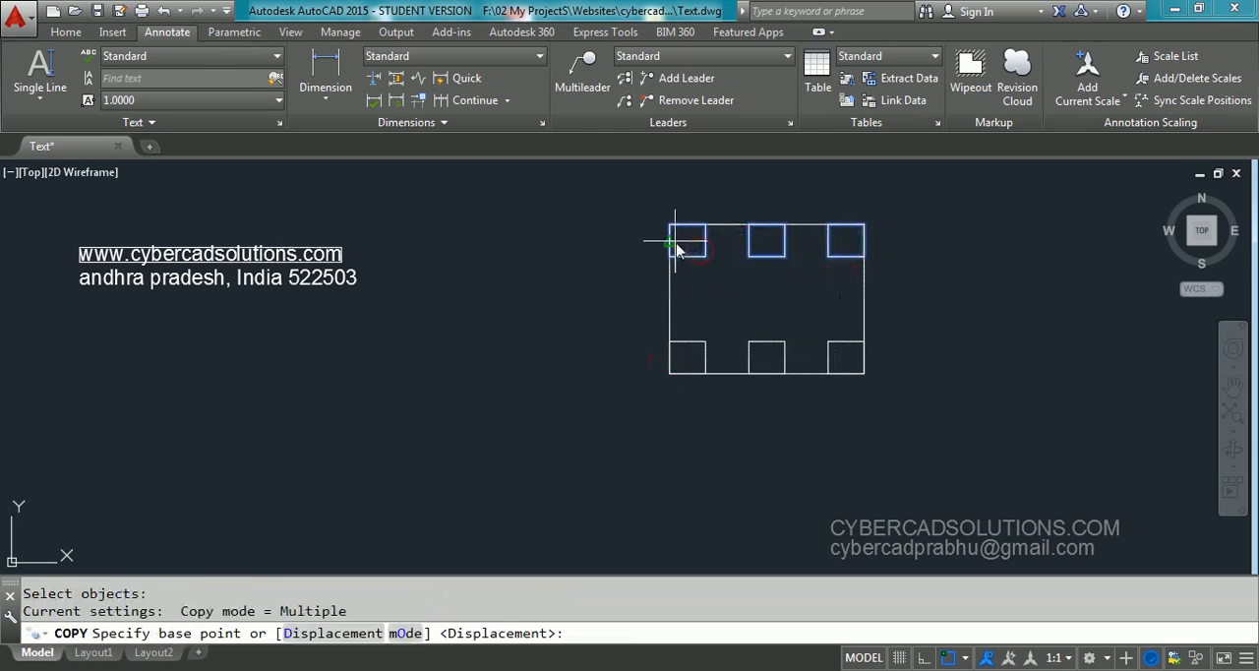
click(670, 241)
click(669, 301)
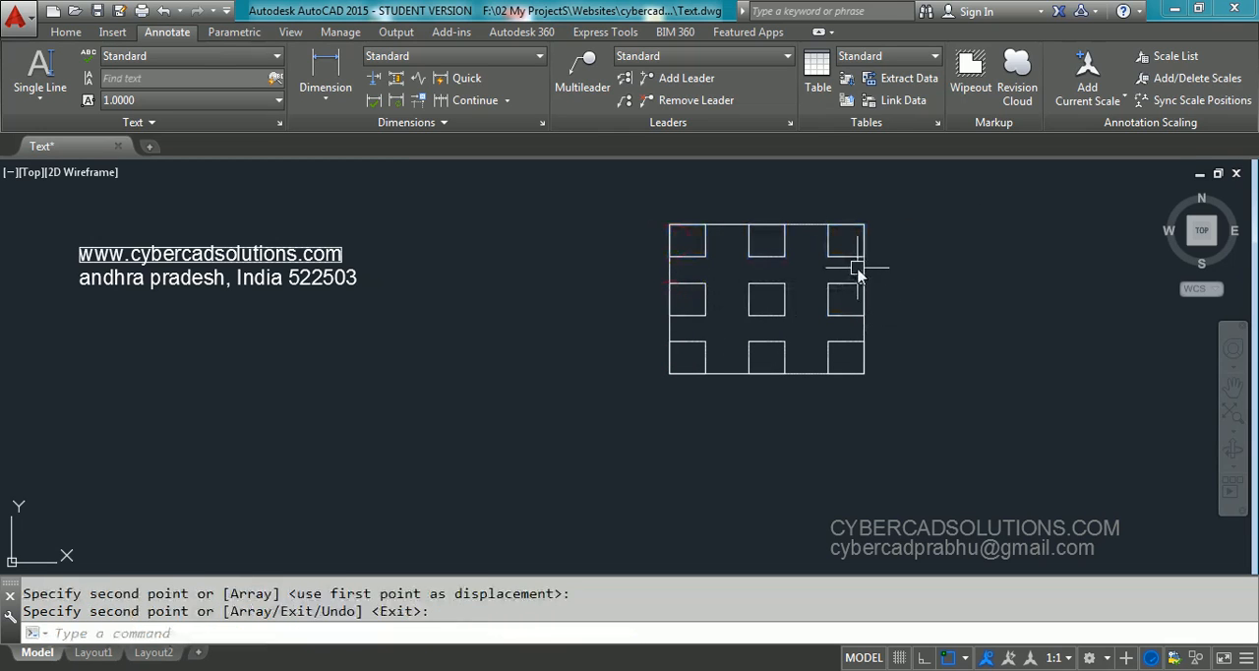
key(Return)
Highlight the outer rectangle and each row of small rectangles in turn to examine the top, middle and bottom zones
click(863, 271)
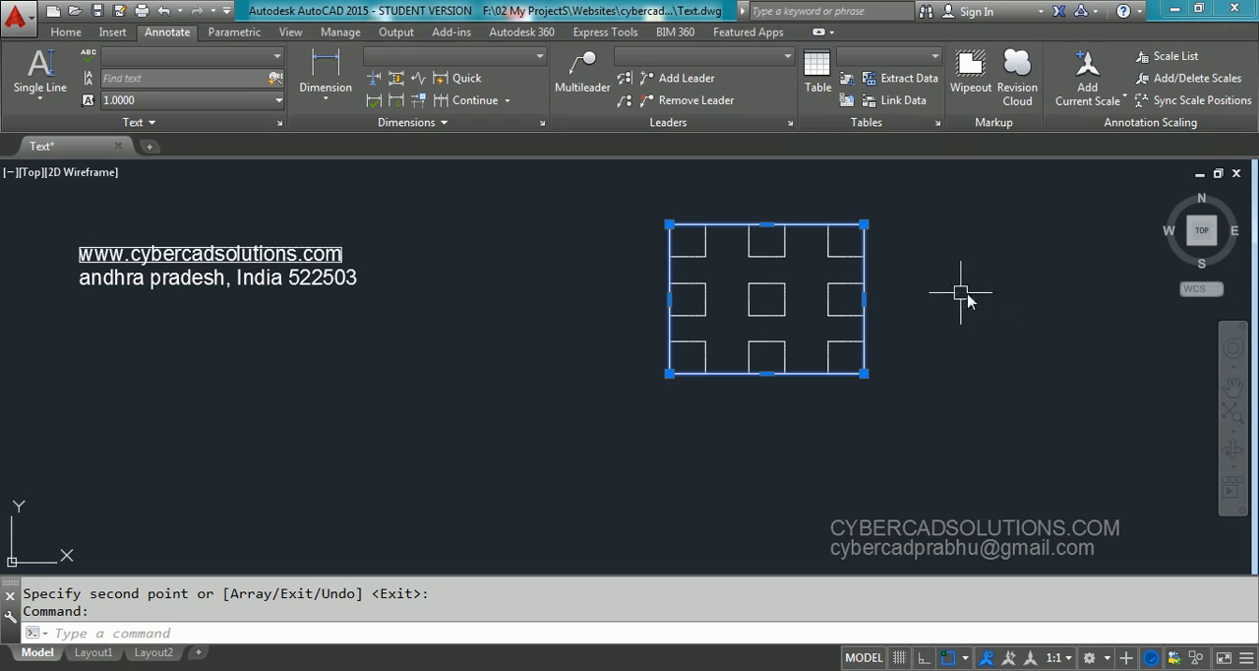
key(Escape)
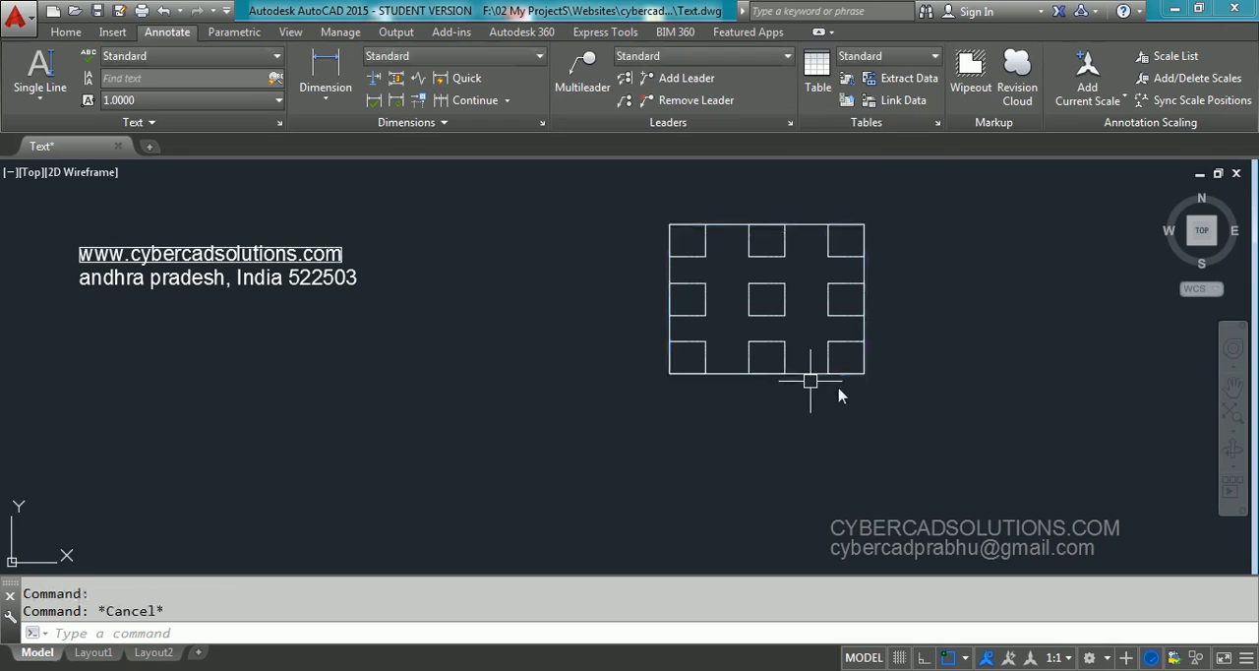
click(841, 236)
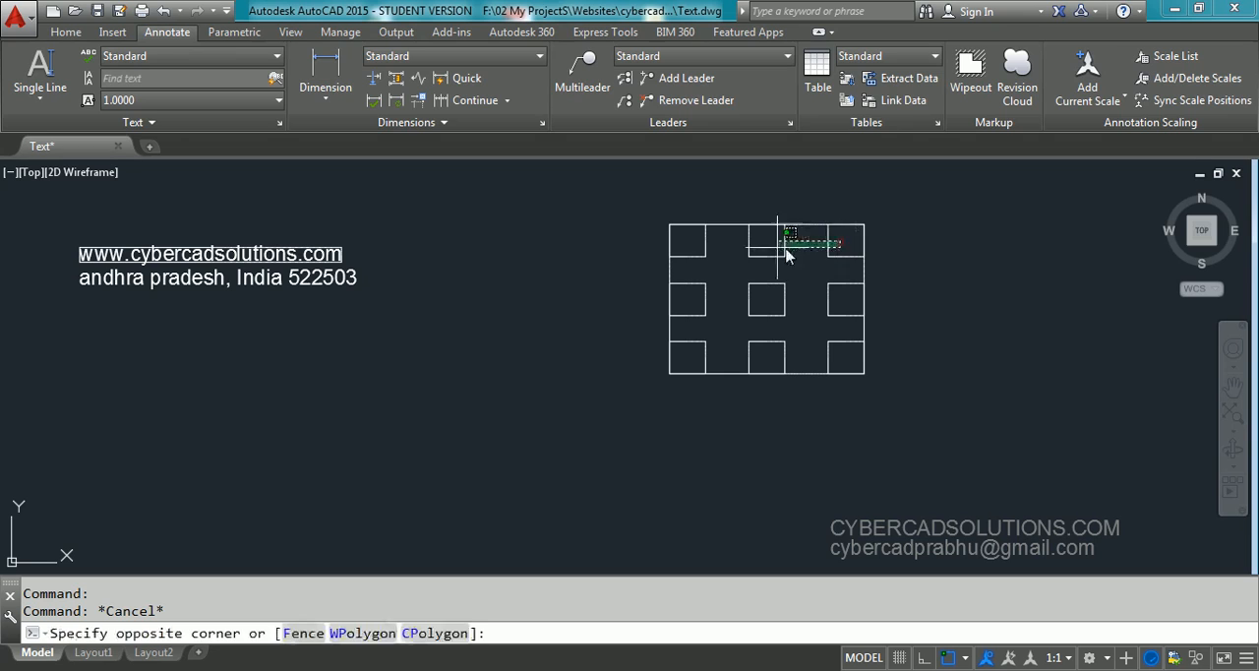
click(673, 261)
key(Escape)
click(841, 293)
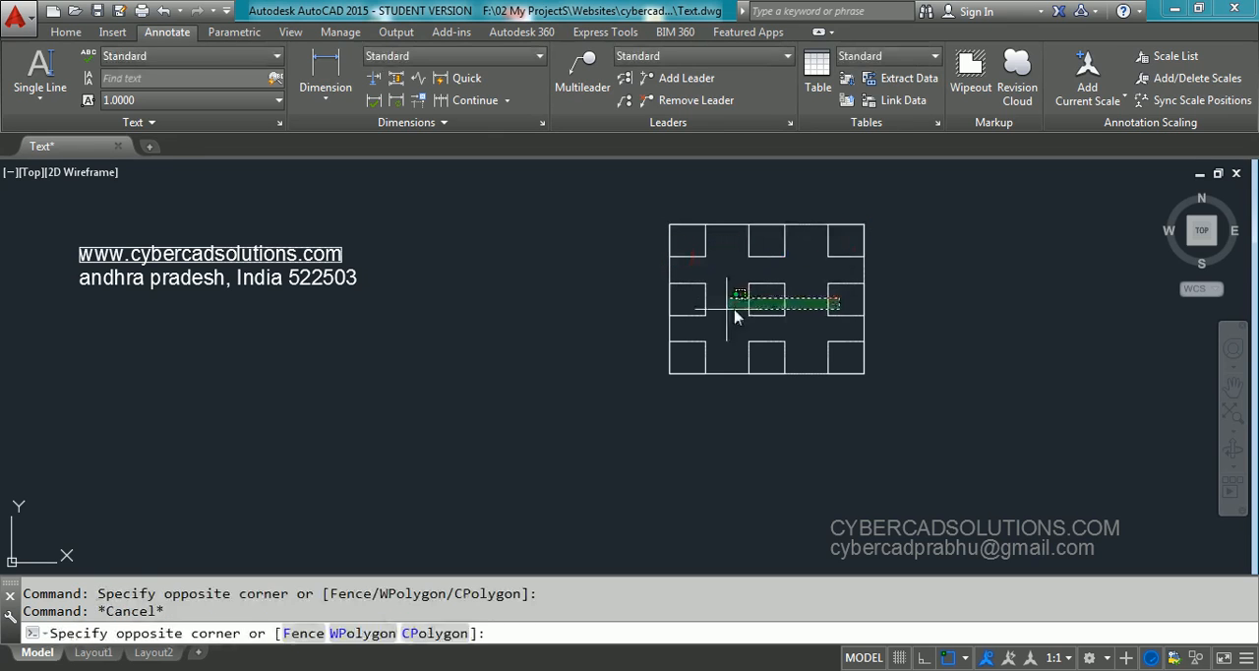
click(693, 307)
key(Escape)
click(841, 342)
click(694, 361)
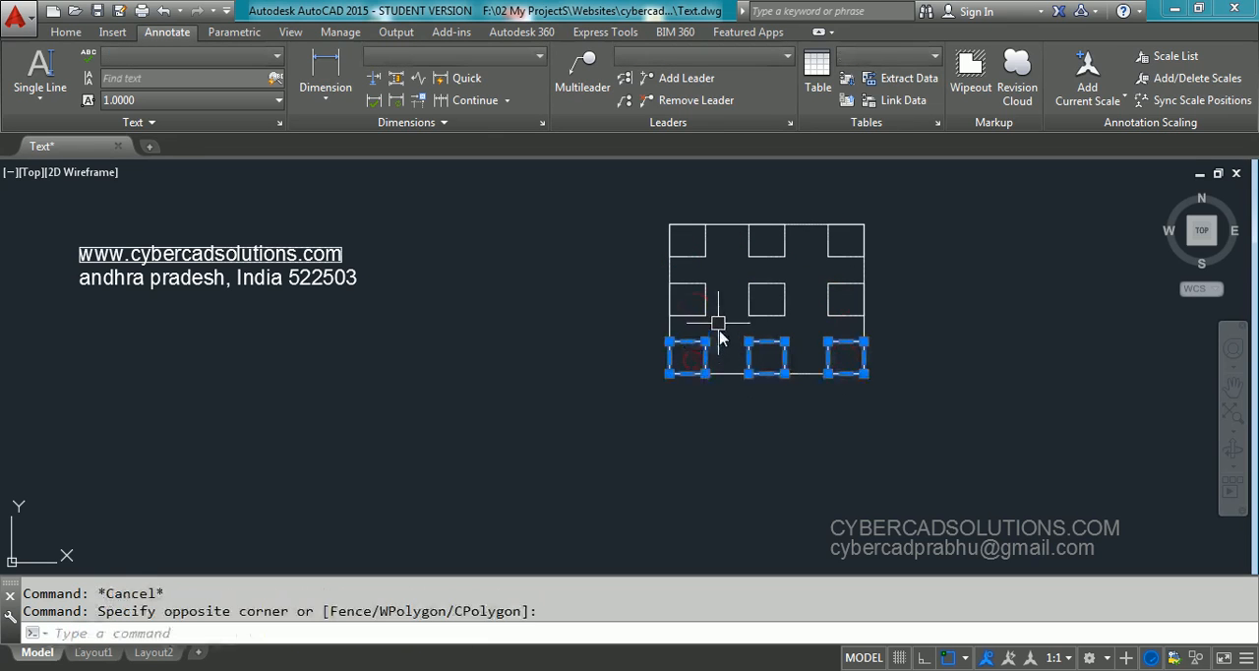
key(Escape)
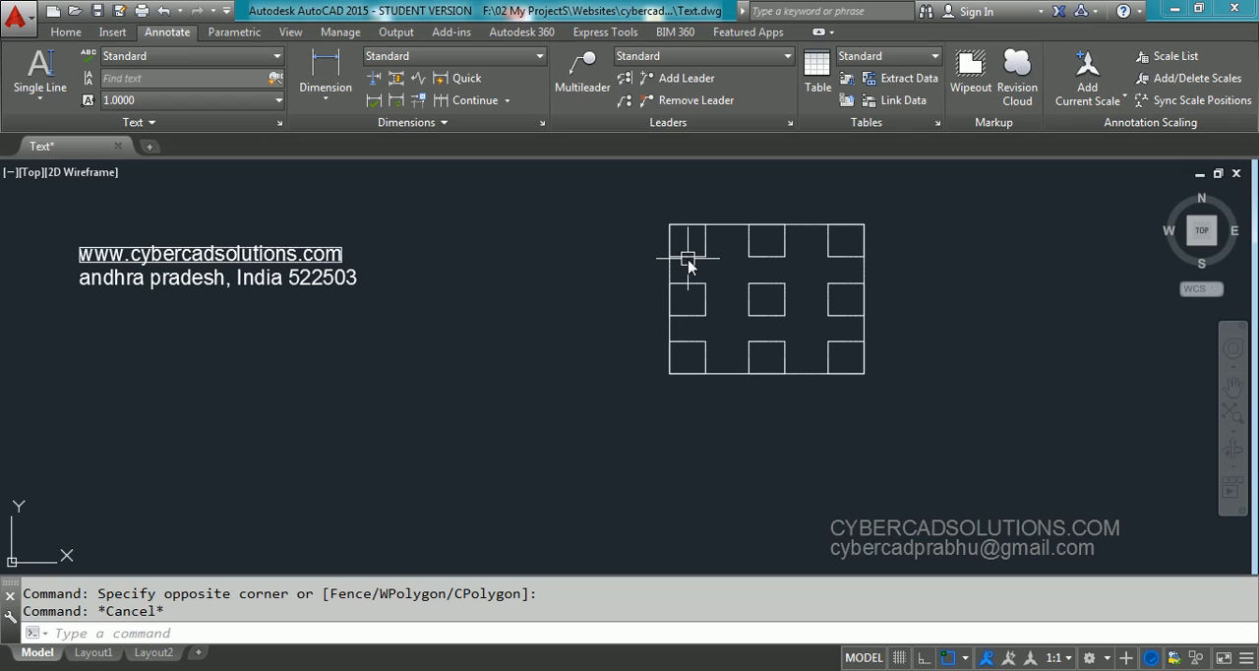
Highlight the small rectangles one by one, row by row, to examine the individual justification positions
click(762, 258)
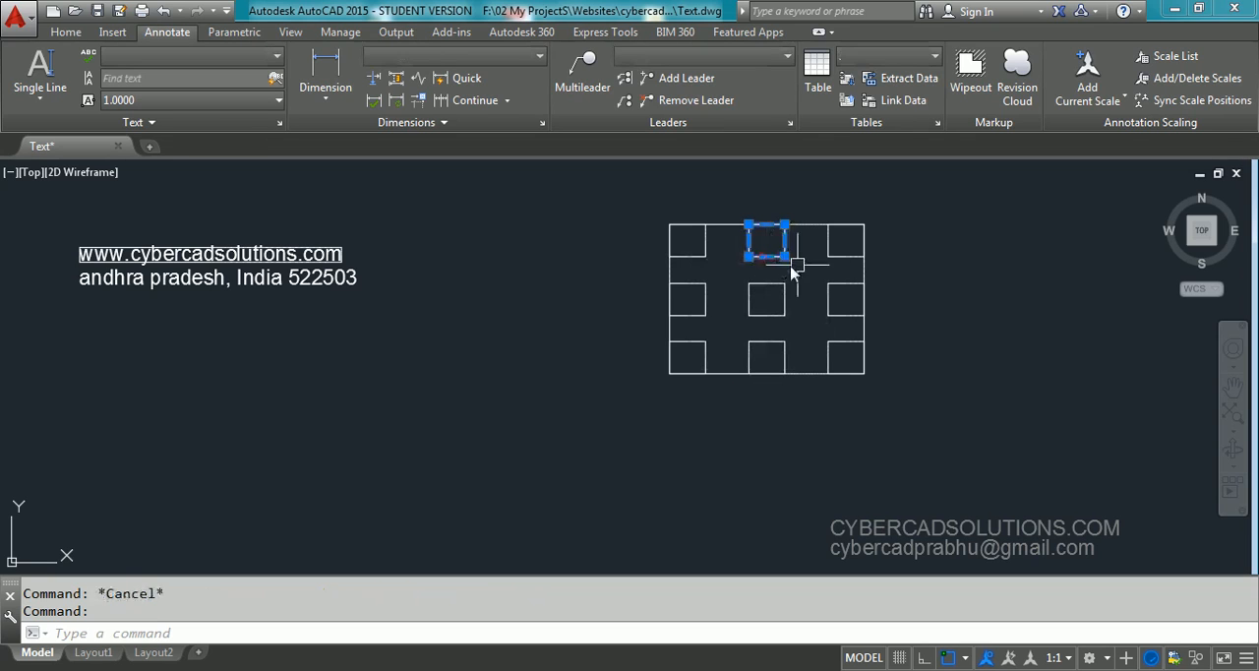
key(Escape)
click(846, 257)
key(Escape)
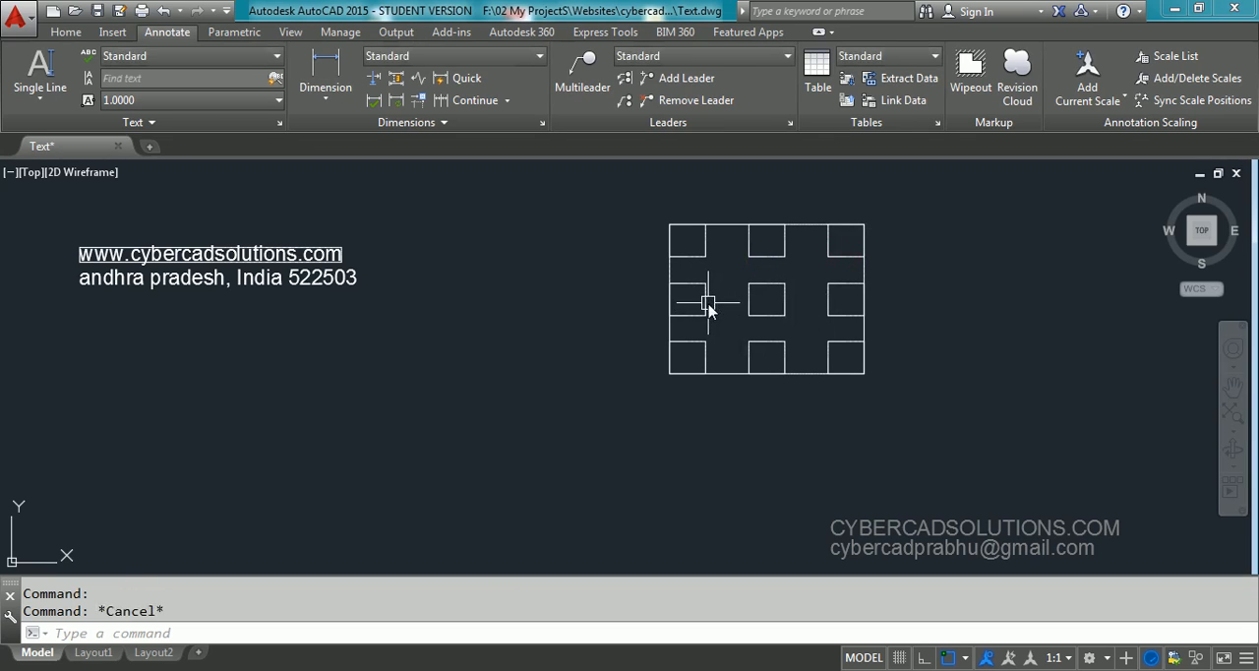
click(705, 302)
key(Escape)
click(784, 313)
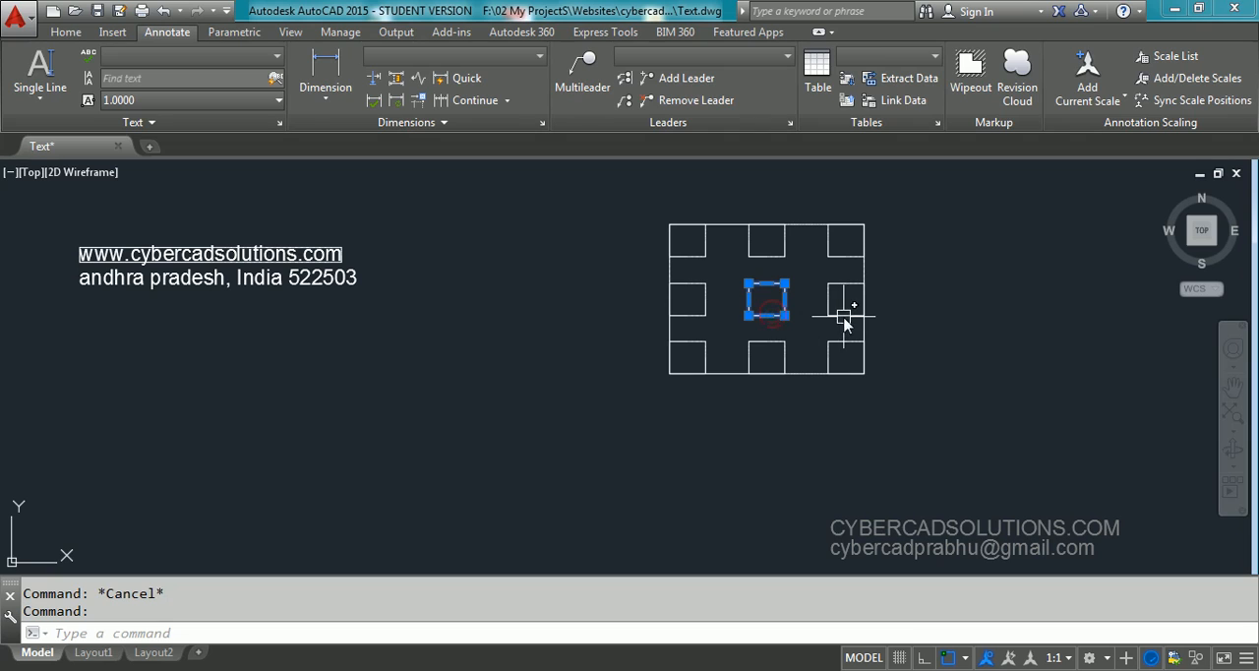
click(836, 316)
key(Escape)
click(692, 343)
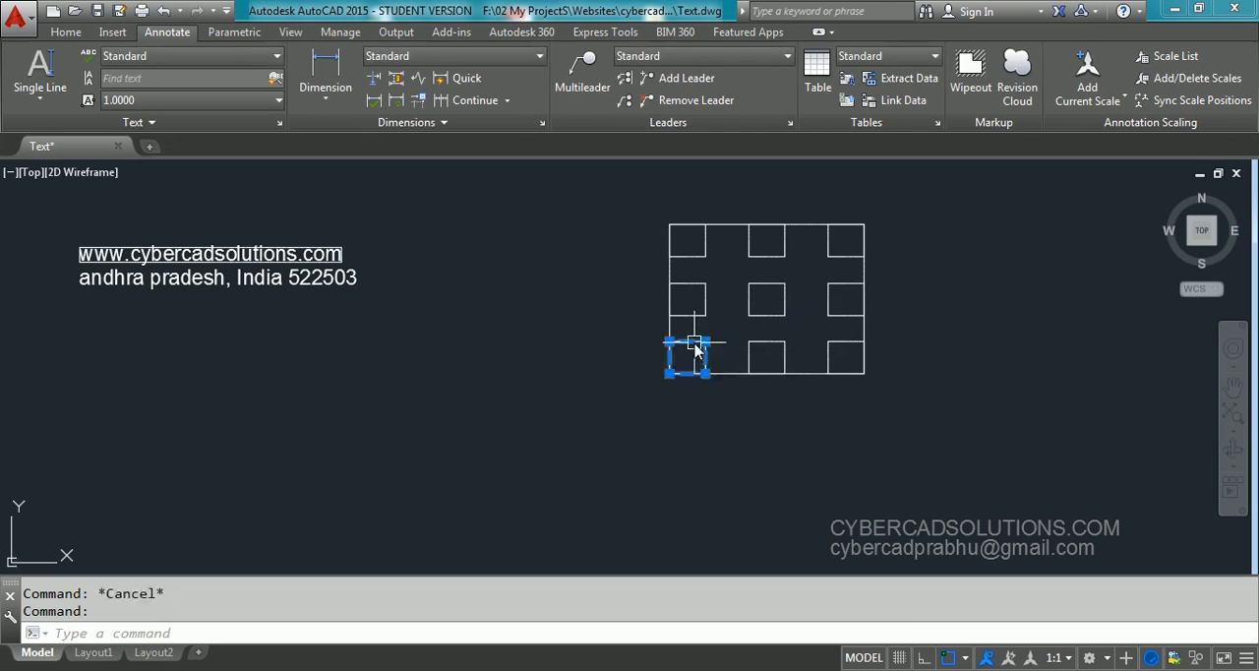
key(Escape)
click(783, 359)
key(Escape)
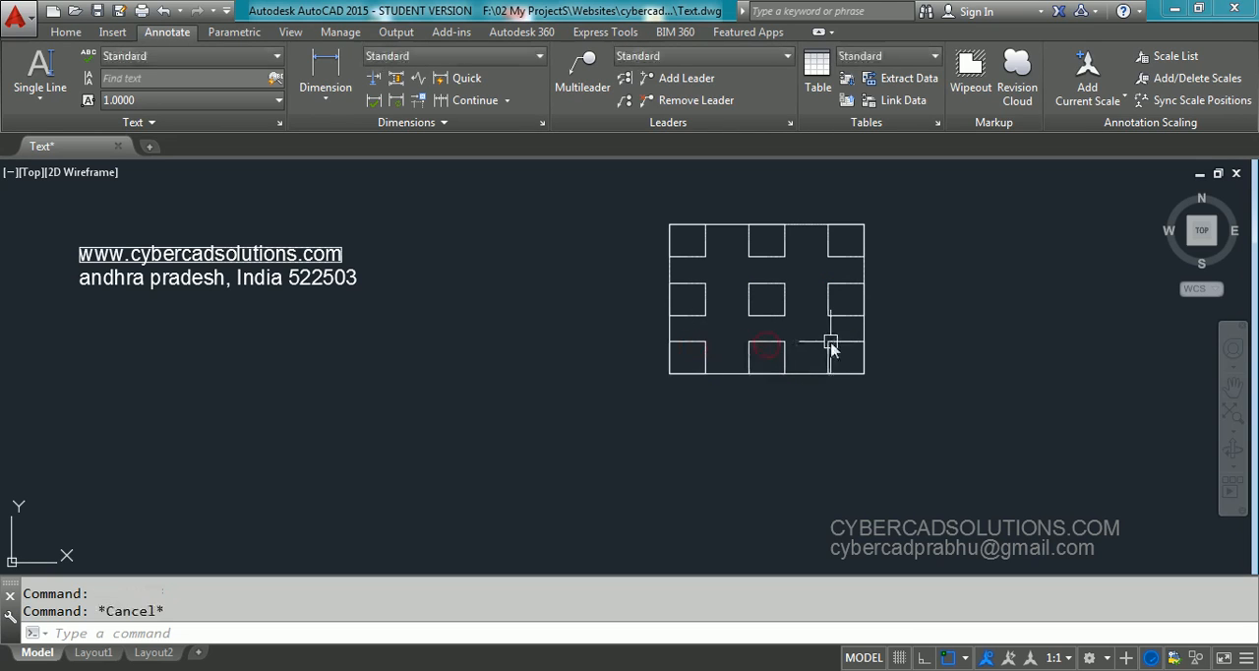
click(836, 346)
key(Escape)
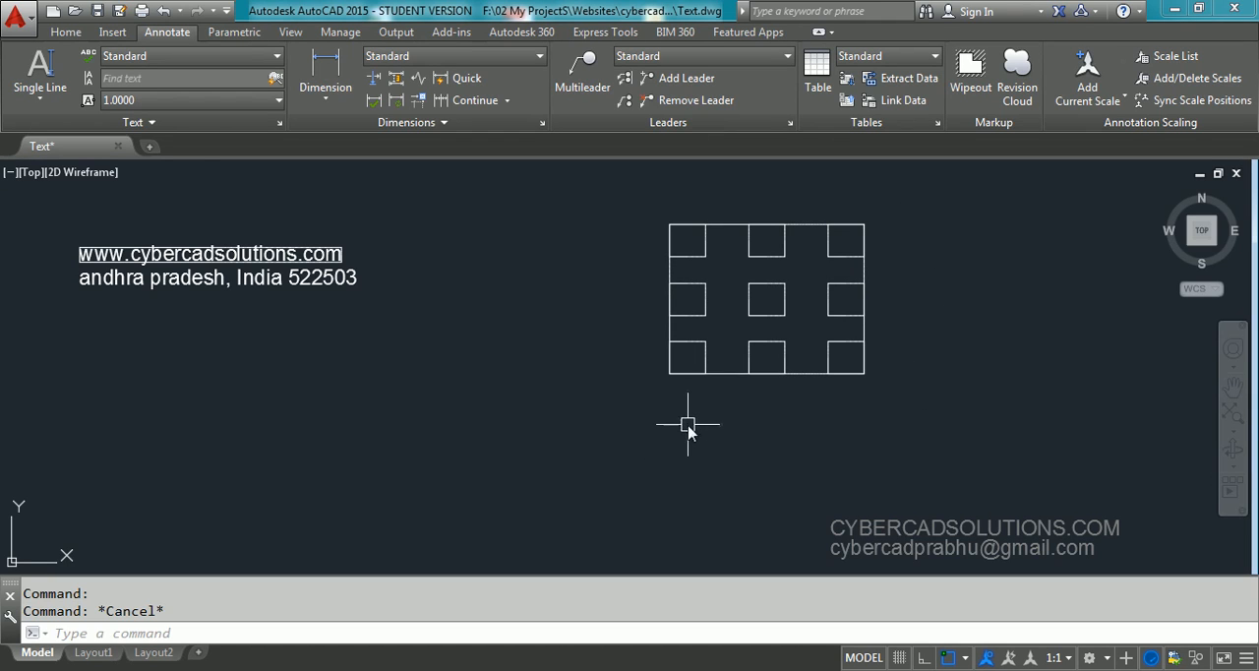
Erase the whole grid of rectangles and the rectangle around the website text line
click(897, 202)
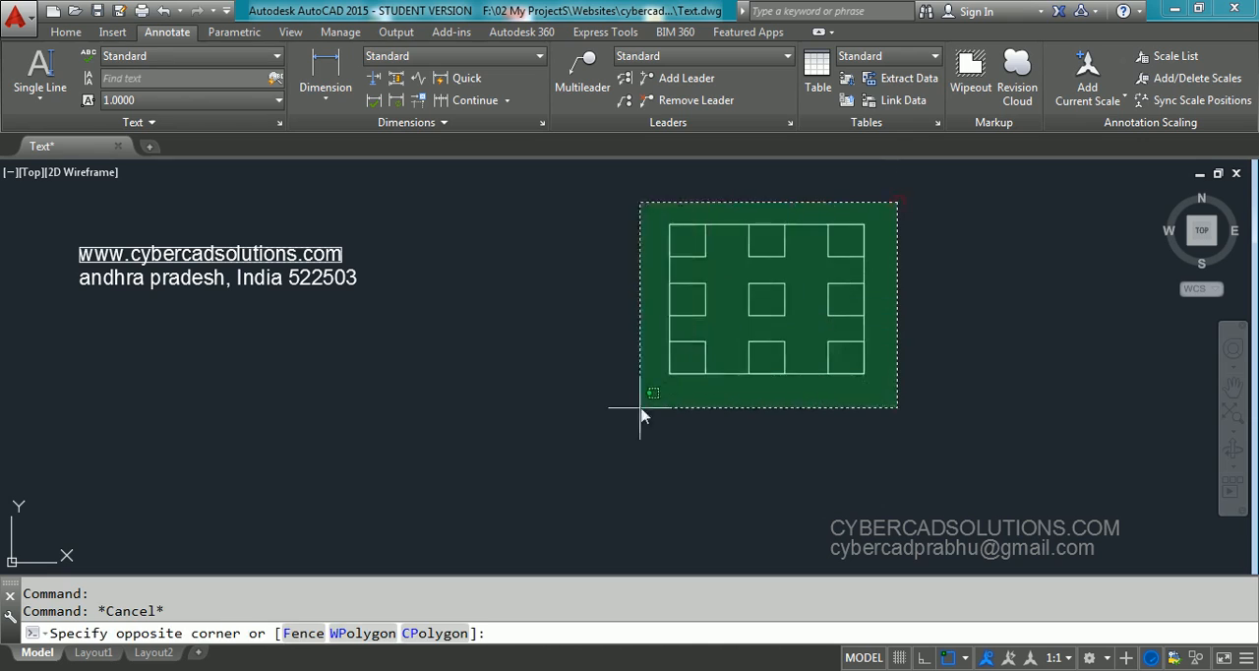
click(636, 410)
text(e)
key(Return)
click(314, 251)
text(E)
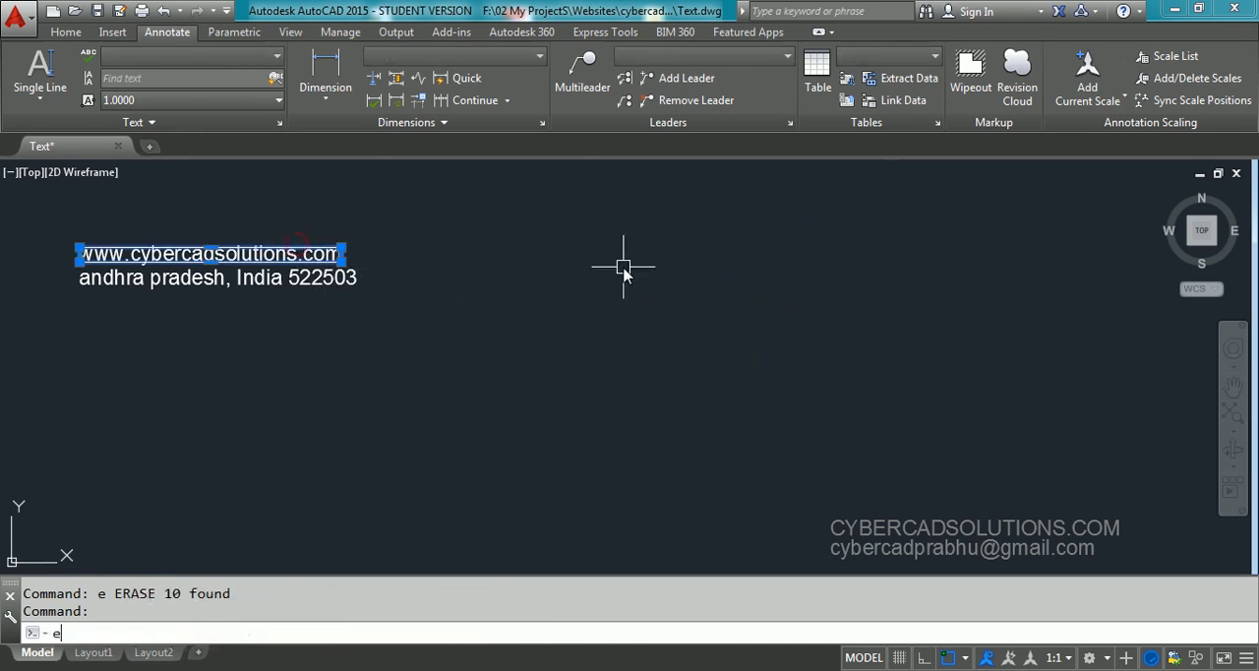
key(Return)
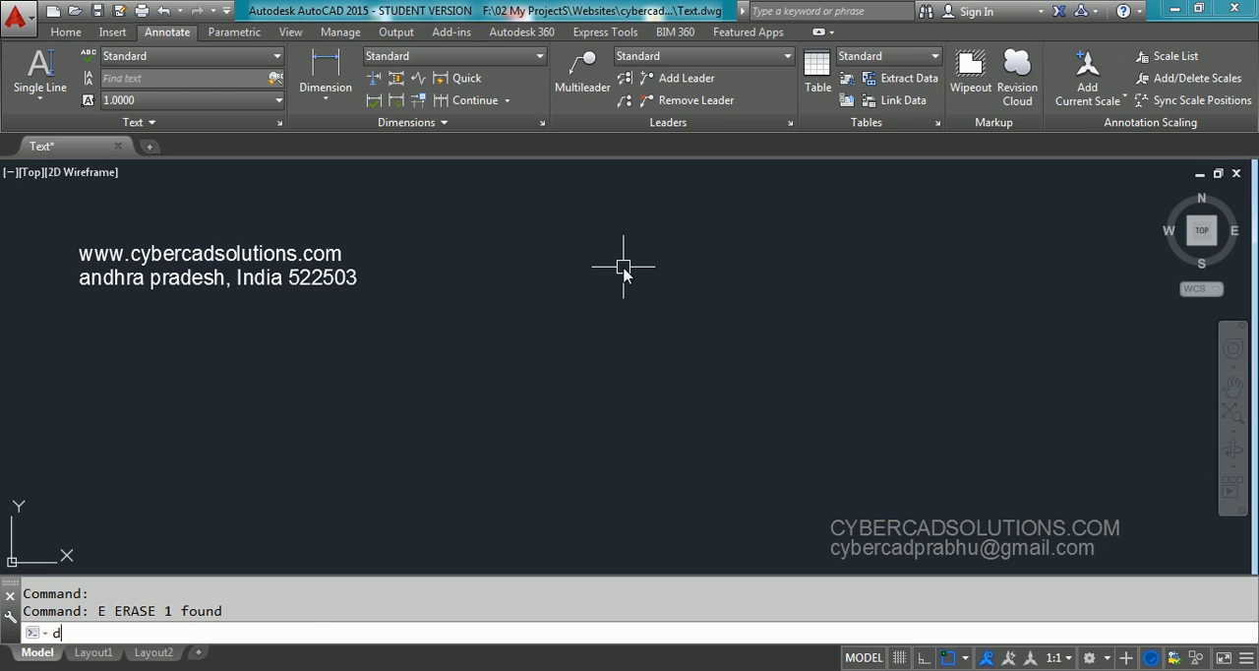
Start a single-line text with Right justification, its baseline endpoint below the existing text, height 1 and rotation 0
key(Return)
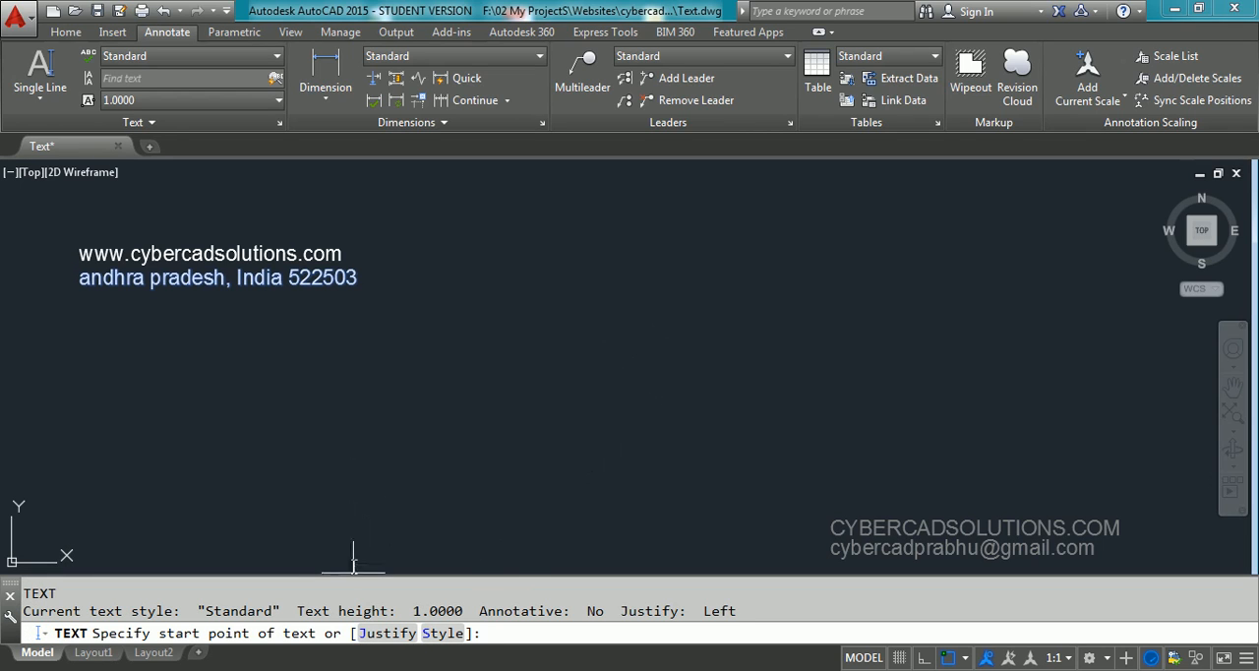
click(383, 635)
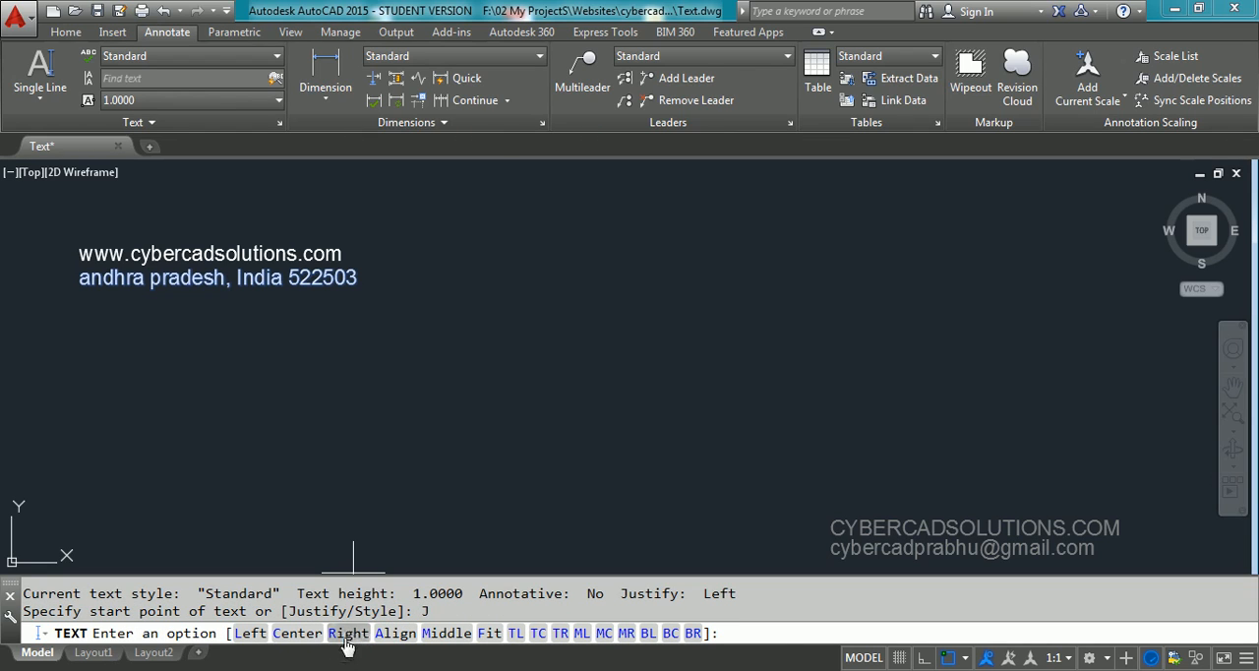
text(r)
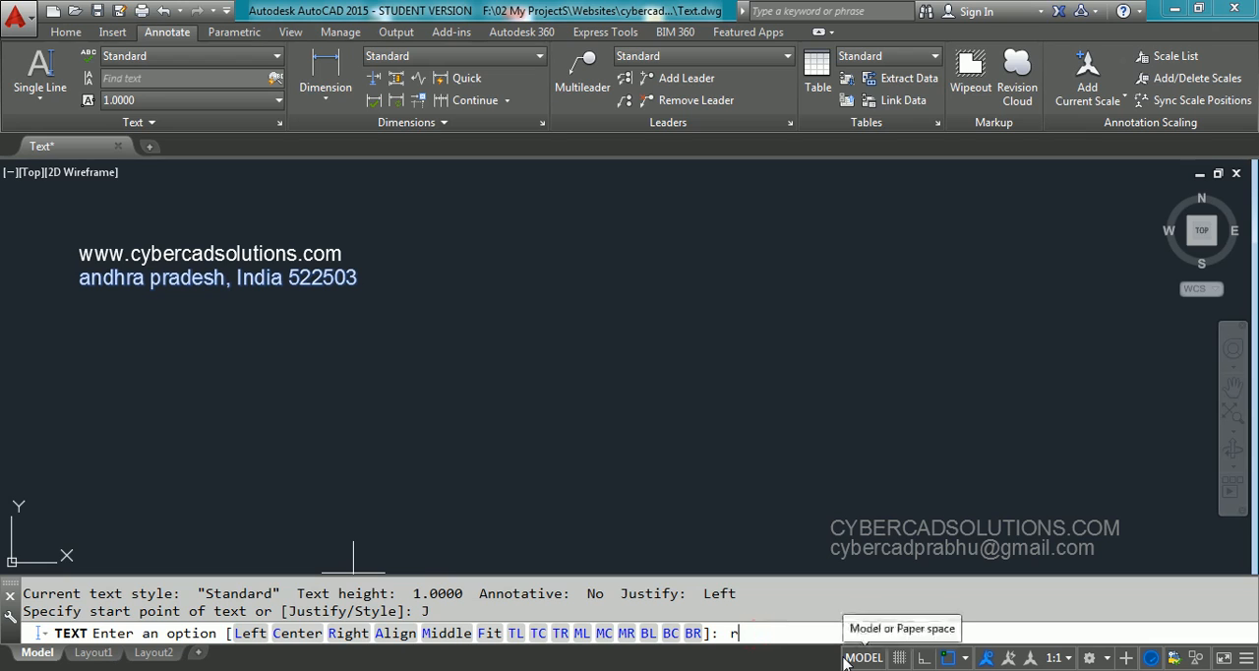
key(Return)
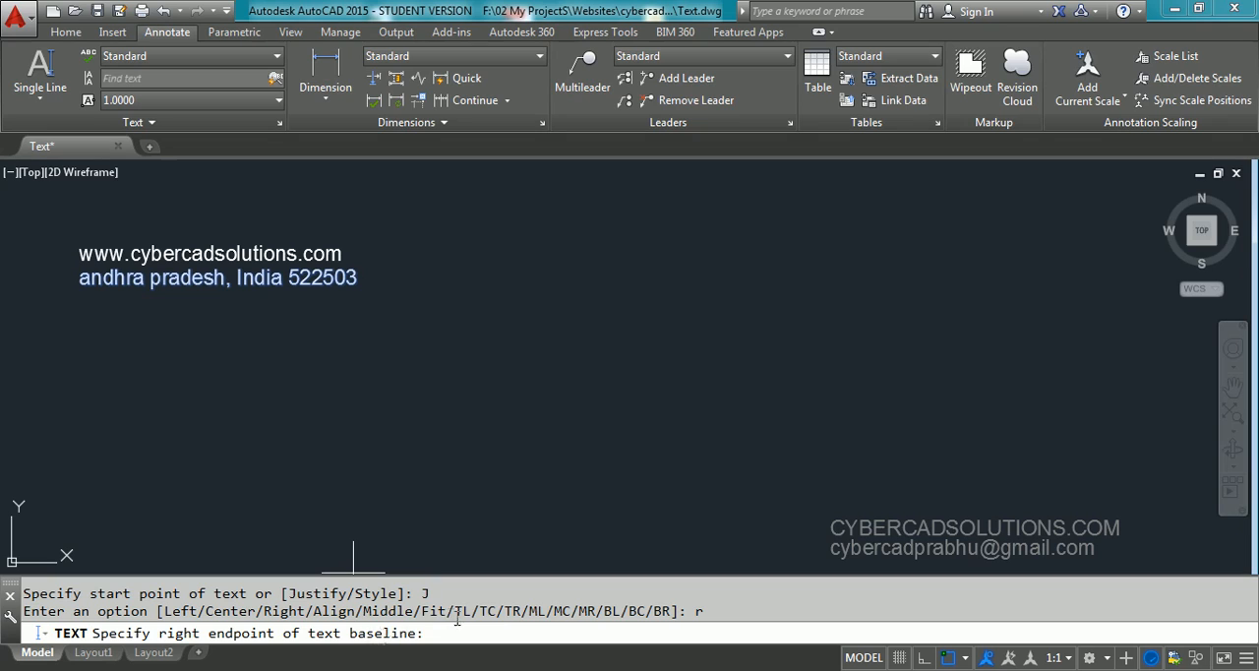
click(355, 344)
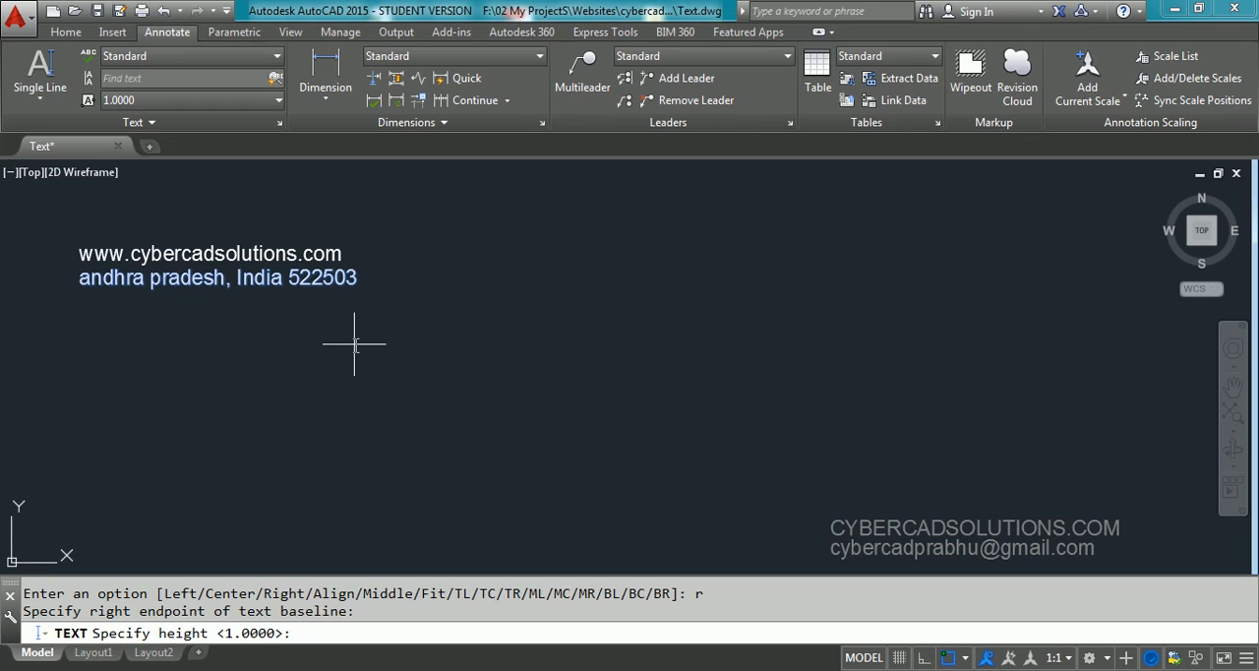
key(Return)
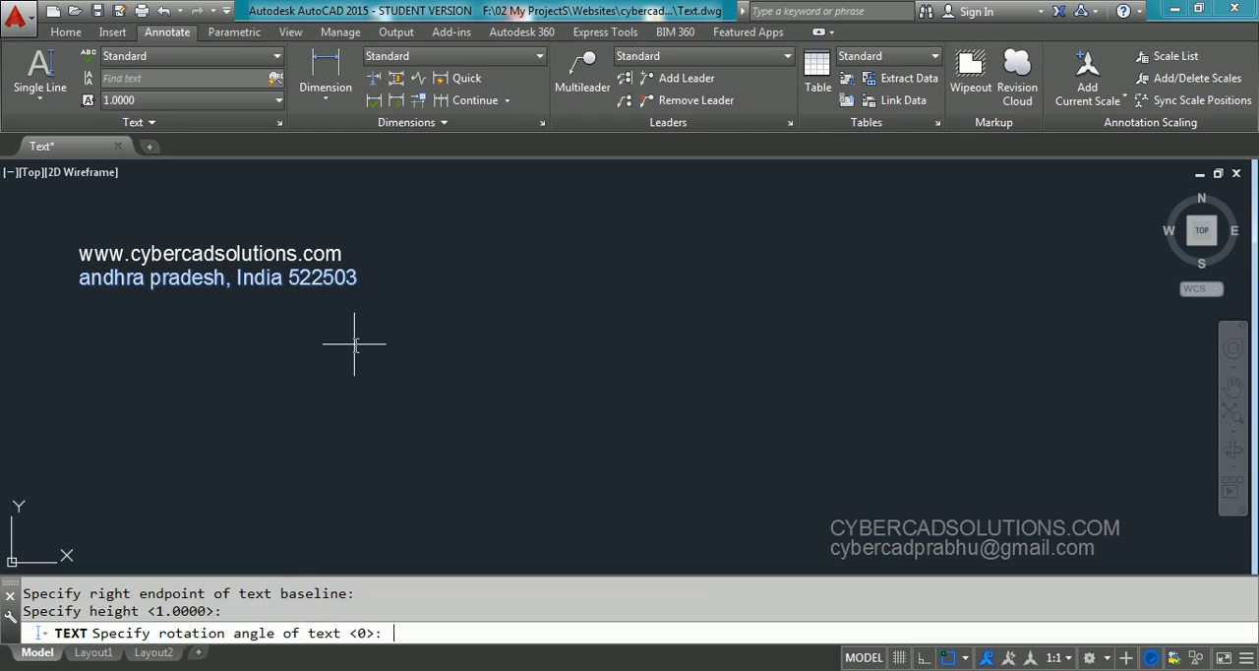
click(398, 633)
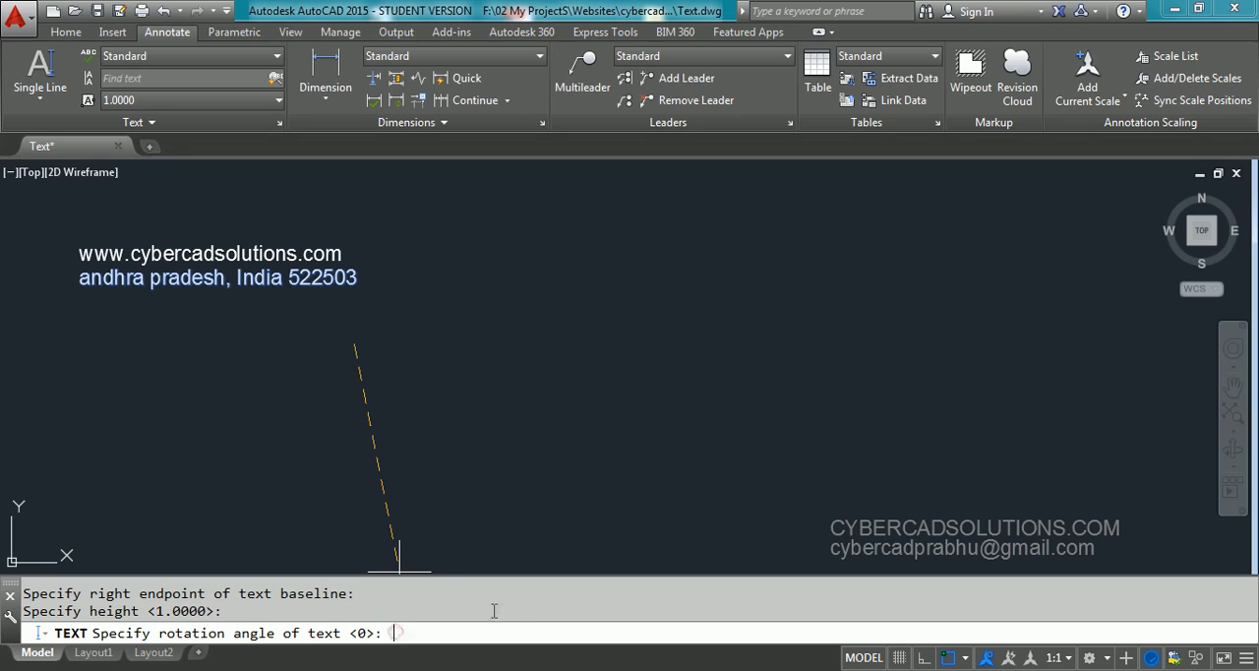
key(Return)
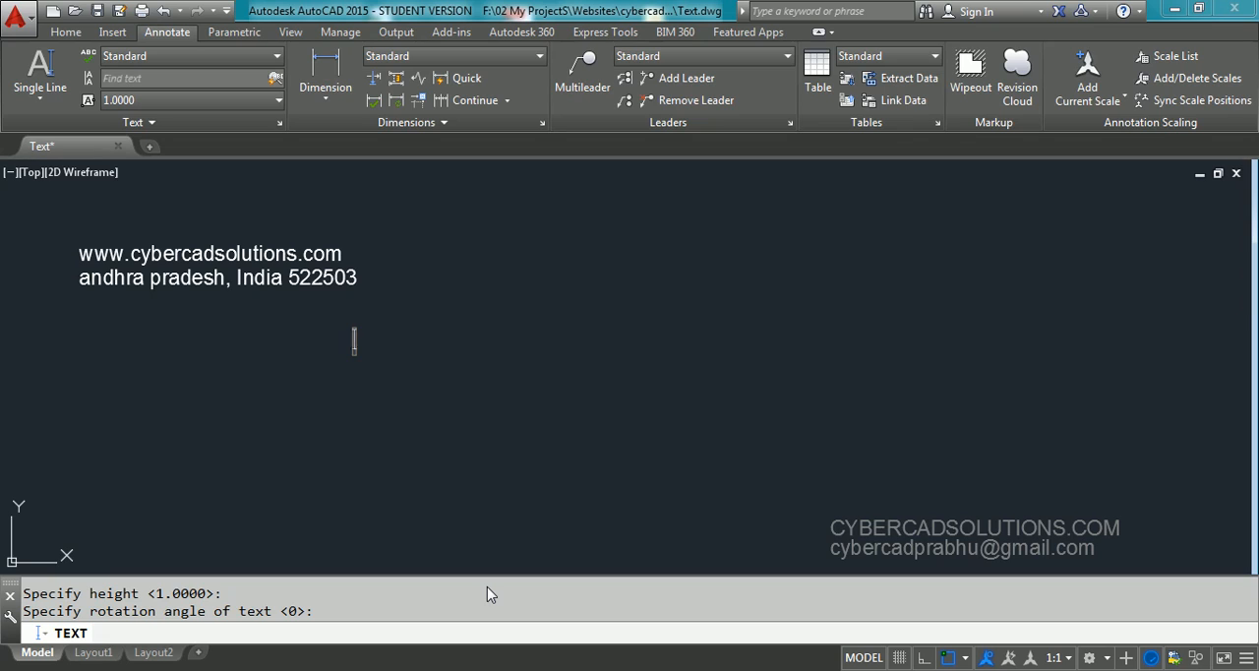
text(www.)
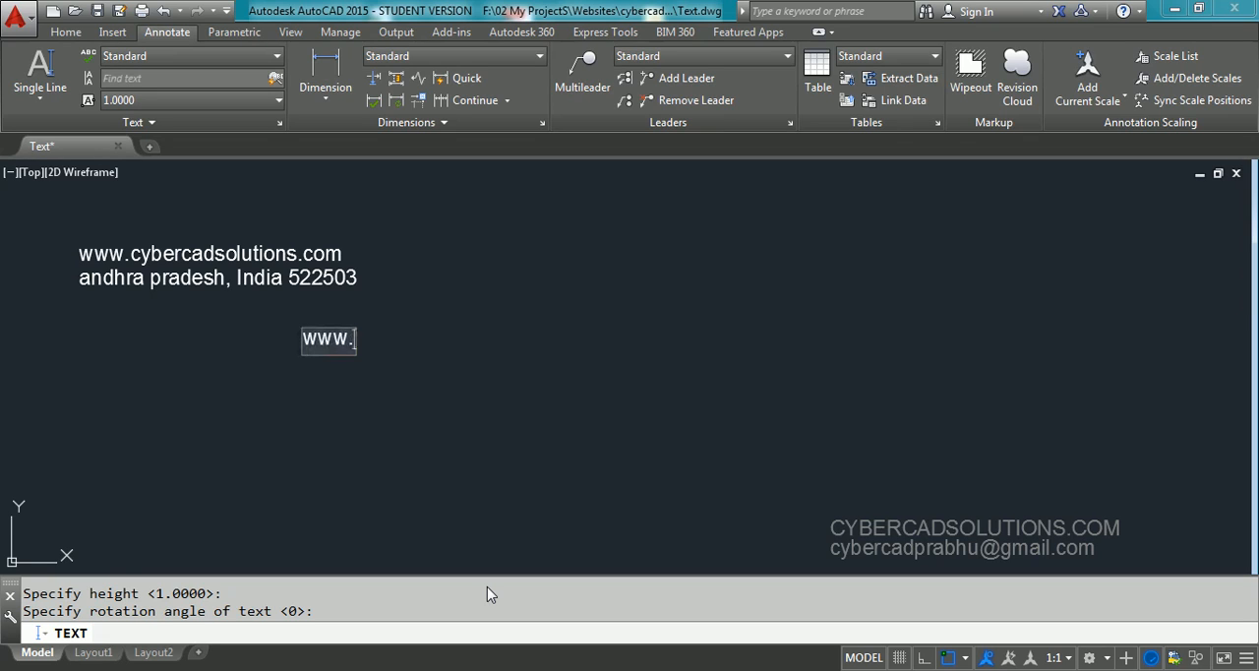
text(cybercadsol)
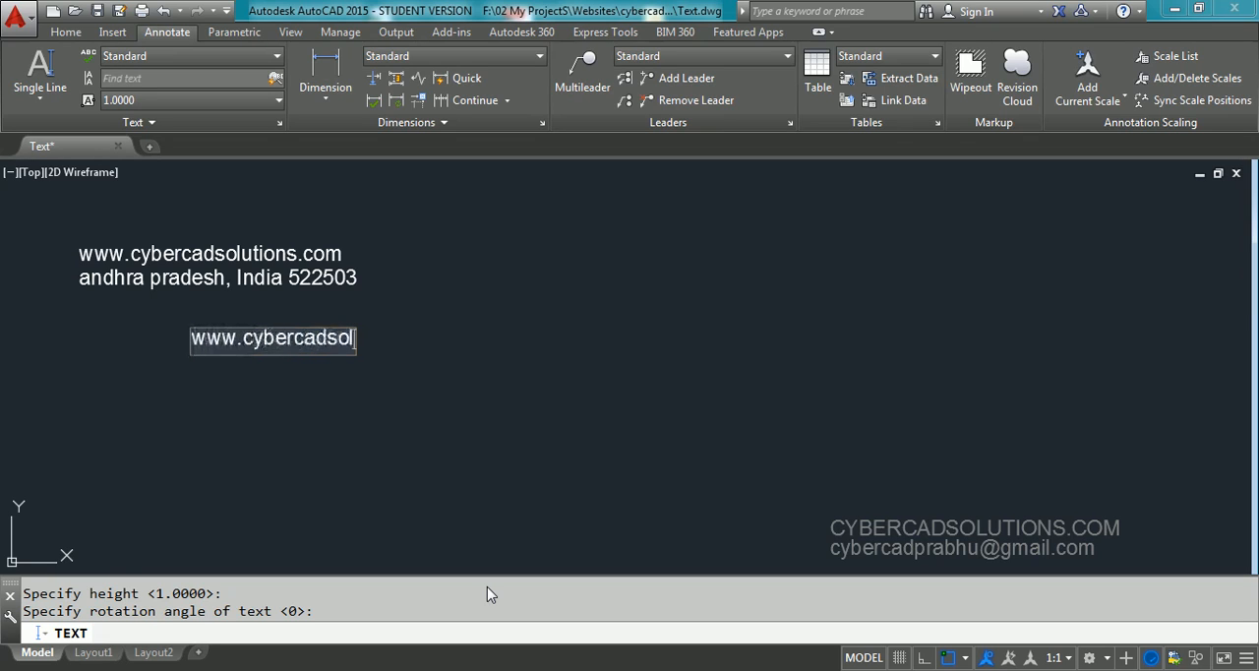
text(utions.com)
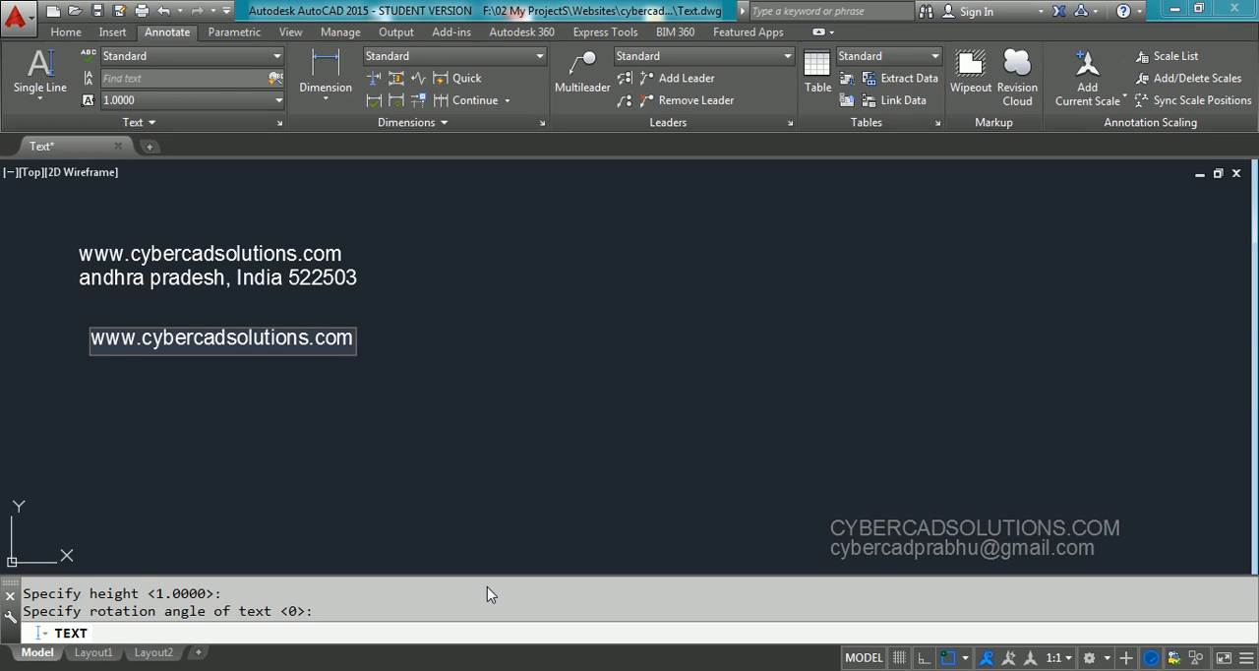
key(Return)
Enter the same state, country and postal code line as in the upper text as the second right-justified line and finish the text
text(and)
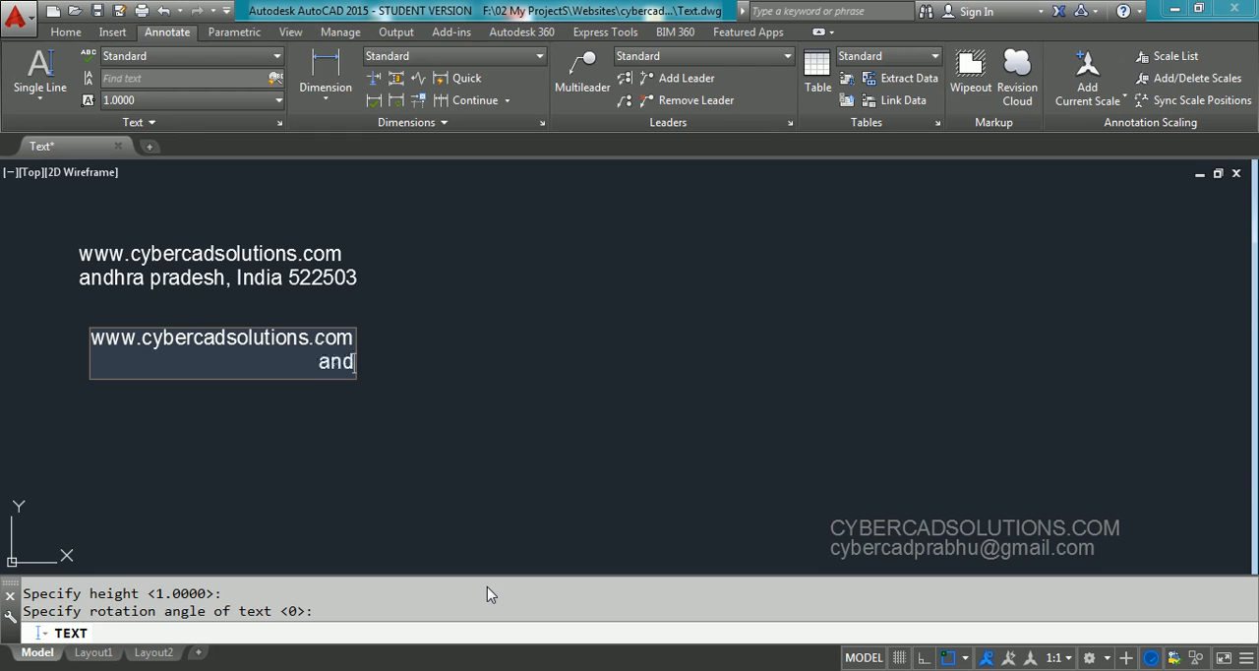
text(hra prad)
key(BackSpace)
key(BackSpace)
key(BackSpace)
key(BackSpace)
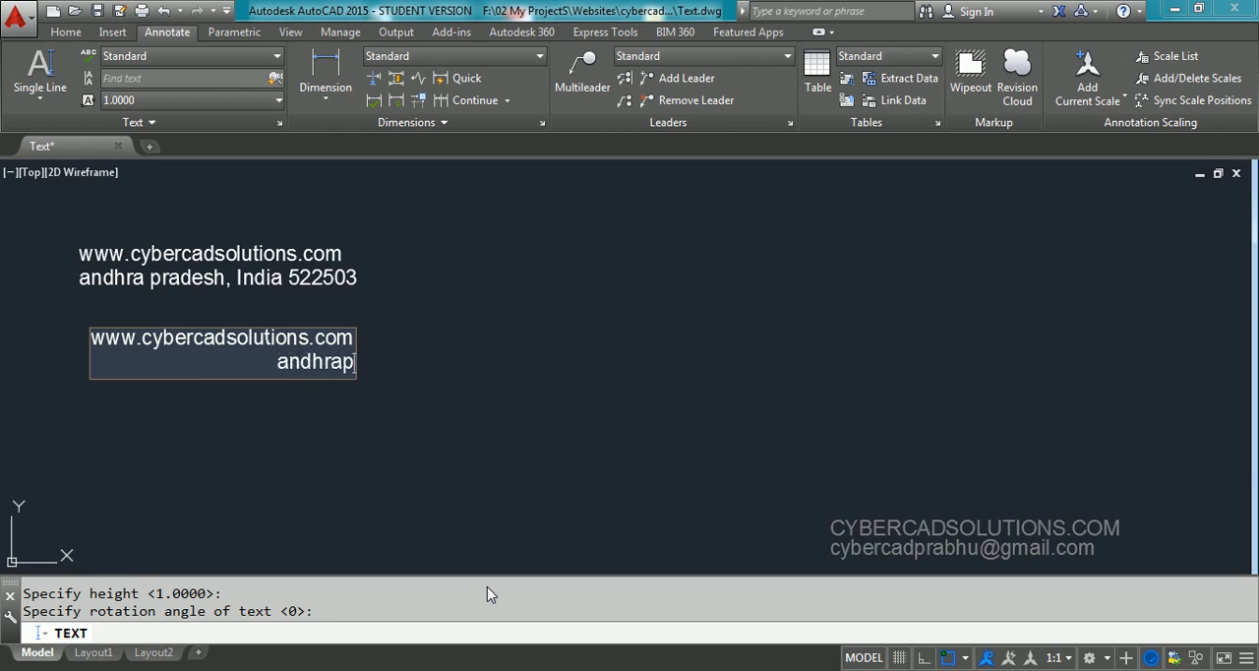
text(pradesh)
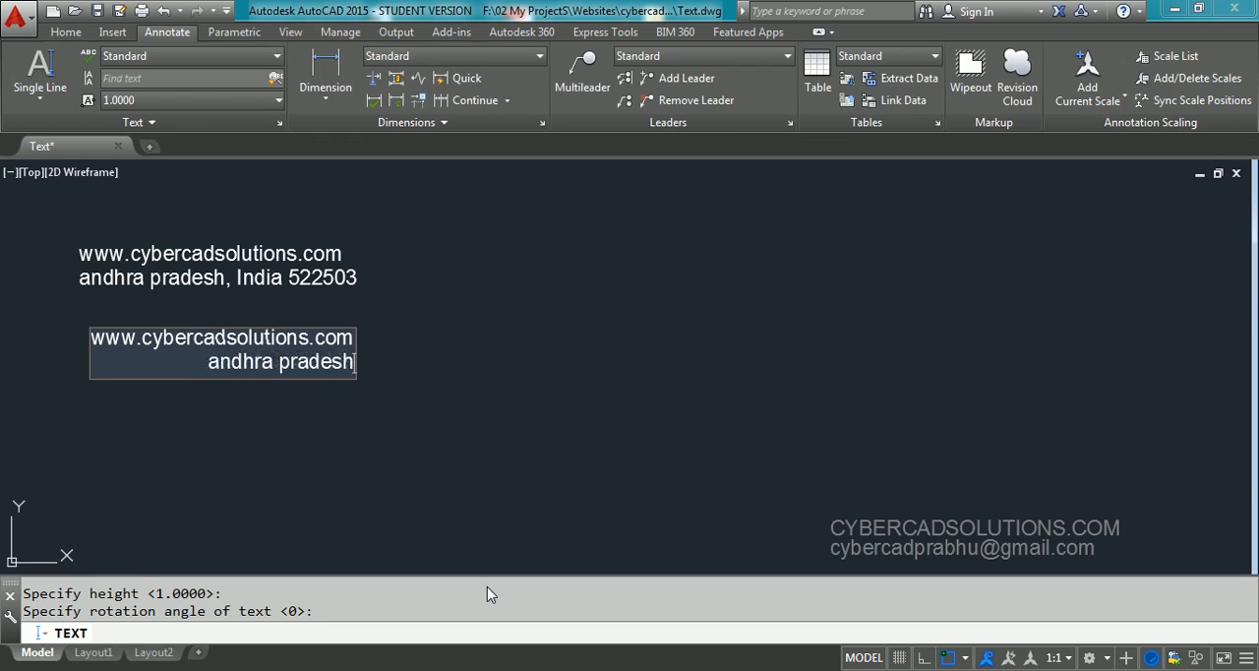
text(, India )
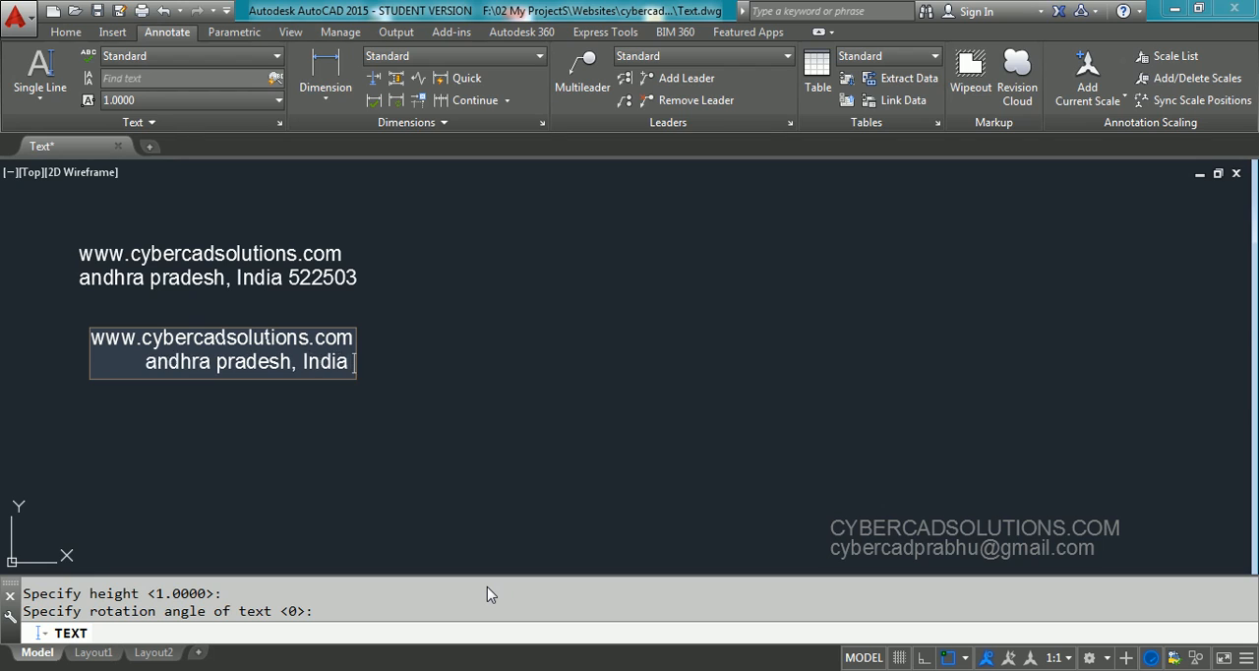
text(522503)
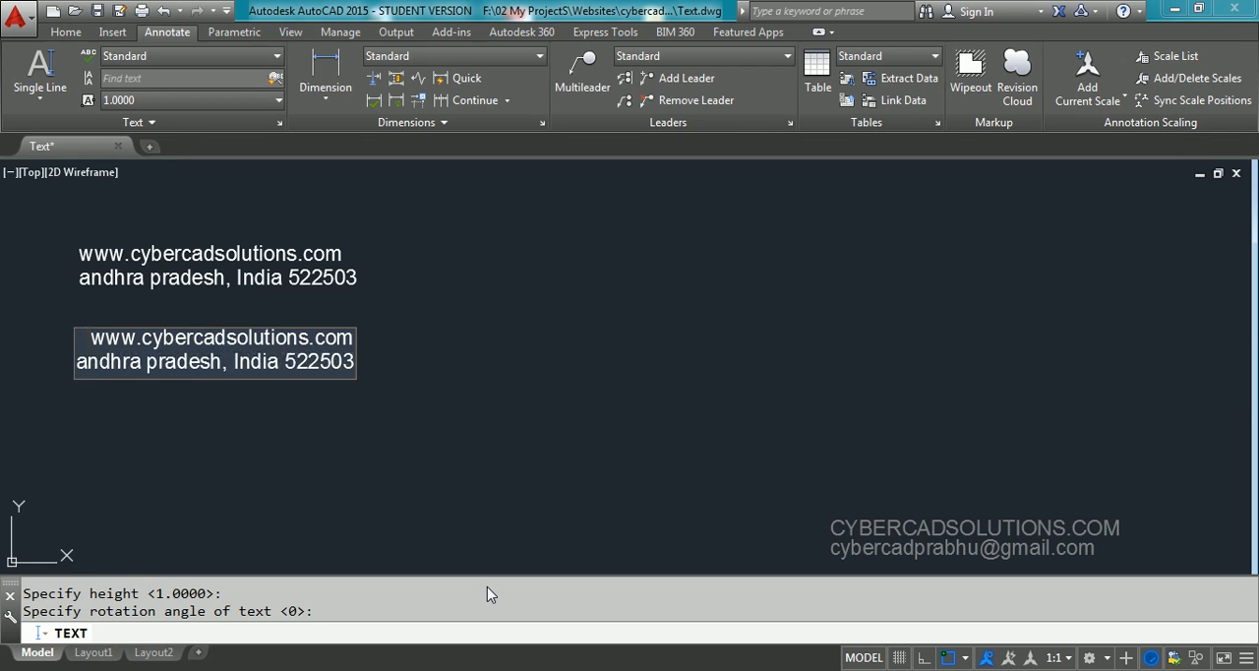
key(Return)
key(Return)
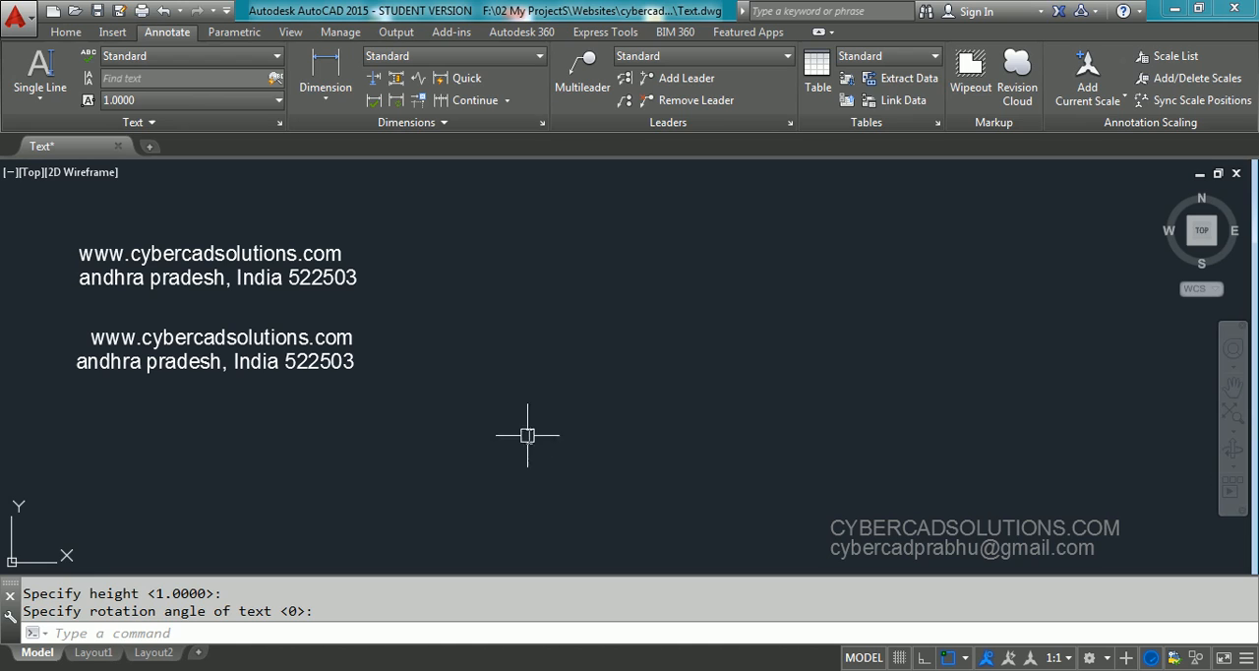
Select the right-justified and the upper left-justified text lines in turn to compare their insertion grips and edge alignment
click(244, 321)
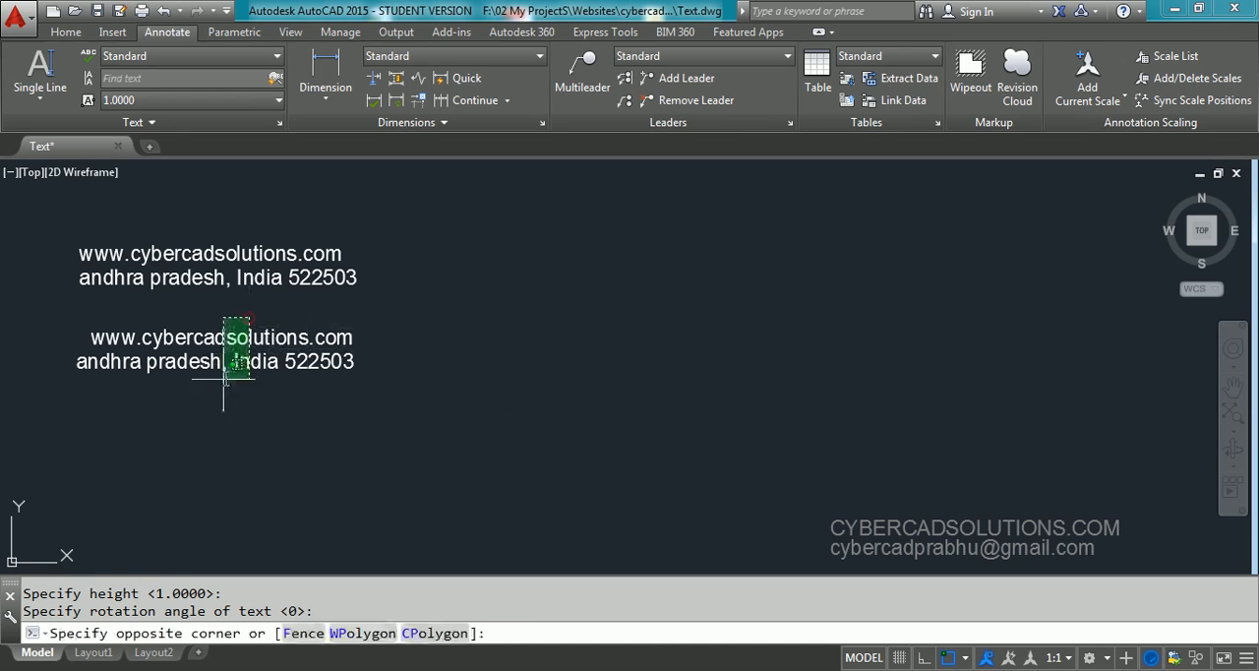
click(191, 394)
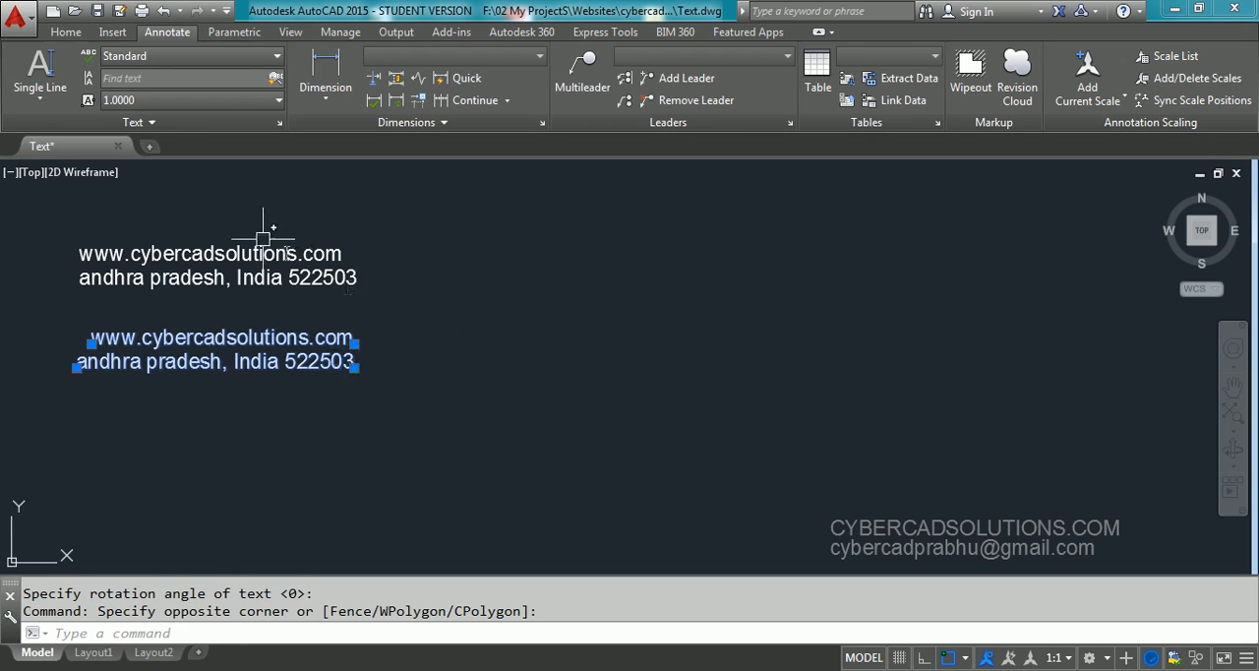
key(Escape)
click(236, 221)
click(159, 298)
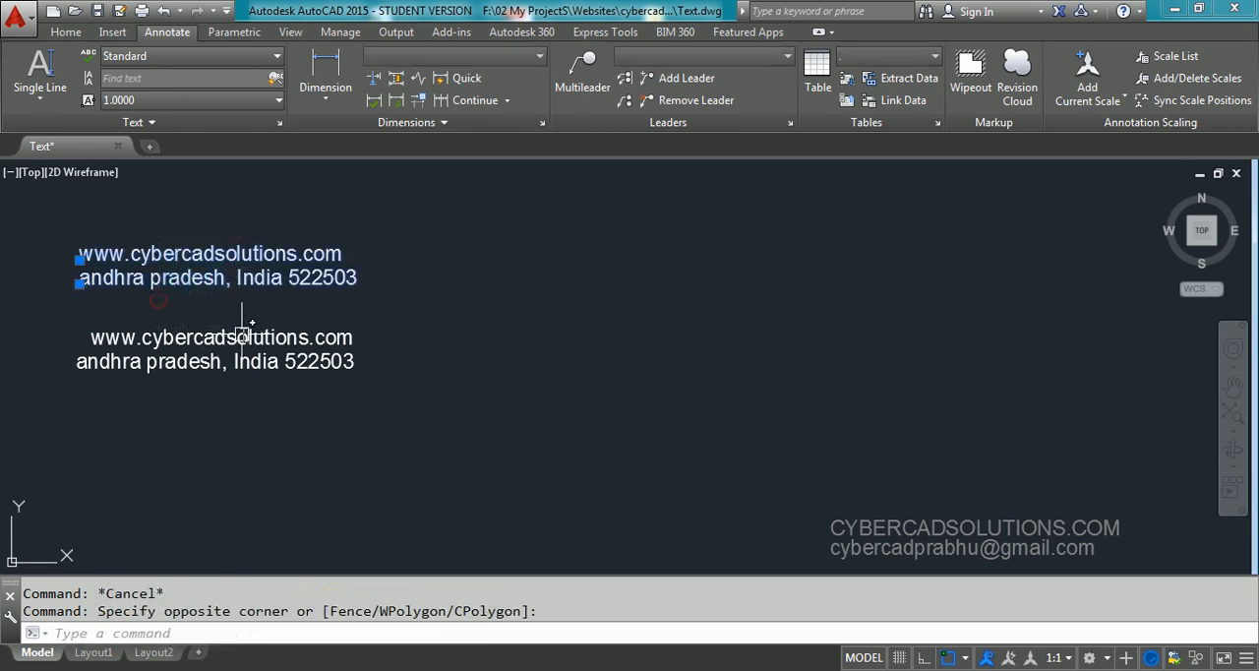
key(Escape)
click(384, 329)
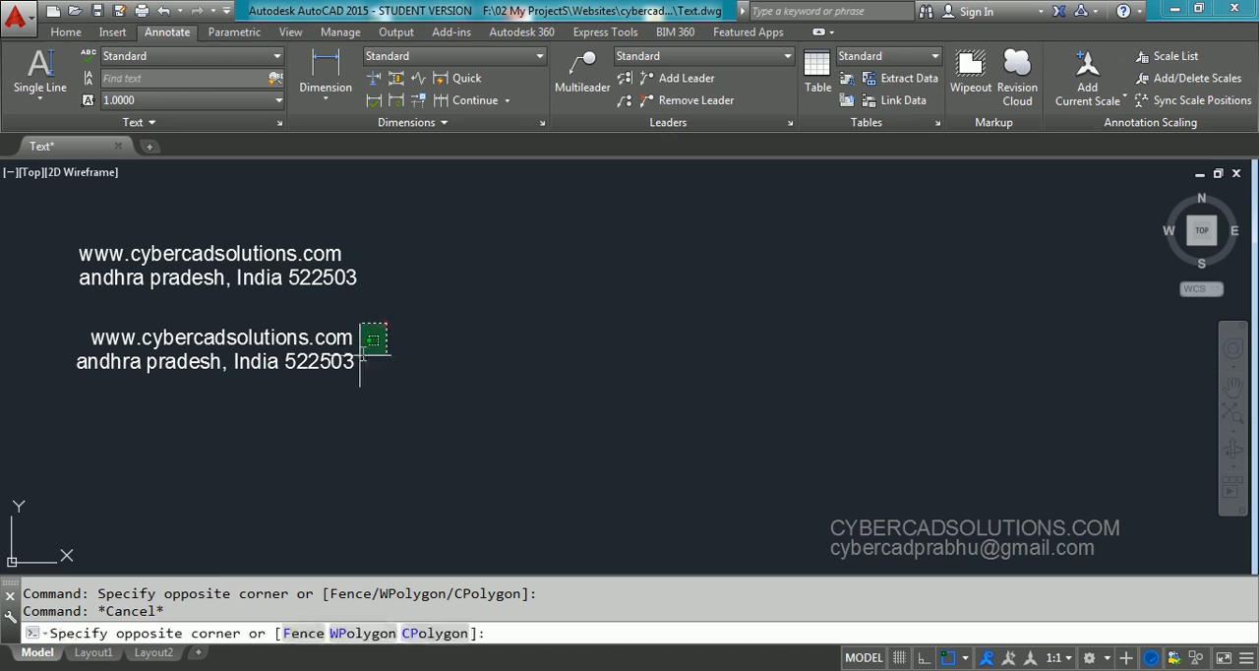
click(301, 384)
key(Escape)
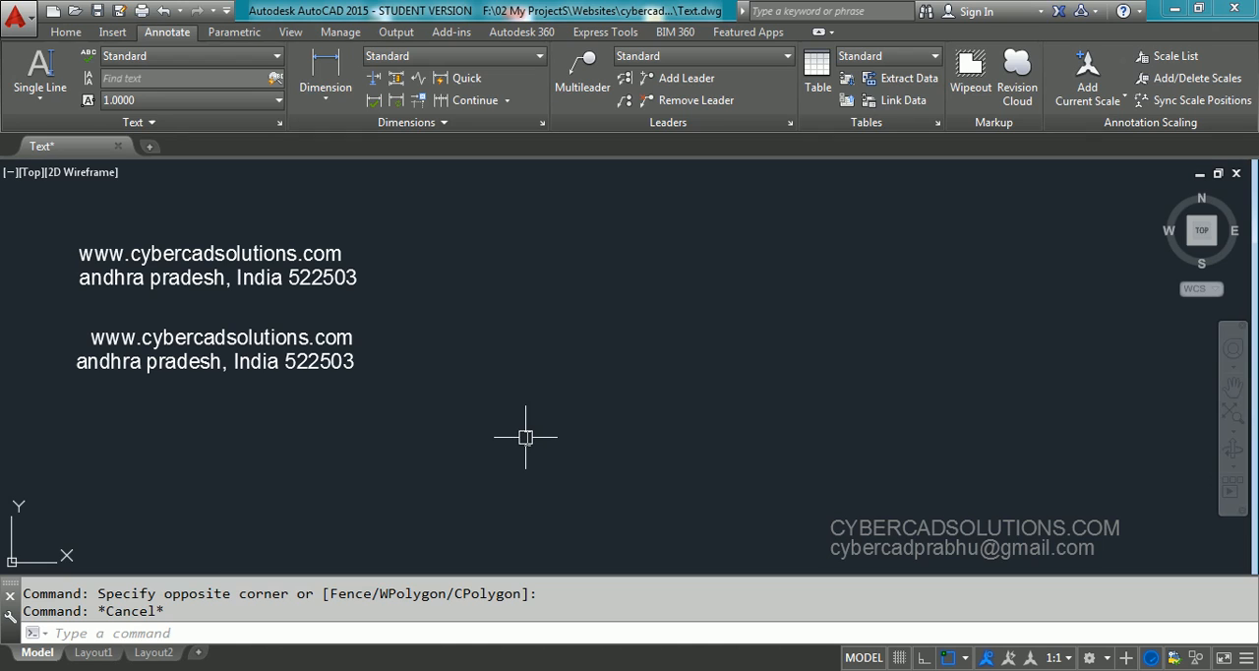
Start a single-line text with Middle justification, its middle point below the right-justified text, height 1 and rotation 0
text(DT)
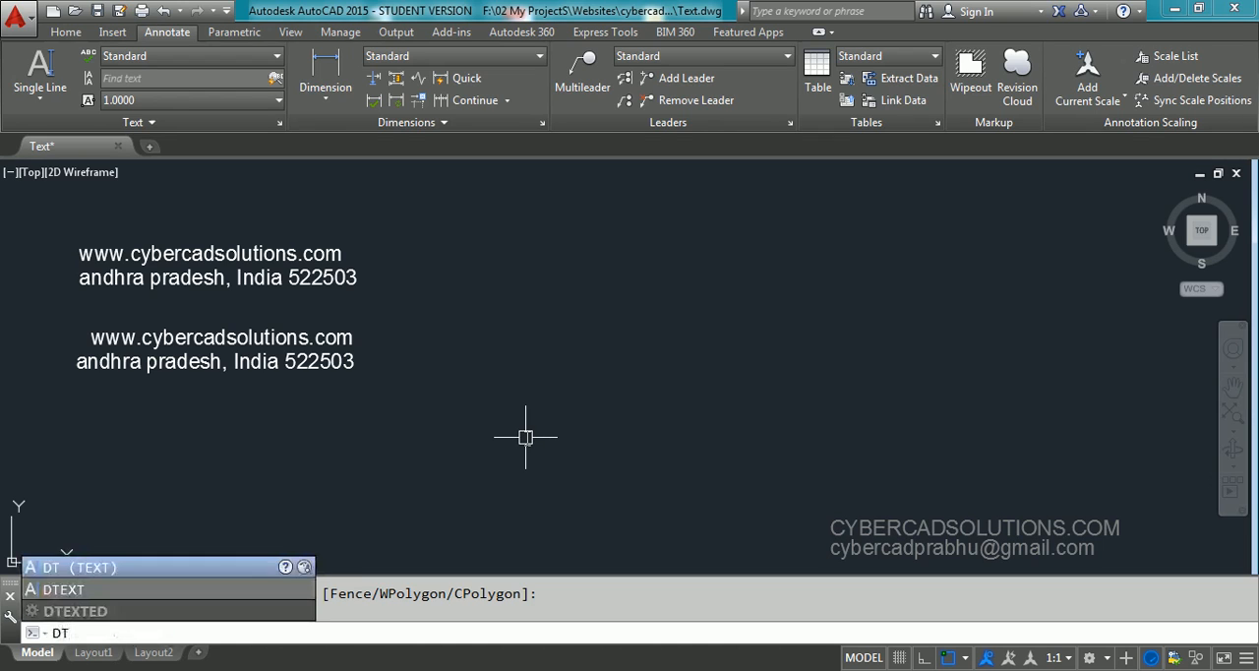
key(Return)
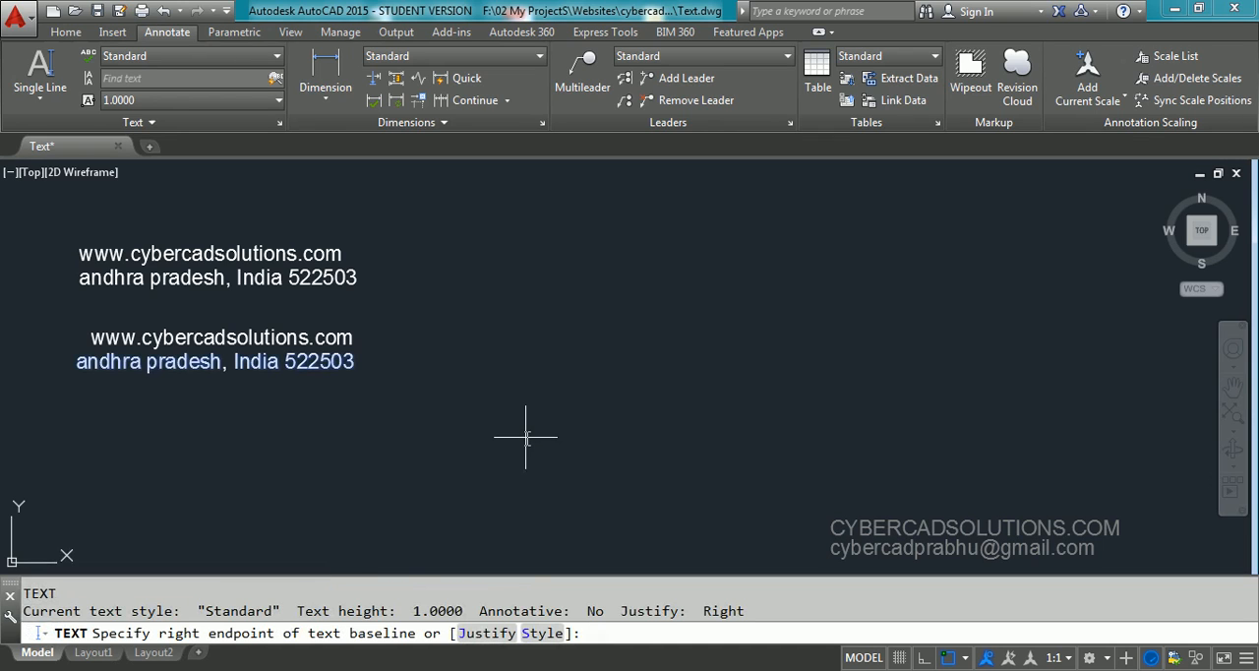
click(487, 634)
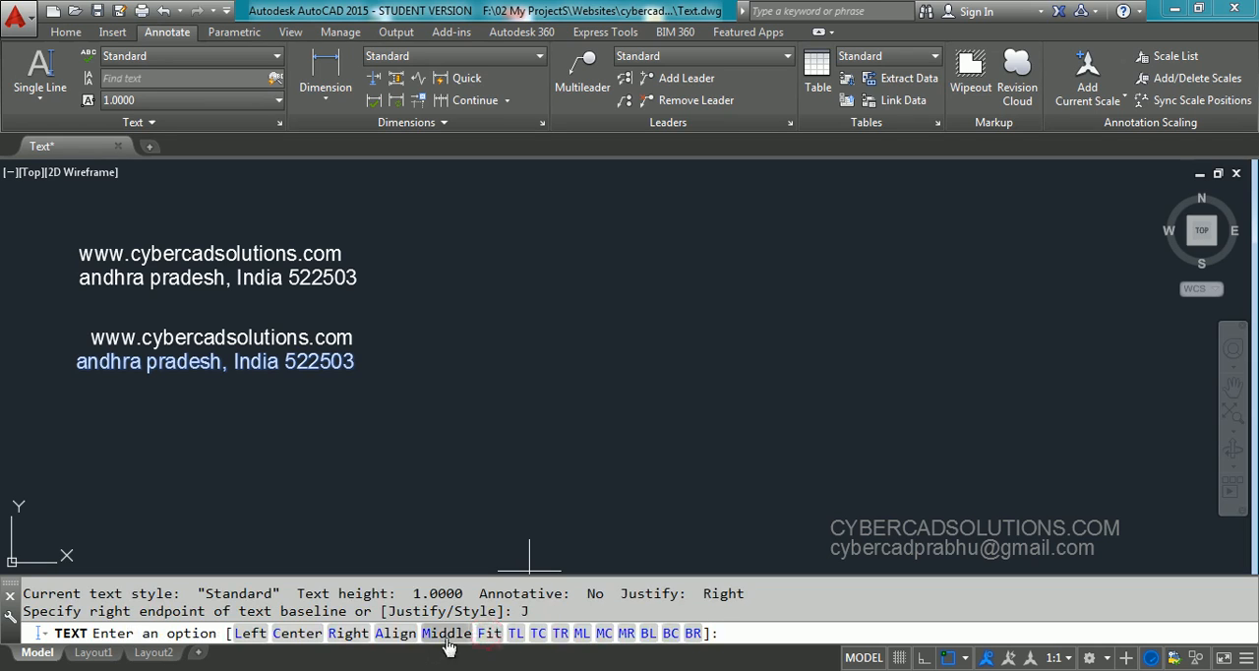
click(447, 633)
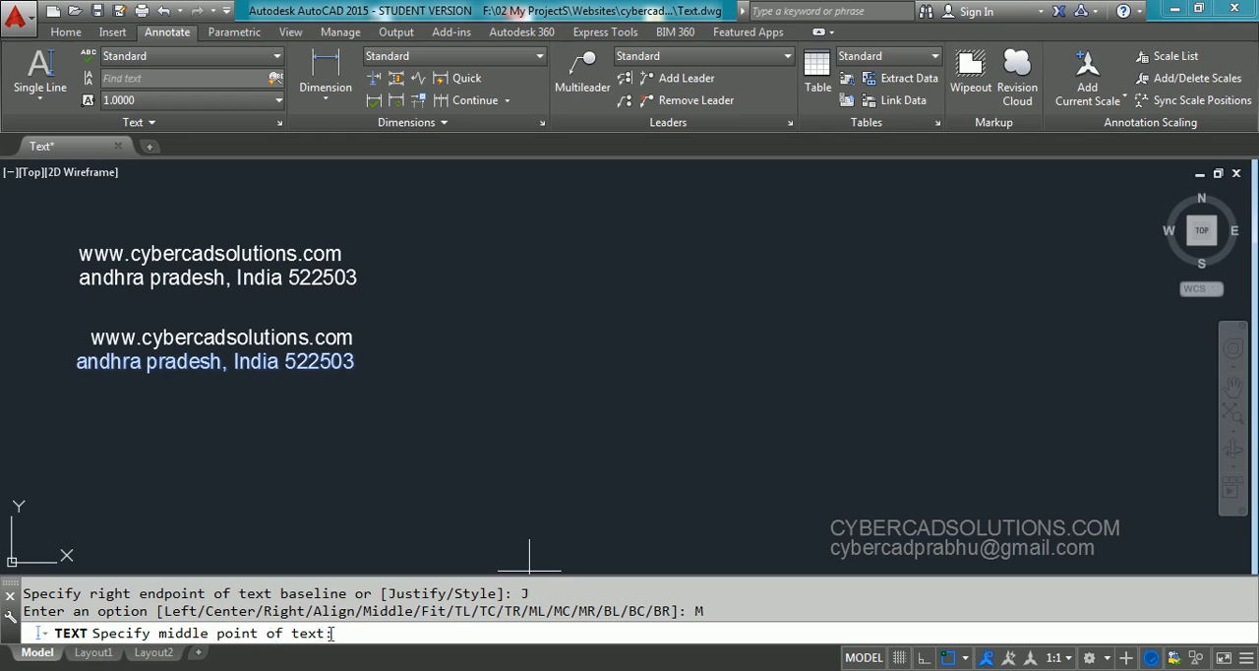
click(206, 450)
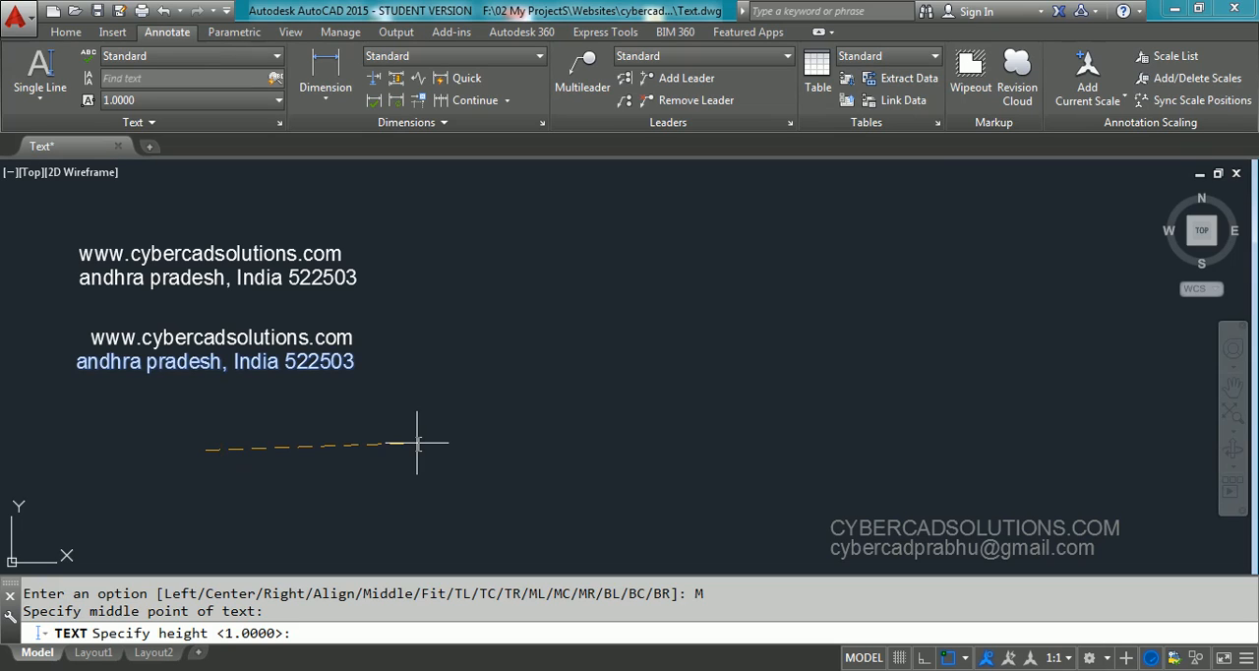
key(Return)
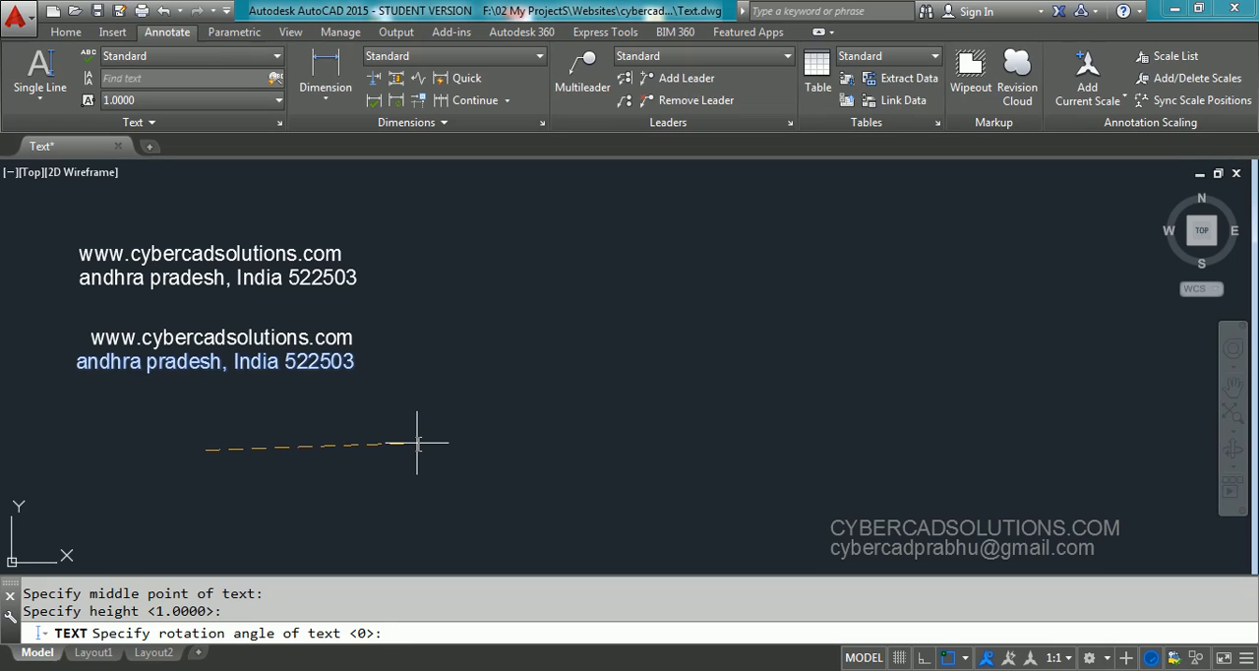
key(Return)
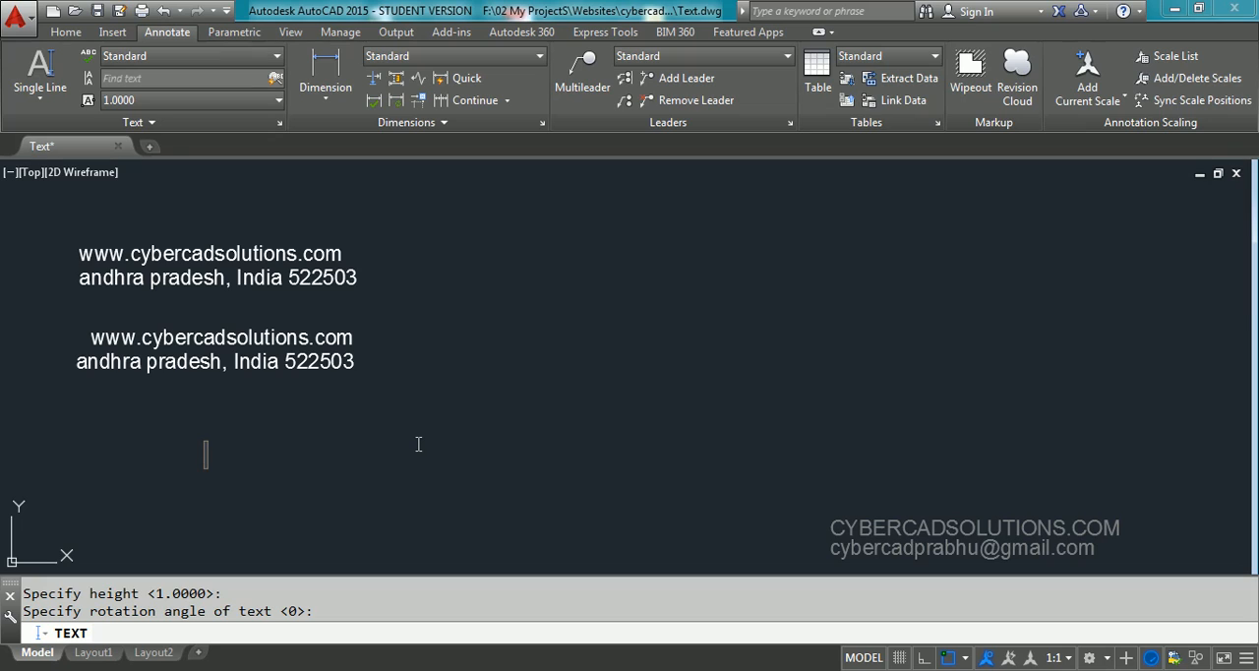
text(WWW)
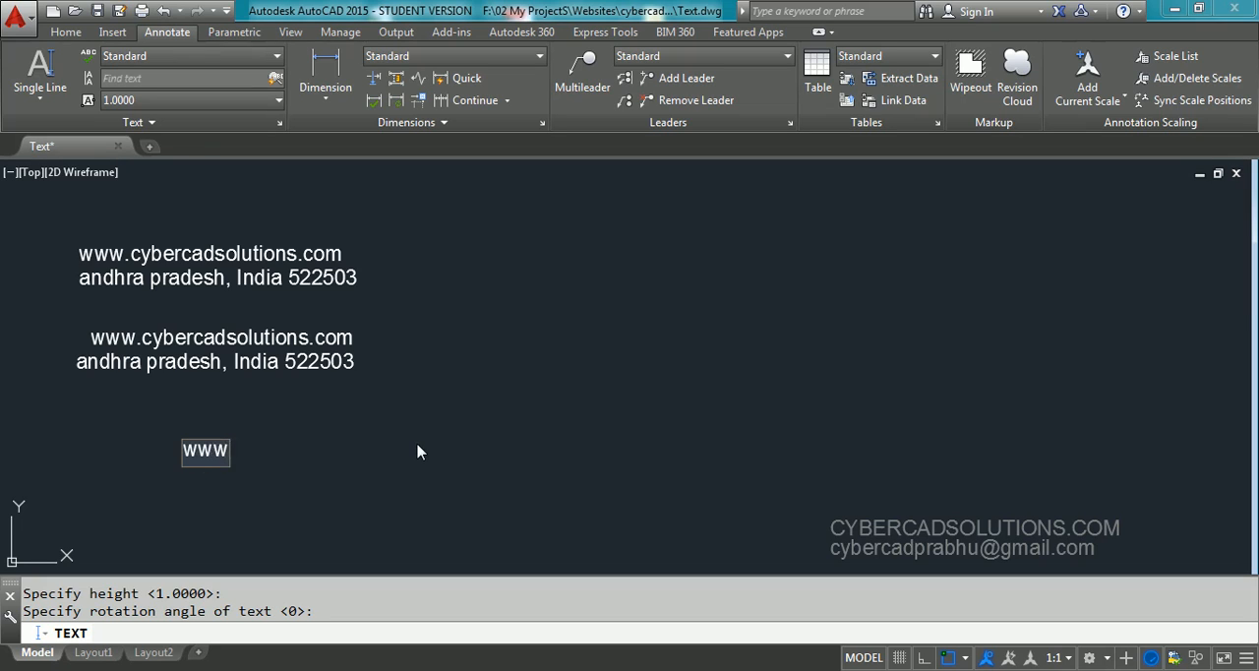
text(.cyber cad)
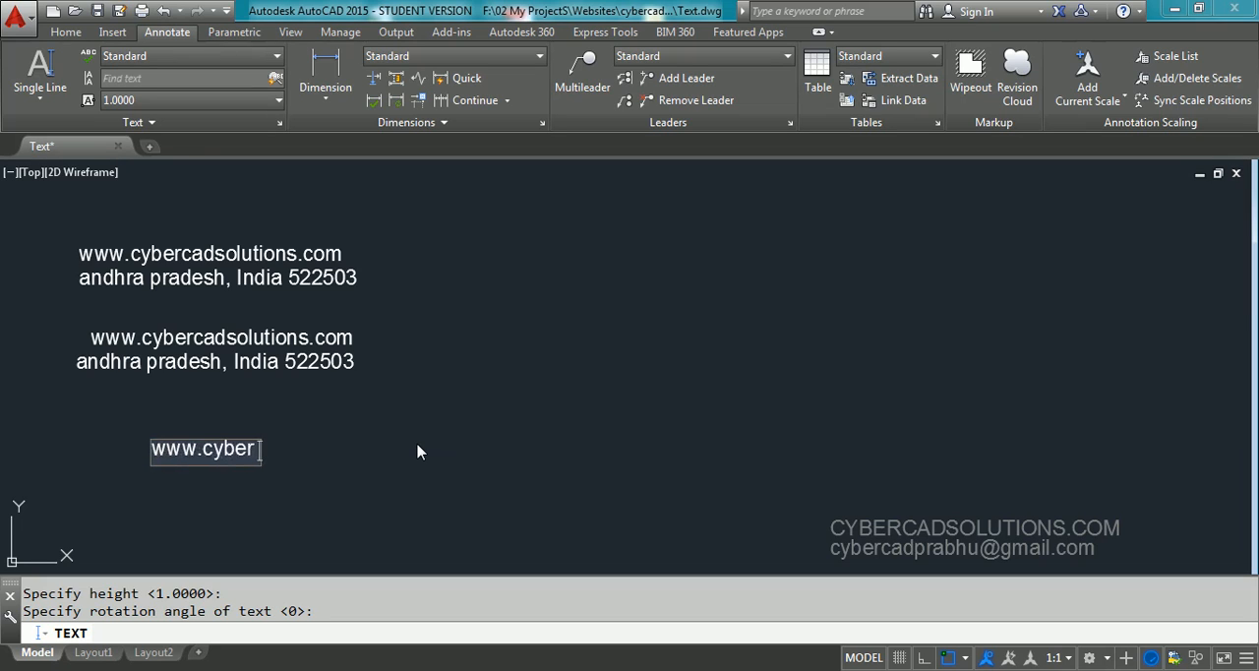
key(BackSpace)
key(BackSpace)
key(BackSpace)
key(BackSpace)
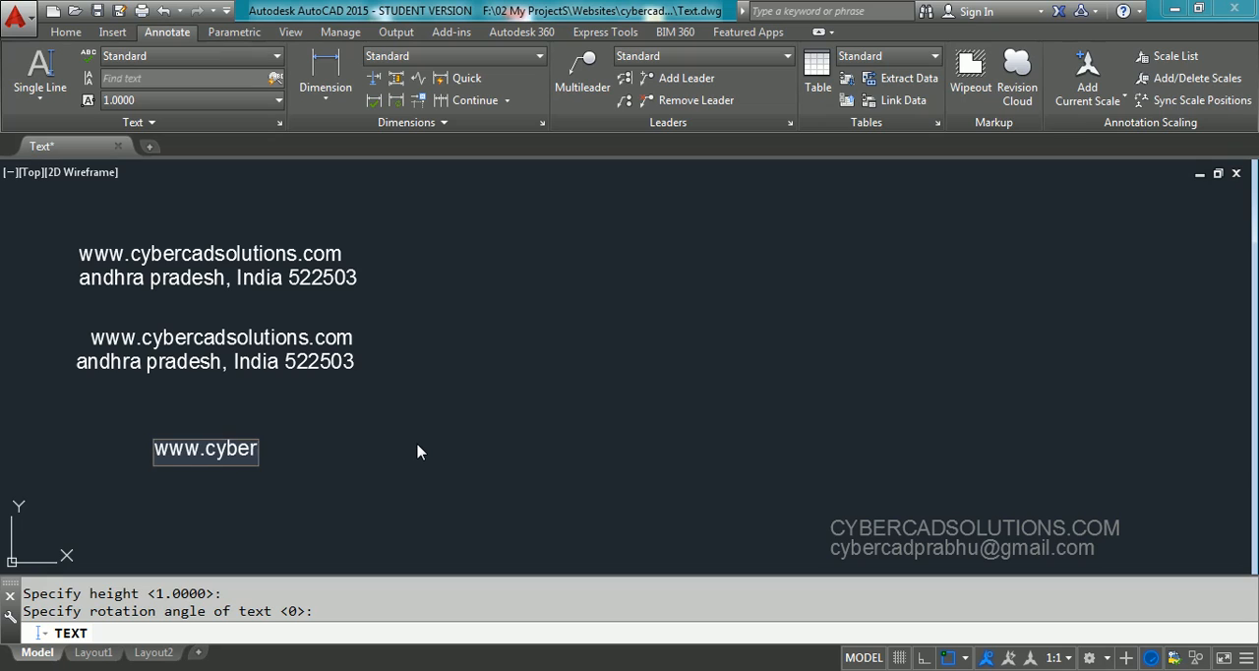
text(cadsolution)
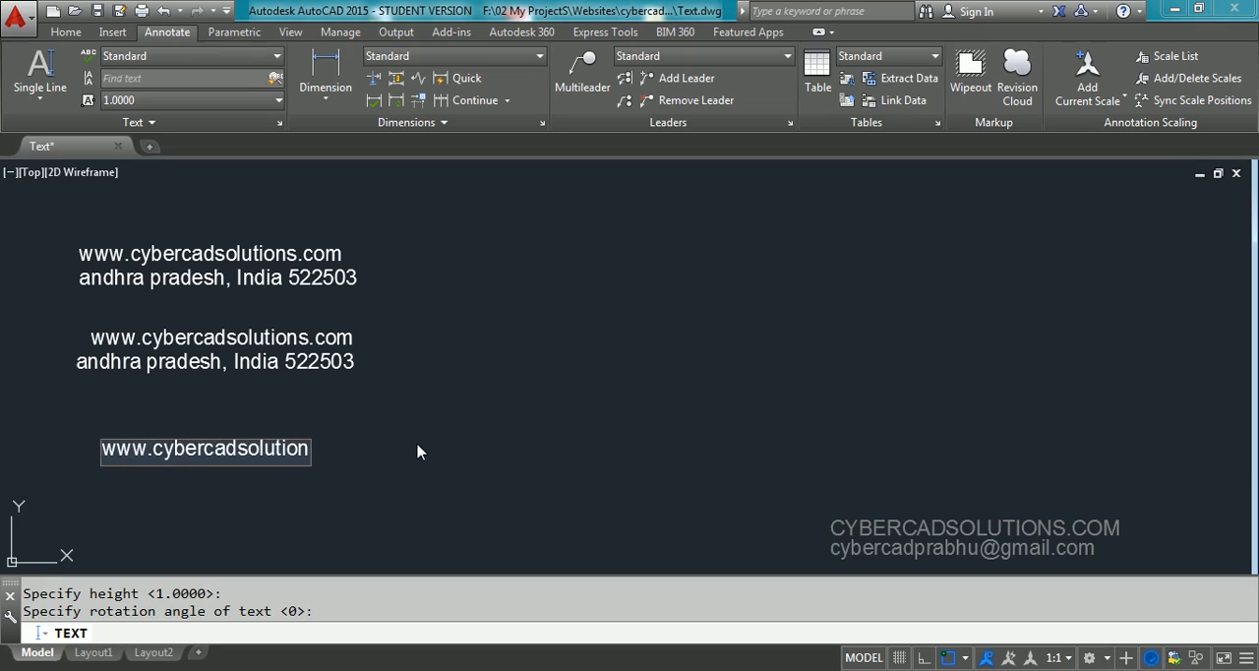
text(s.com)
key(Return)
Enter the same state, country and postal code line as the second middle-justified line and finish the text
text(and)
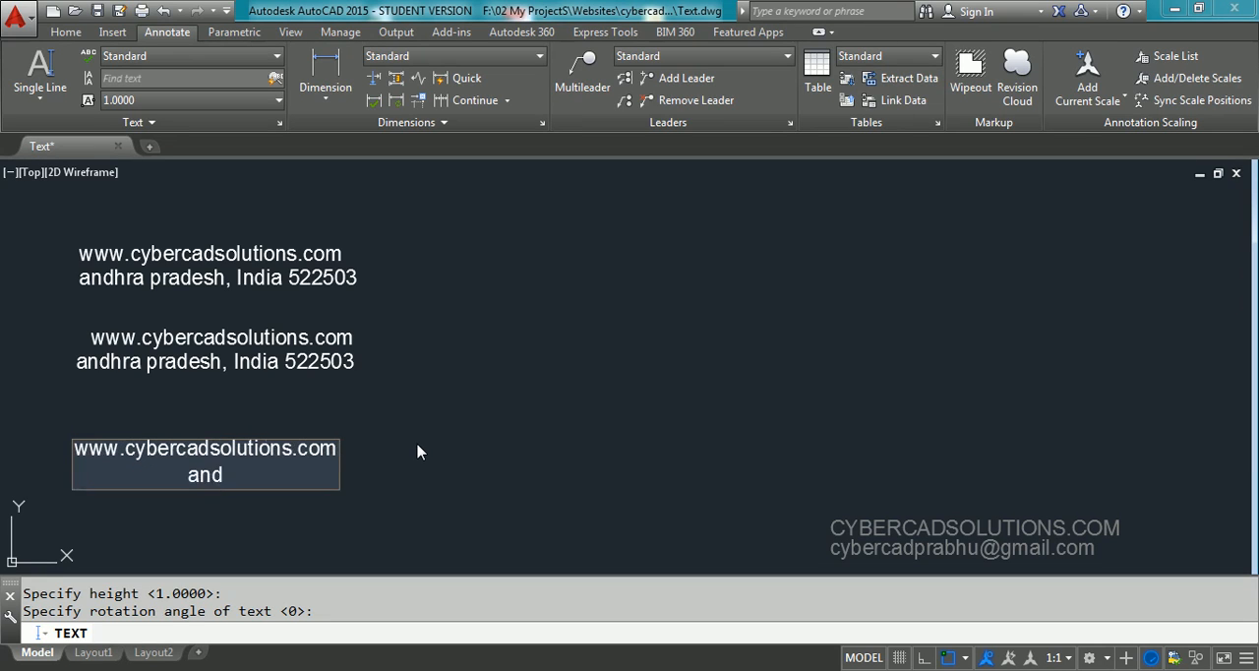
text(hra pra)
key(BackSpace)
key(BackSpace)
text(pra)
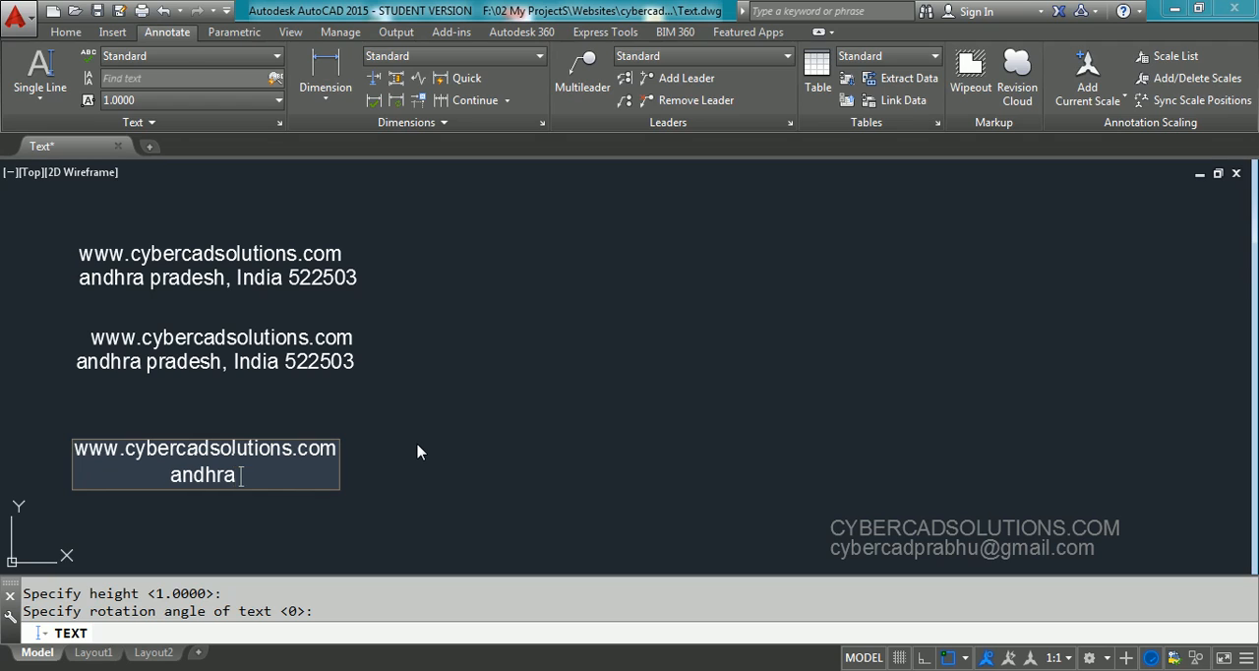
text(desh, I)
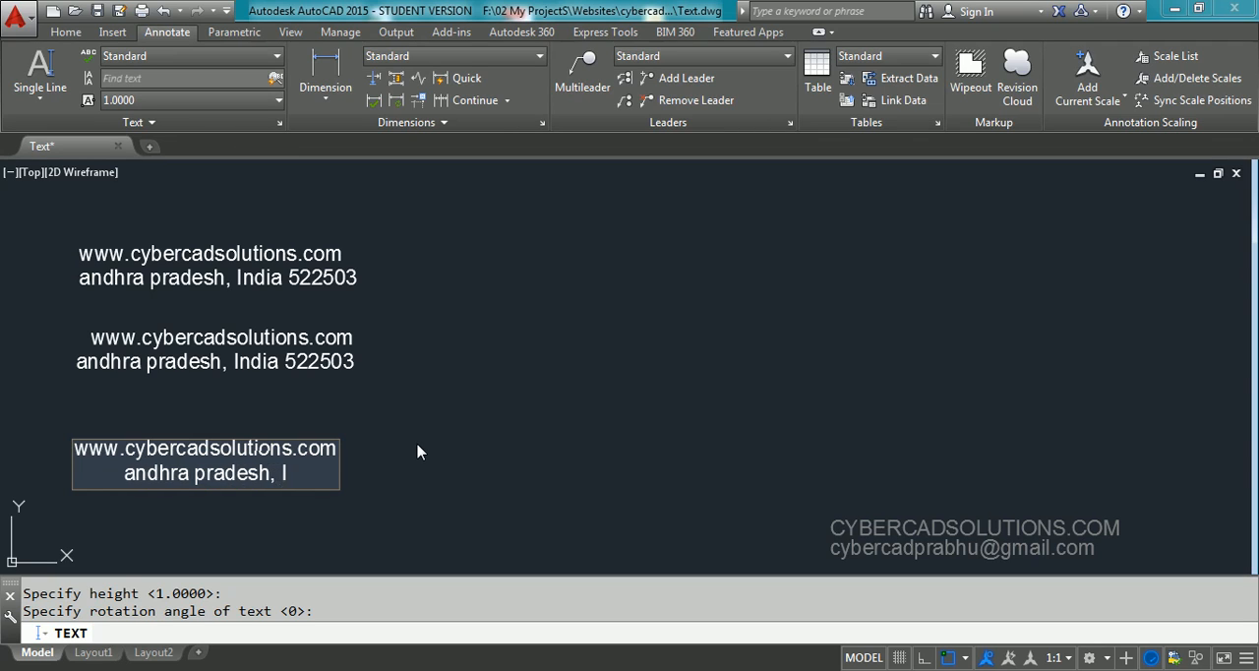
text(ndia 522)
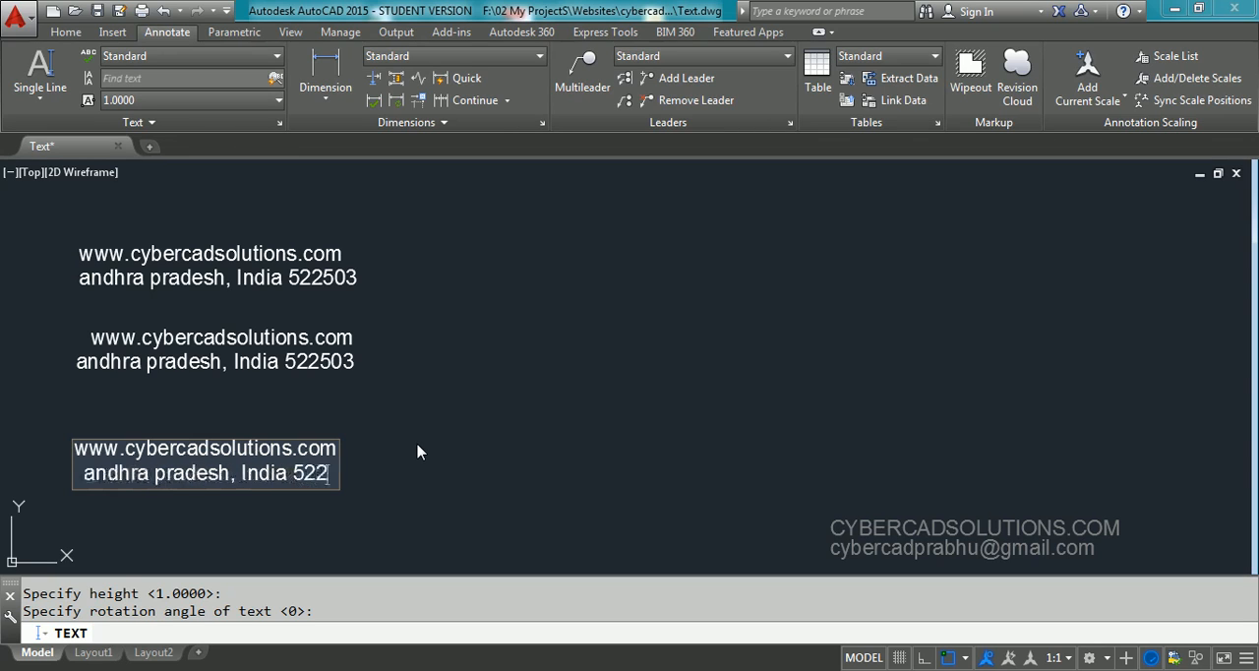
text(503)
key(Return)
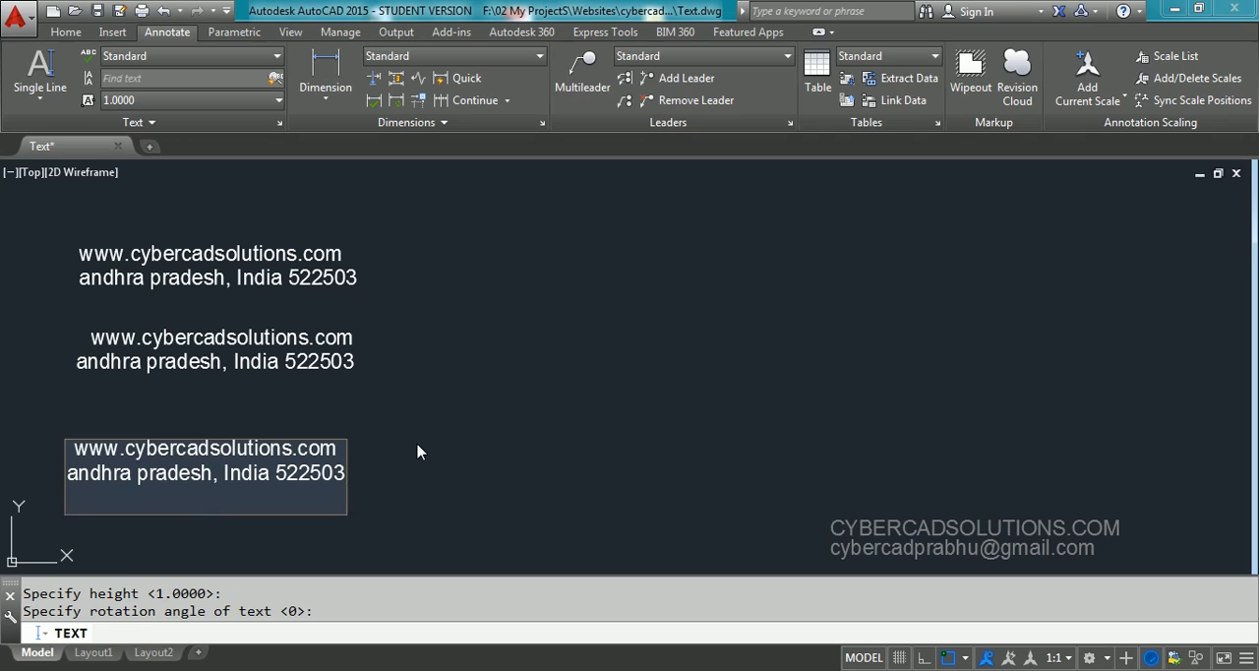
key(Return)
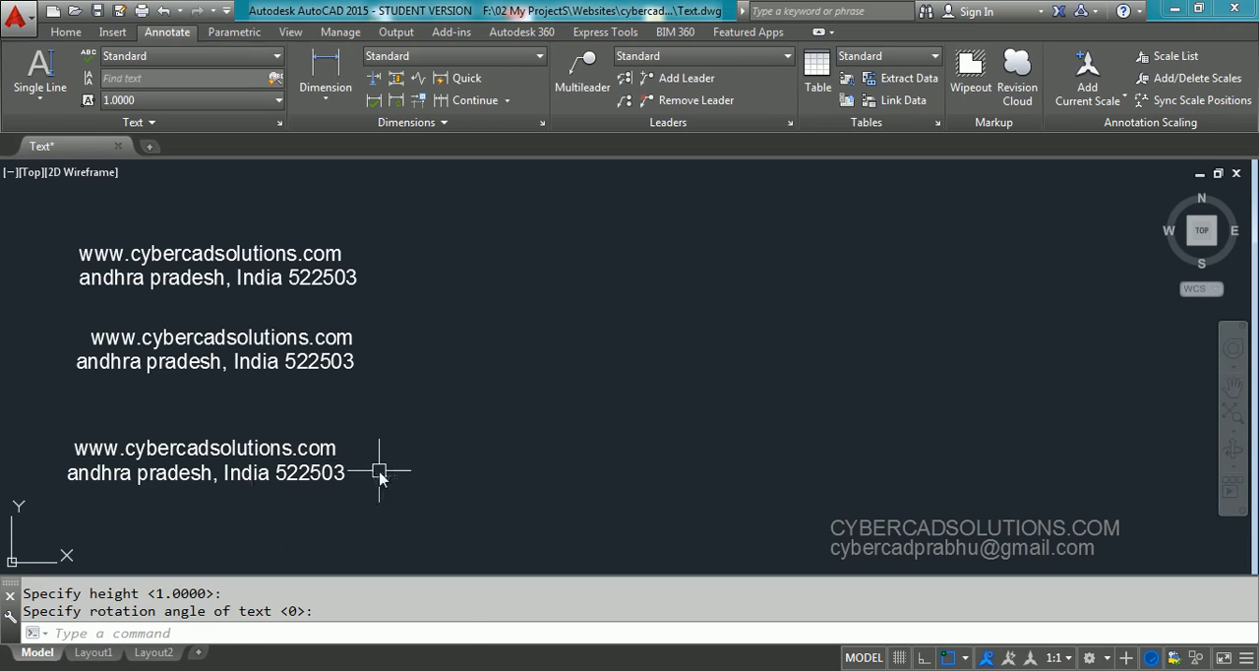
Select both middle-justified text lines to examine where their grips lie, and clear the selection
click(360, 435)
click(292, 497)
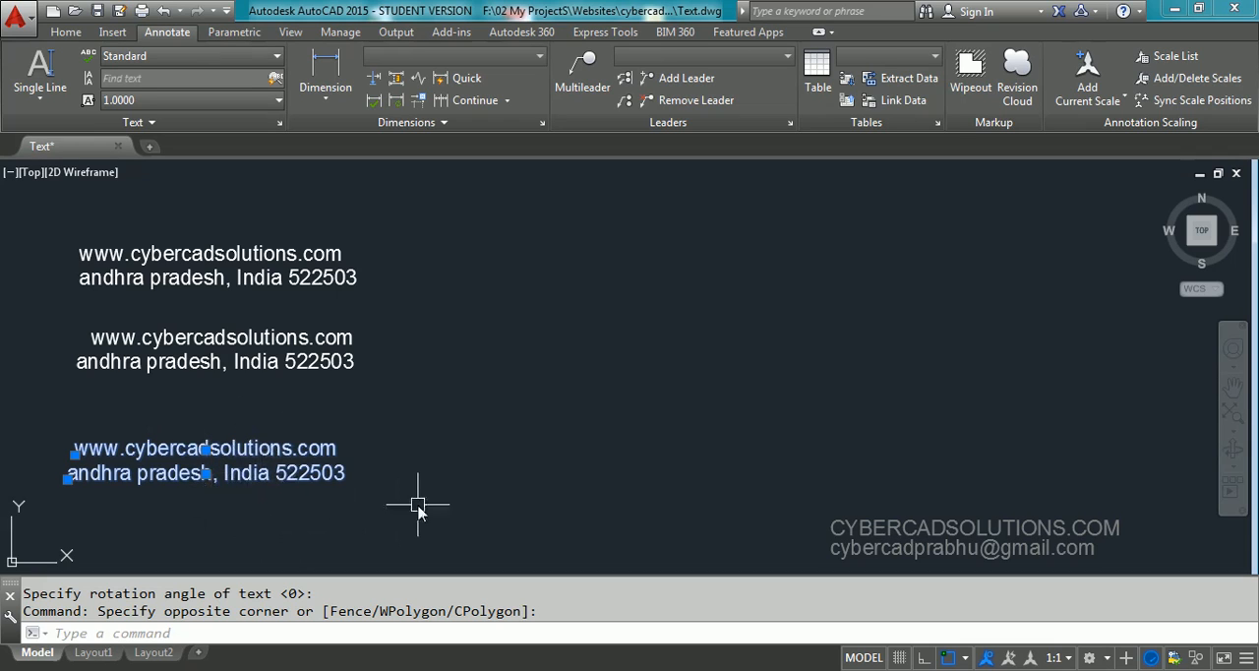
key(Escape)
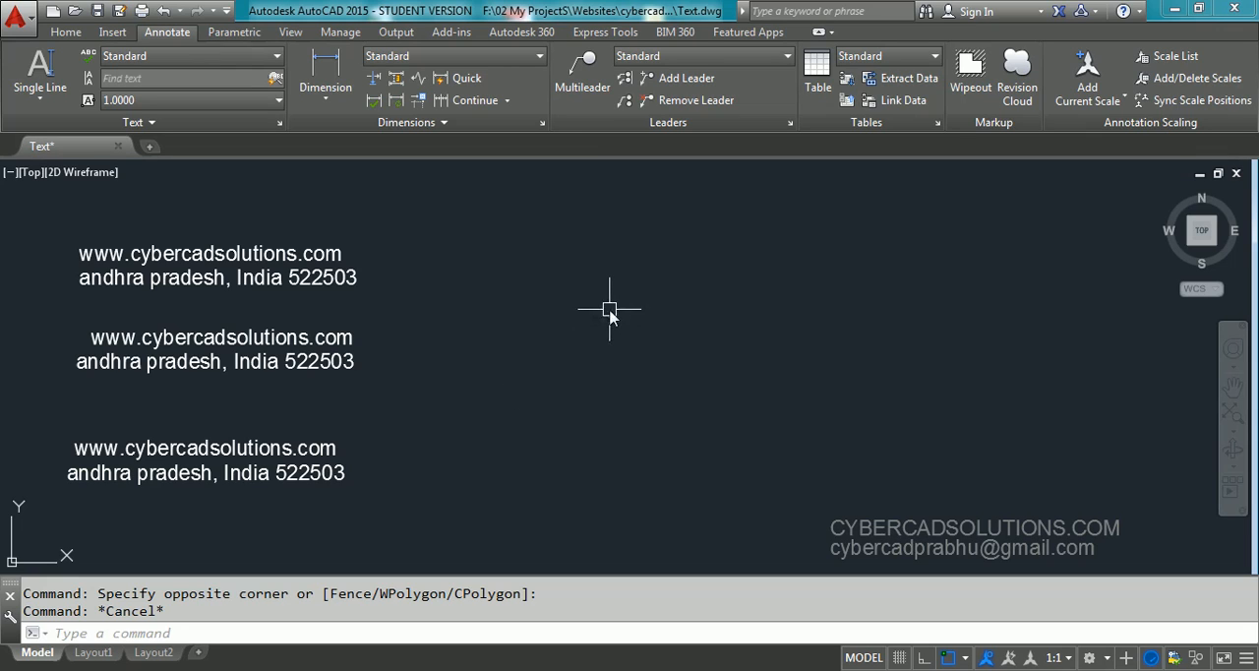
Draw a circle with radius 3 in the empty area to the right of the text lines
text(c)
key(Return)
click(568, 298)
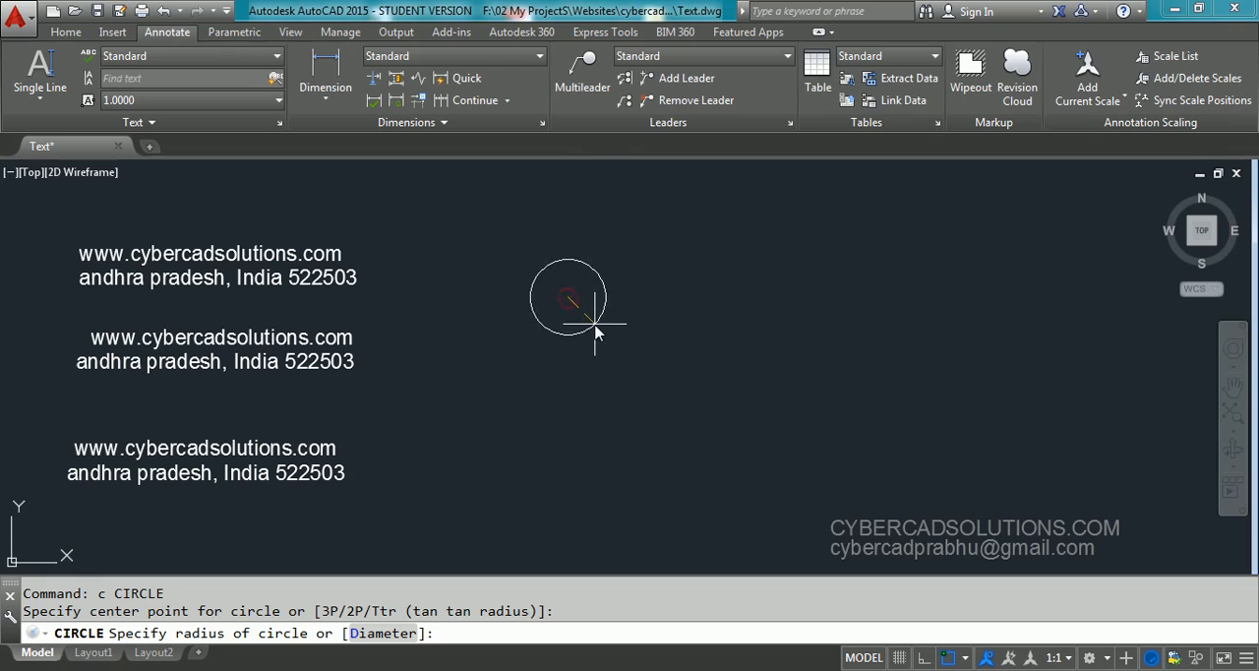
text(3)
key(Return)
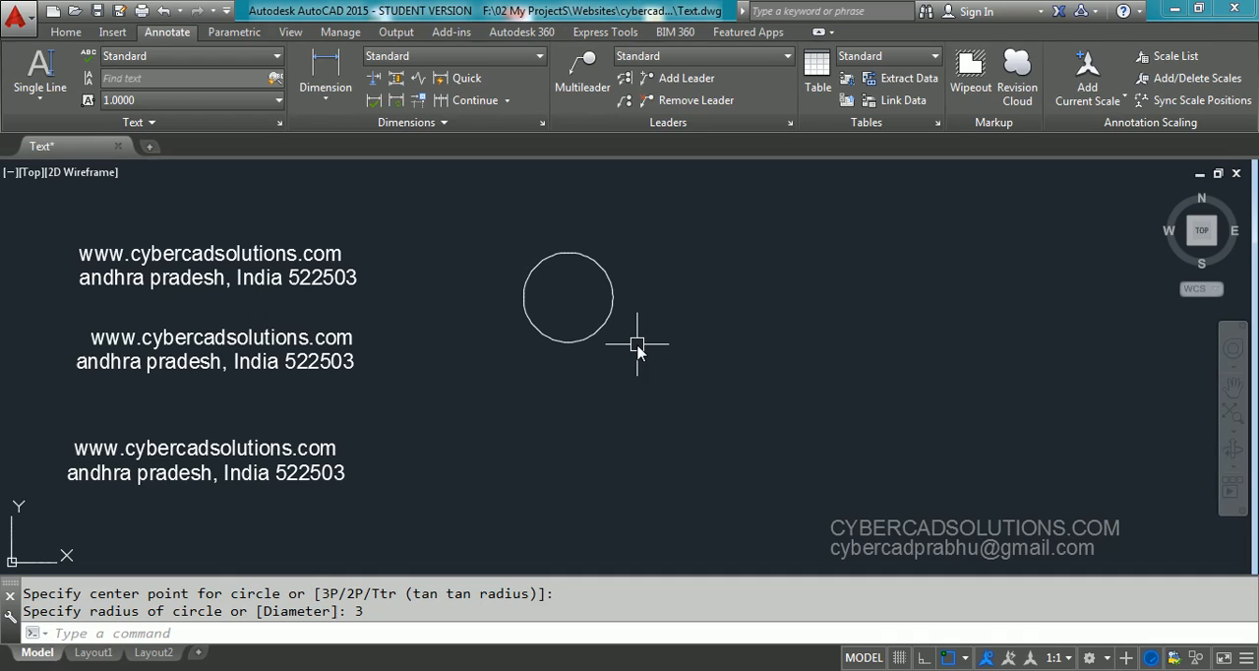
Place the left-justified single-line text 100 at the circle's center, with height 1 and rotation 0
text(dt)
key(Return)
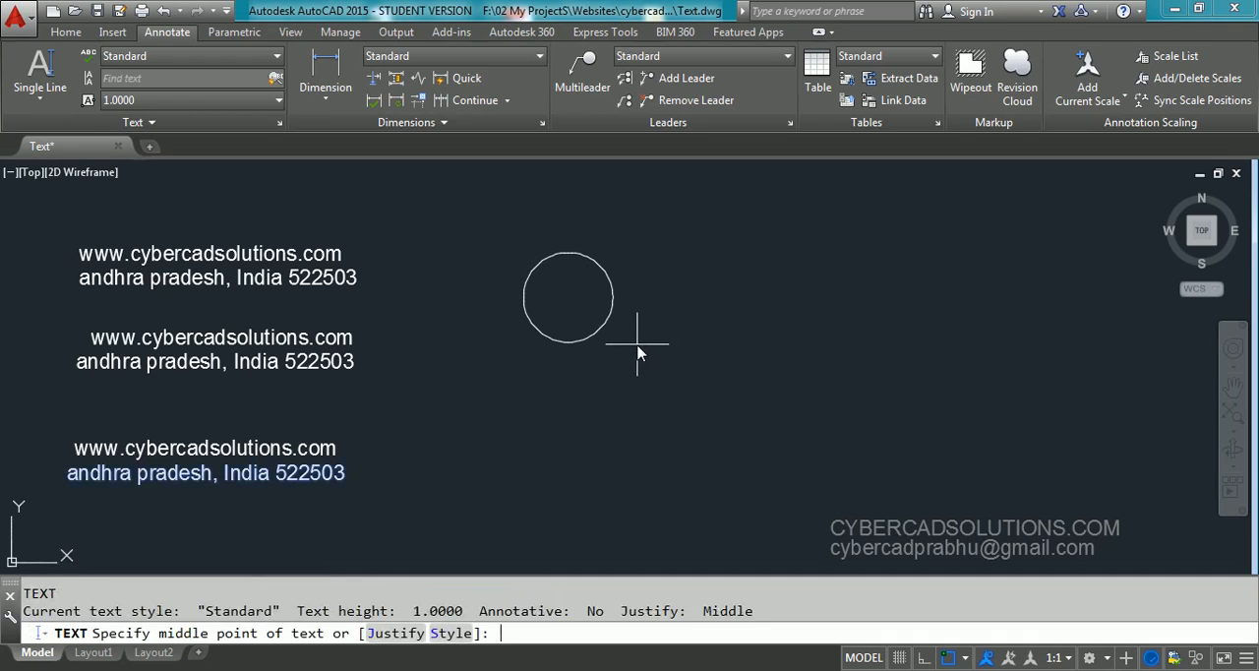
click(392, 633)
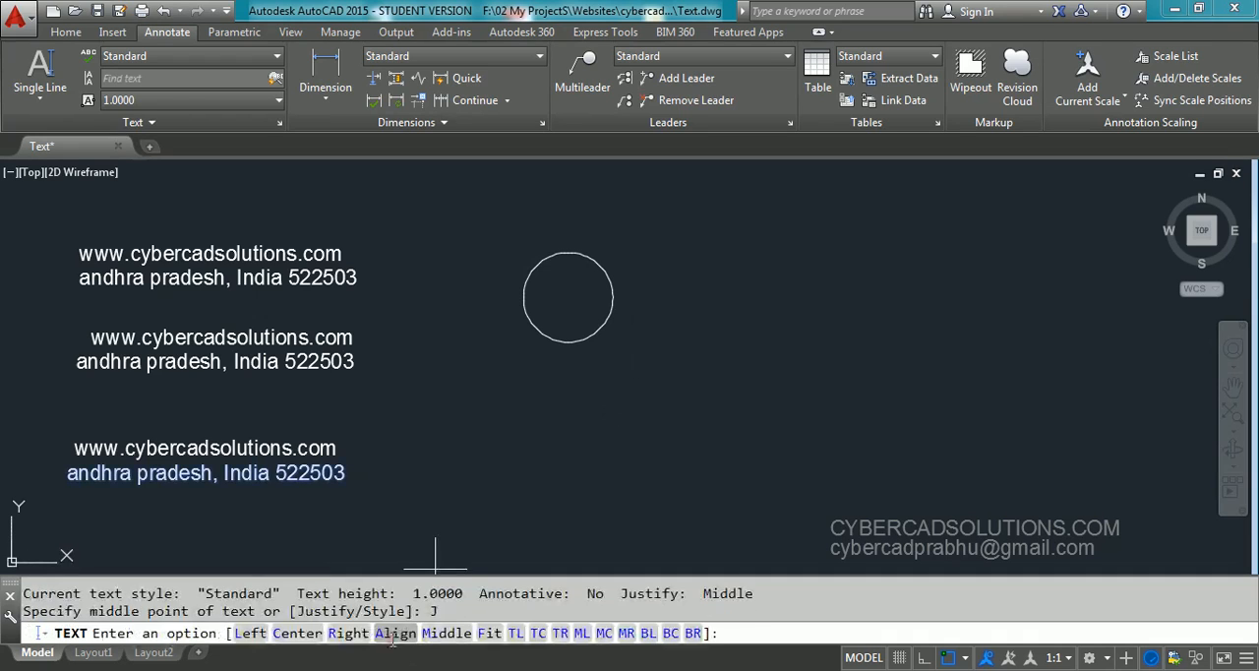
click(250, 632)
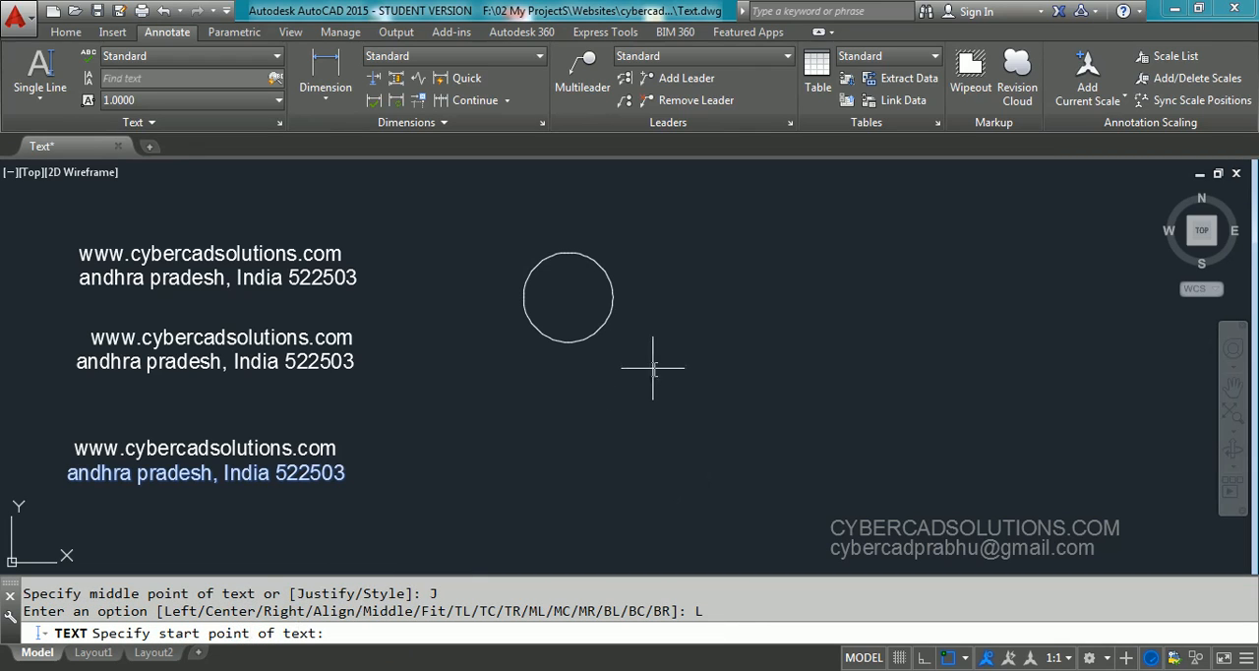
click(569, 299)
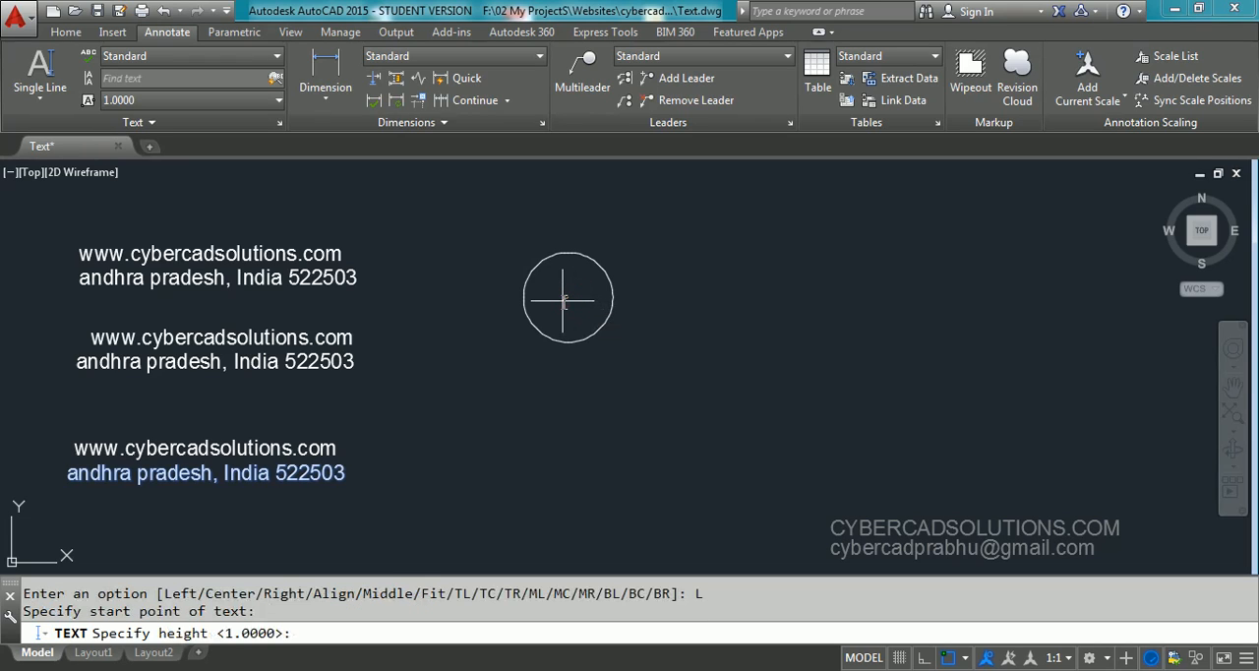
key(Return)
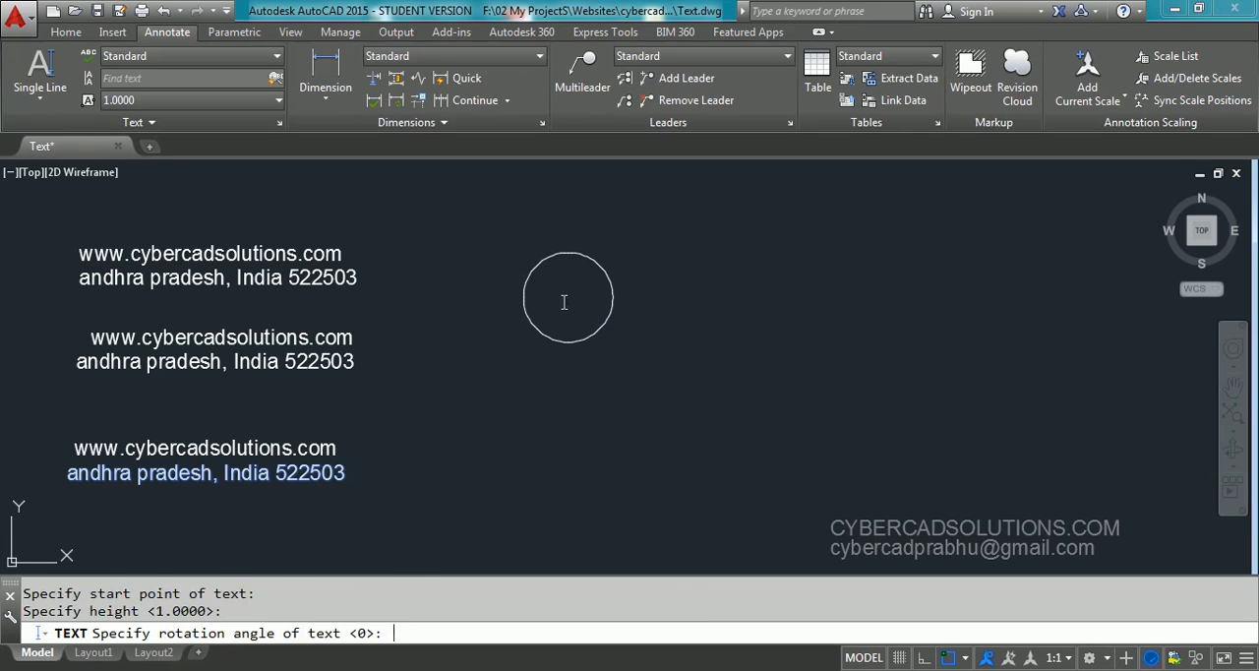
key(Return)
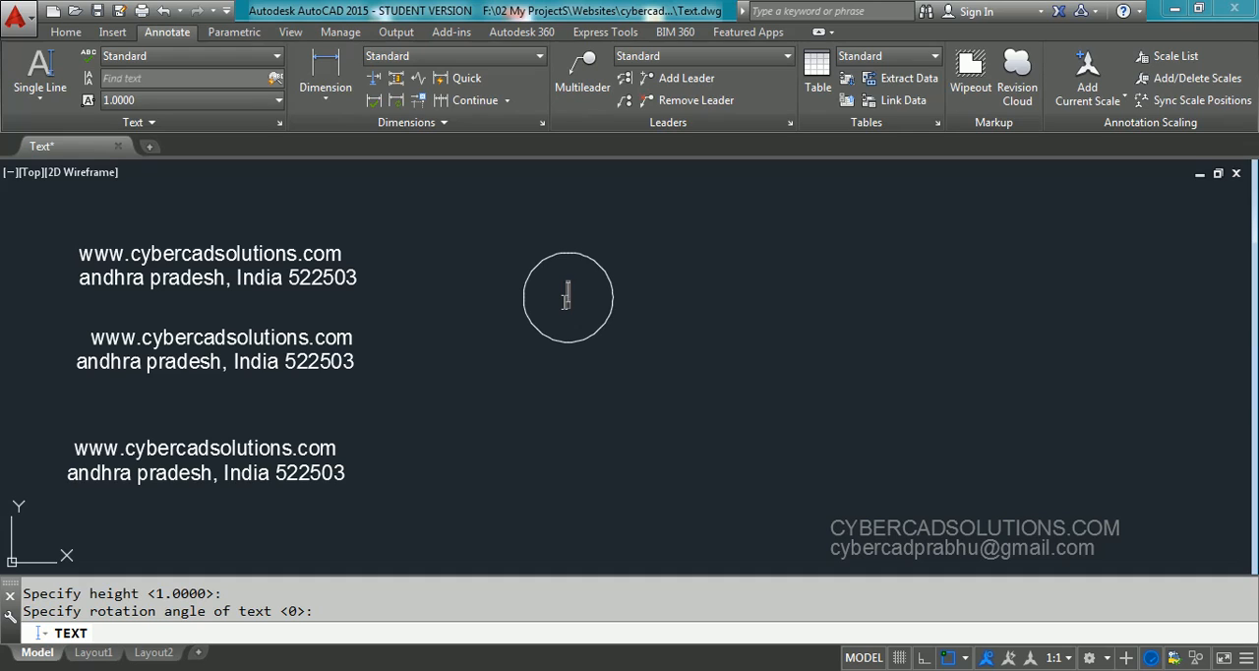
text(100)
key(Return)
key(Return)
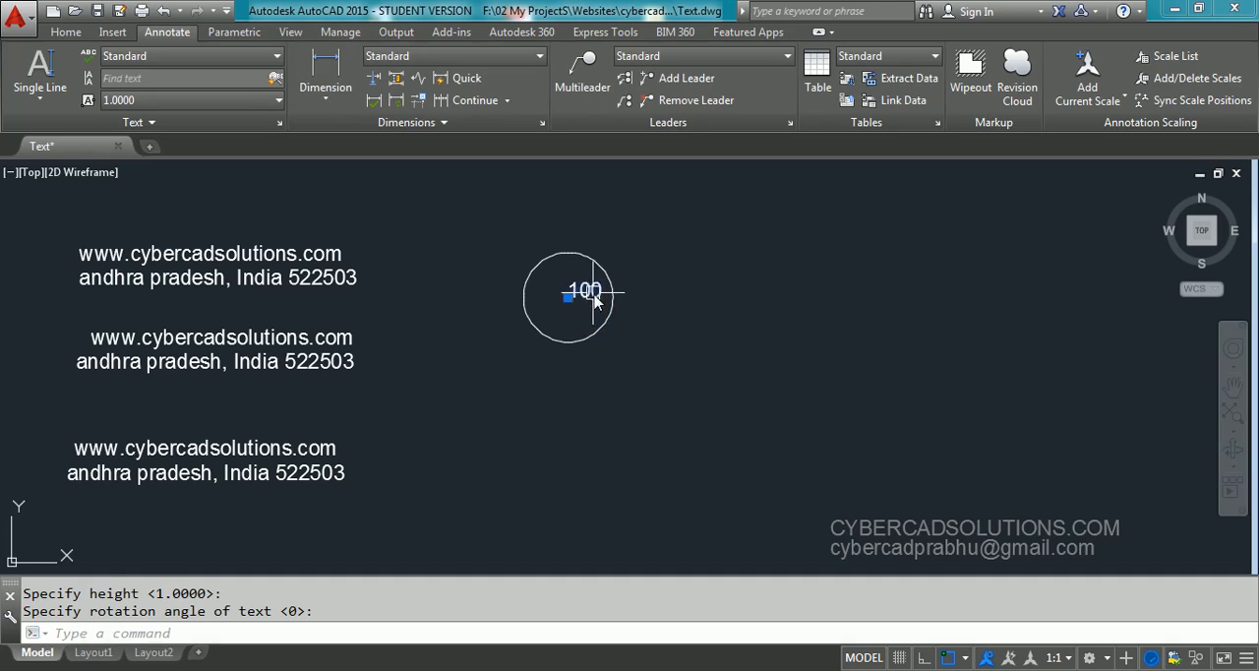
Select the text 100 in the circle to examine its grip, and erase the text
click(576, 289)
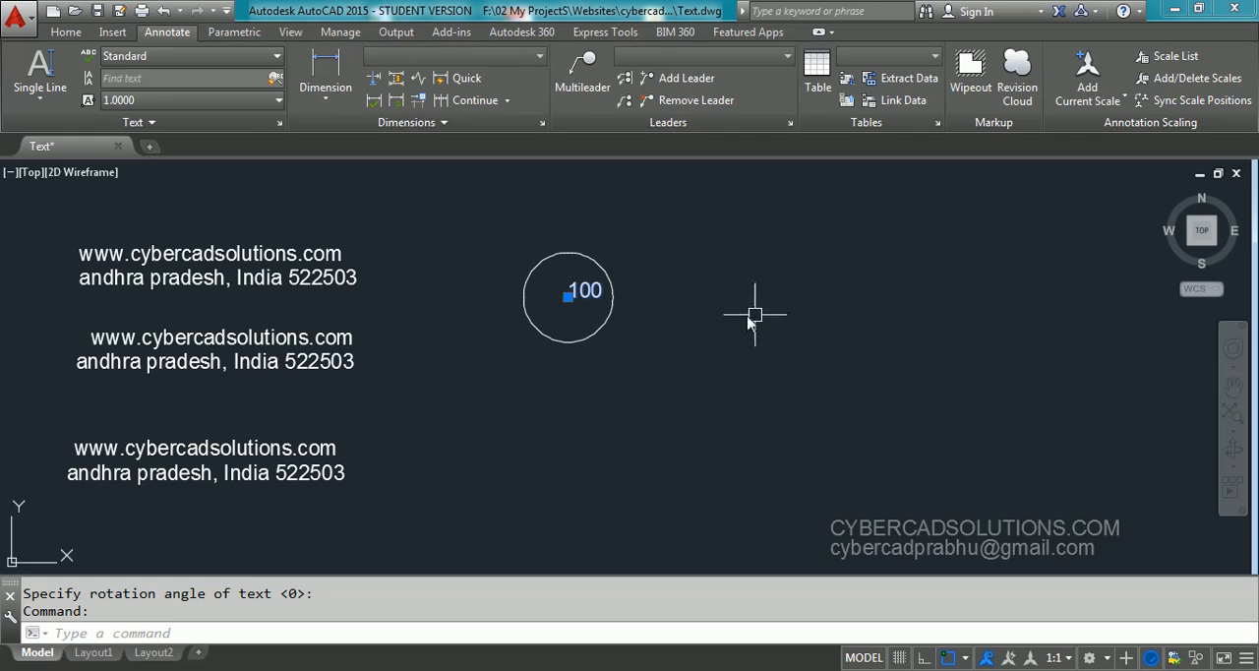
key(Escape)
click(590, 308)
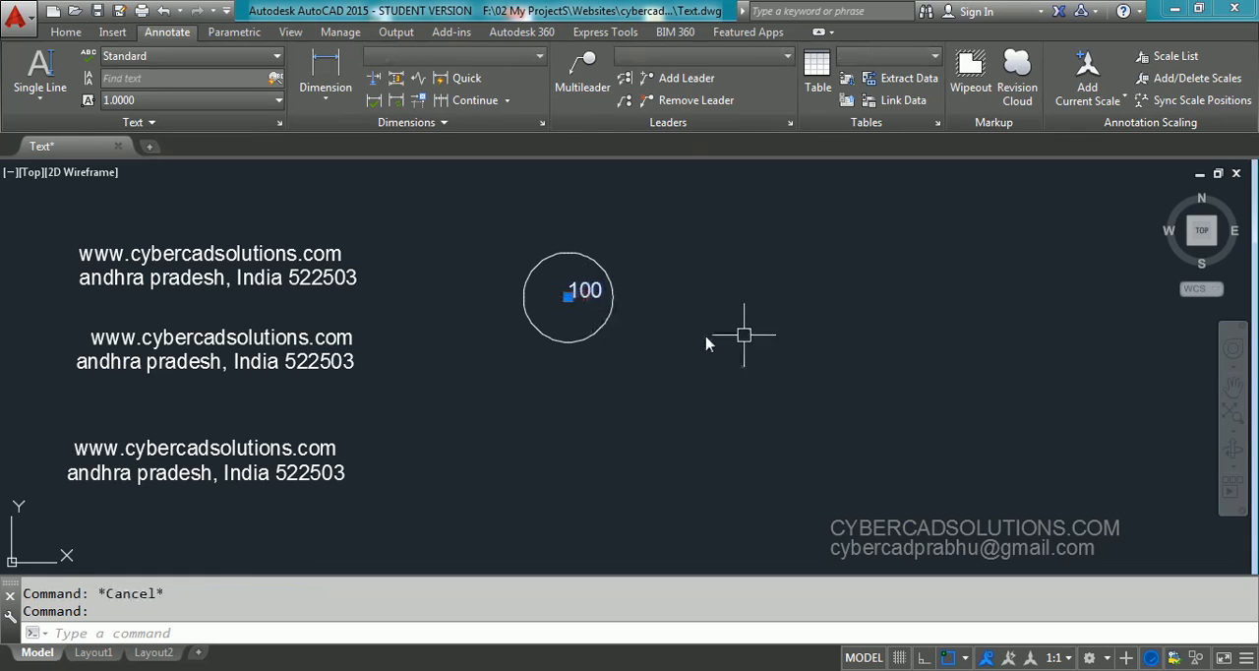
text(e)
key(Return)
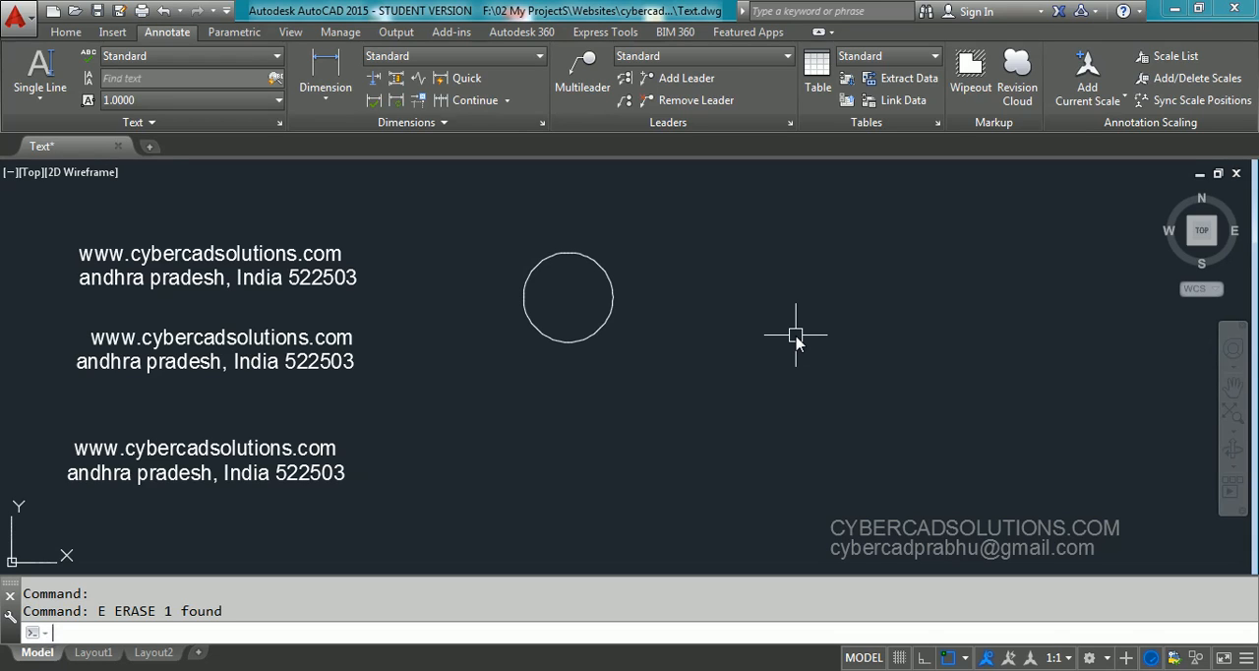
Place the single-line text 100 at the circle's center with MC (middle center) justification, height 1 and rotation 0
text(dt)
key(Return)
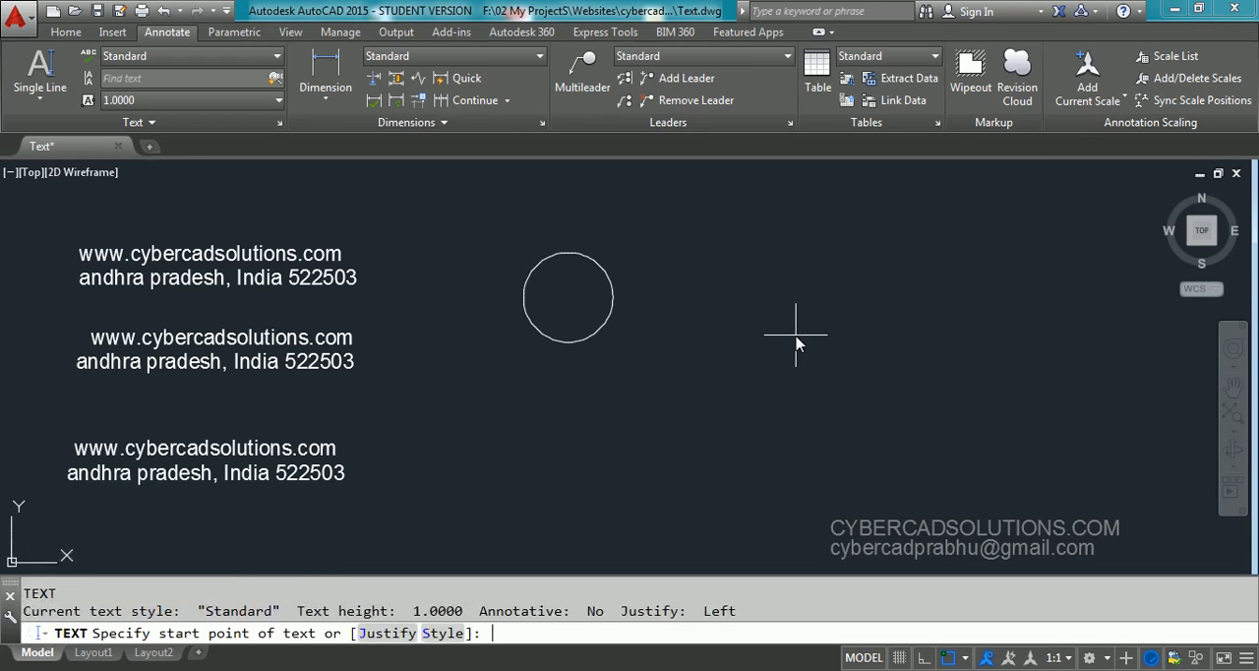
click(389, 635)
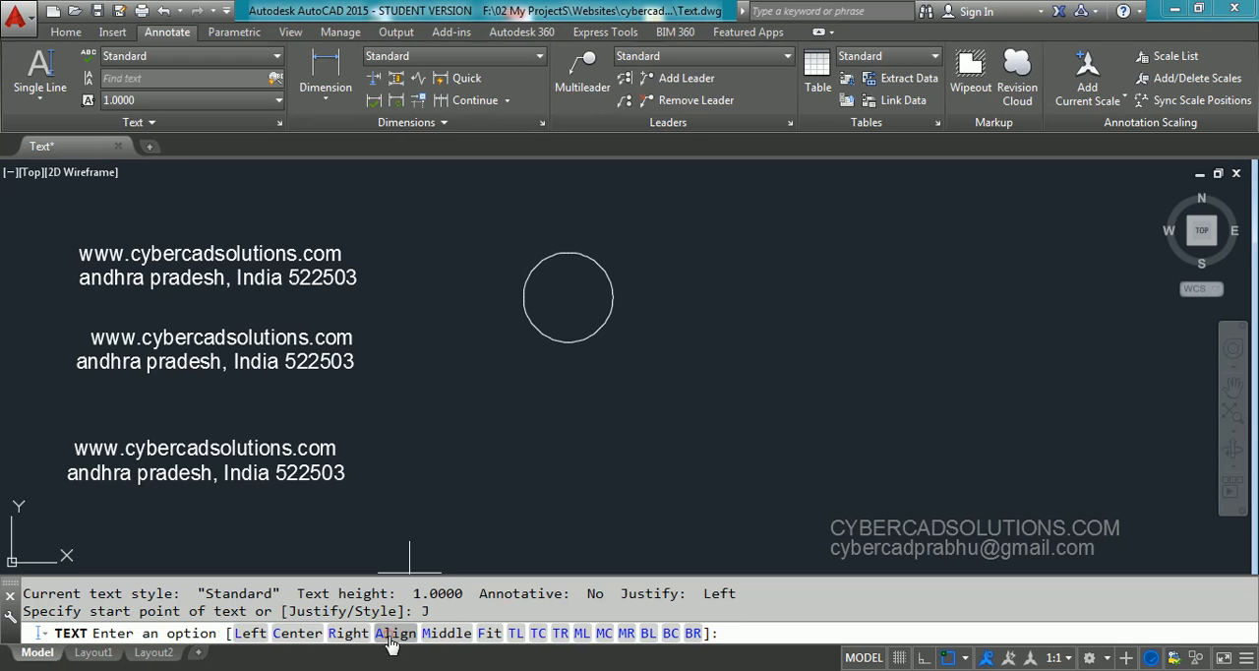
click(603, 633)
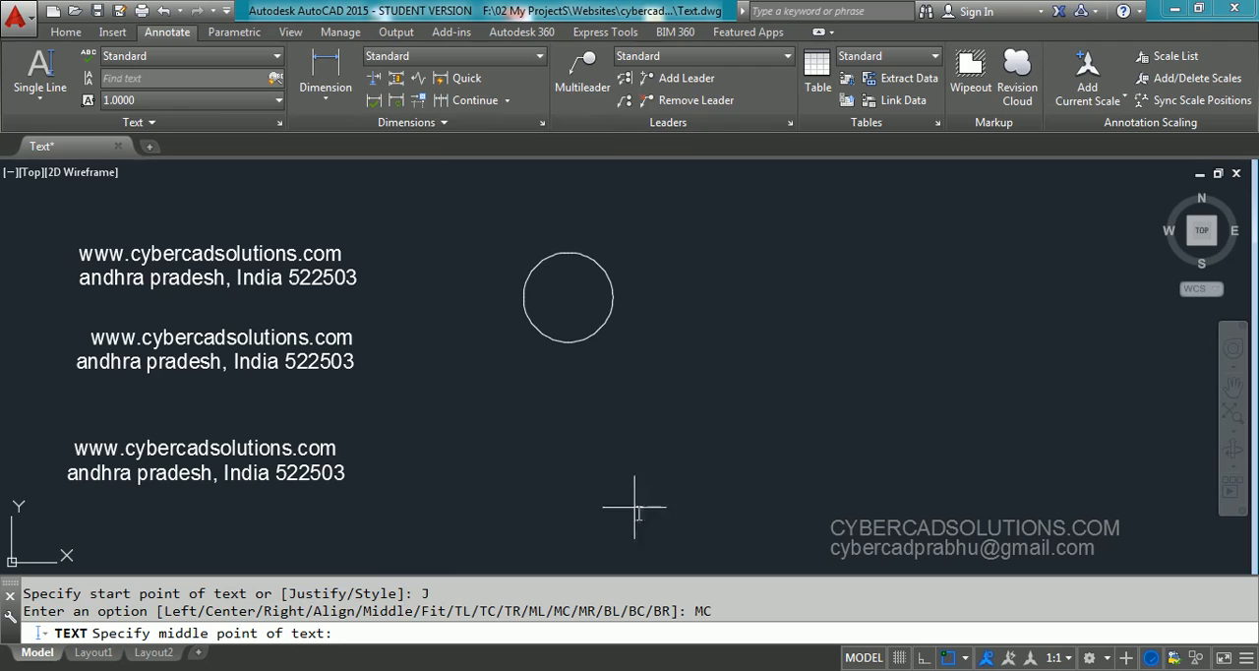
click(569, 298)
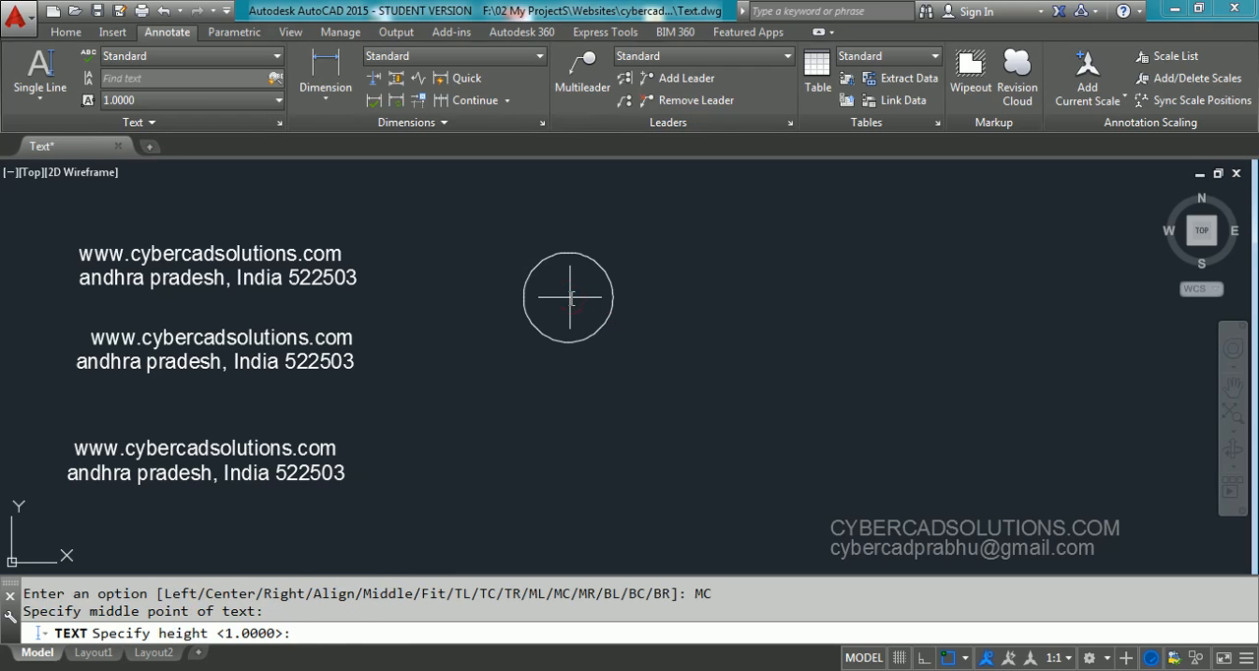
key(Return)
key(Return)
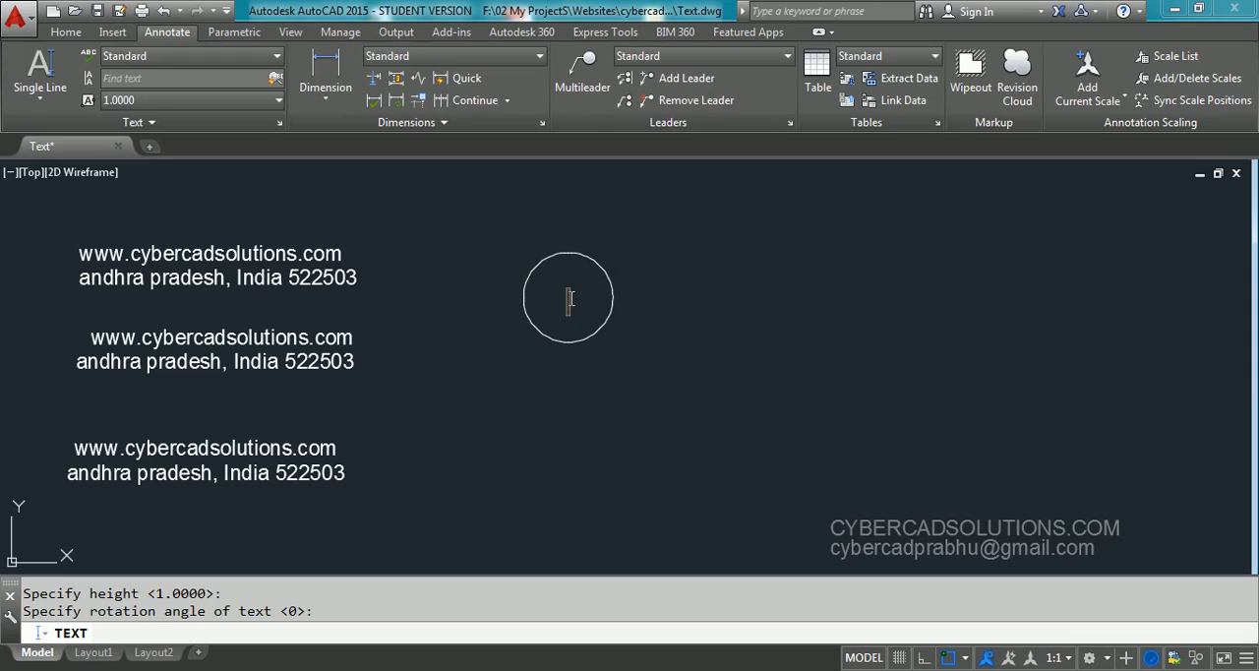
text(100)
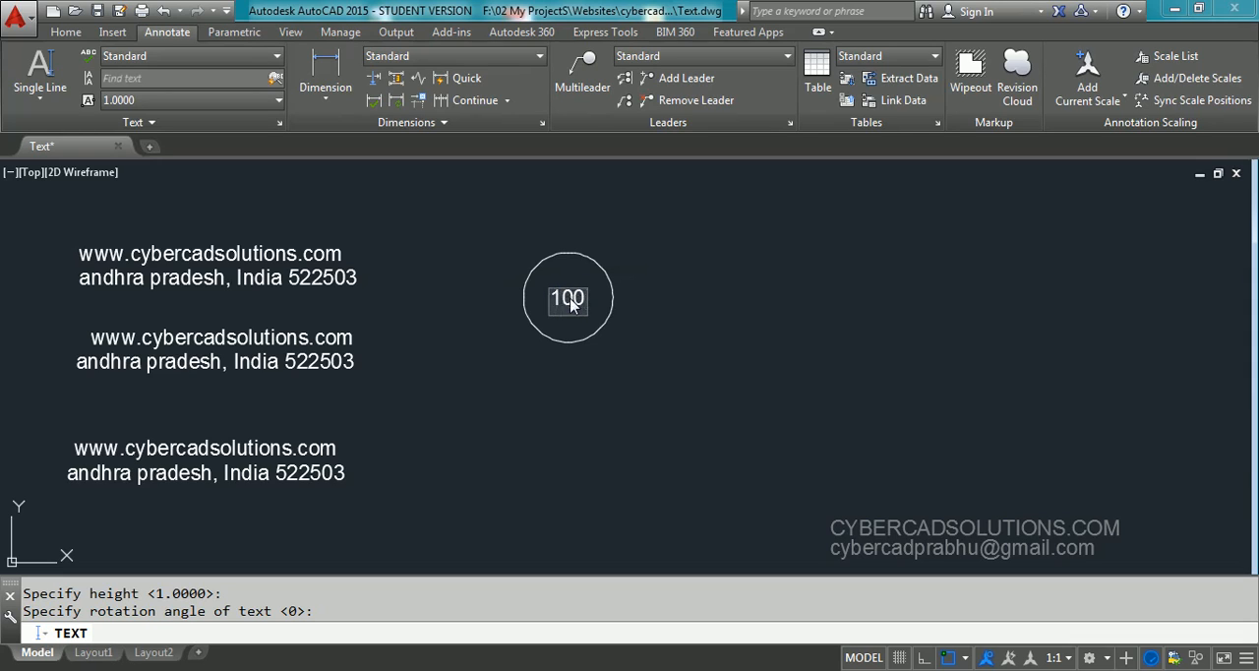
key(Return)
key(Return)
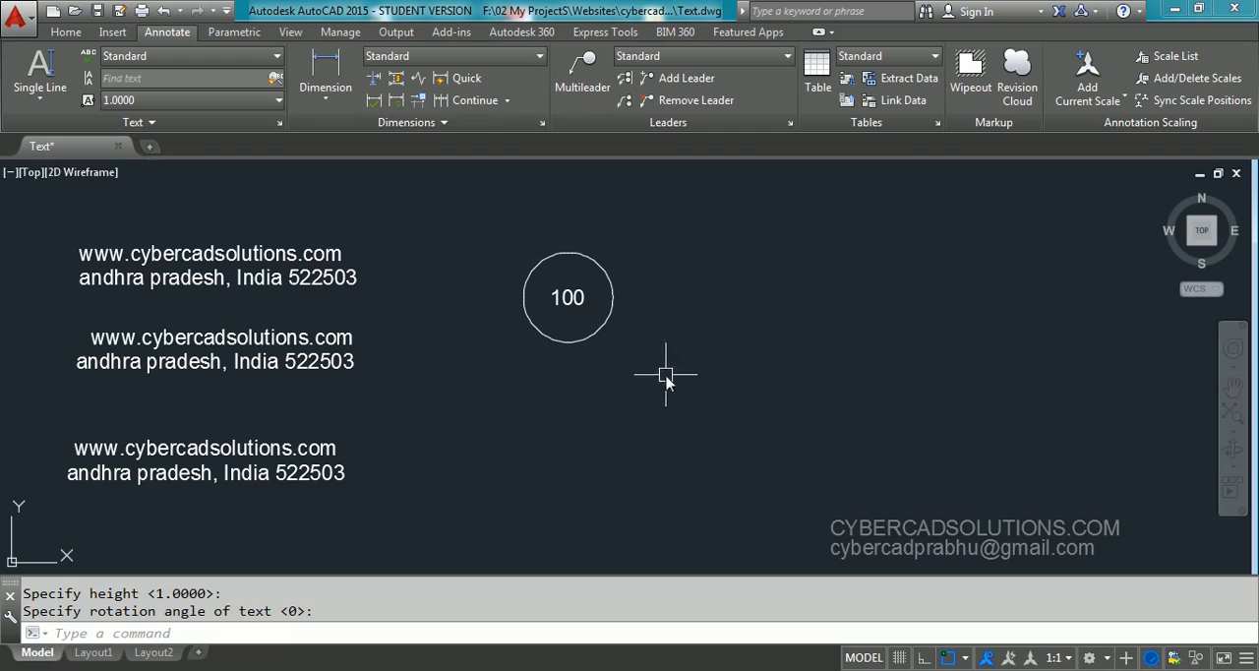
Erase the circle together with the text 100 inside it
click(612, 246)
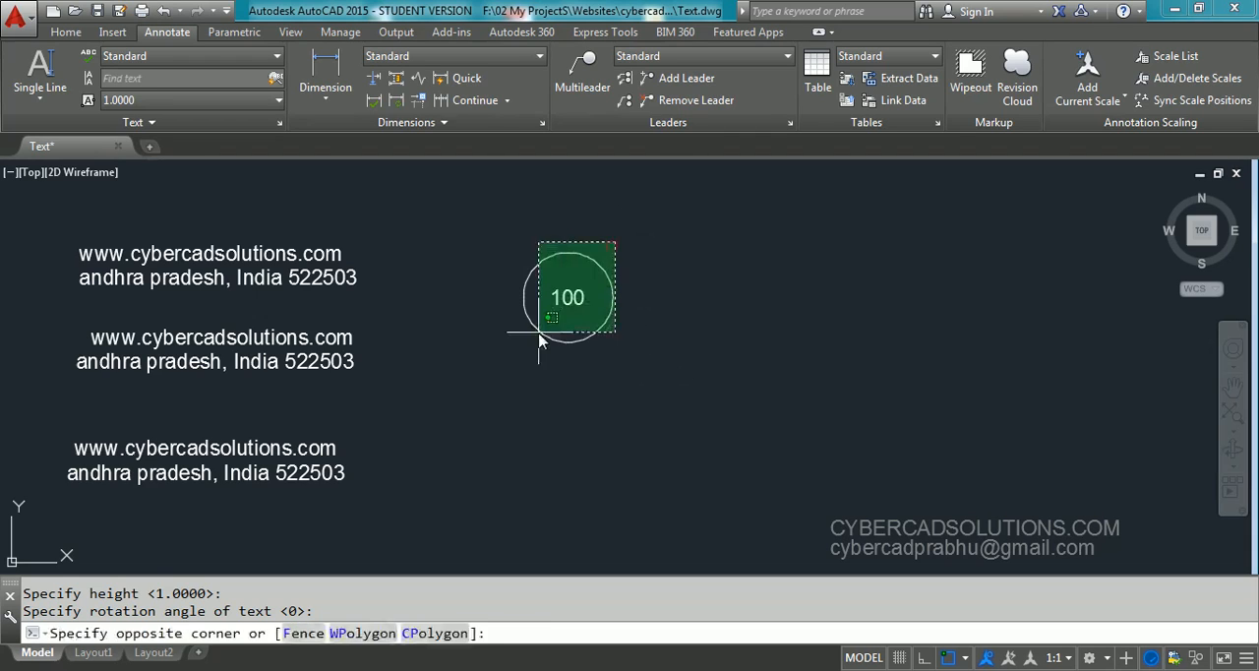
click(536, 333)
text(e)
key(Return)
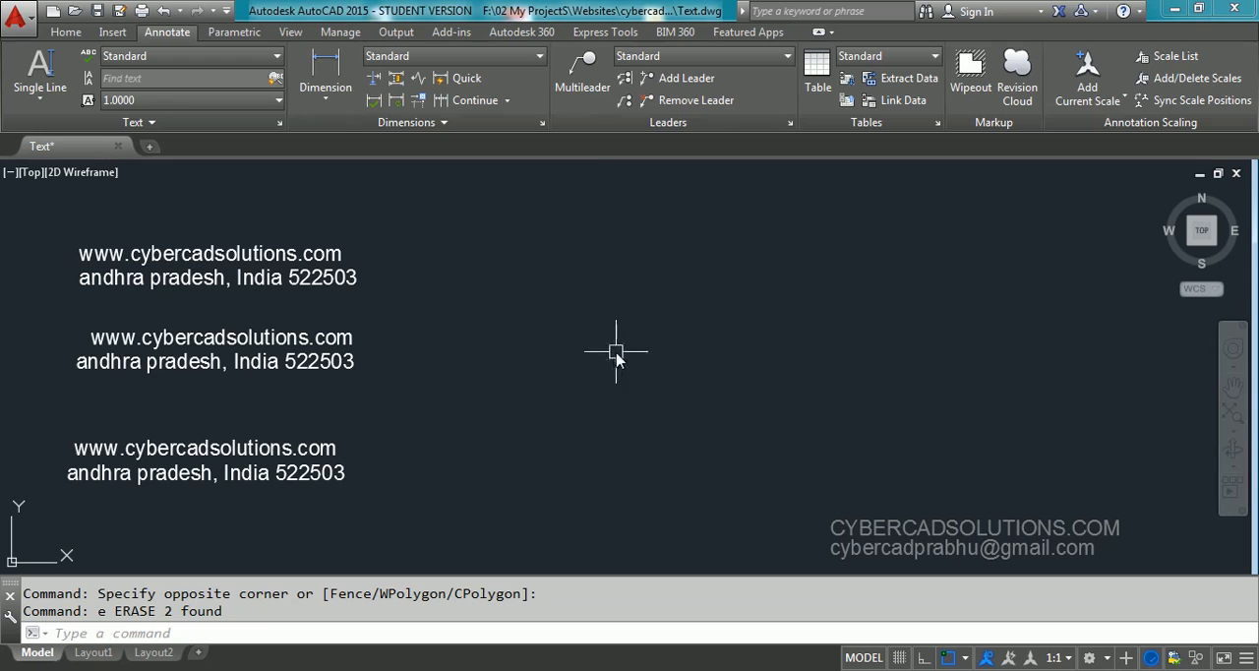
Start multiline text and define a wide text box in the empty area to the right of the existing text lines
click(48, 102)
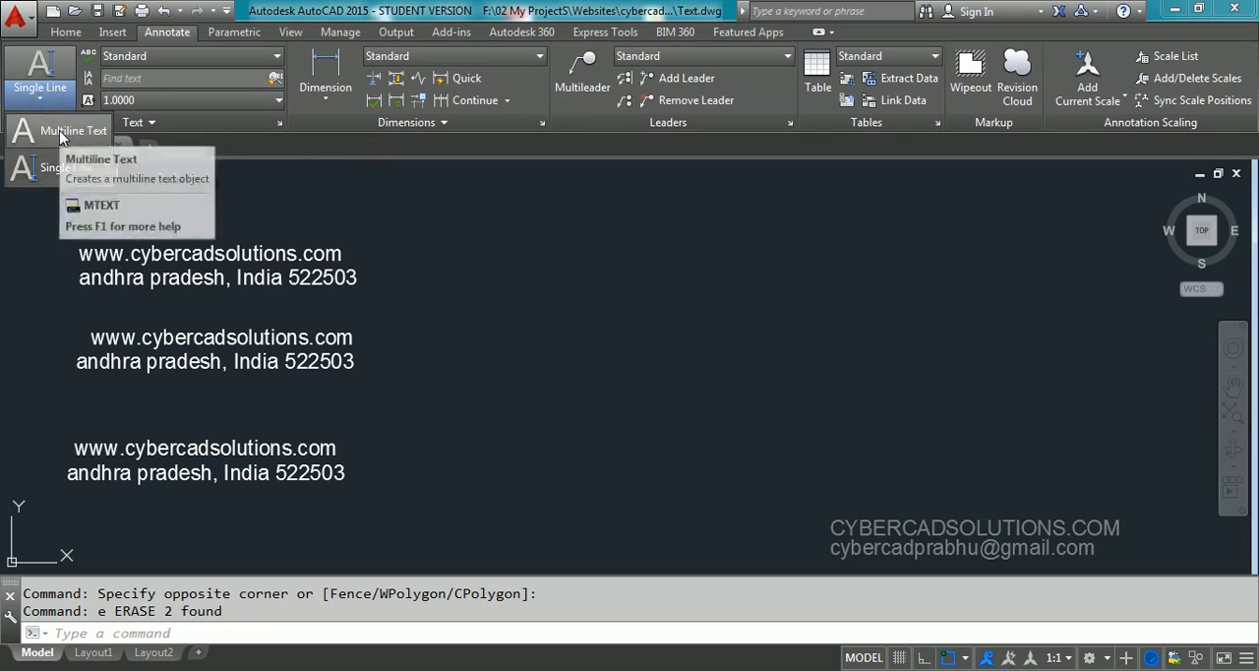
click(737, 215)
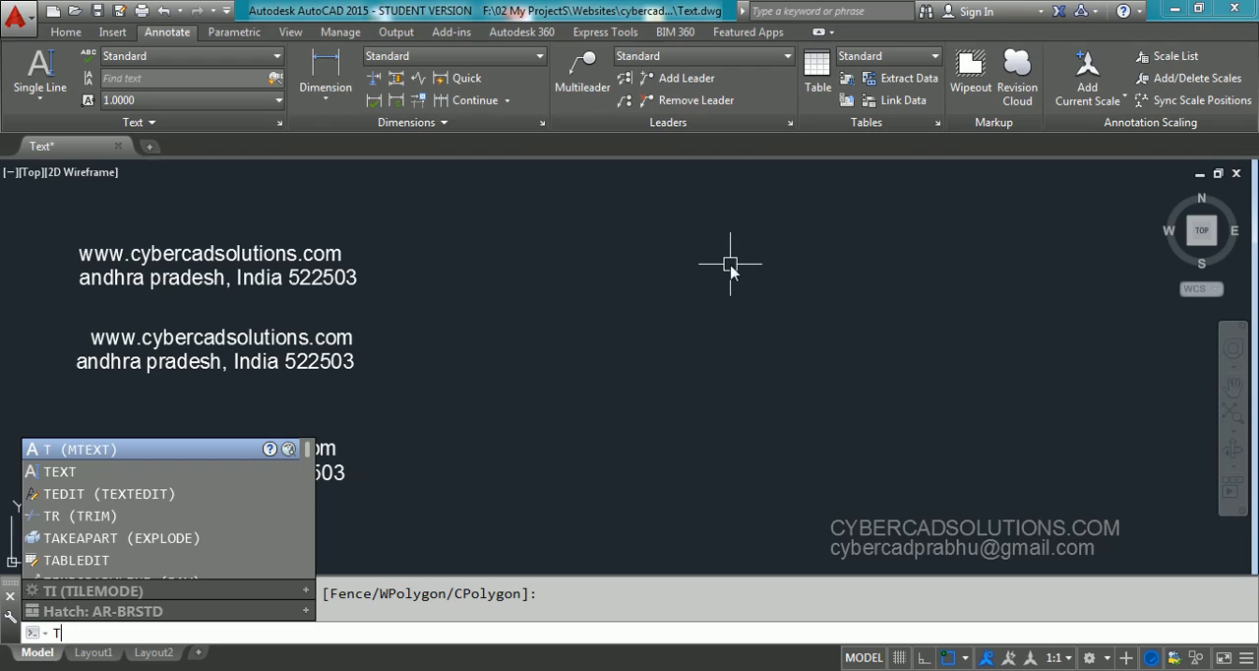
key(Return)
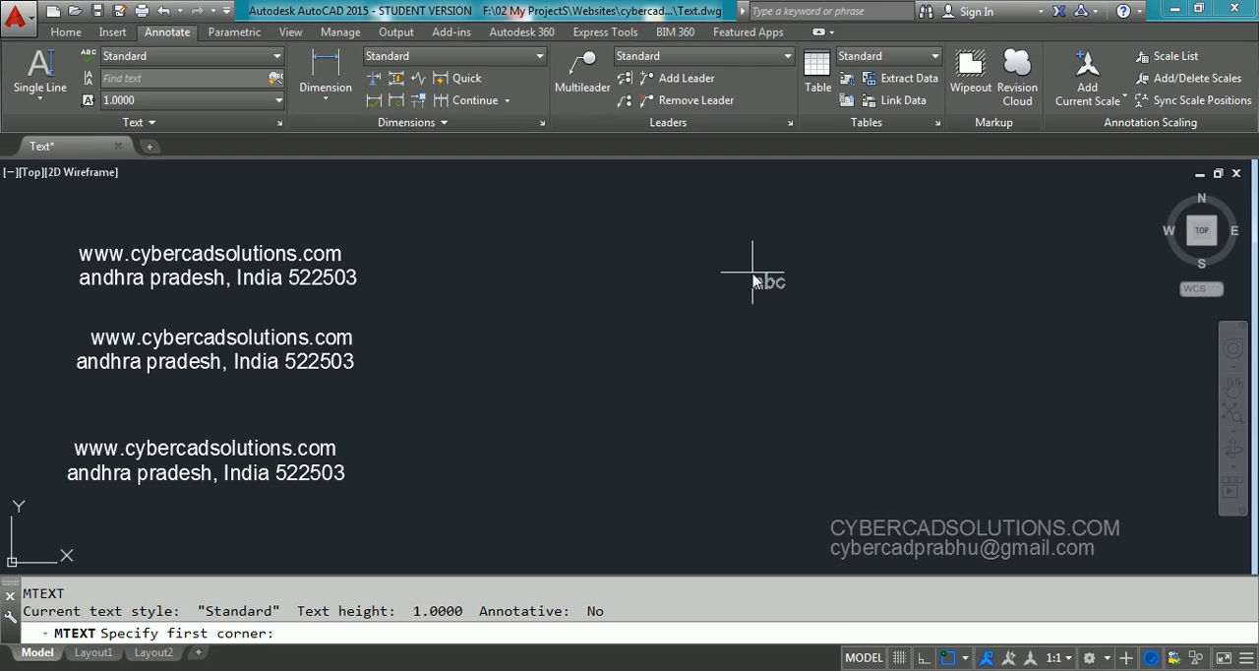
click(481, 237)
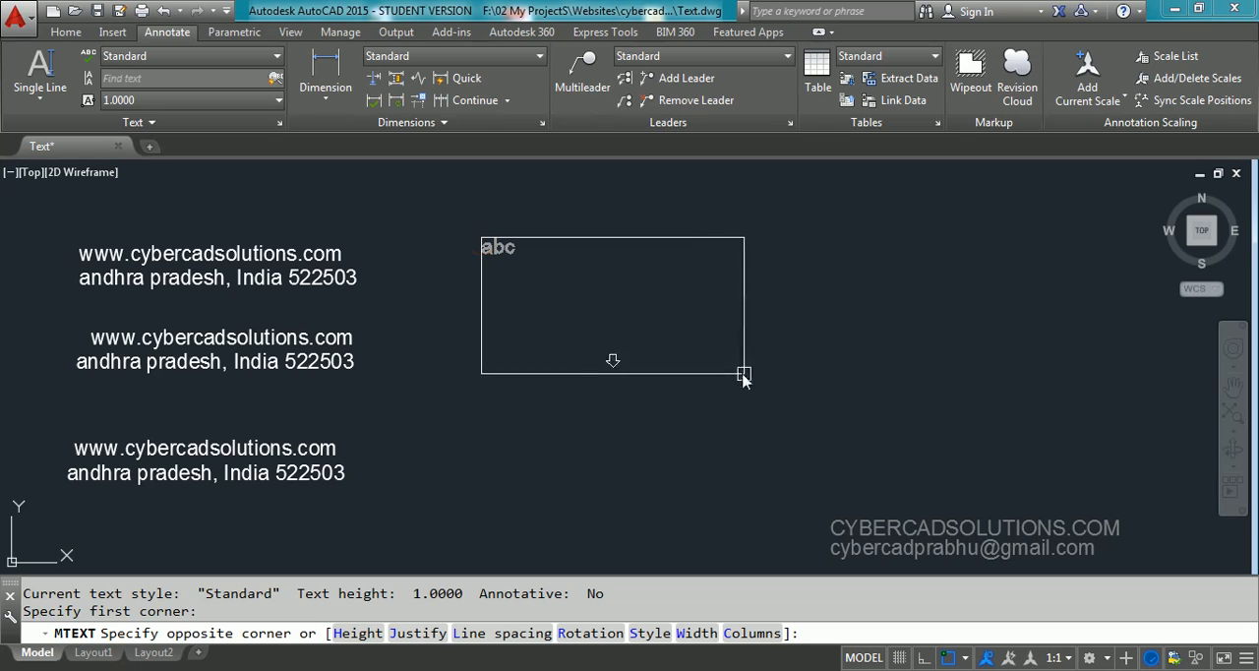
click(853, 314)
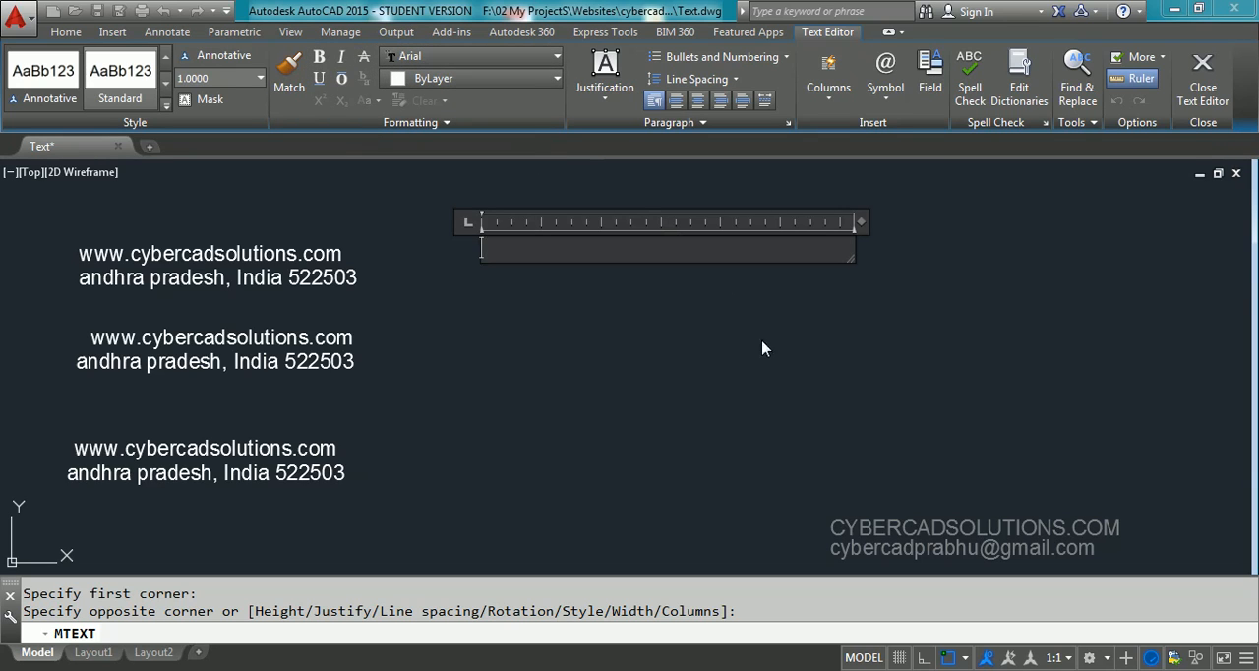
text(www.cyber)
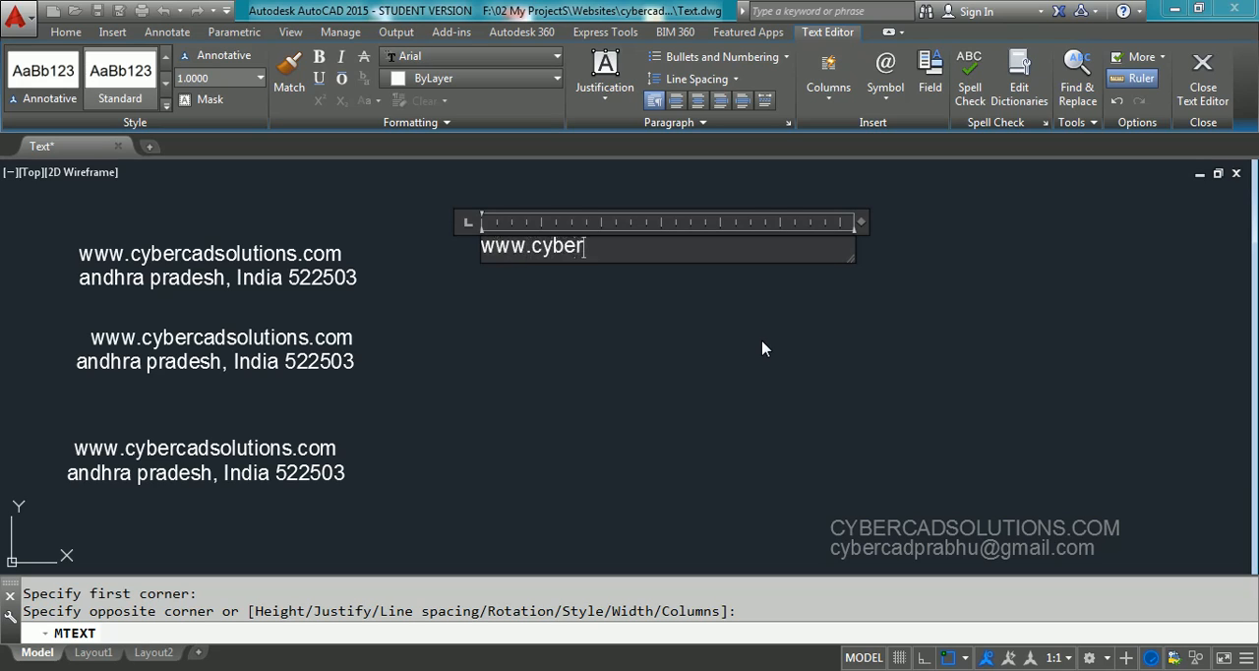
text(cadsolutions.com)
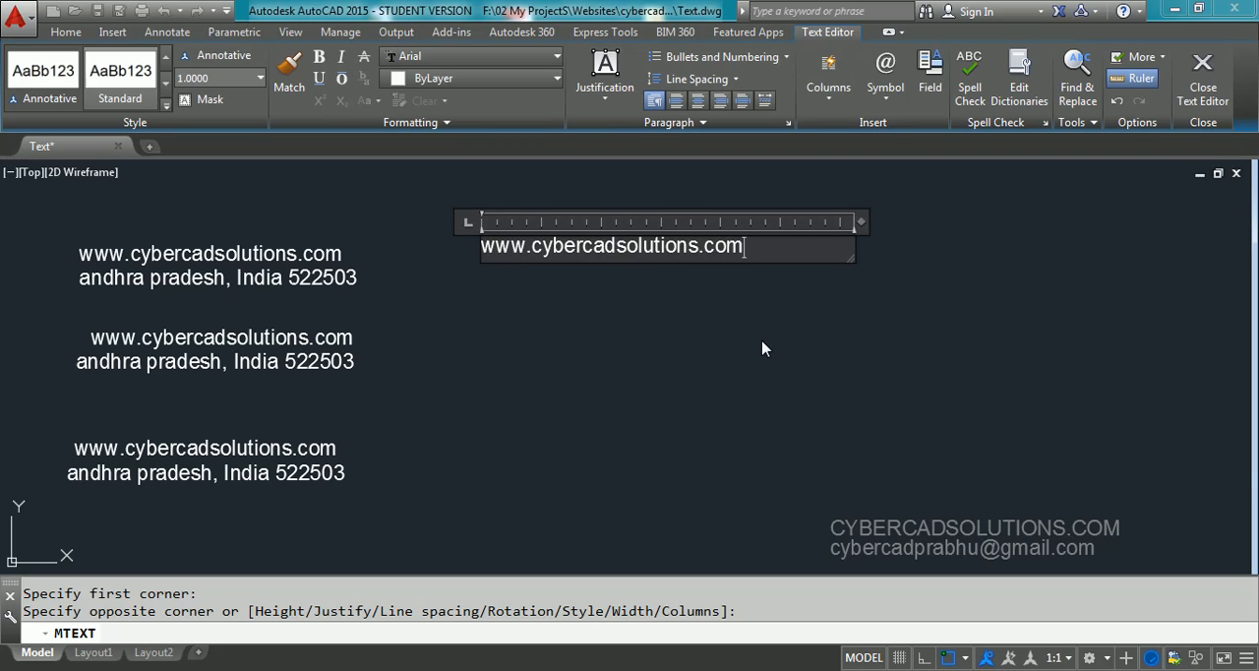
key(Return)
Enter the same state, country and postal code line as the second line of the multiline text
text(andh)
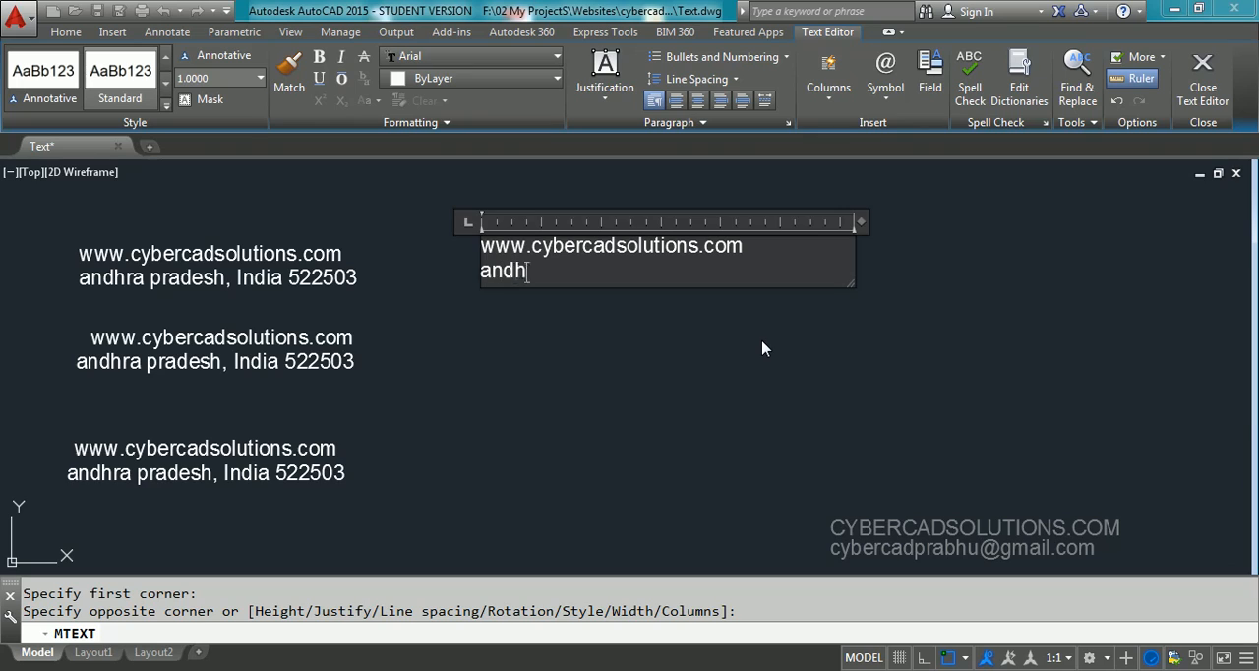
text(rap)
key(BackSpace)
key(BackSpace)
key(BackSpace)
text(pradesh)
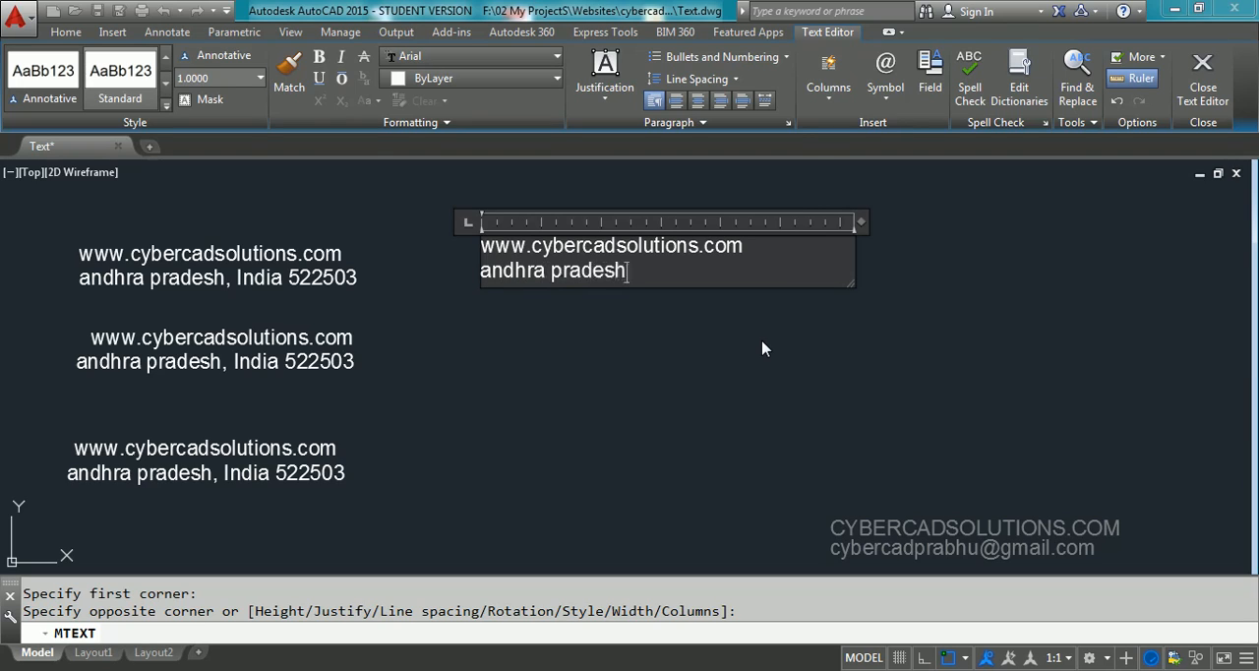
text(, India 522503)
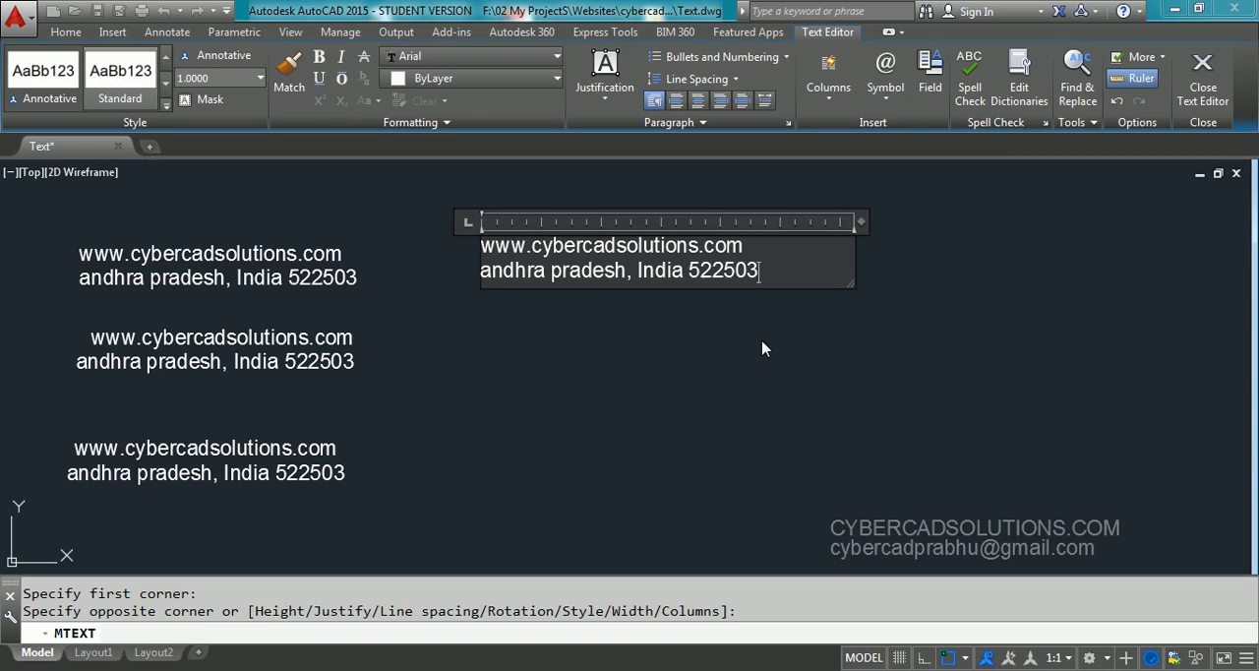
Add several blank lines below the address line in the multiline text, and remove them again
key(Return)
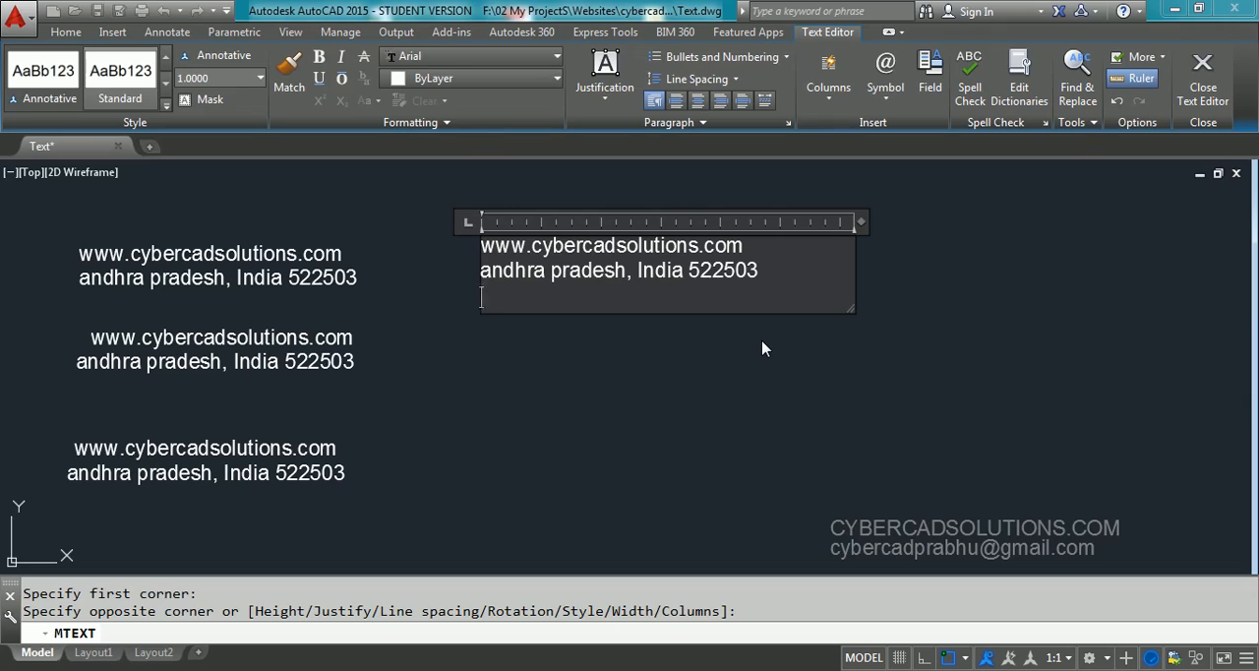
key(Return)
key(Return)
key(Return)
key(Return)
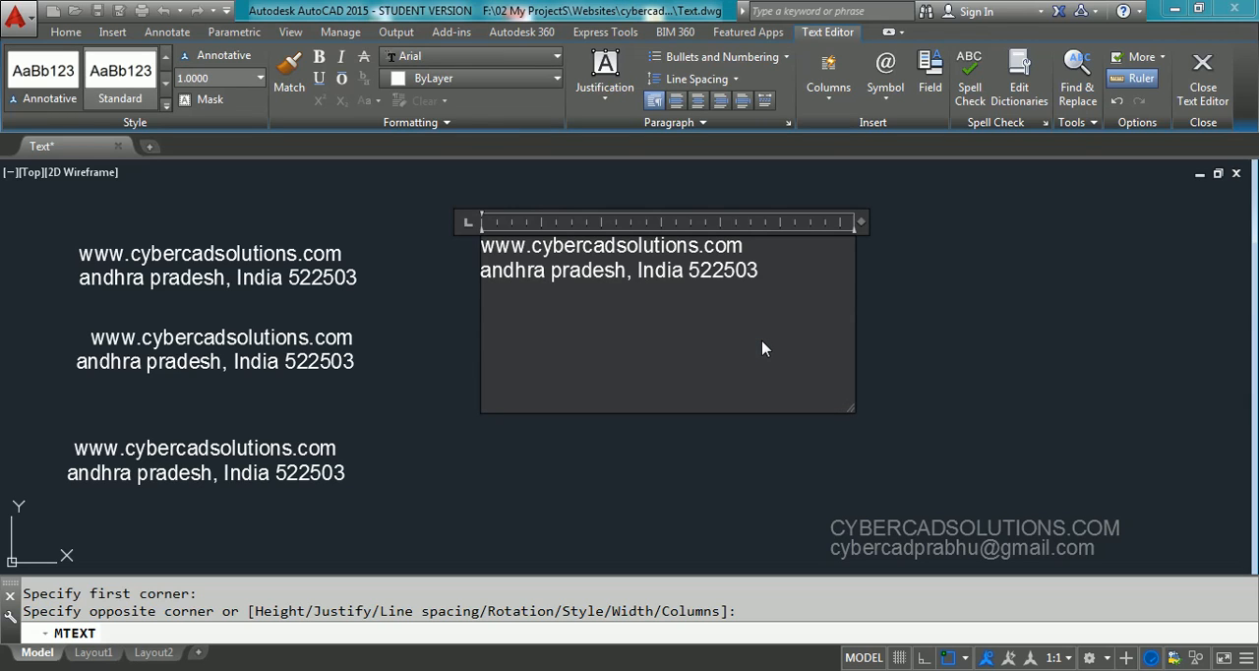
key(BackSpace)
key(BackSpace)
key(BackSpace)
key(BackSpace)
key(BackSpace)
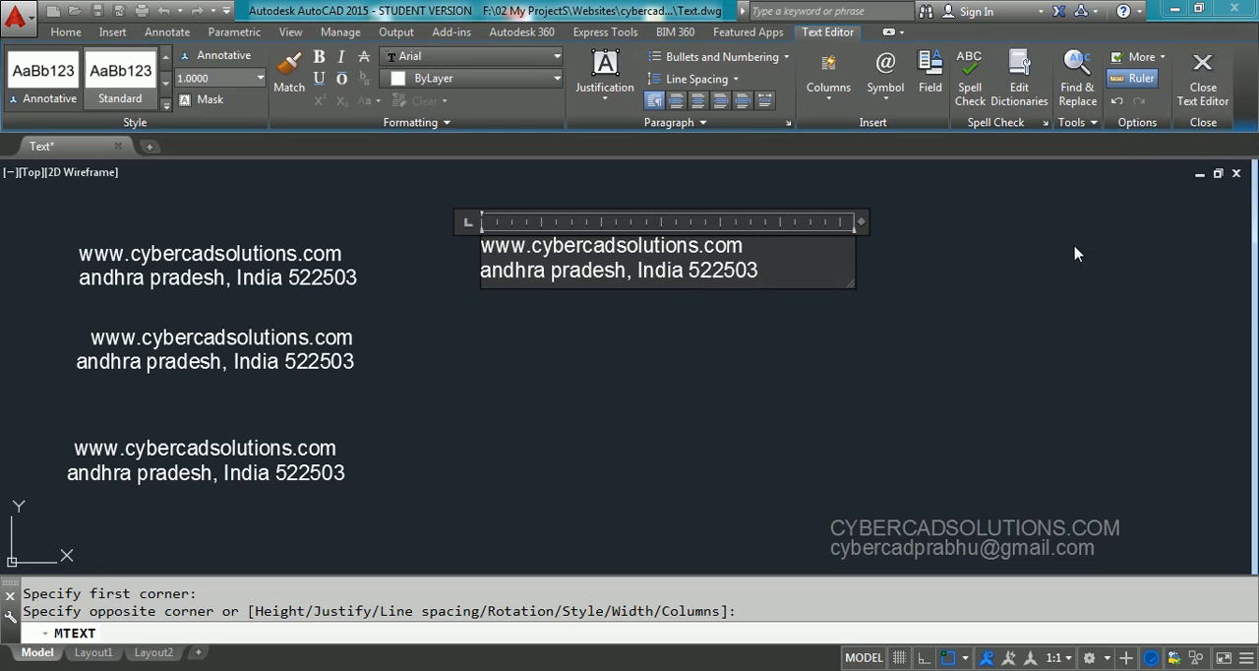
Finish the multiline text, select it to examine its grips, and clear the selection
click(1203, 90)
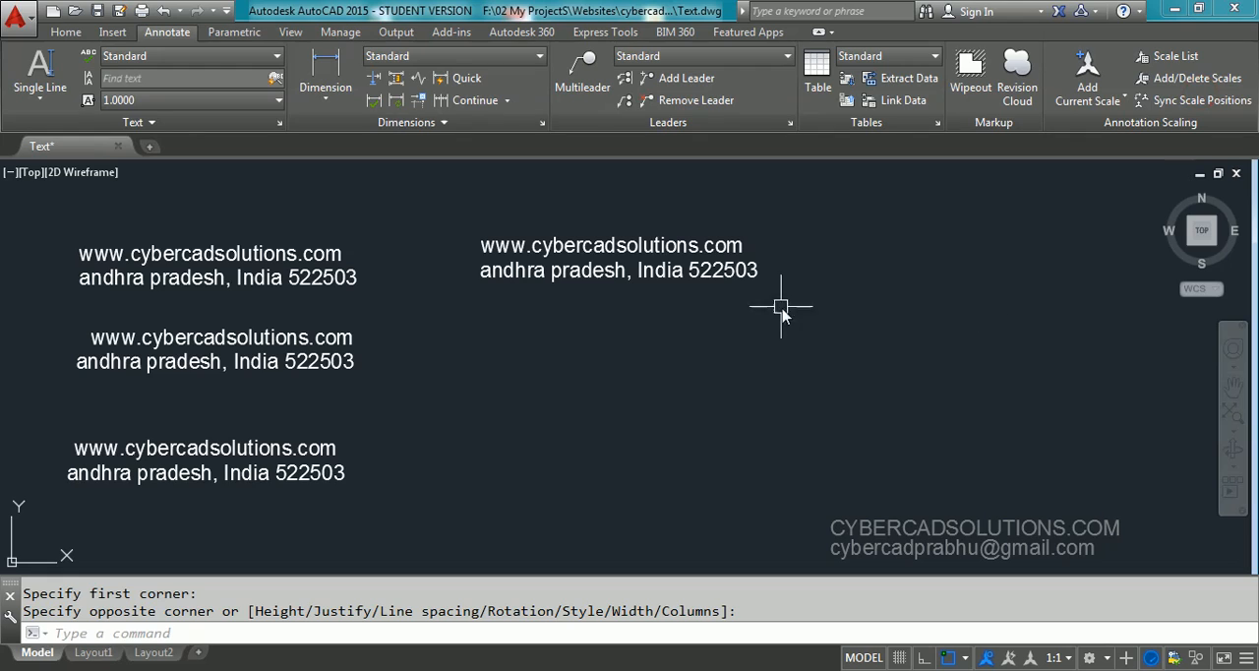
click(728, 275)
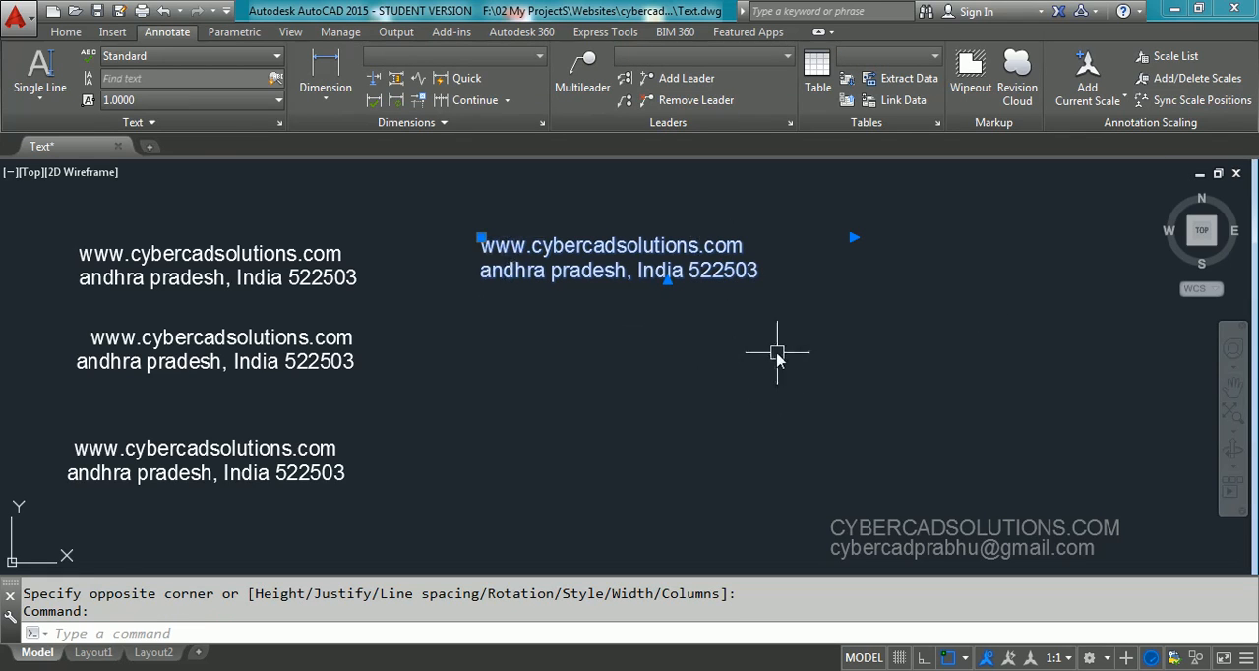
key(Escape)
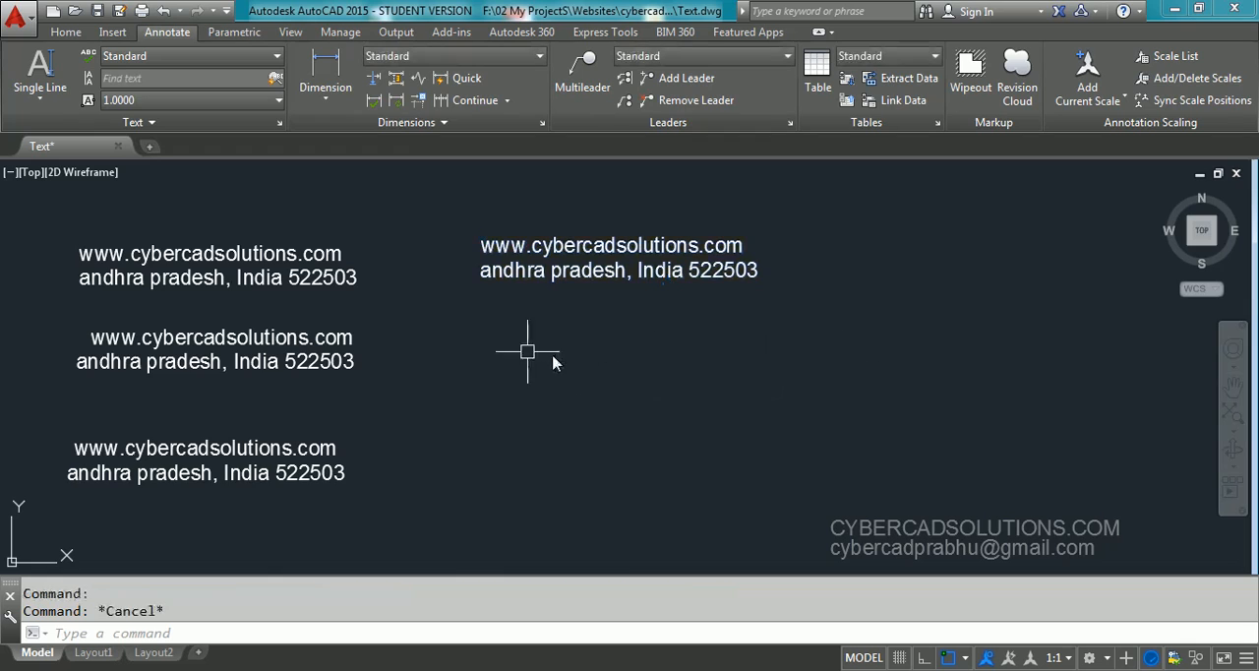
Select the uppermost single-line text and the multiline text to compare how they are selected, and clear the selection
click(314, 258)
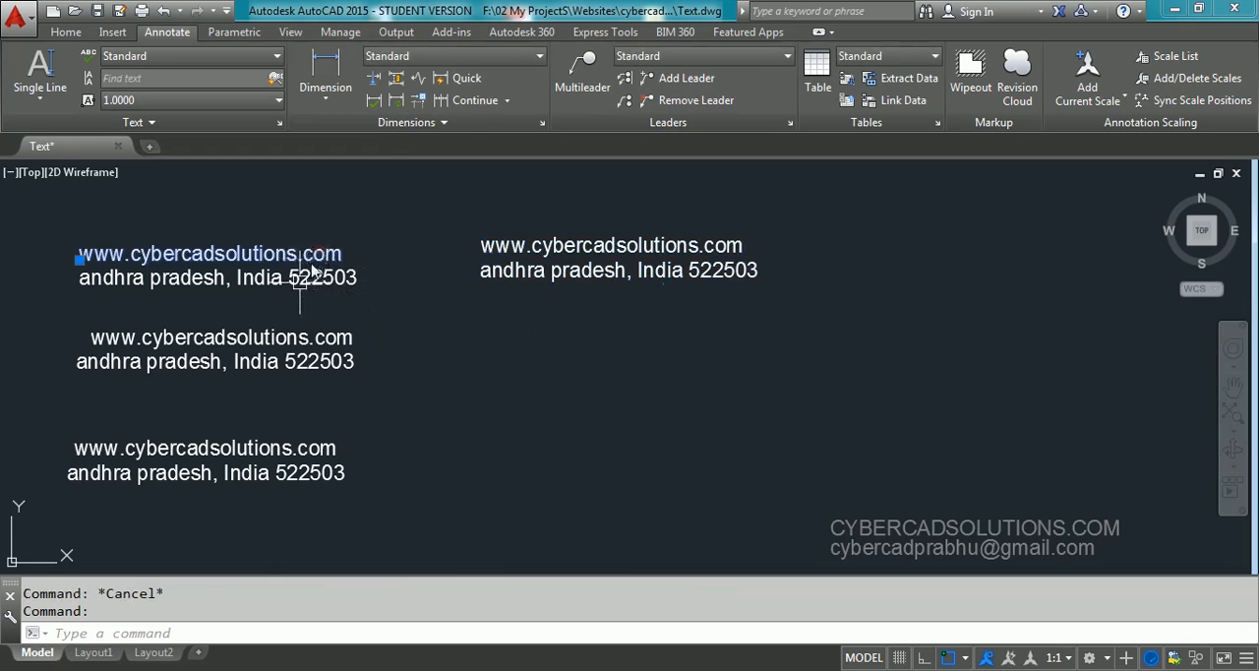
click(570, 279)
key(Escape)
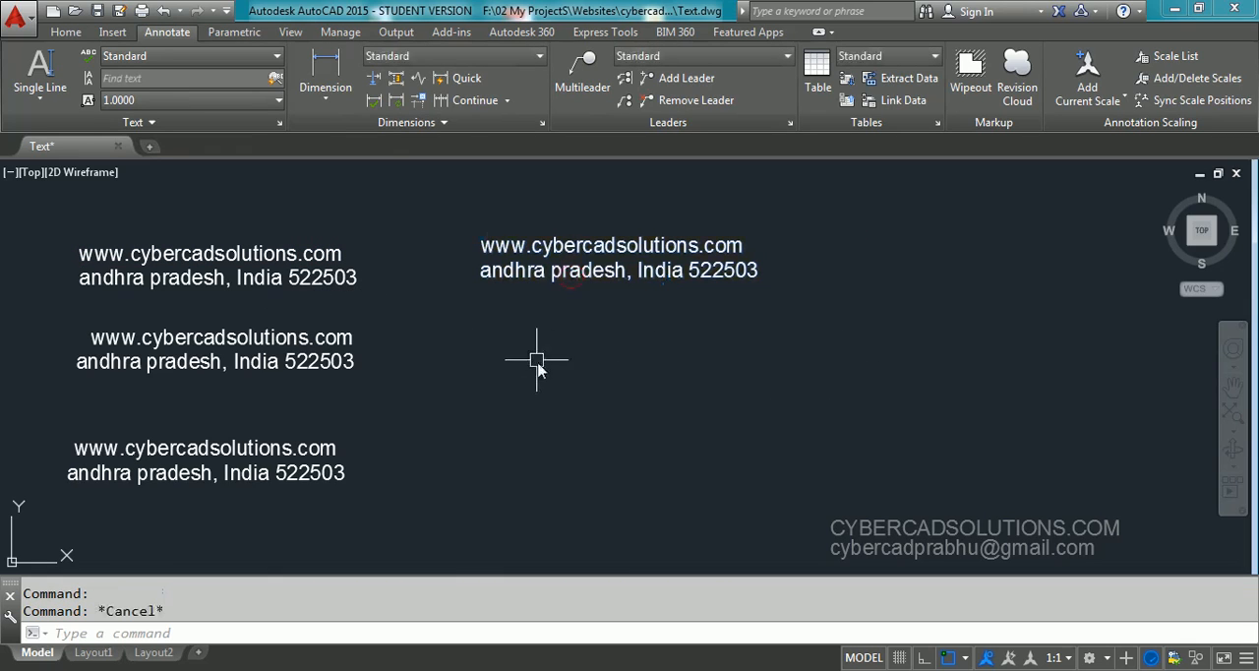
Select all six single-line texts one by one to examine their separate grips, and clear the selection
click(318, 252)
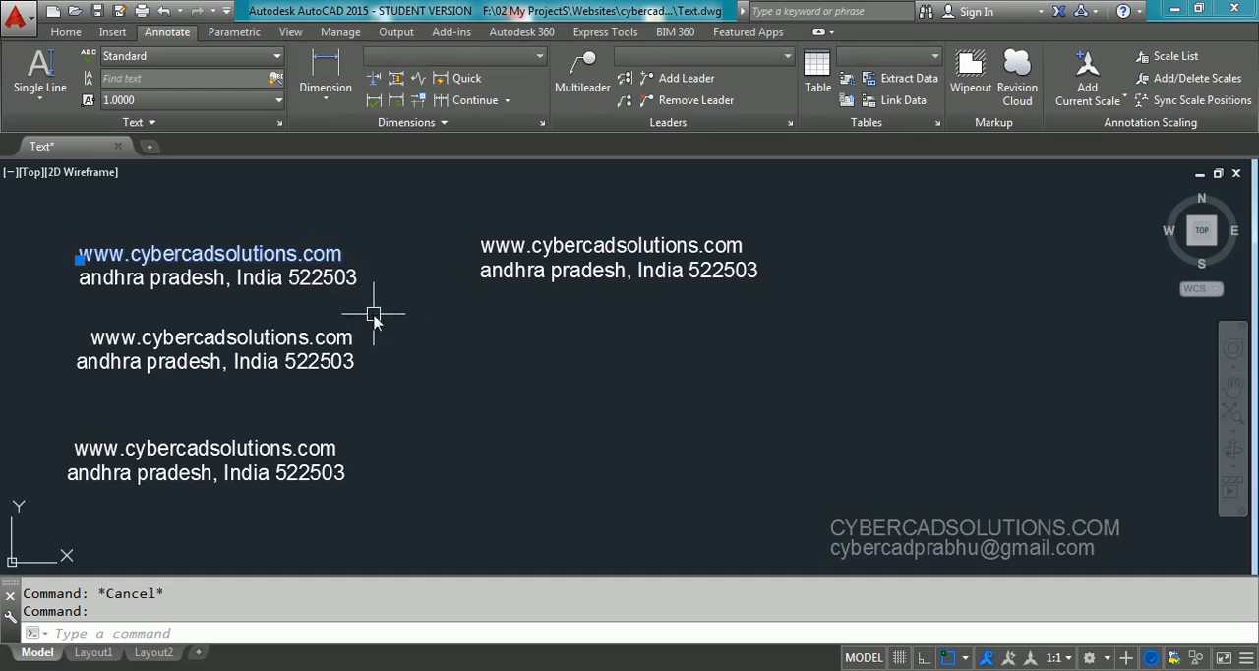
click(345, 283)
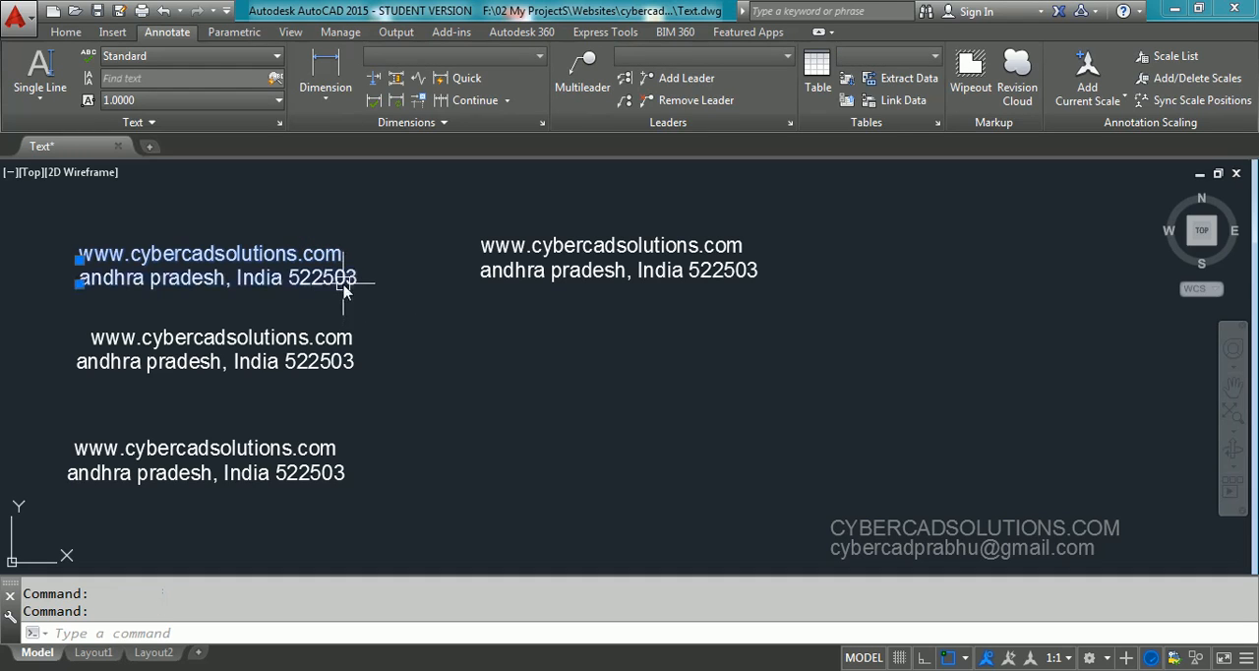
click(358, 339)
click(359, 365)
click(337, 449)
click(346, 473)
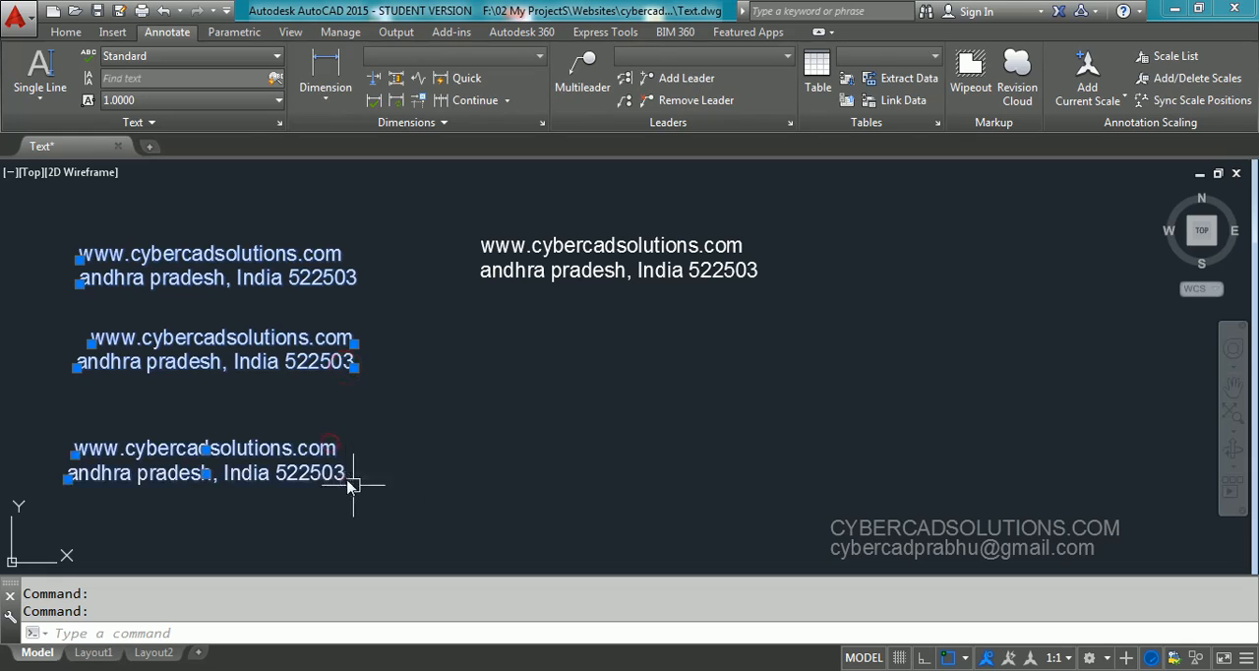
key(Escape)
Select the multiline text again to examine its grips as a single object, and clear the selection
click(747, 275)
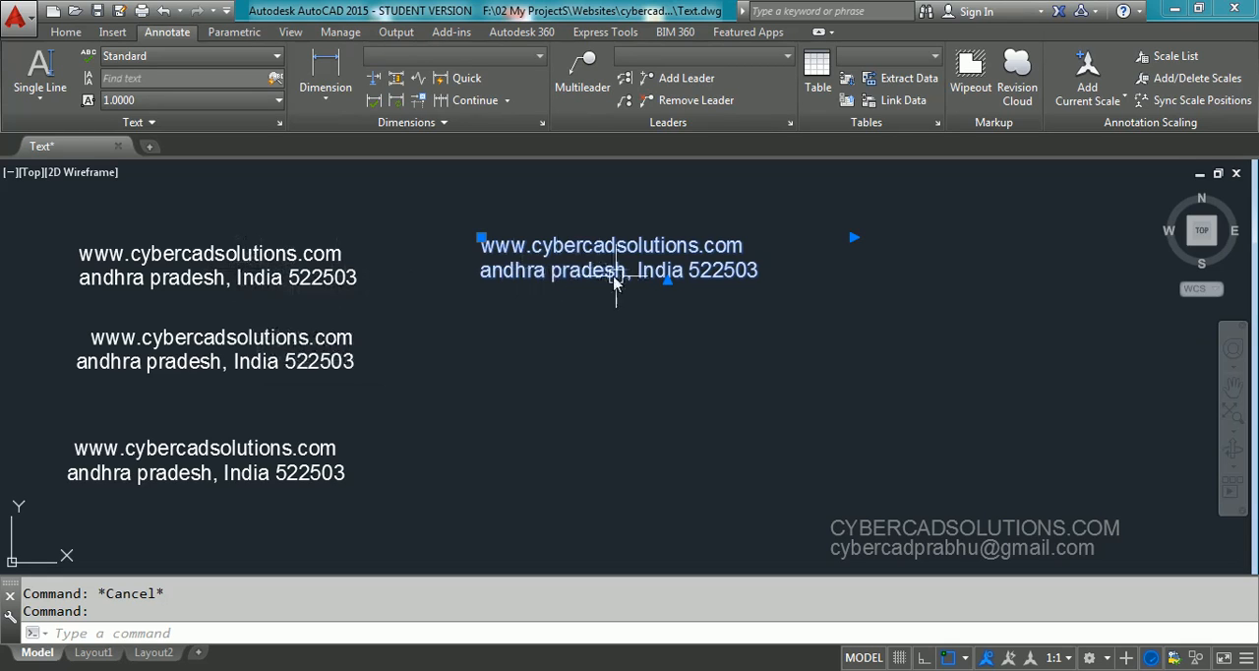
key(Escape)
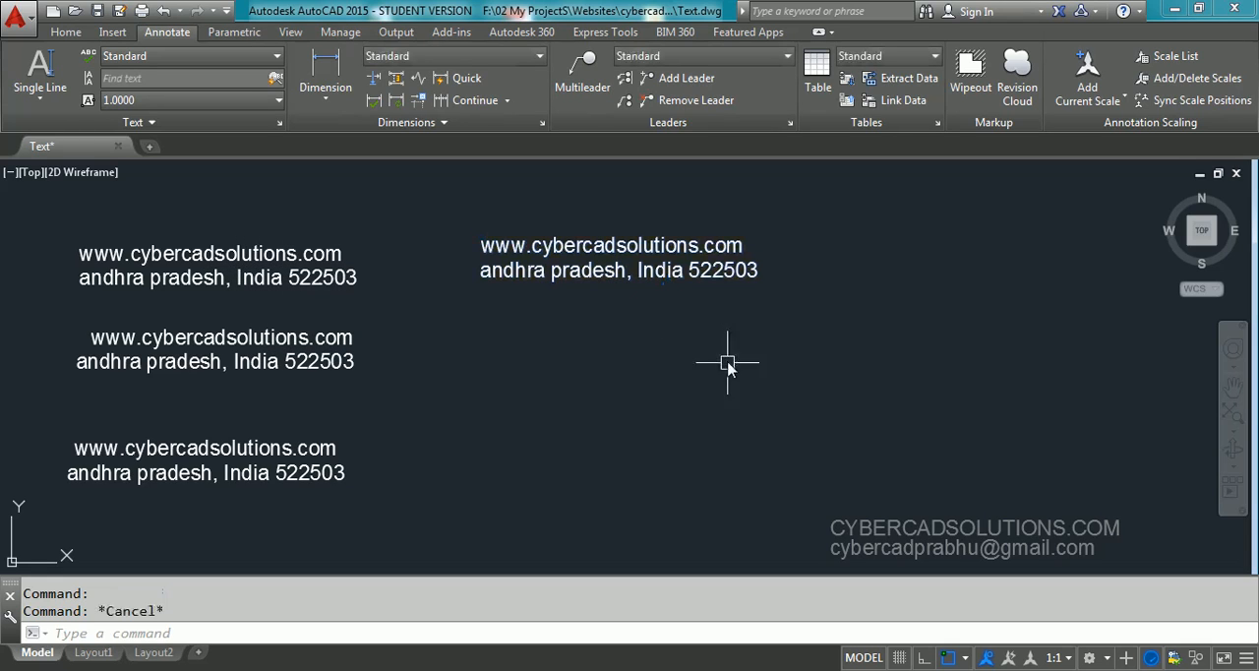
click(694, 275)
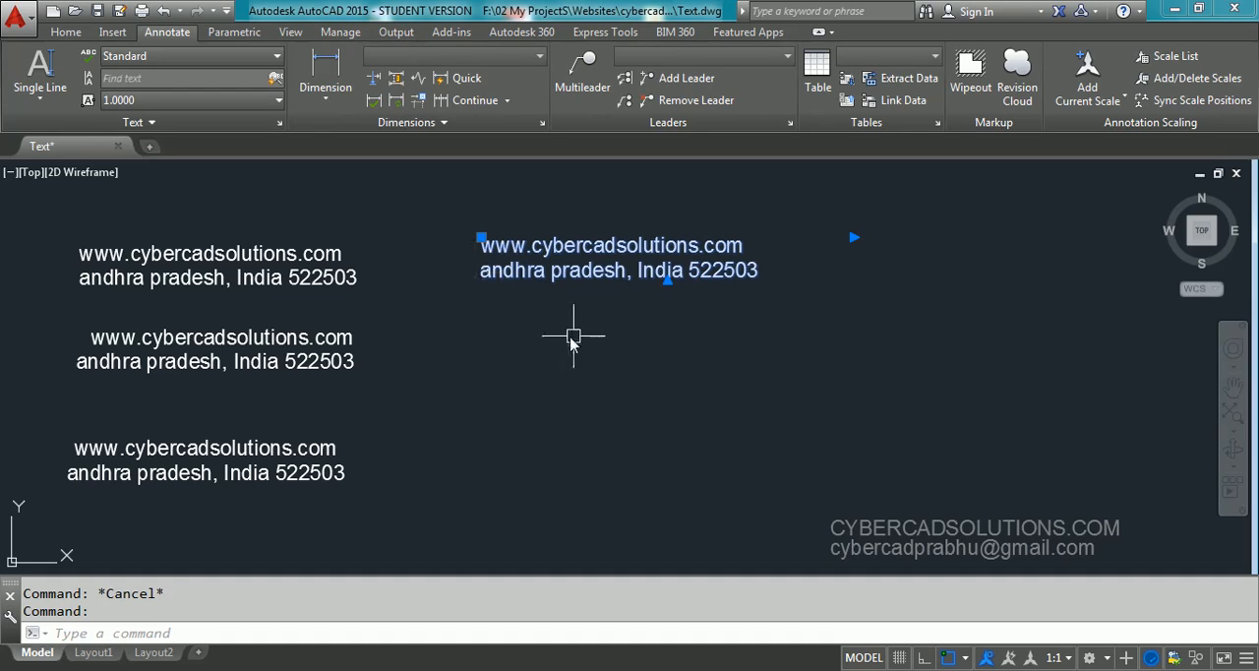
key(Escape)
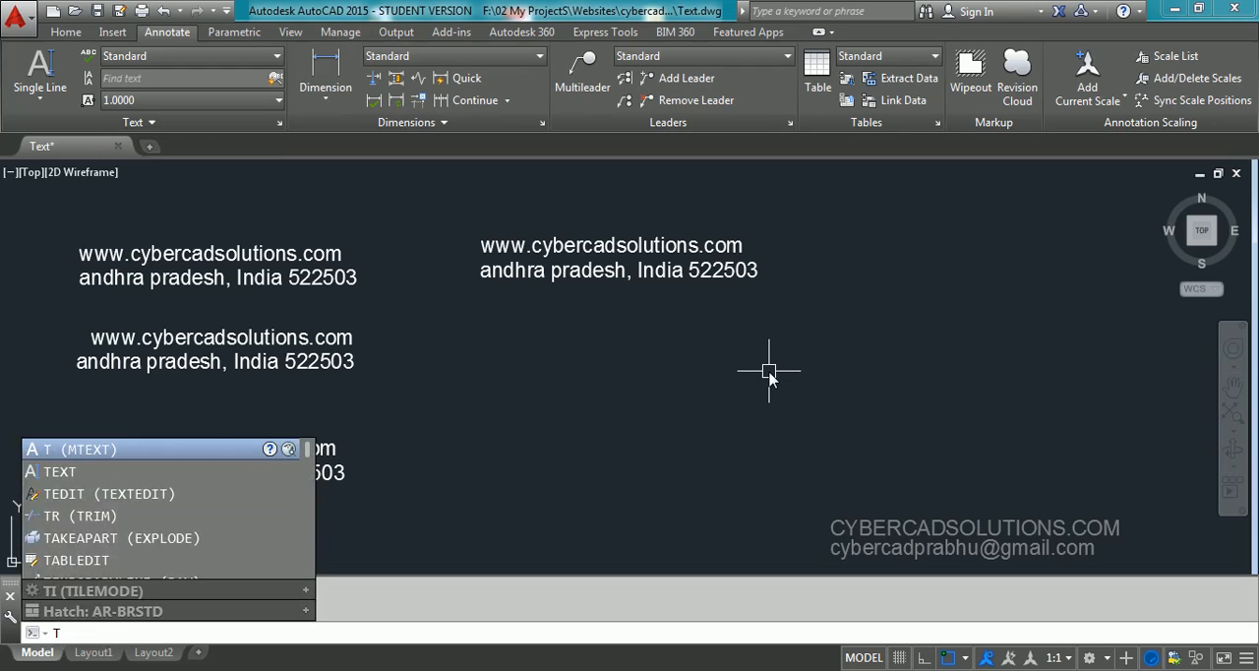
Start a new multiline text with MR (middle right) justification in a box just below the existing multiline text
key(Return)
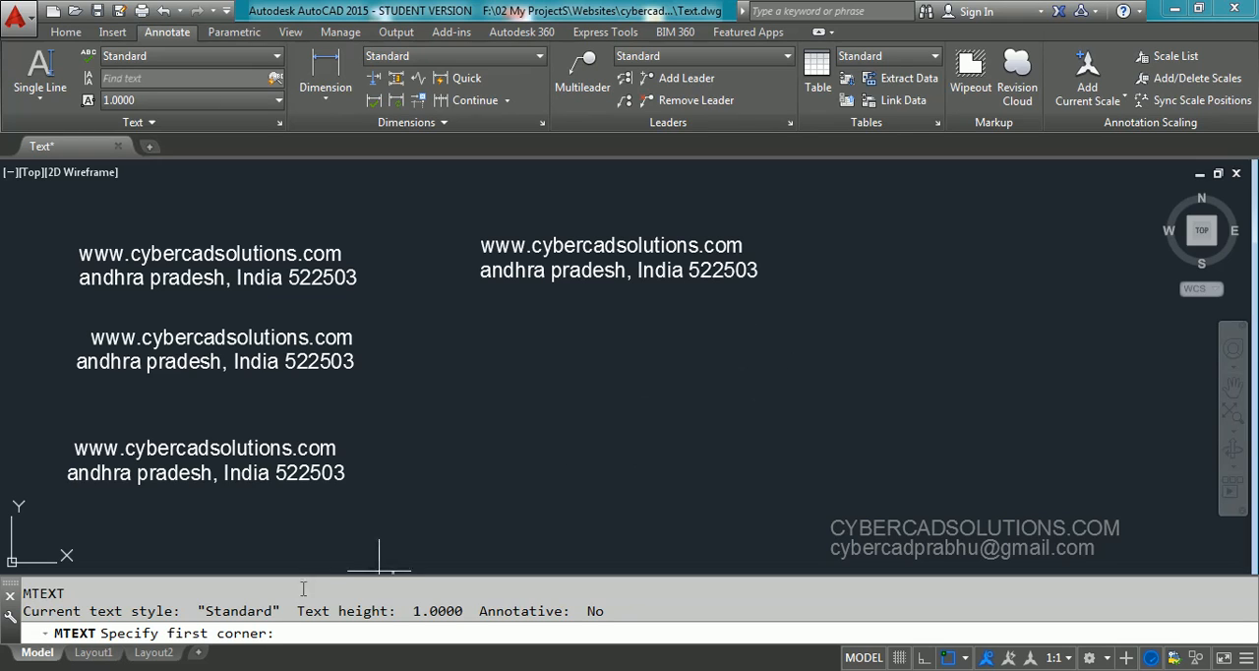
click(478, 326)
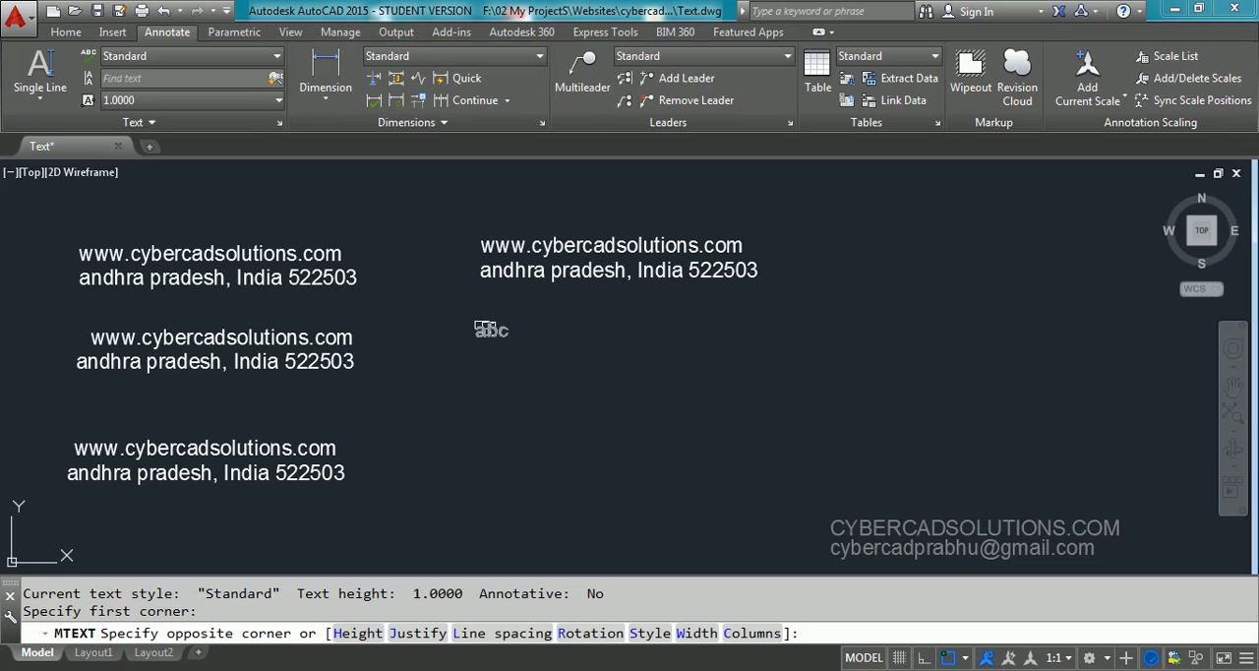
click(421, 634)
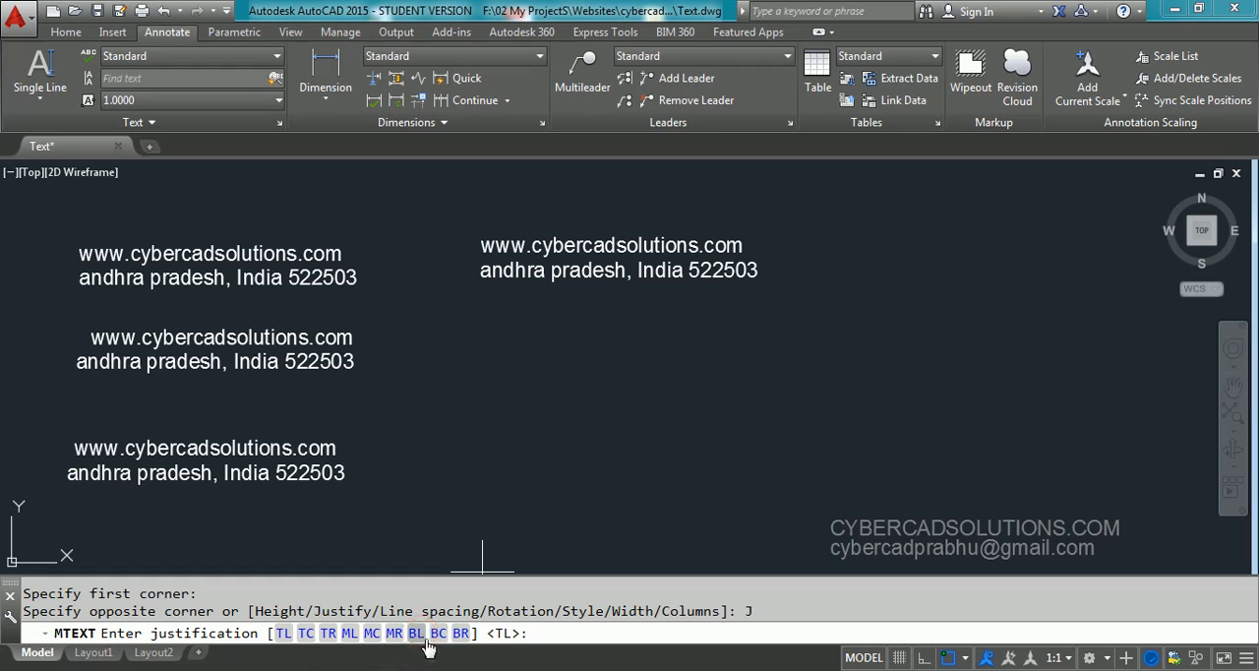
click(395, 633)
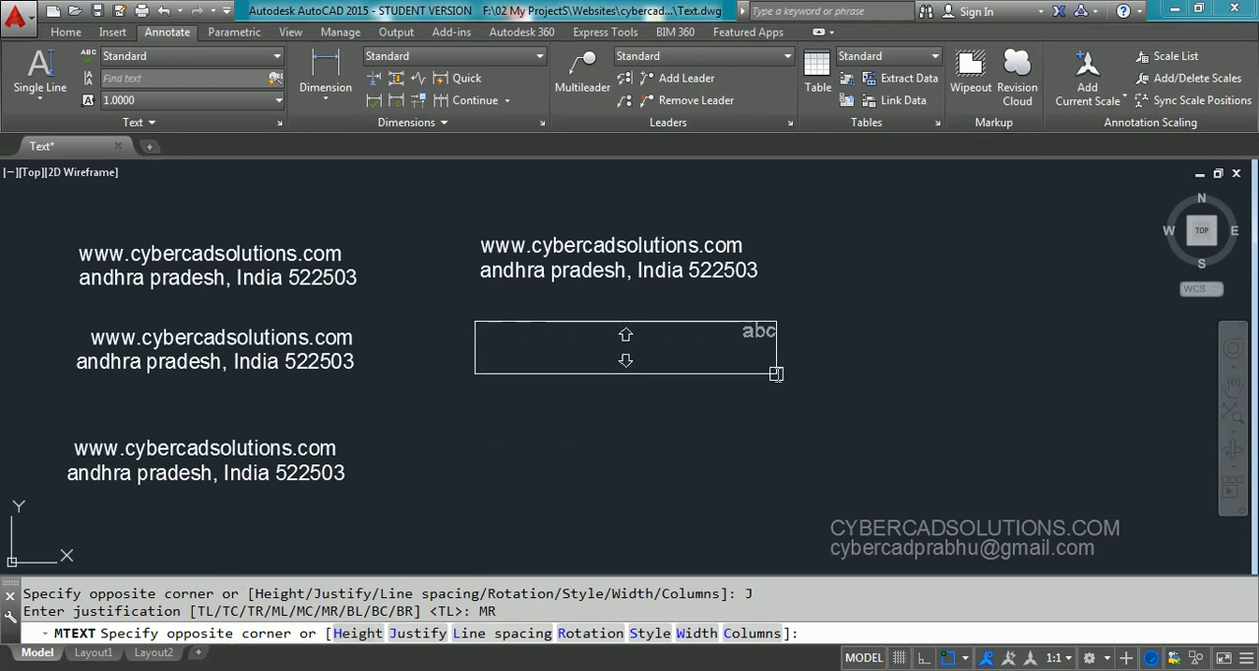
click(776, 374)
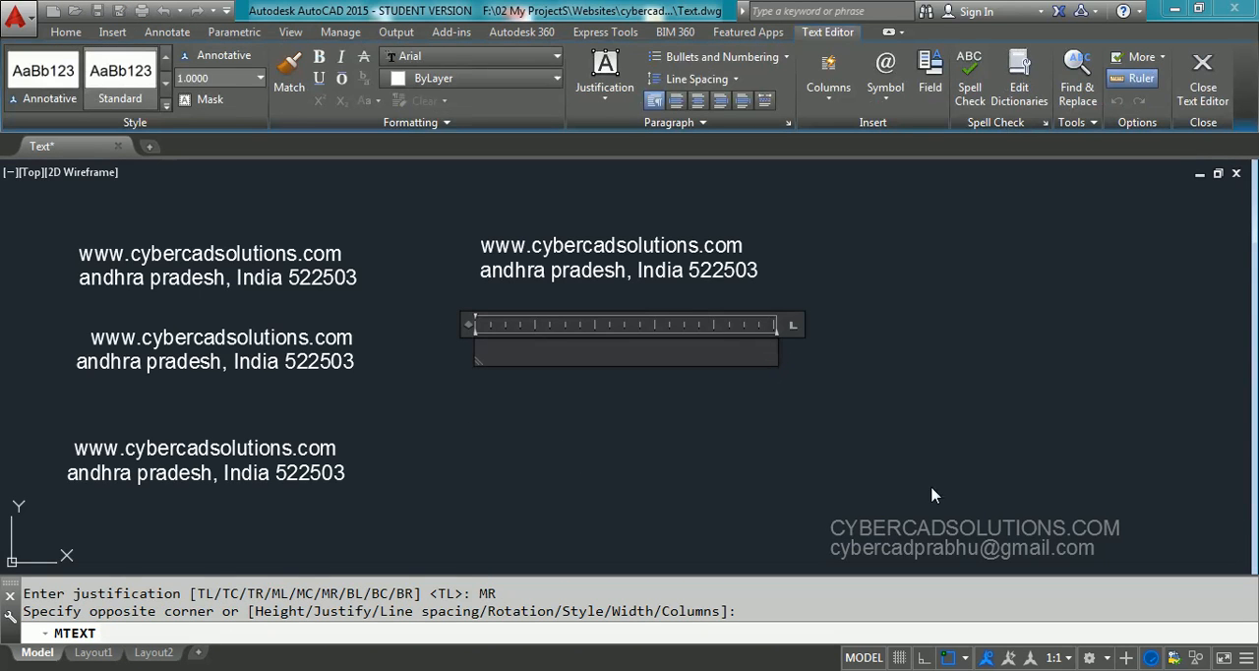
text(www.cyberca)
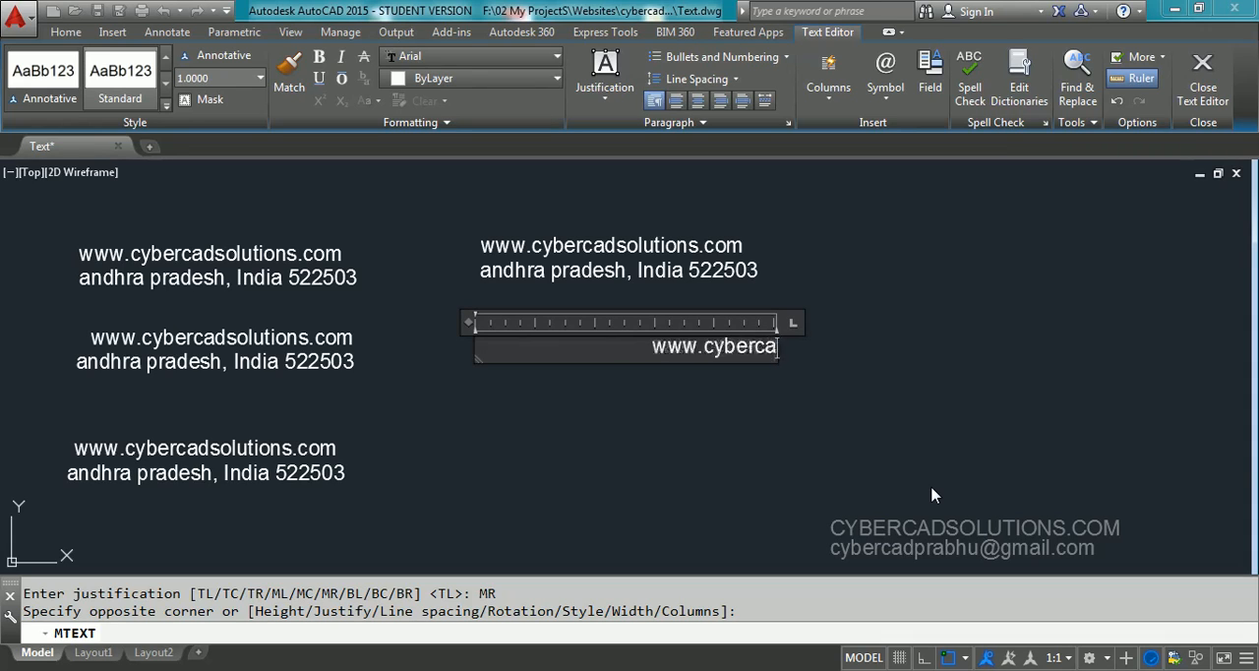
text(dsoltu)
key(BackSpace)
key(BackSpace)
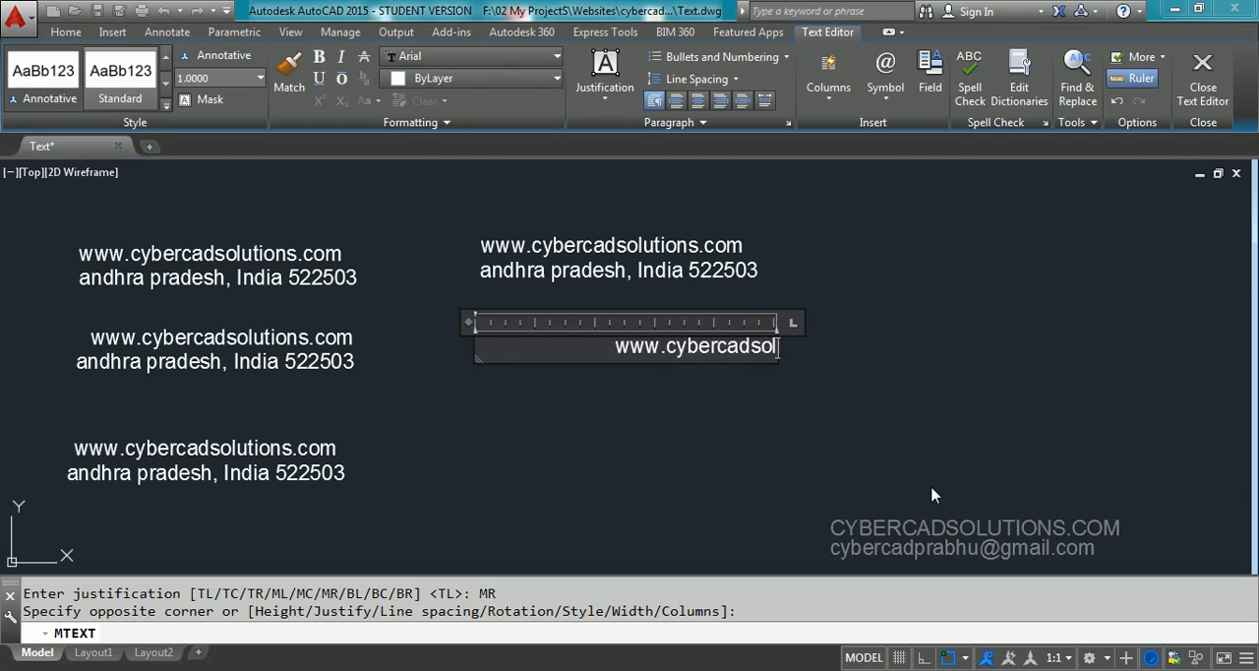
text(uti)
key(BackSpace)
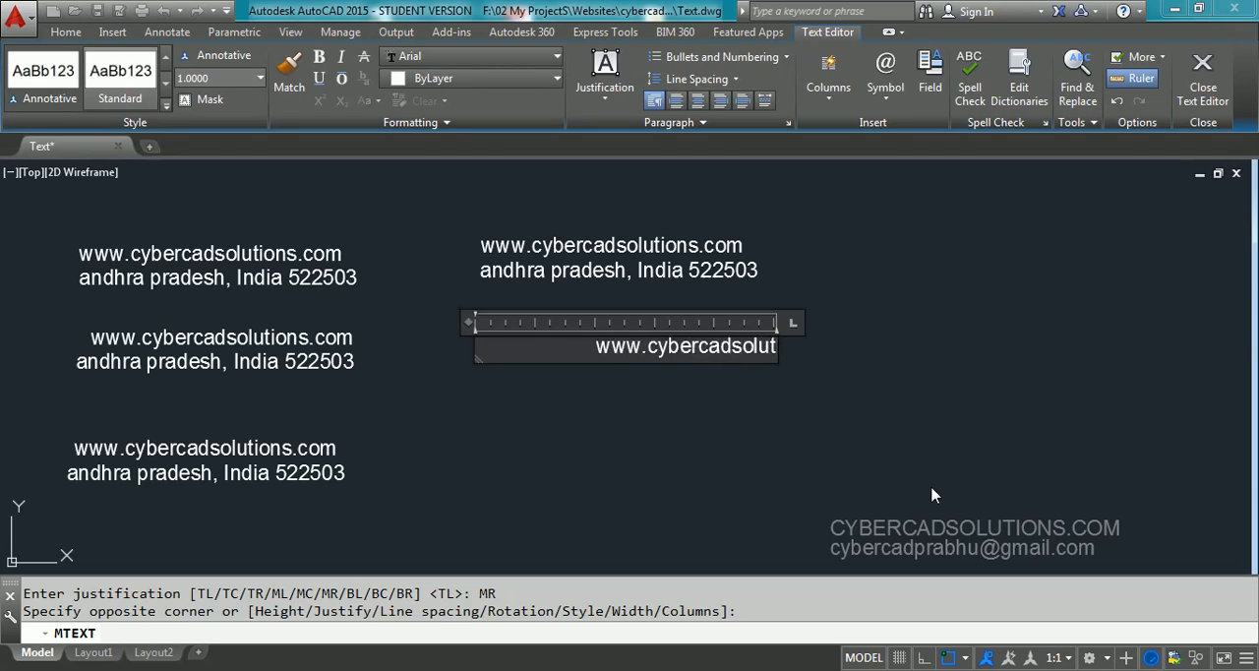
text(ion.com)
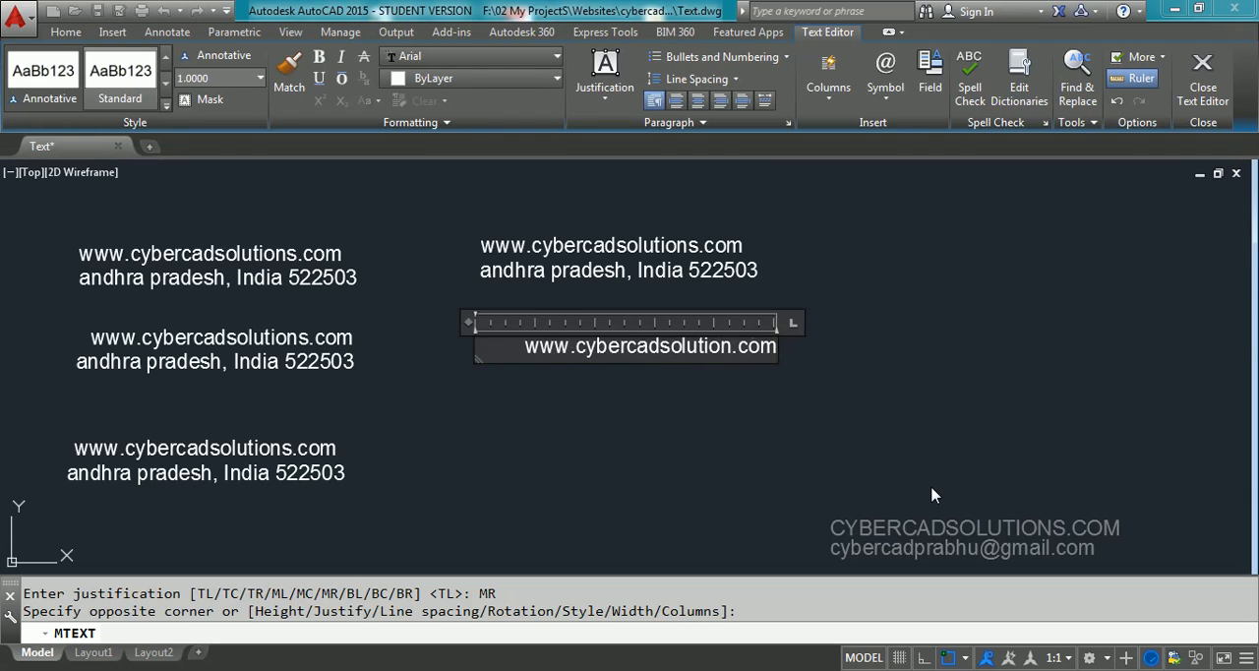
Enter the same state, country and postal code line as the second line of the right-justified multiline text
key(Return)
text(andhra pradesh)
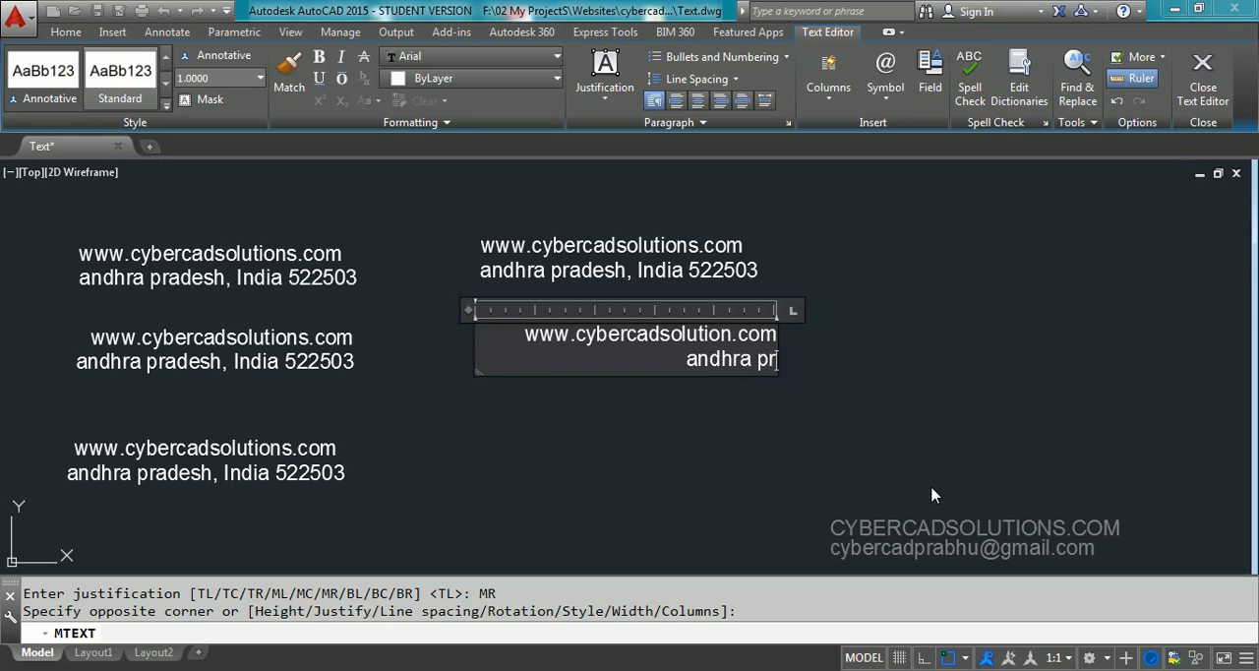
text(India)
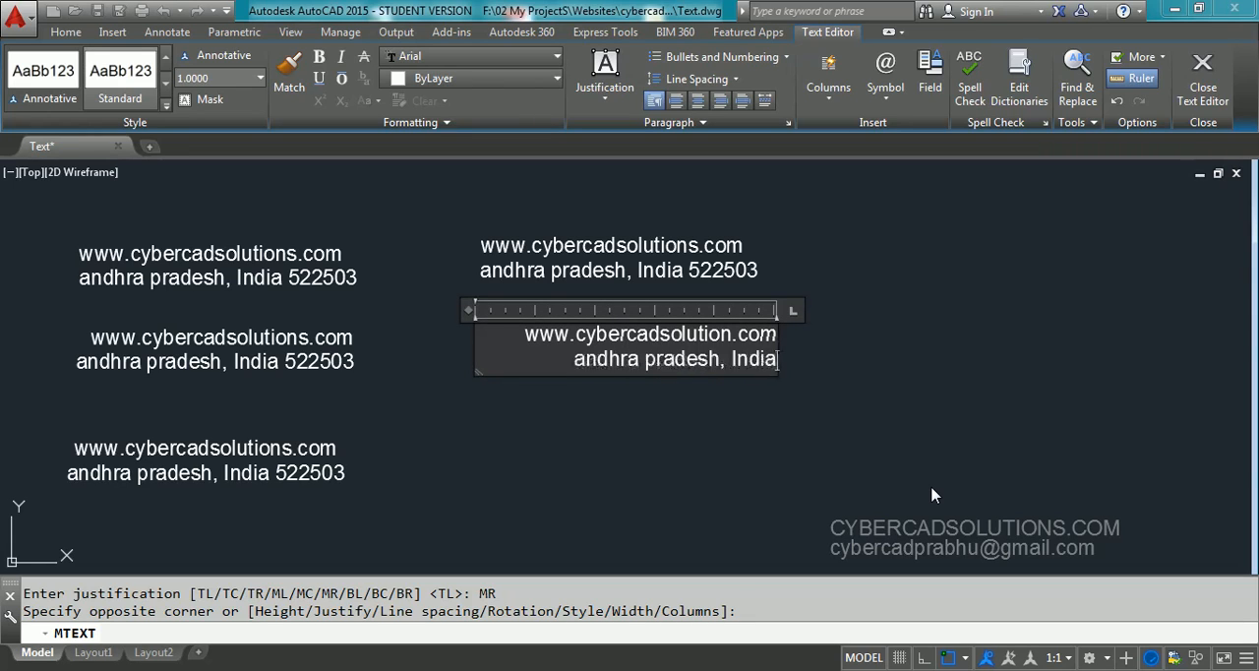
text( 5225)
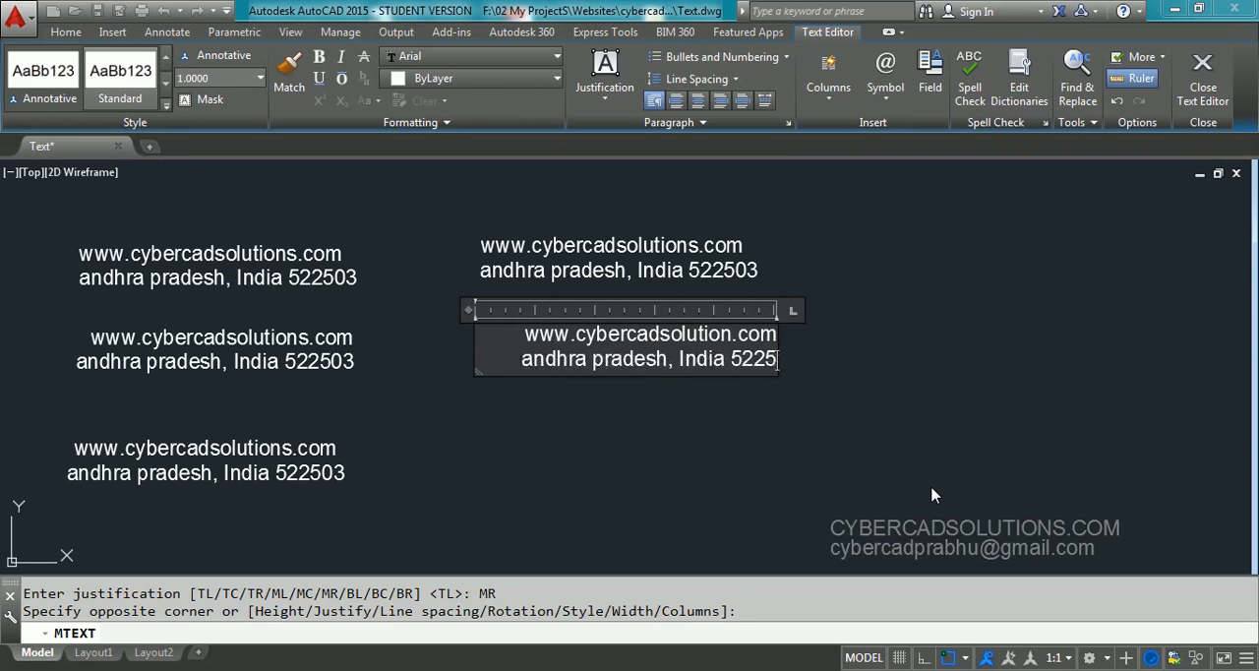
text(3)
key(BackSpace)
text(03)
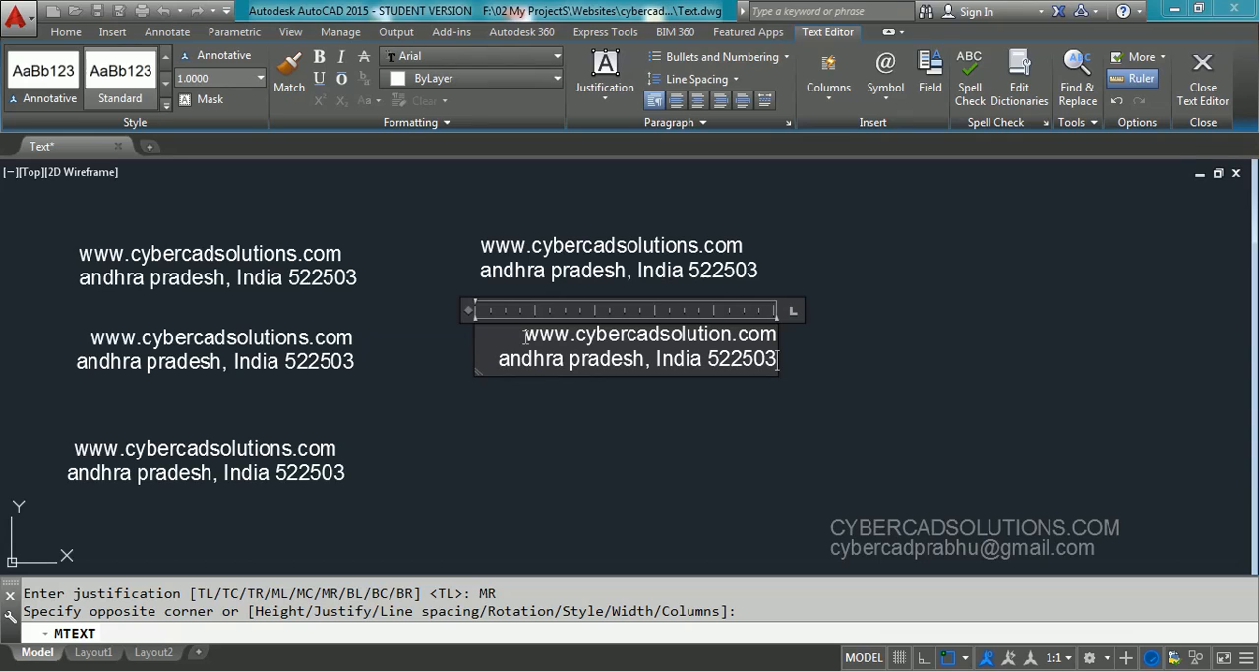
Make the web address line of the new multiline text bold and green
drag(525, 334, 755, 337)
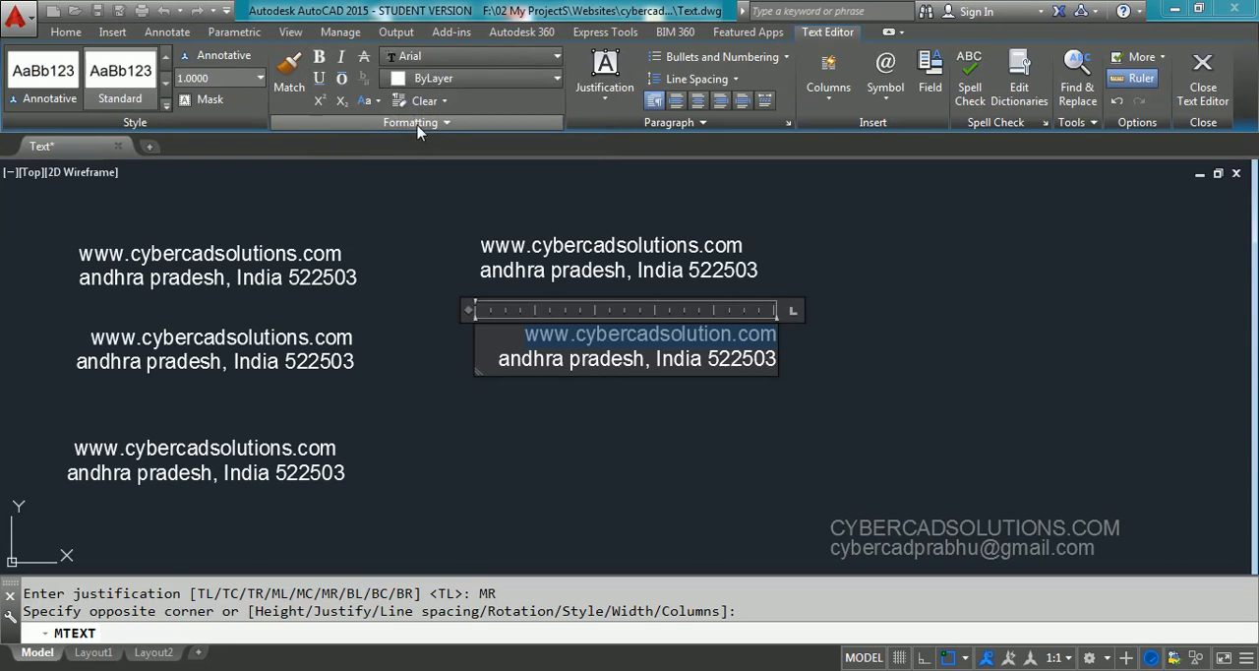
click(319, 56)
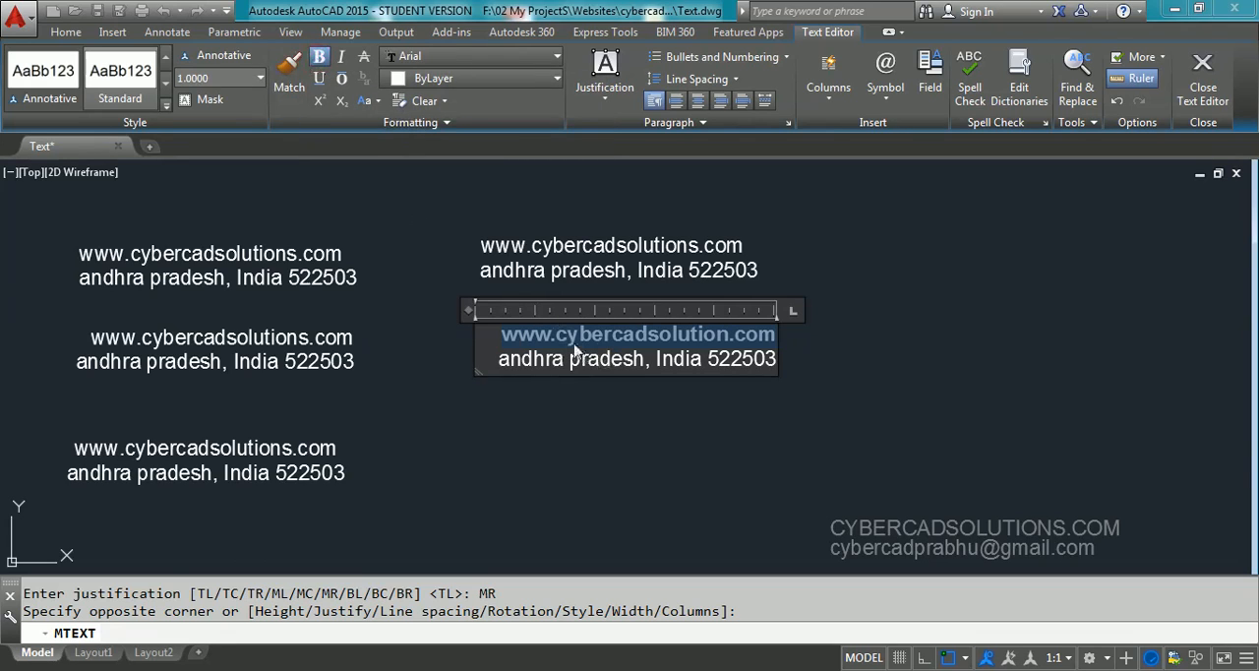
click(517, 80)
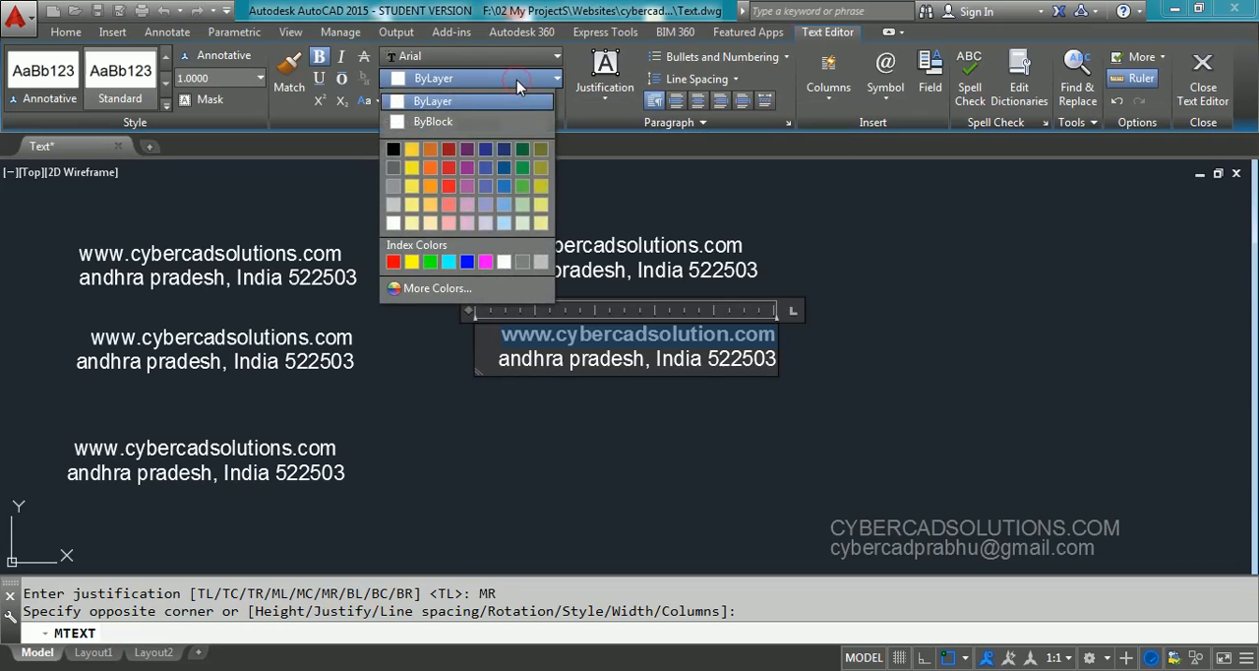
click(431, 261)
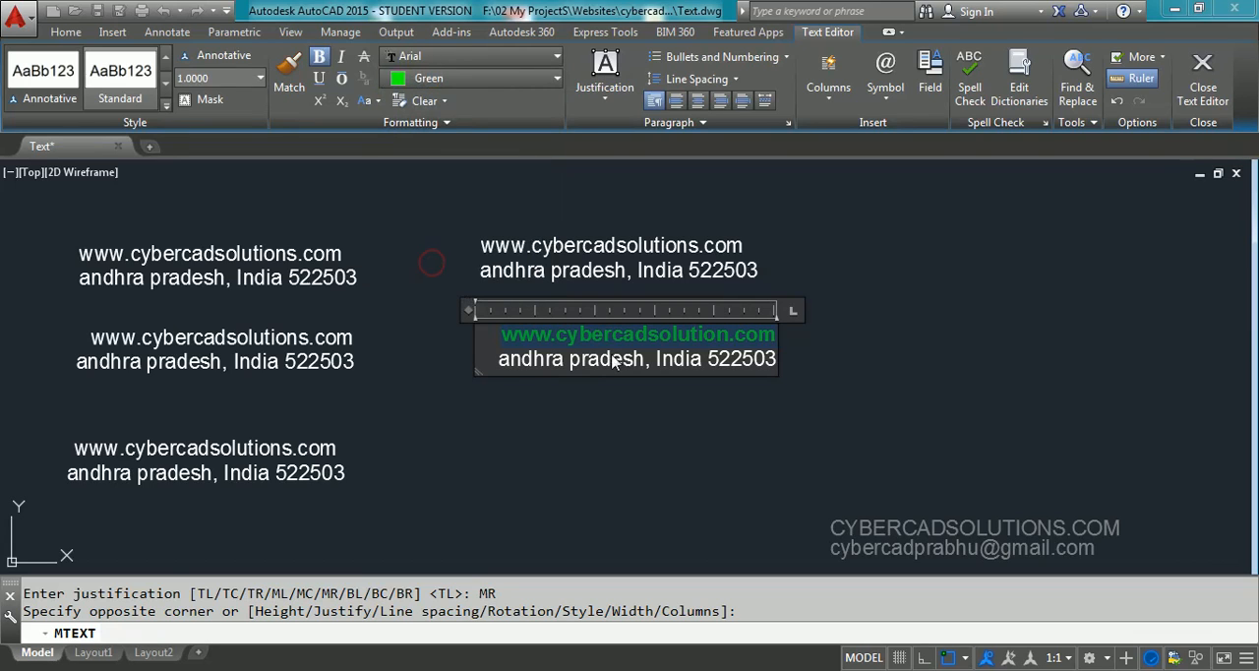
click(673, 335)
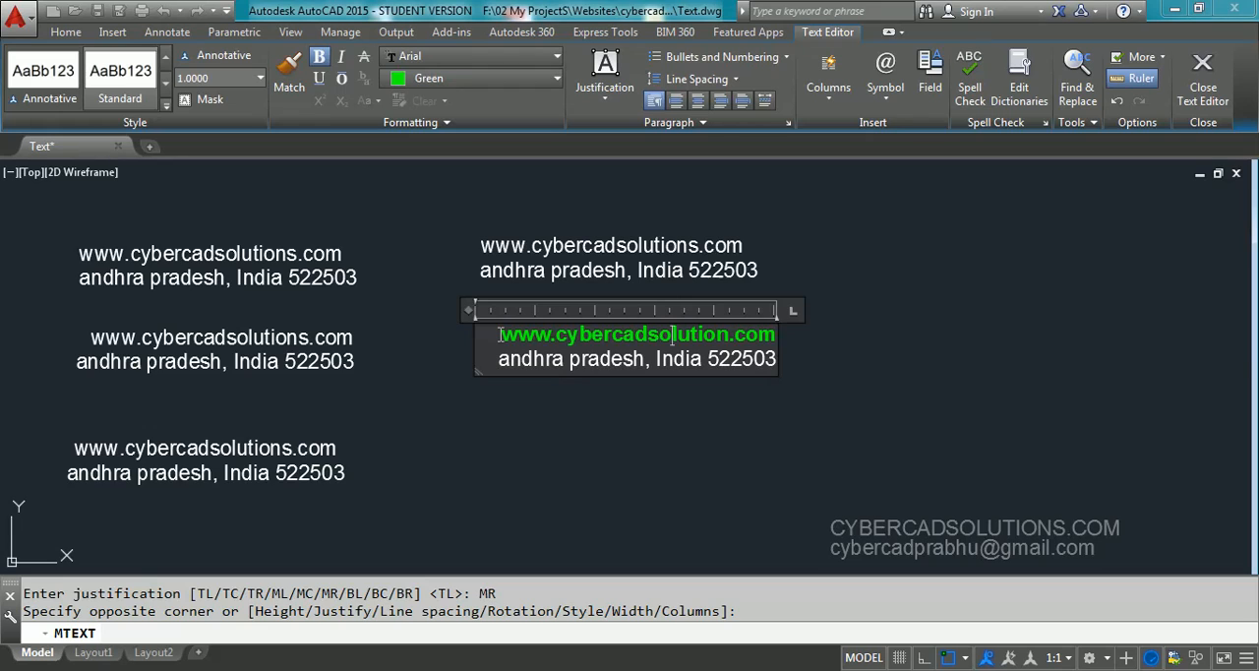
Change the case of the green web address line to UPPERCASE
drag(499, 335, 771, 337)
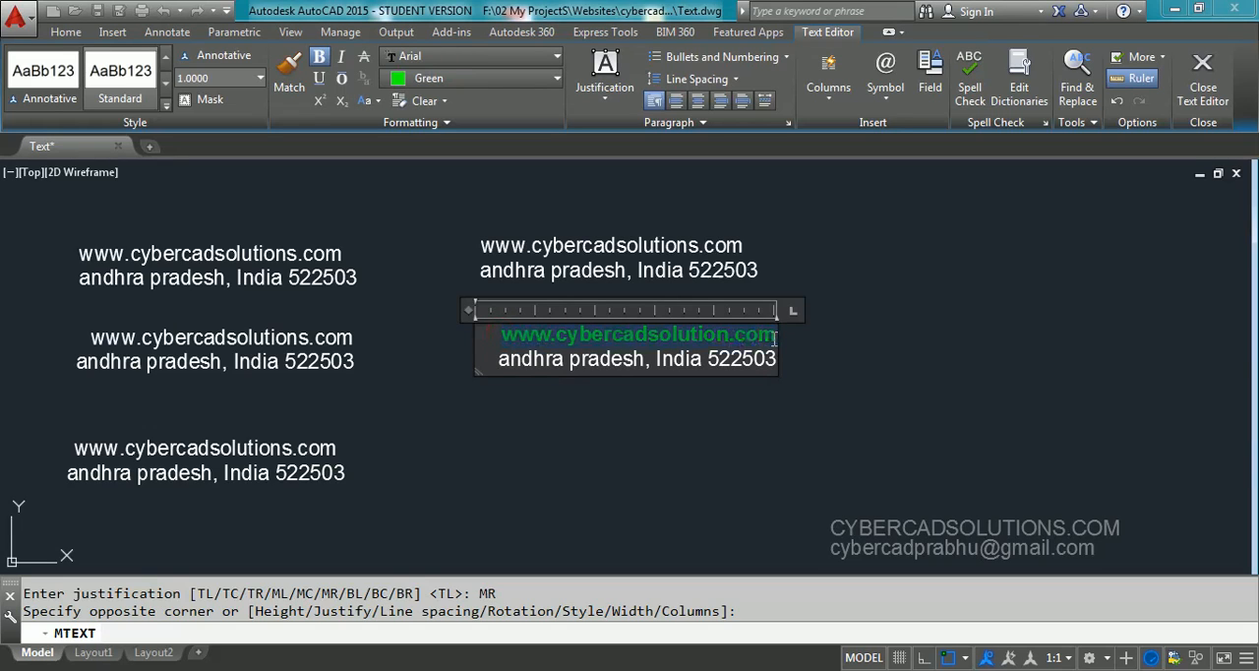
right_click(632, 333)
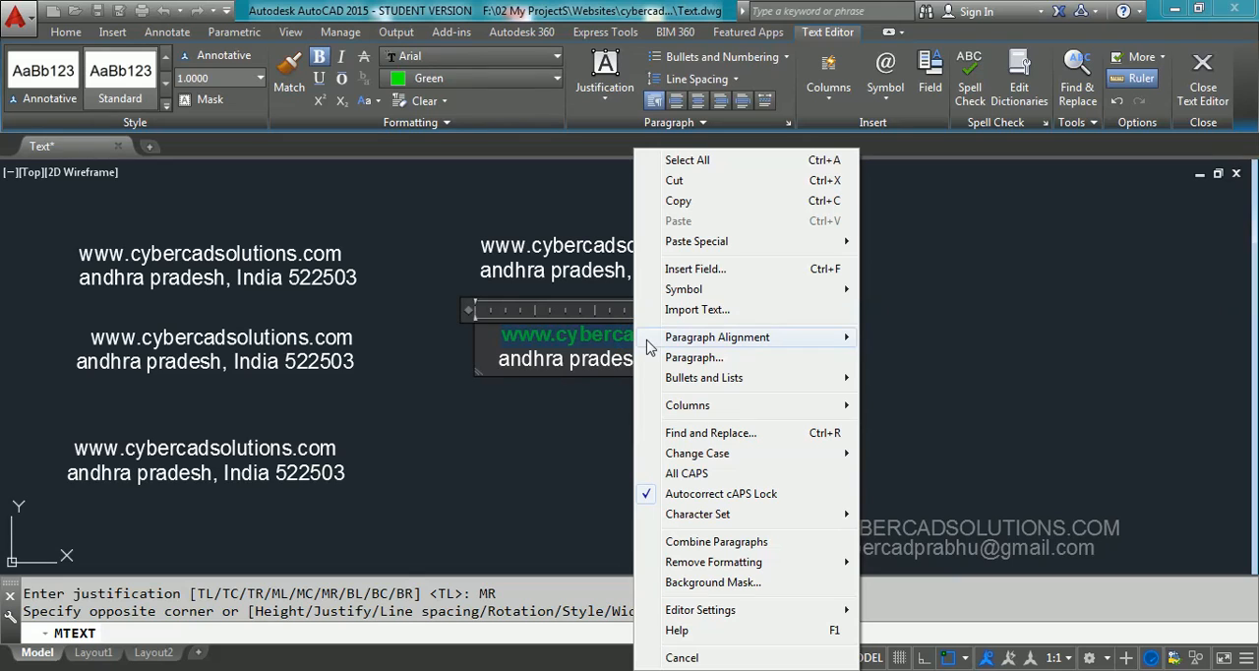
mouse_move(648, 342)
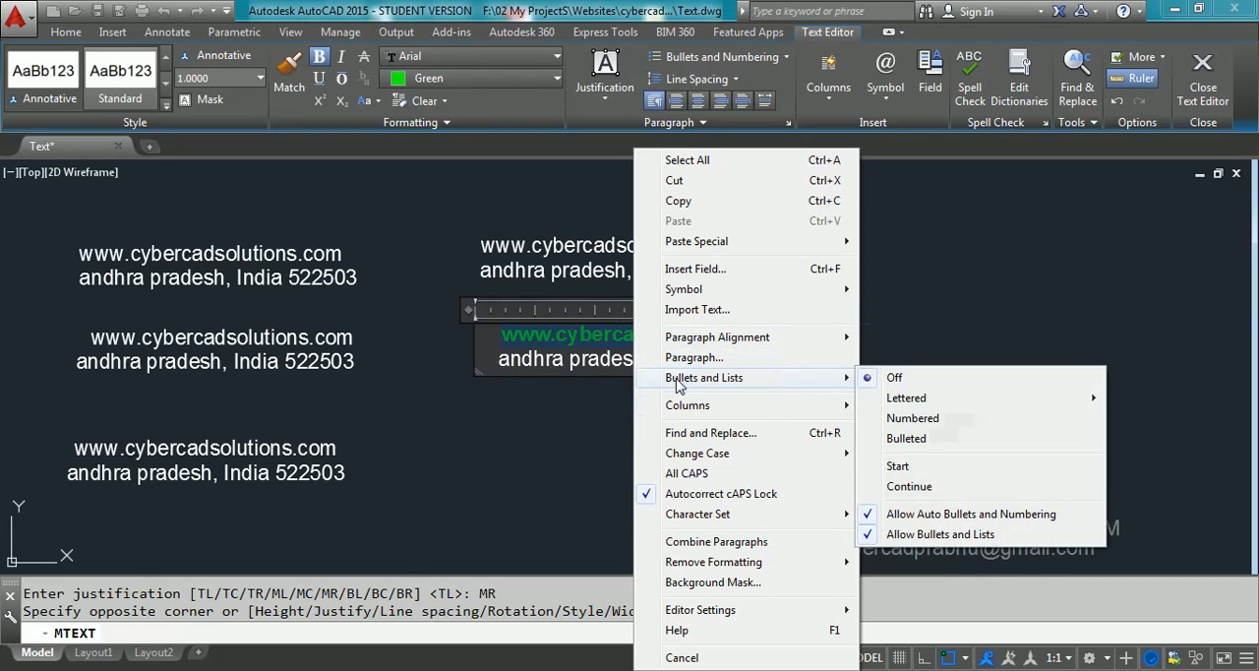
mouse_move(704, 459)
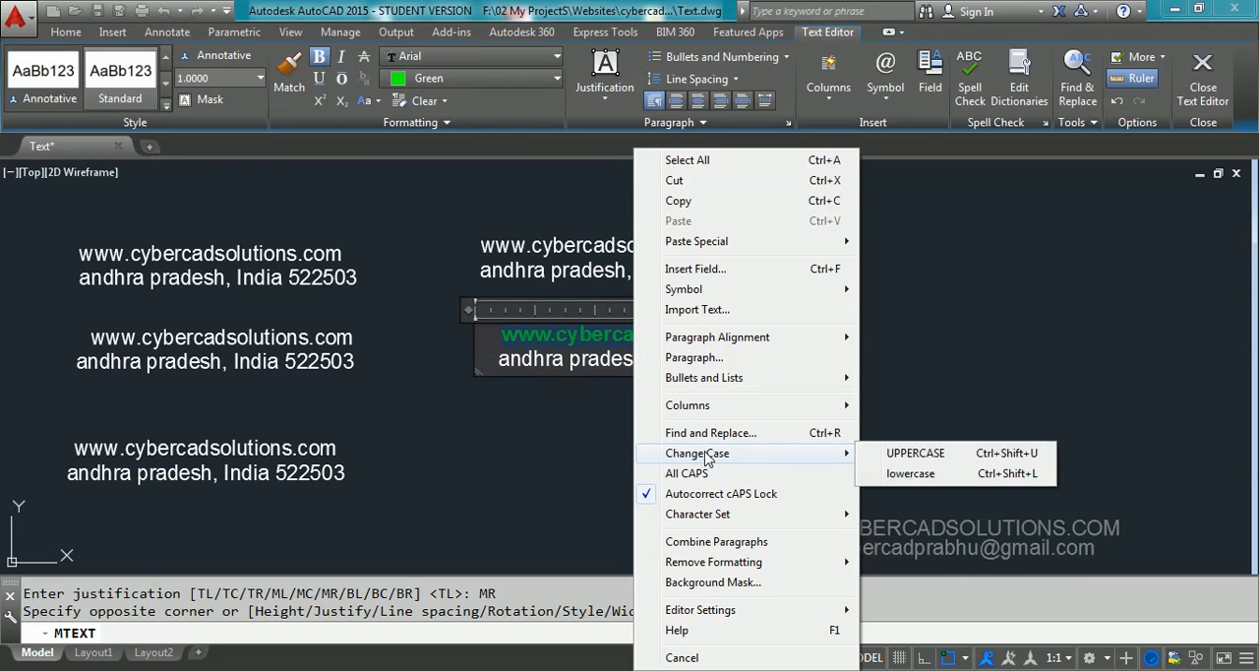
click(919, 455)
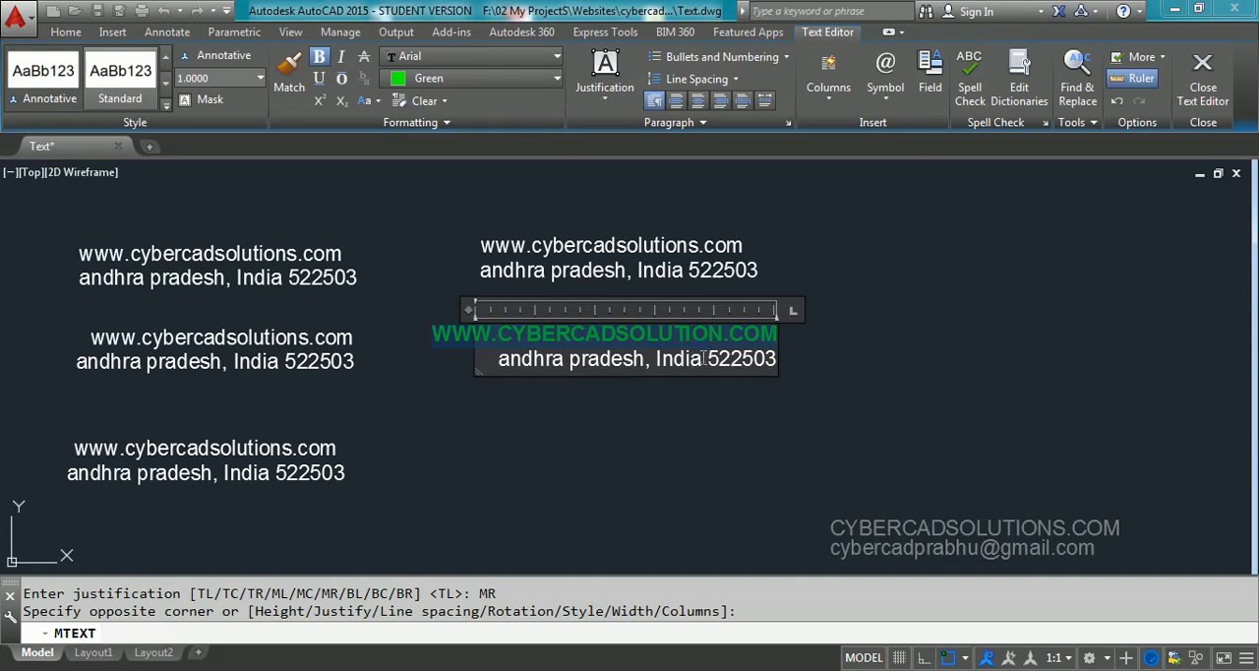
Try underline and italic formatting on the uppercase web address line, and remove both again
click(319, 78)
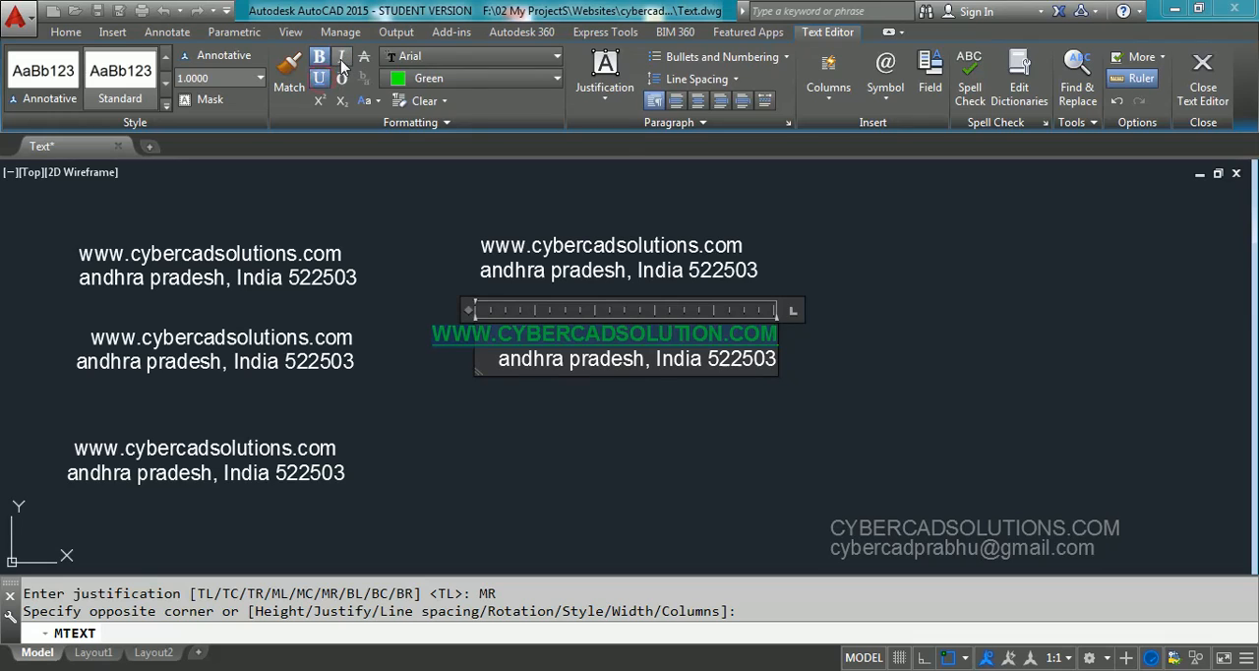
click(342, 59)
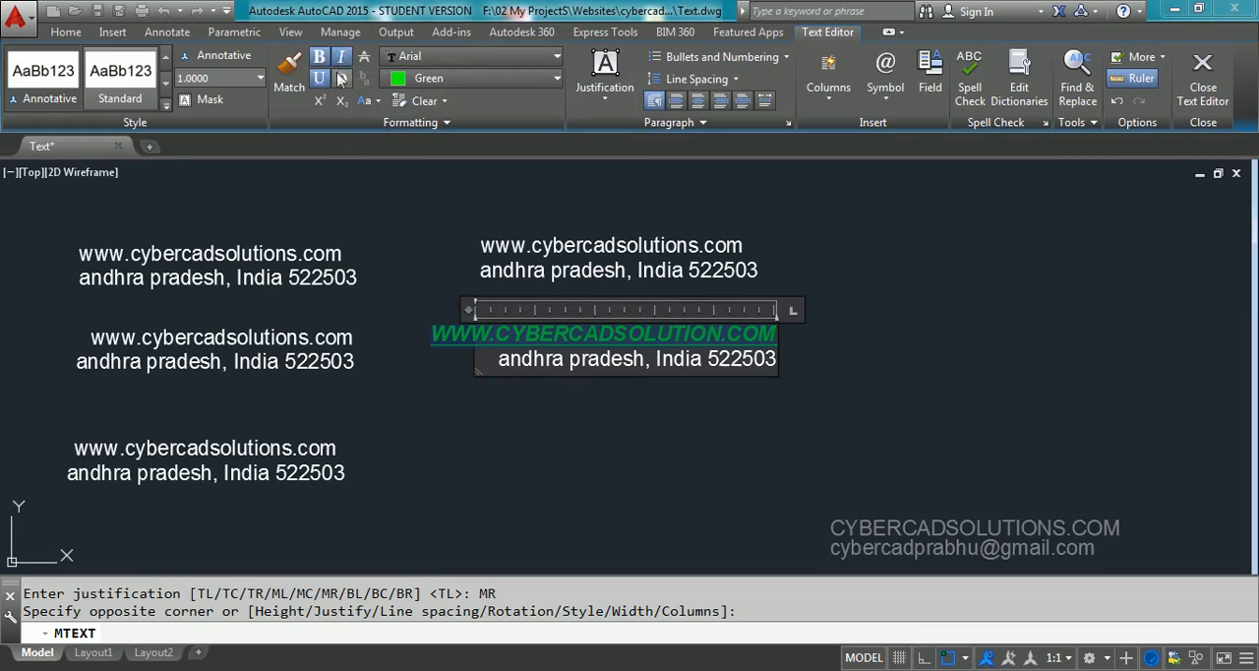
click(342, 59)
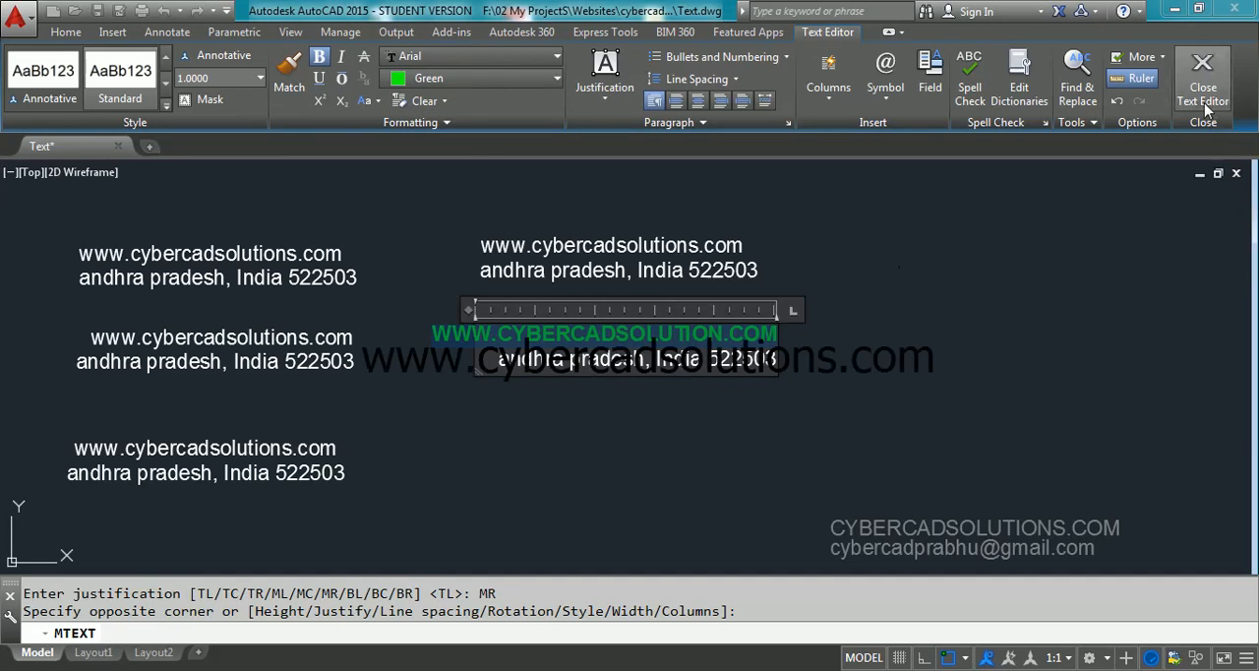
Finish the green multiline text and define a box below it for a new multiline text with middle center (MC) justification
click(1204, 93)
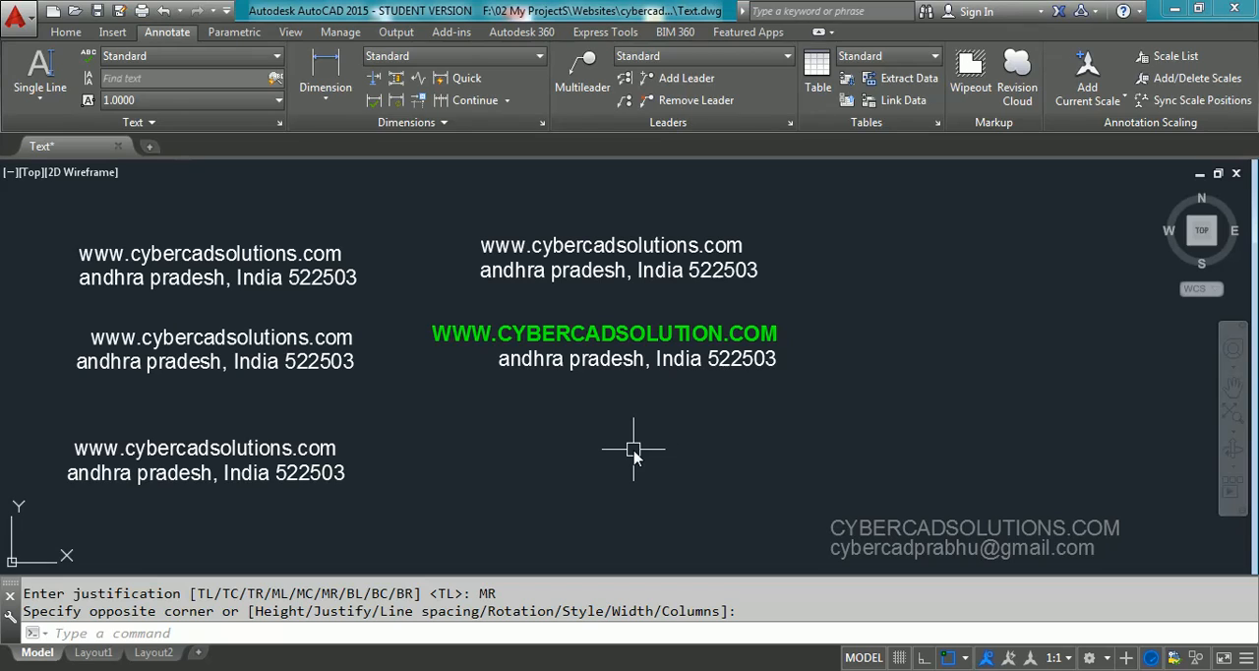
text(t)
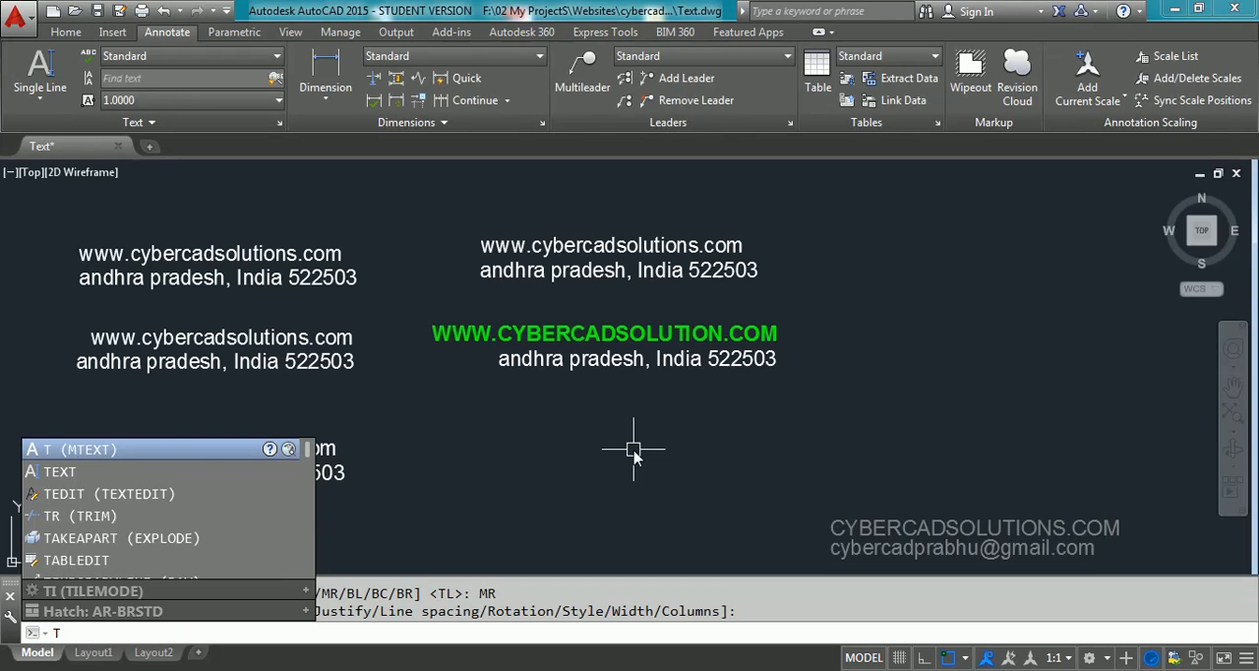
key(Return)
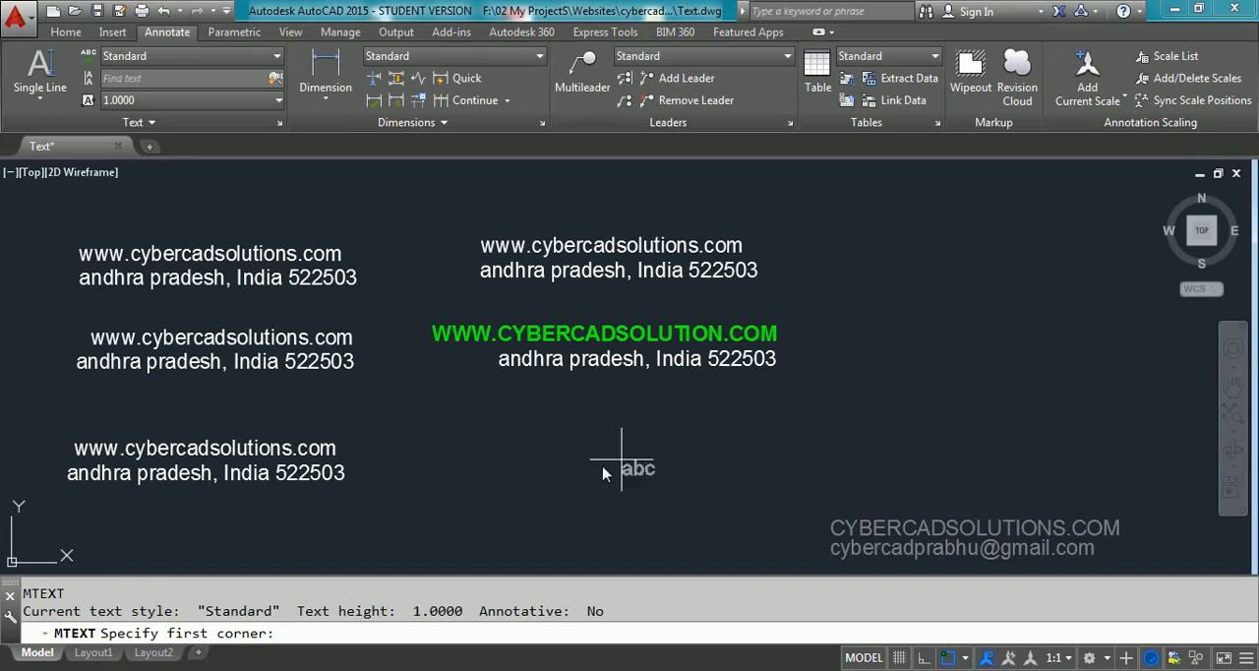
click(426, 423)
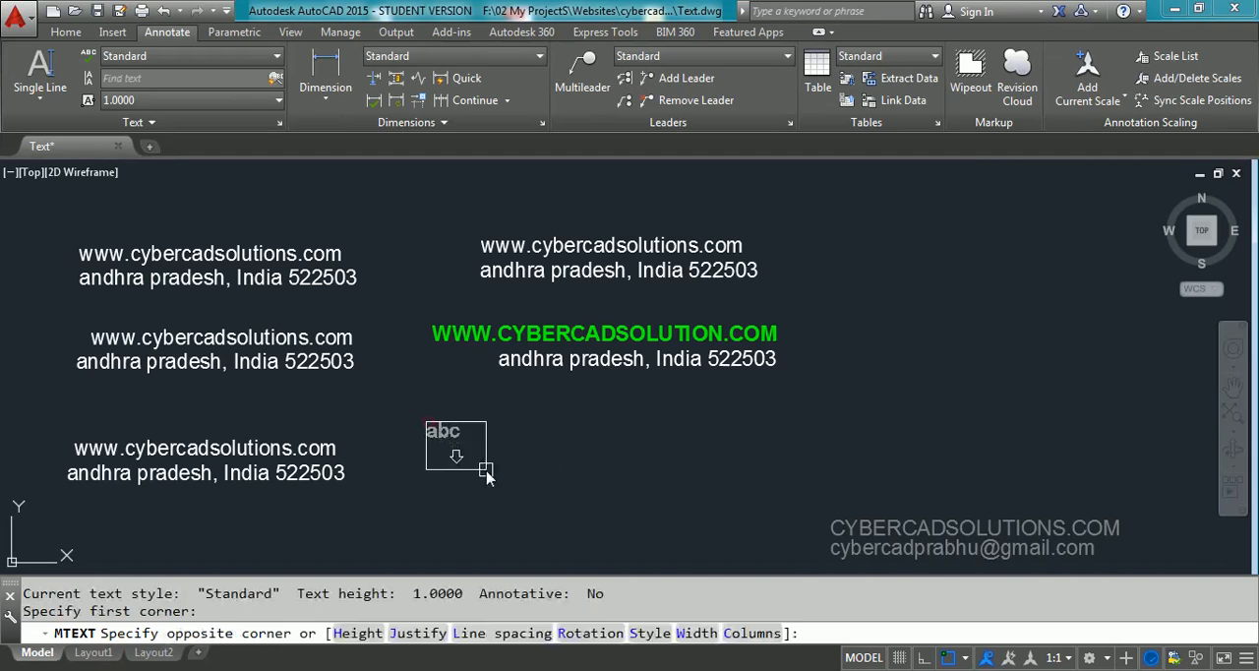
click(419, 633)
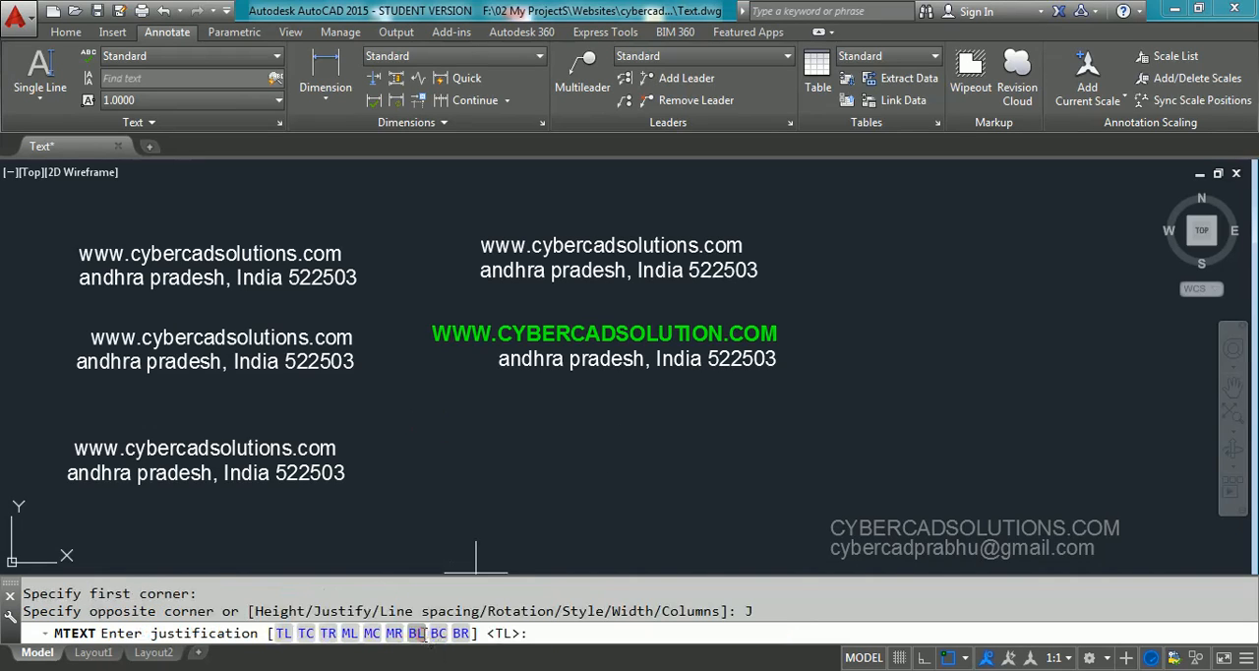
click(373, 634)
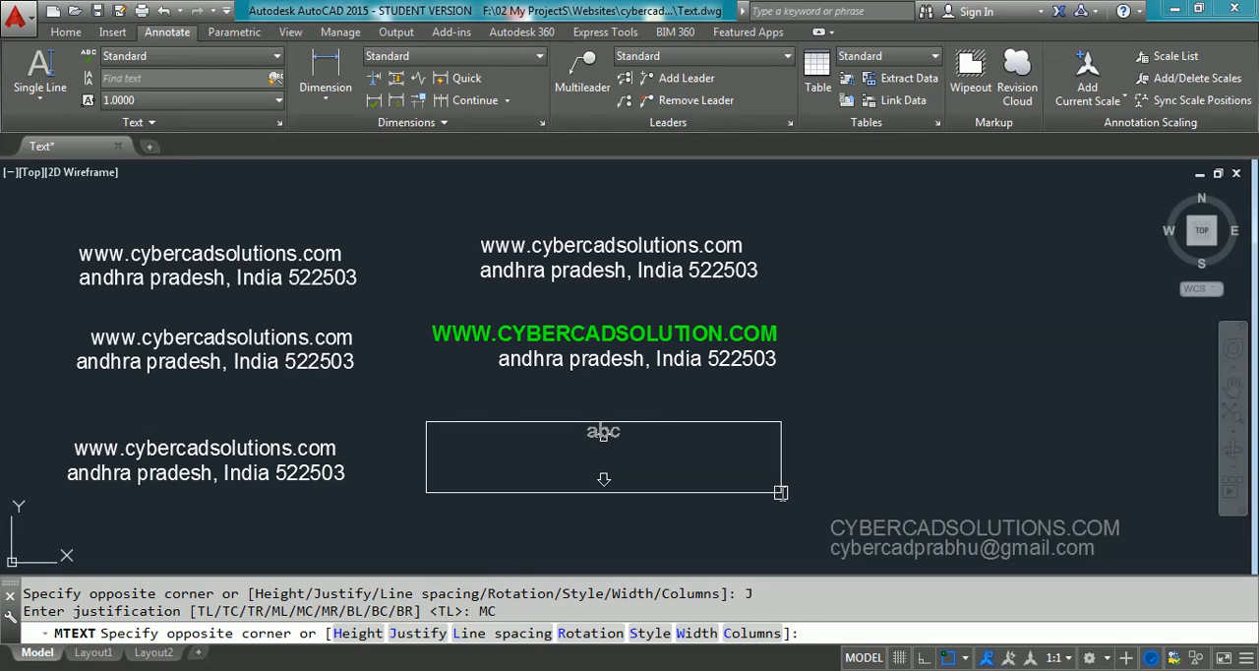
click(780, 492)
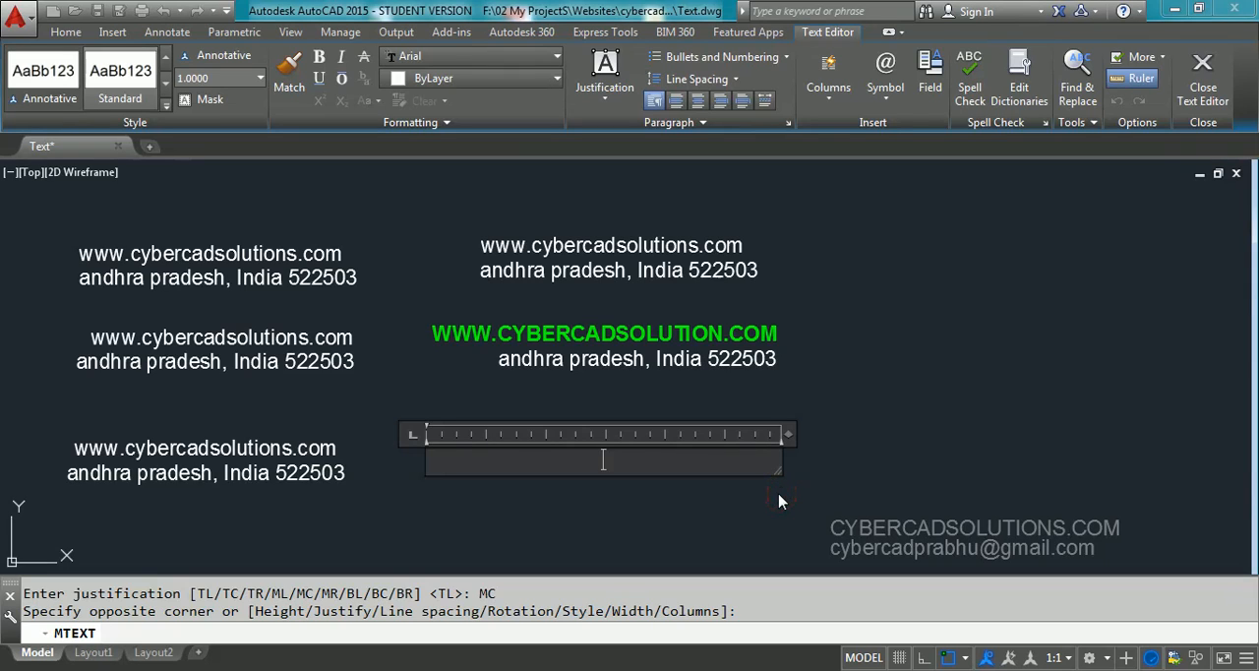
text(www.cybercads)
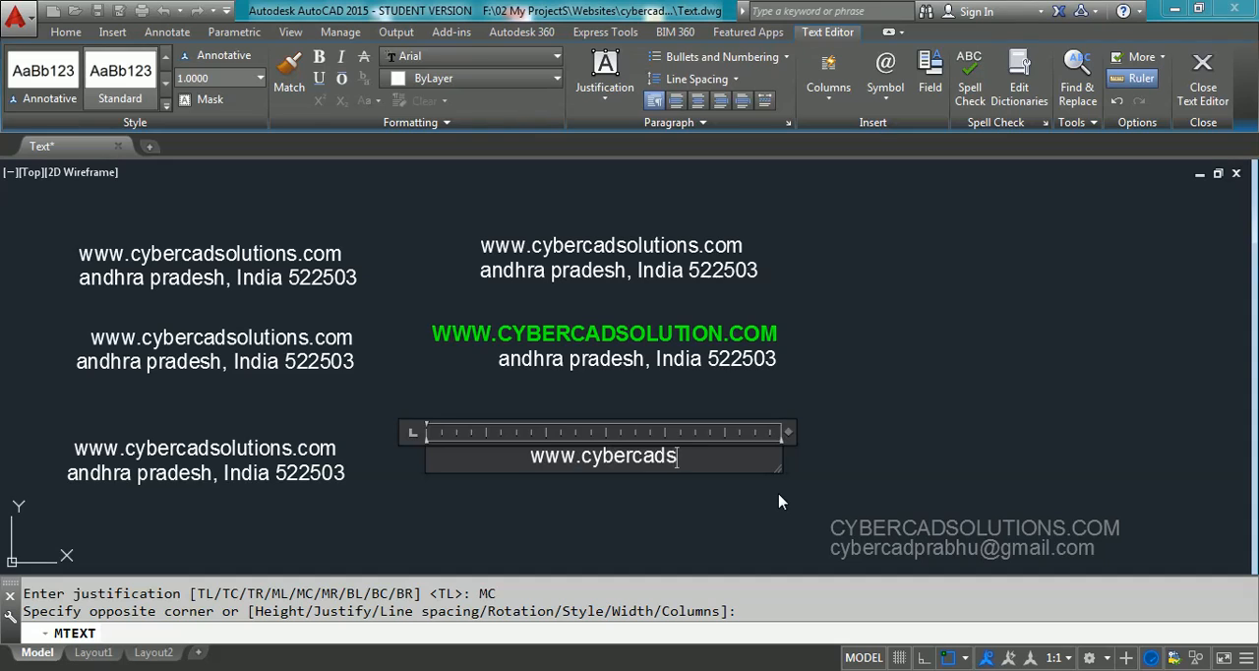
text(oluti)
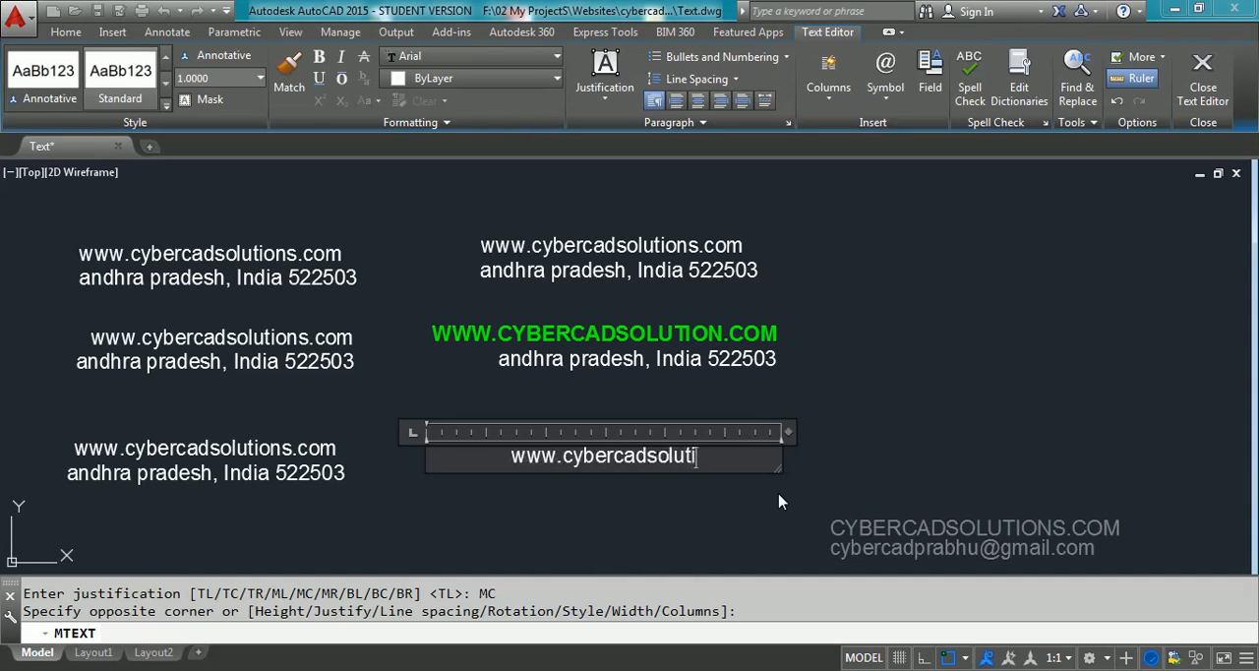
text(ons.com)
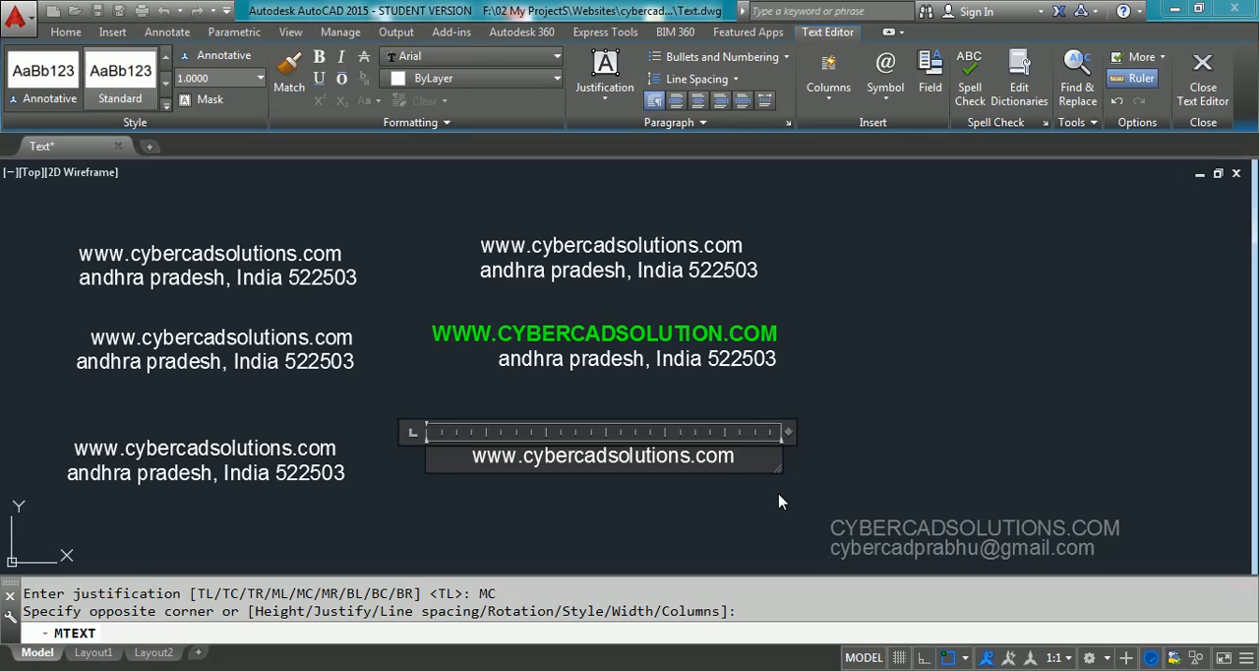
key(Return)
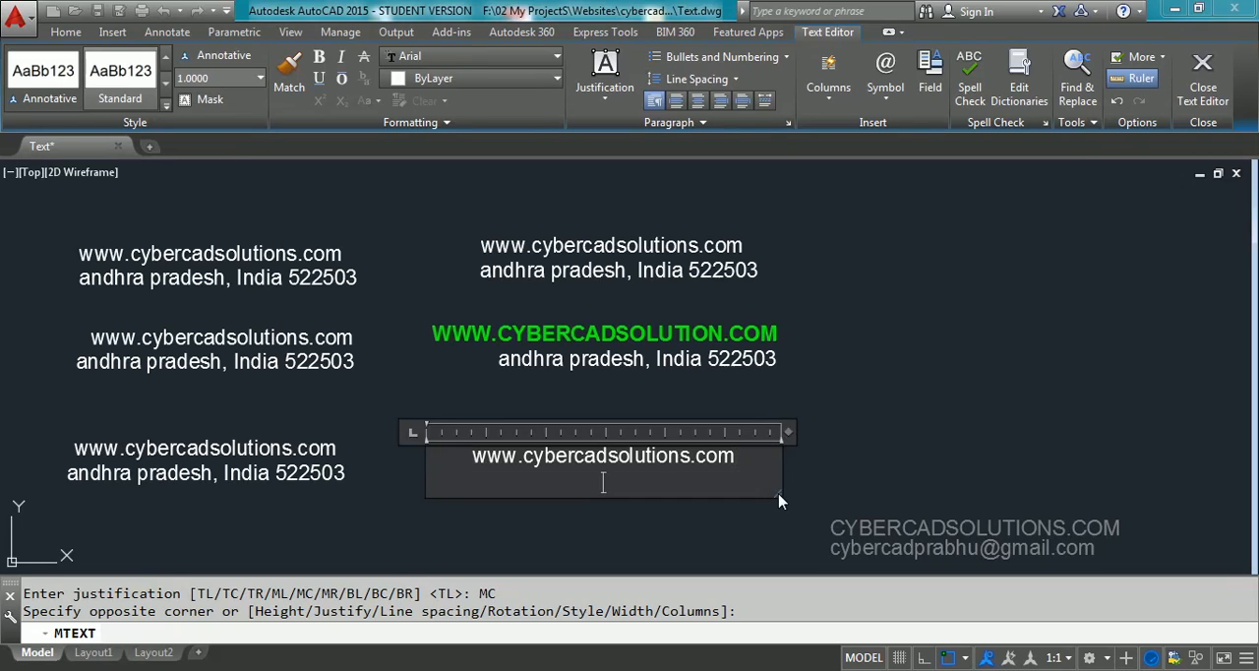
Enter the same state, country and postal code line as the second line and finish the middle-center multiline text
text(andhra pr)
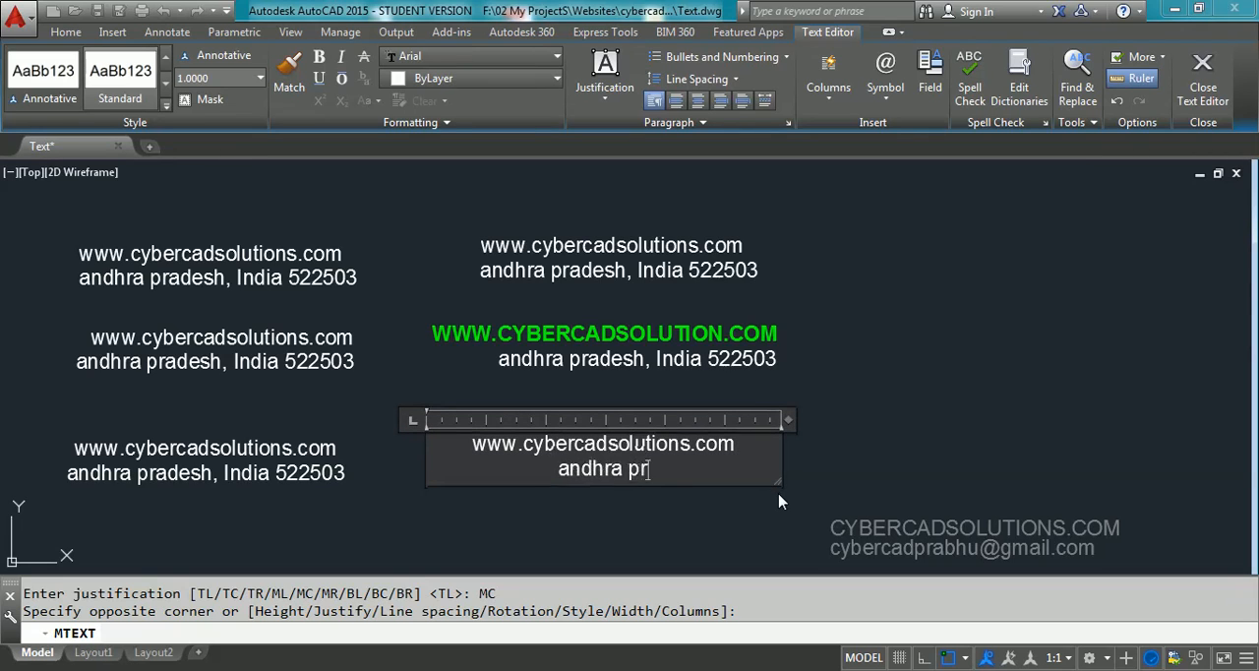
text(adesh, Ind)
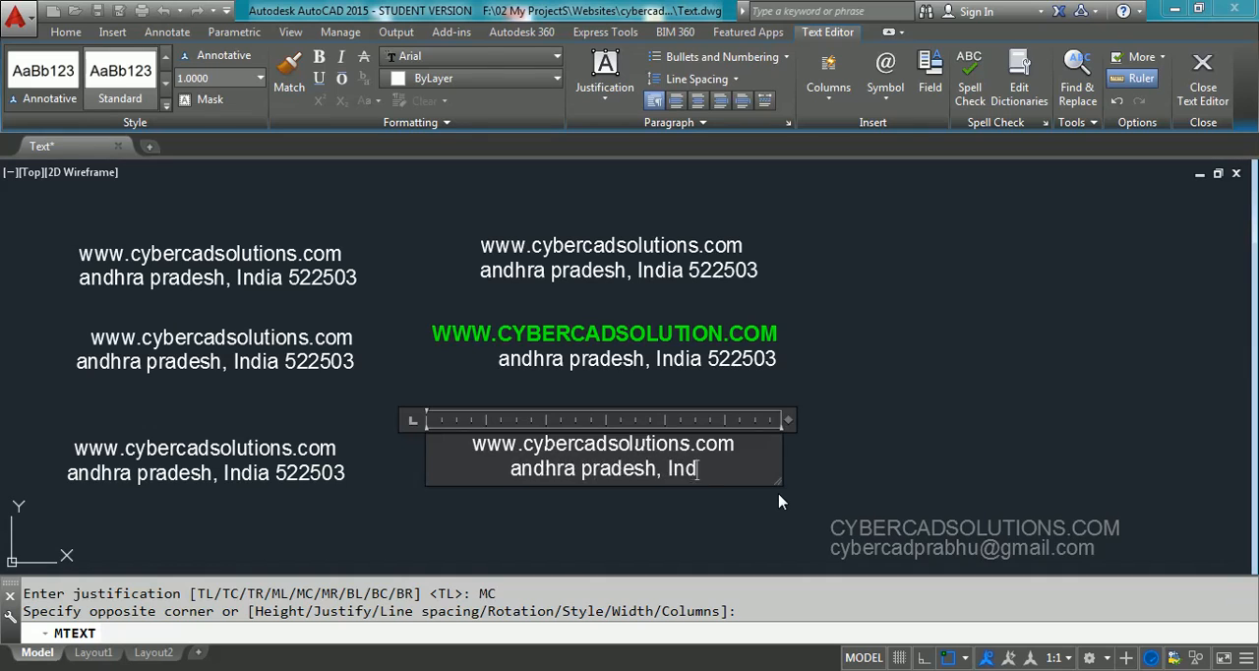
text(ia 522503)
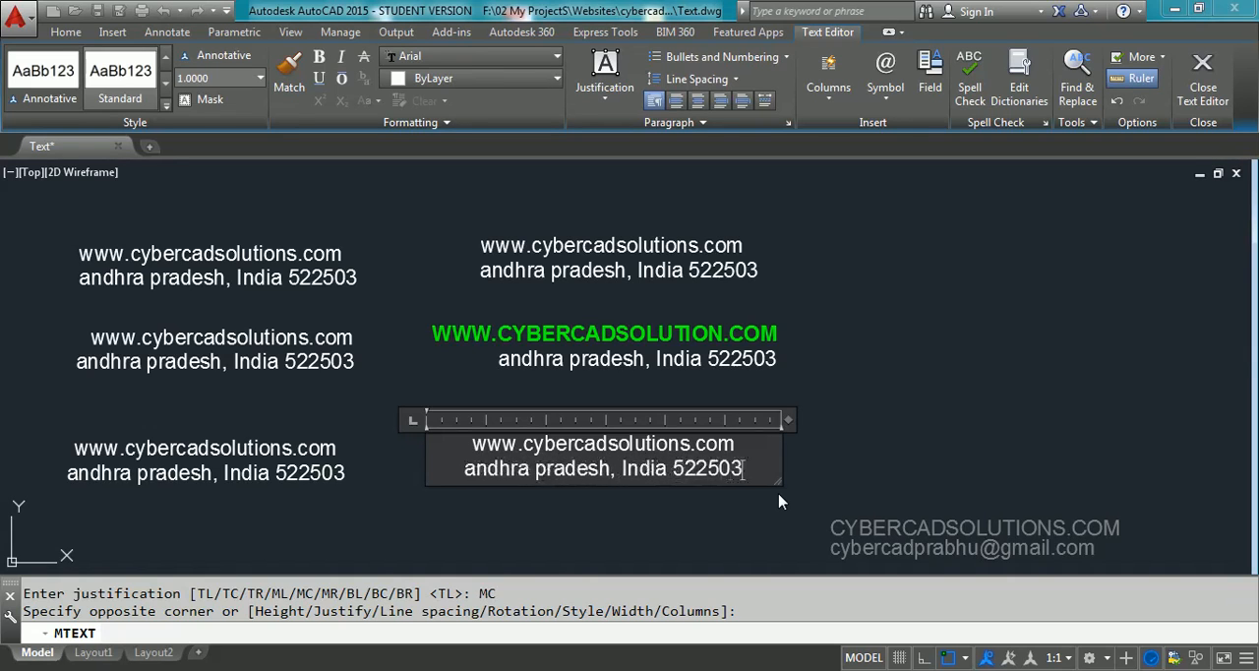
click(1204, 84)
Select the middle-center multiline text to examine its grips, and clear the selection
click(756, 415)
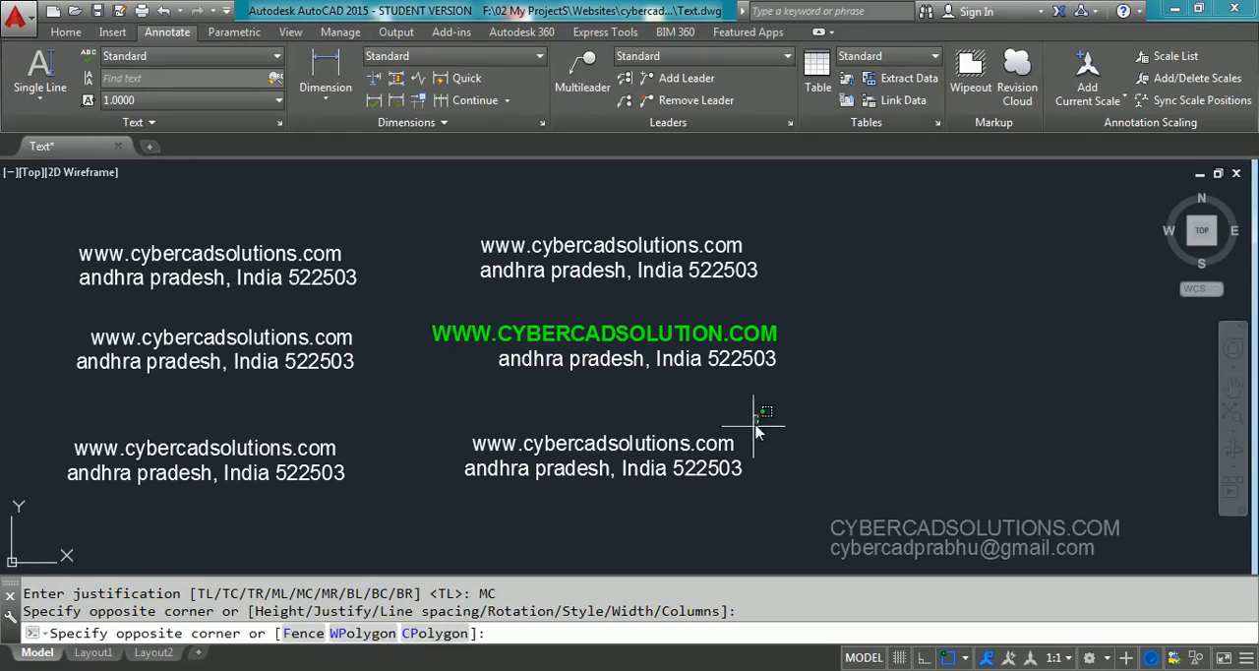
click(718, 448)
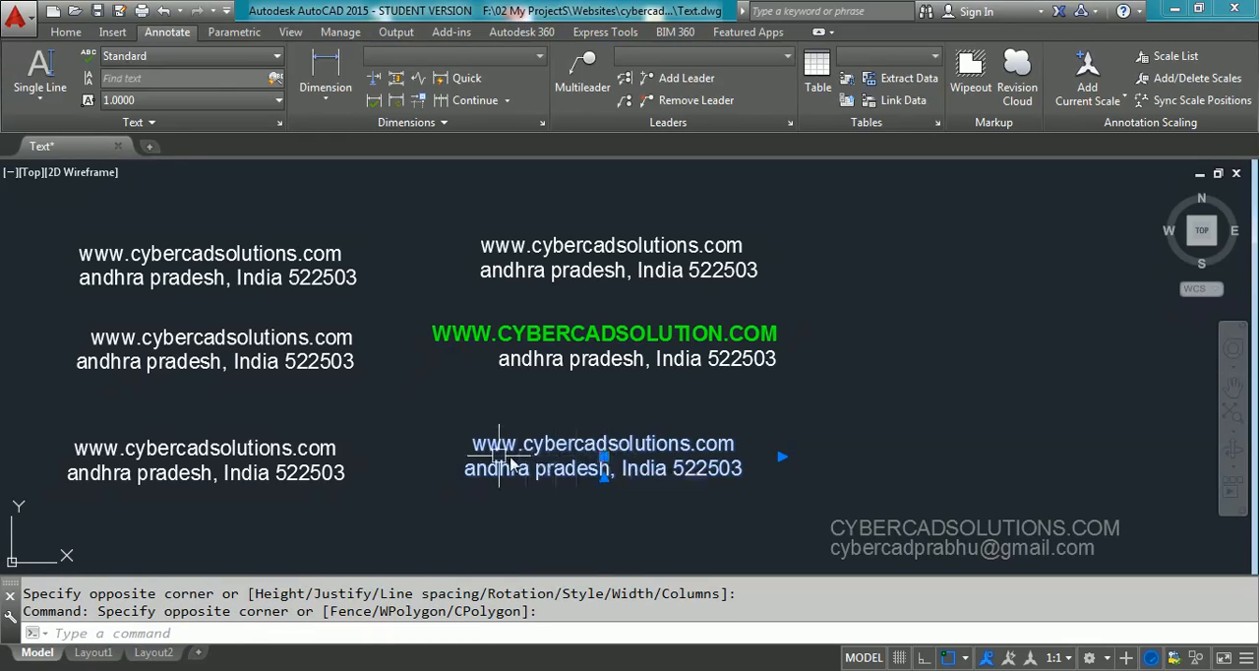
key(Escape)
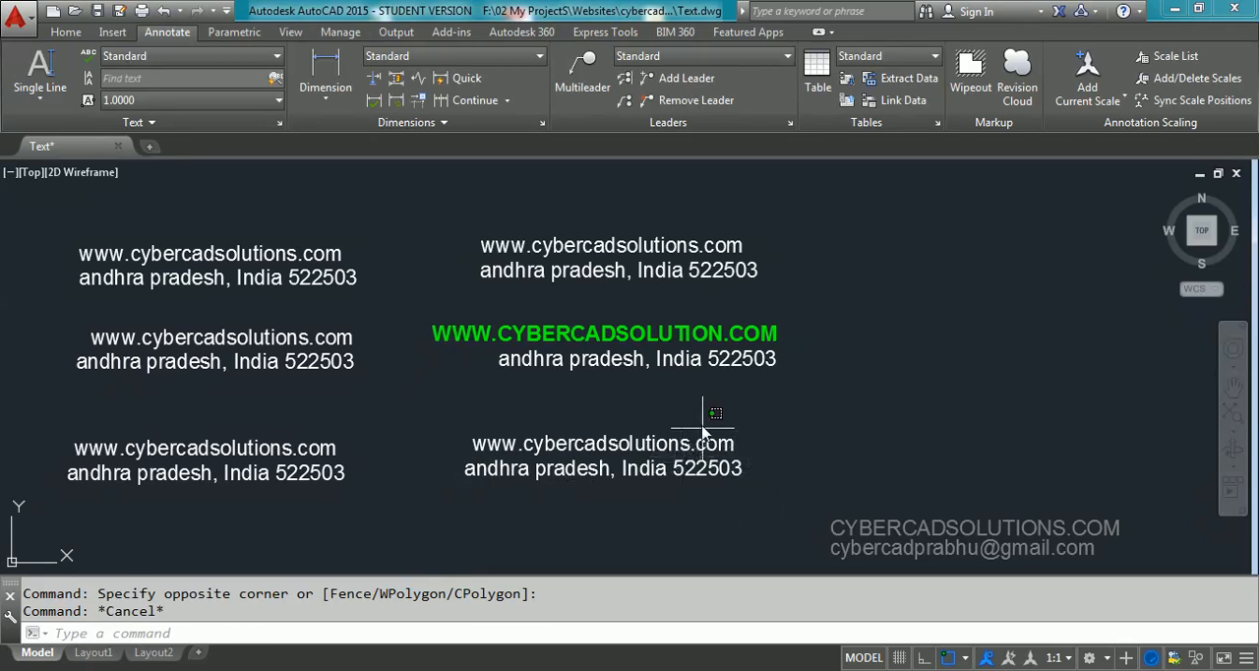
drag(703, 426, 674, 500)
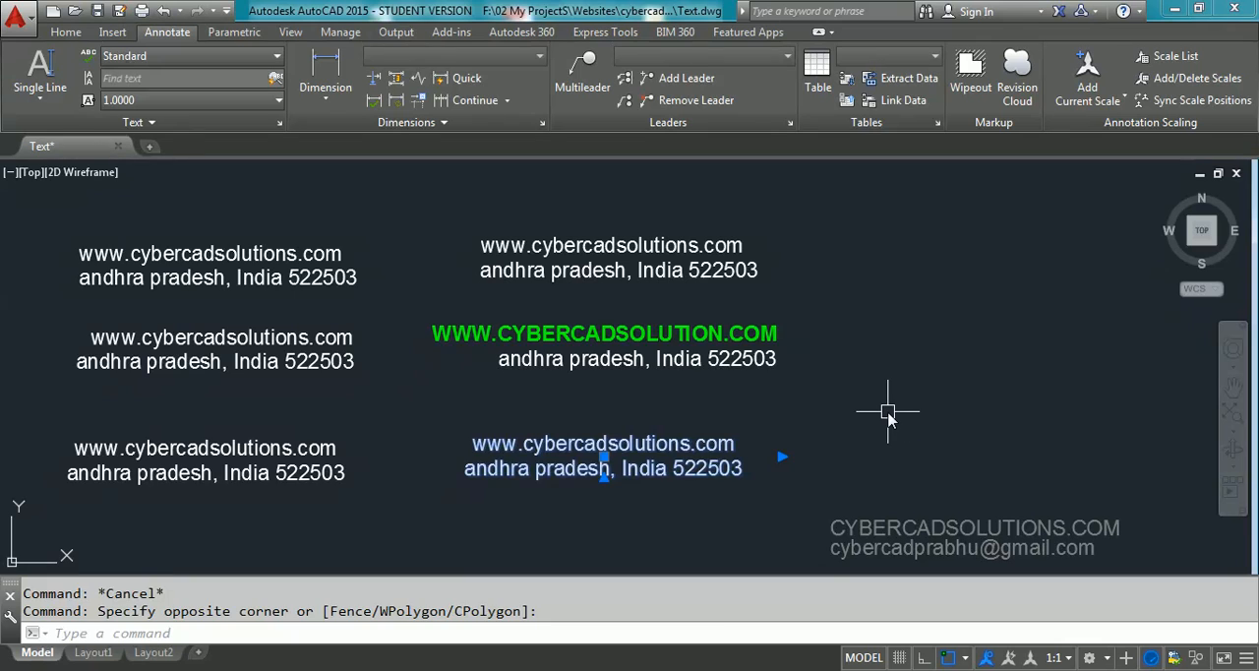
key(Escape)
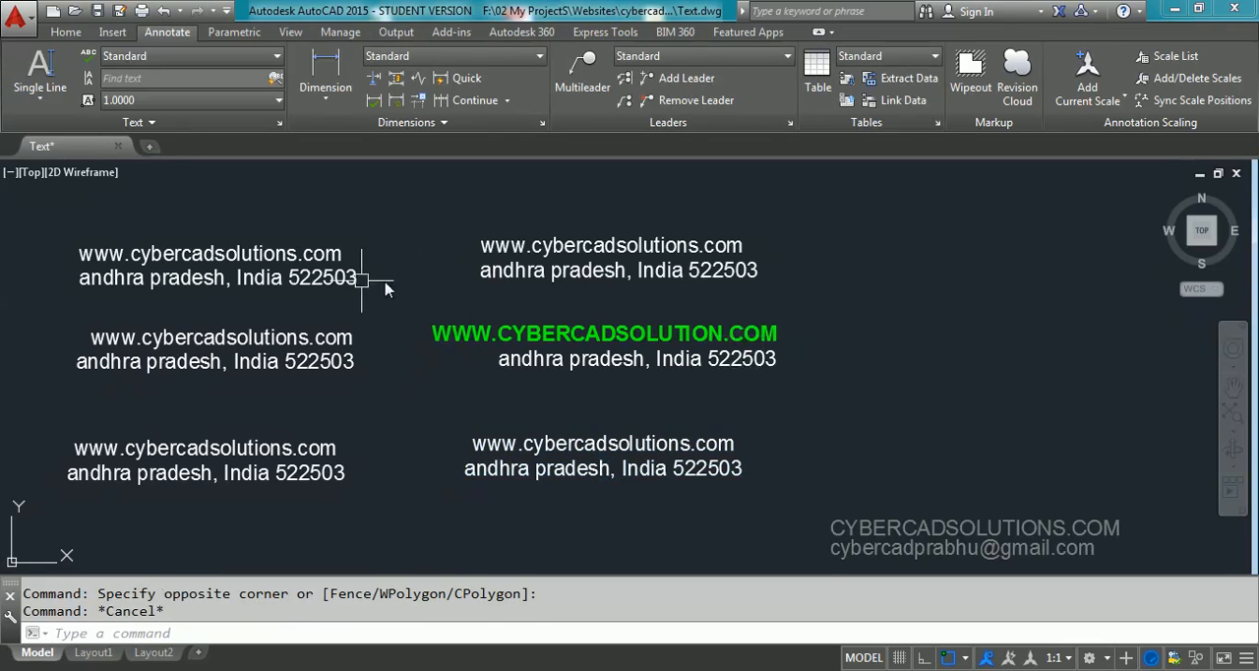
Select several single-line texts and the multiline texts in turn to compare how their lines are grouped, clearing the selection each time
click(319, 268)
click(359, 352)
click(353, 366)
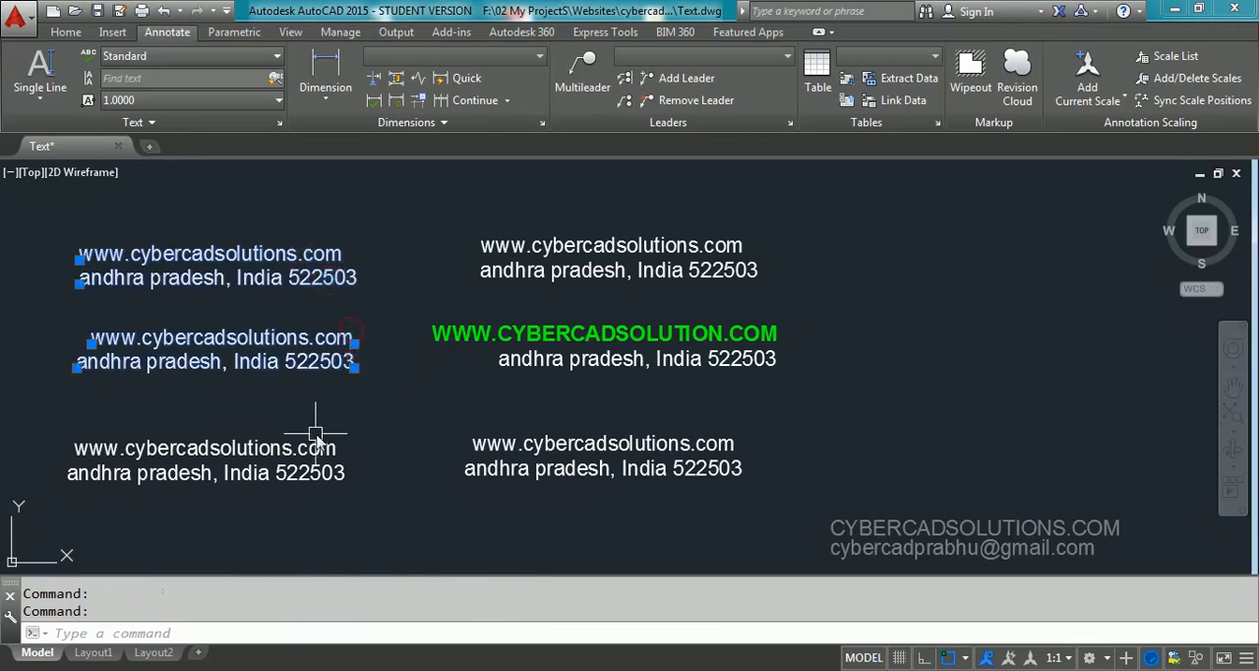
click(316, 433)
key(Escape)
key(Escape)
click(649, 203)
click(557, 482)
key(Escape)
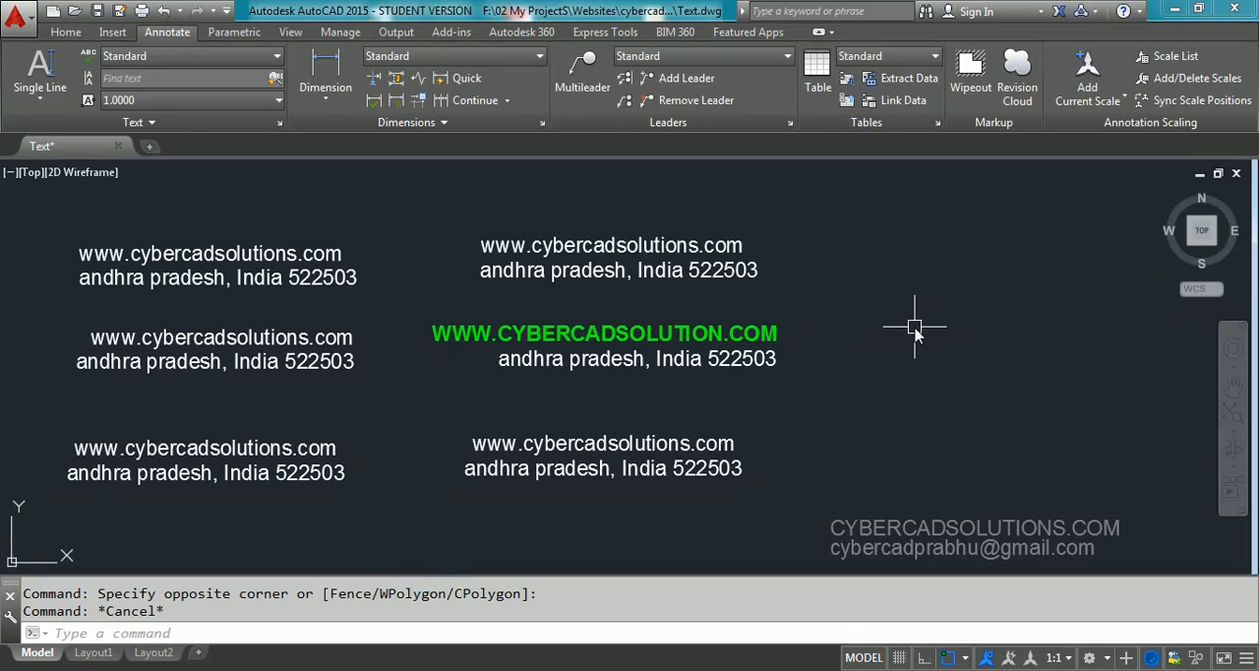
Edit the second line of the uppermost single-line text with TEXTEDIT, replacing its content with the person's name
text(ed)
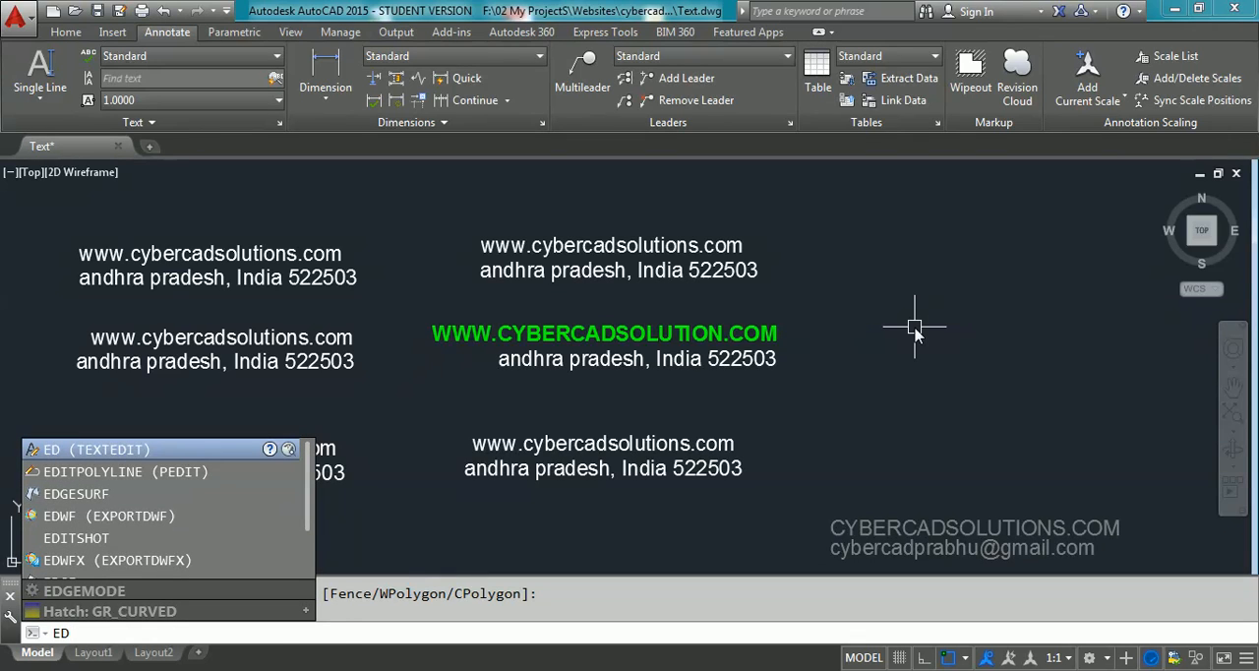
key(Return)
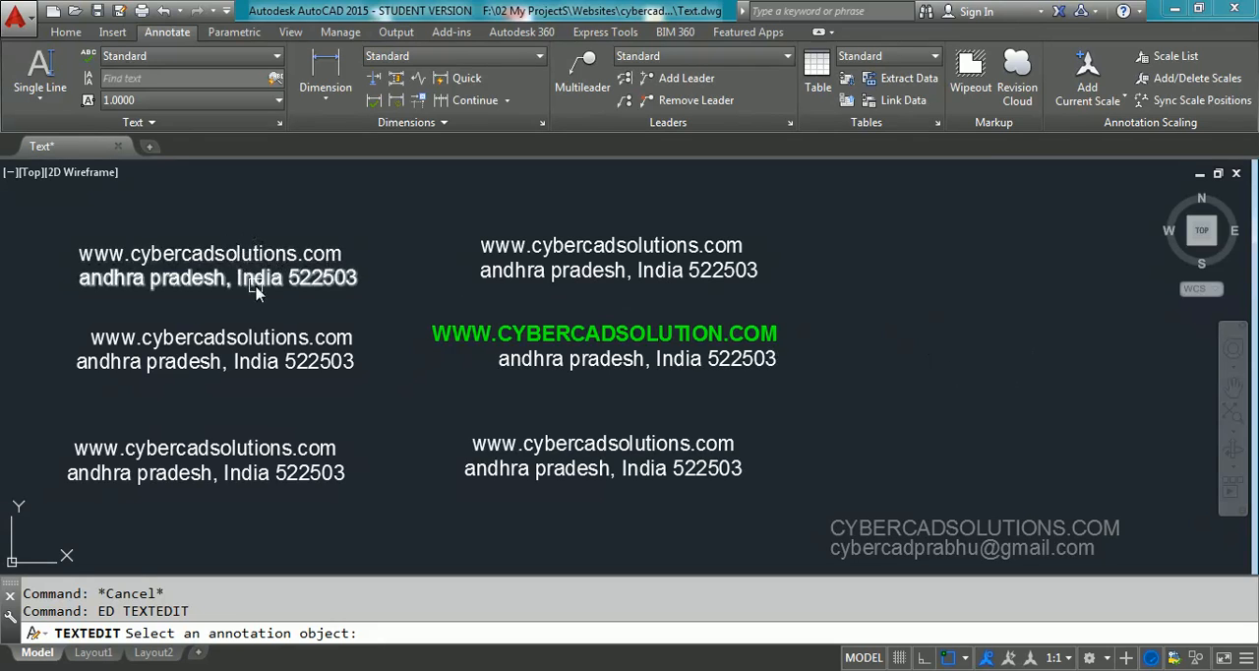
click(317, 284)
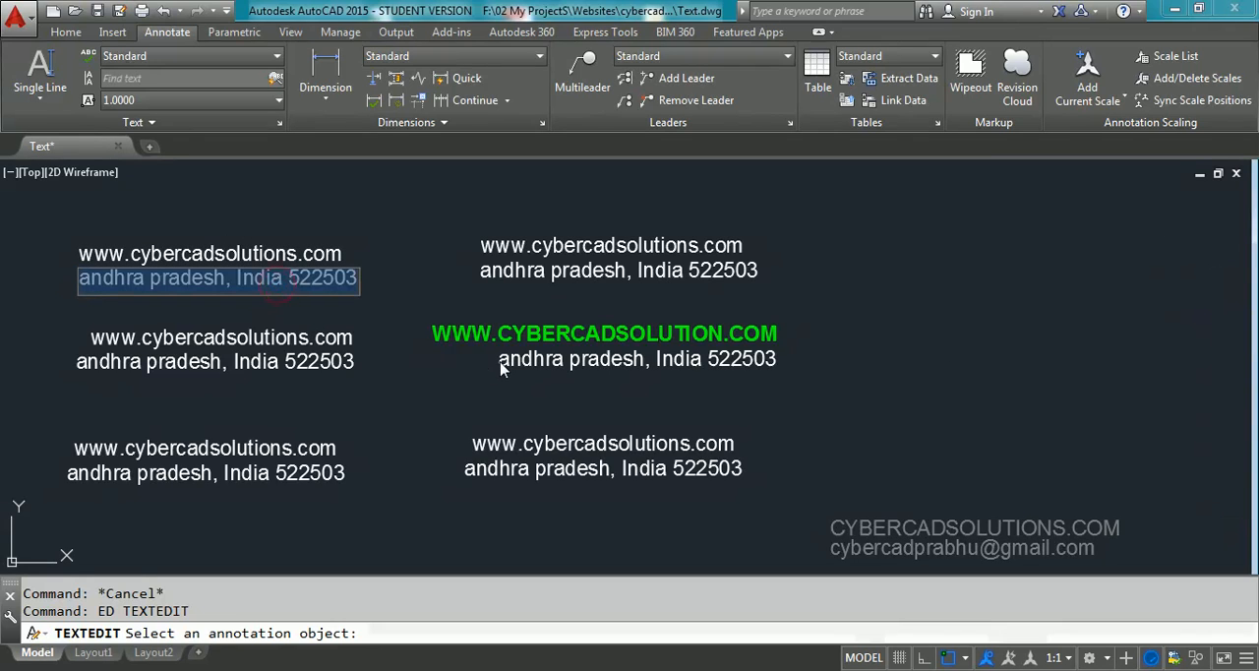
text(prabhu)
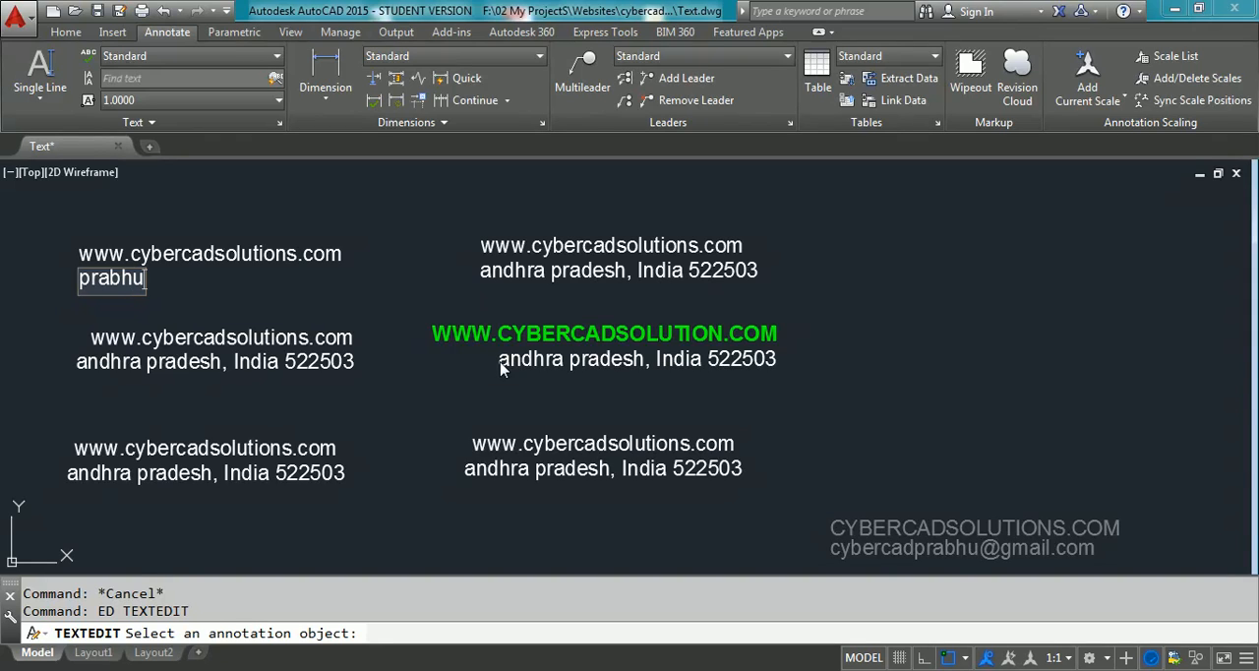
key(Return)
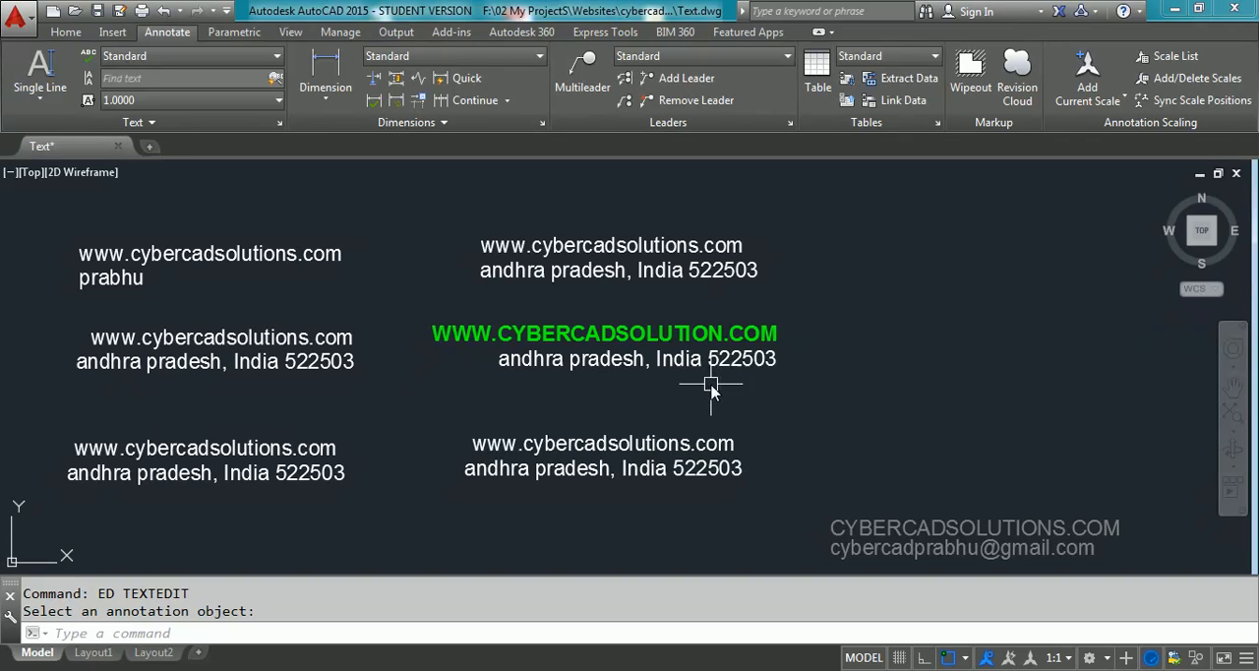
Edit the green right-justified multiline text, recoloring its web address line yellow and widening the text box to span that line
text(ed)
key(Return)
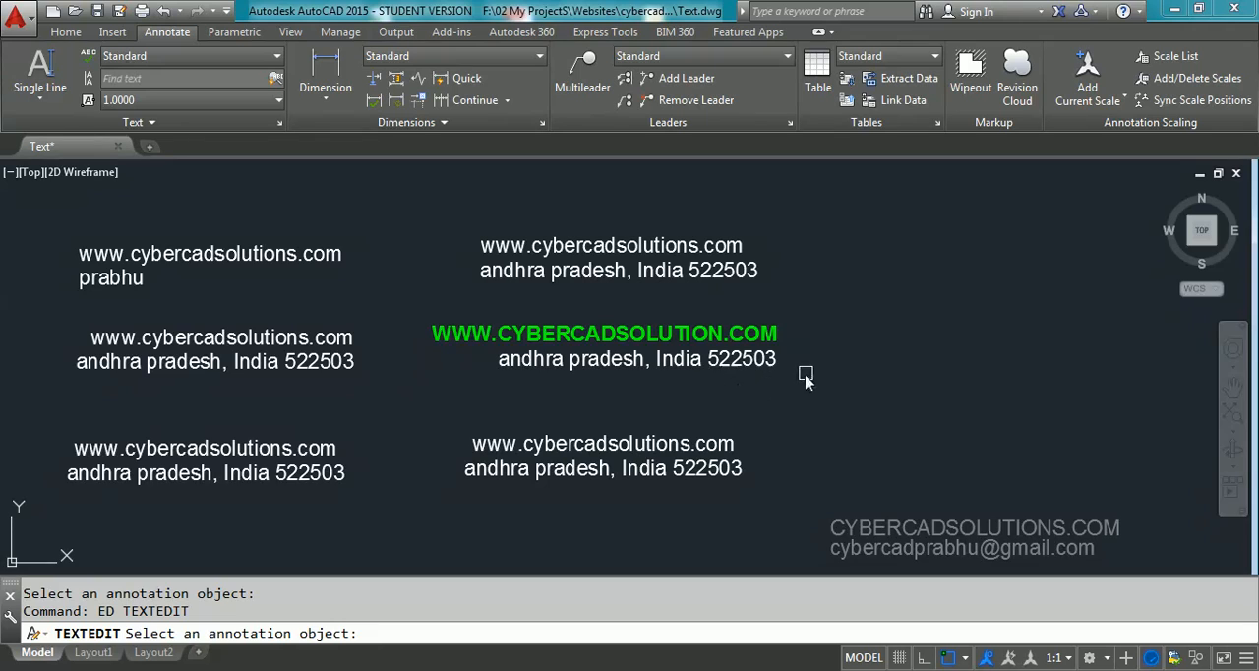
click(691, 335)
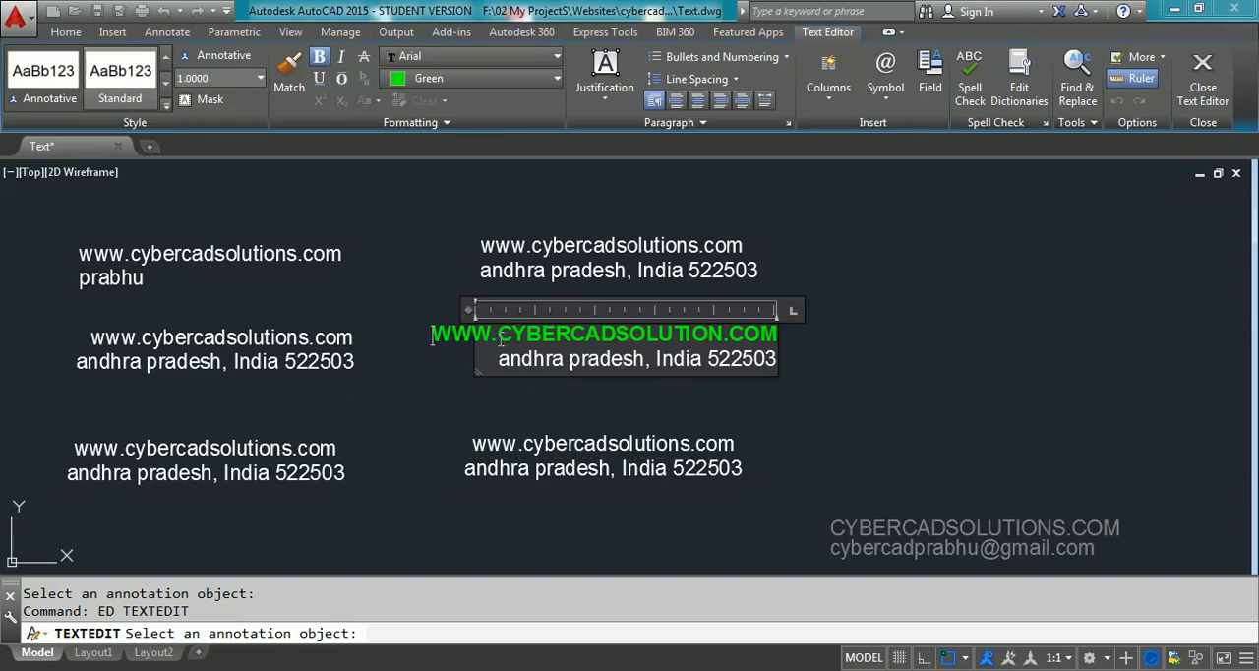
drag(433, 333, 774, 334)
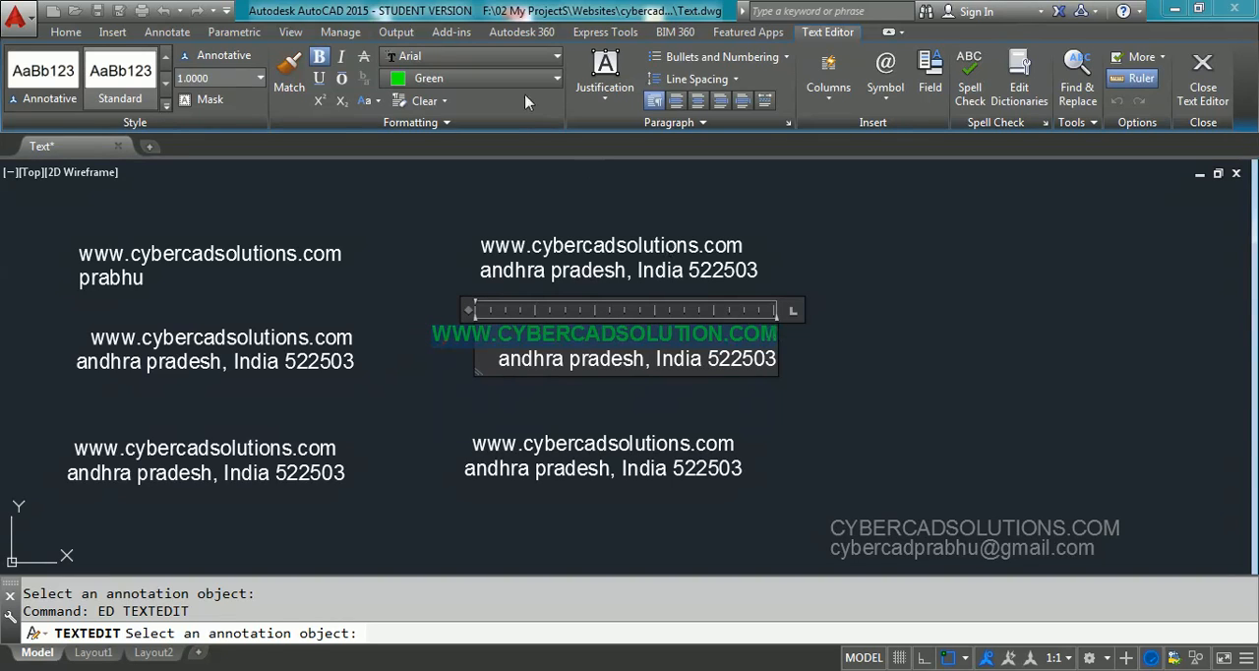
click(505, 78)
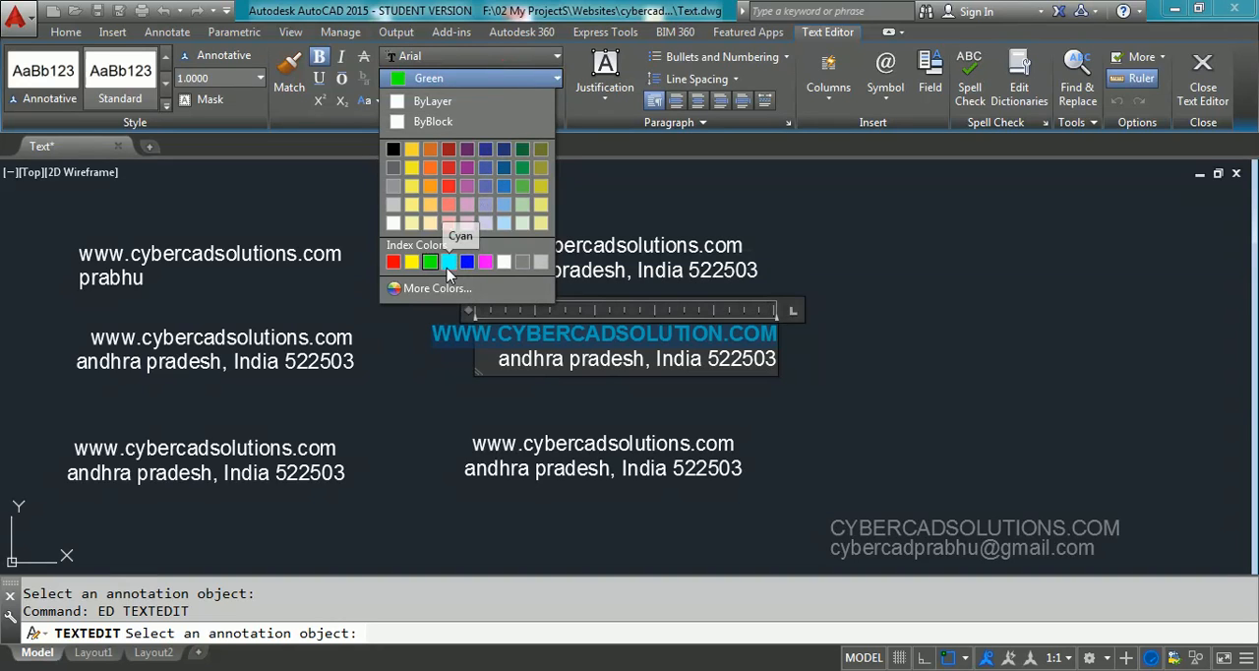
click(411, 261)
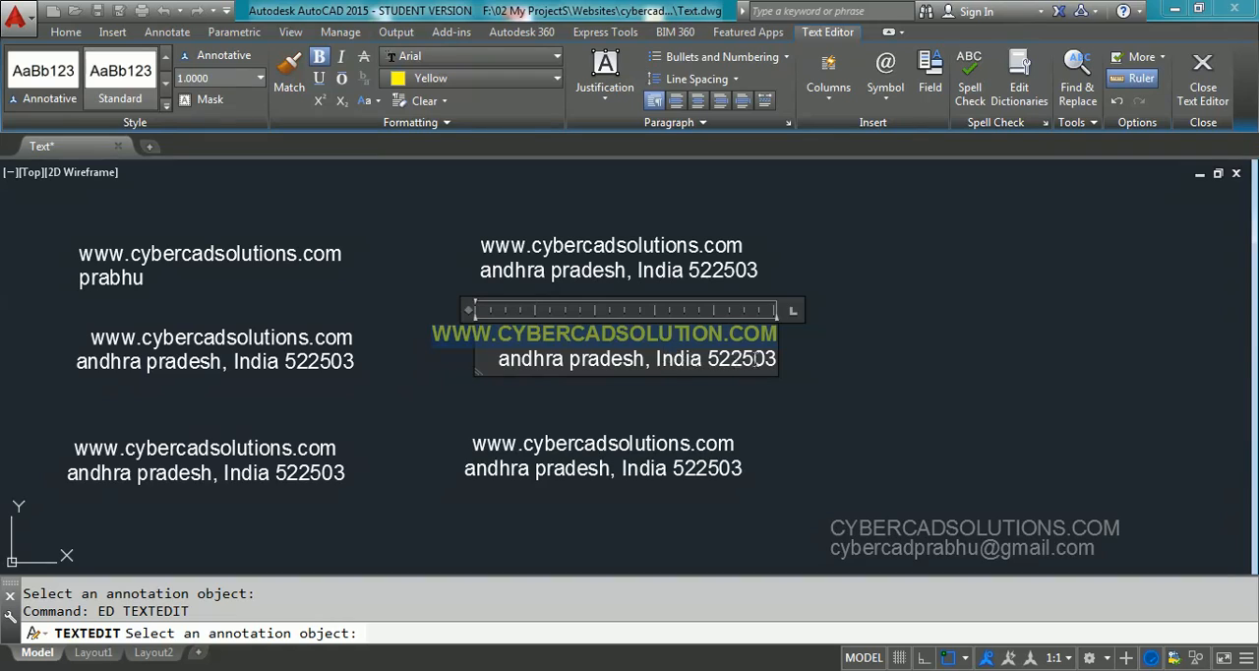
drag(468, 308, 415, 308)
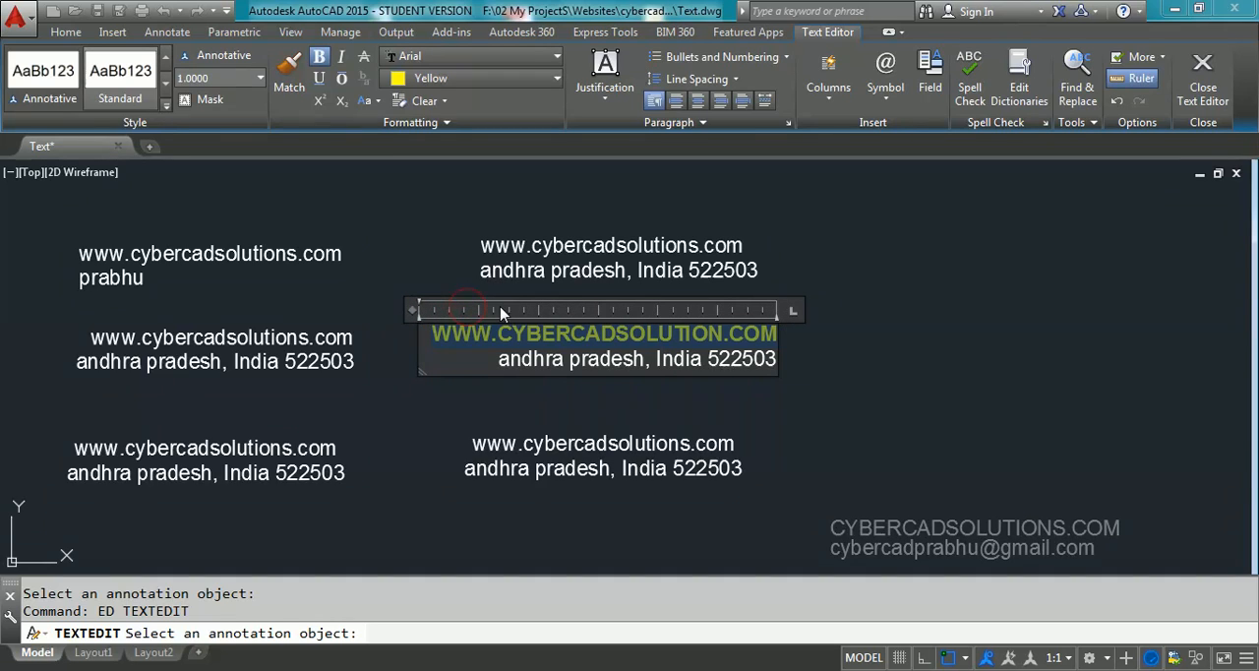
Underline the yellow web address line and set its text height to 1.25
click(321, 82)
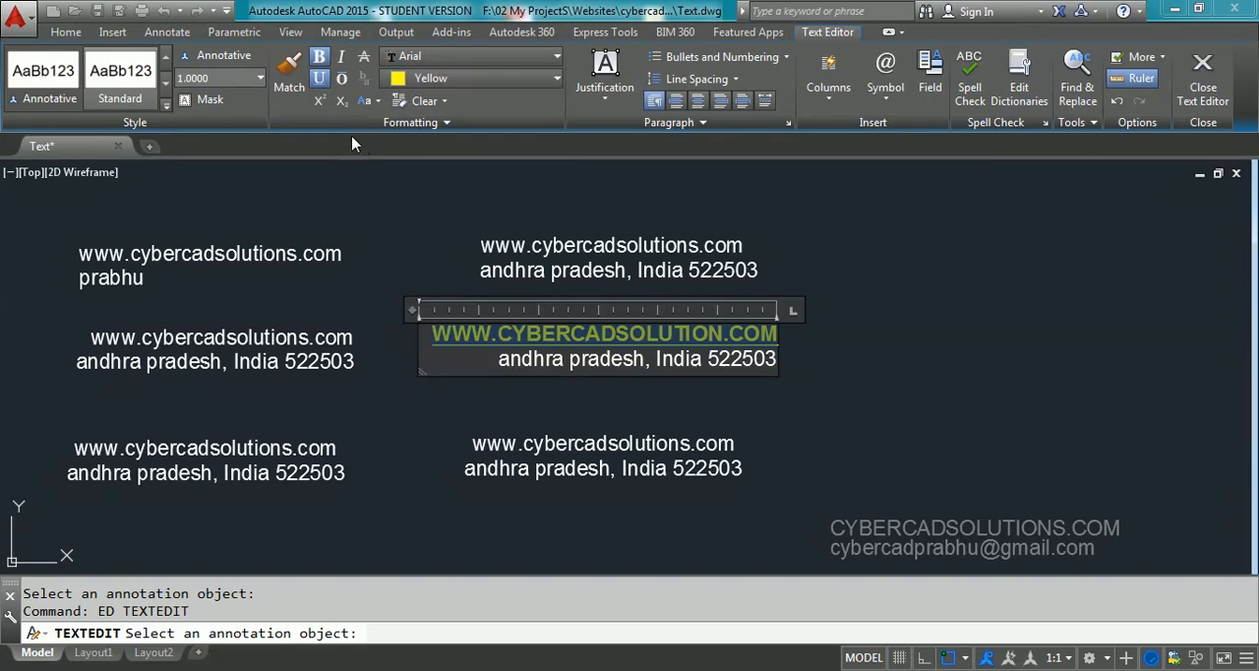
click(236, 80)
text(1.25)
key(Return)
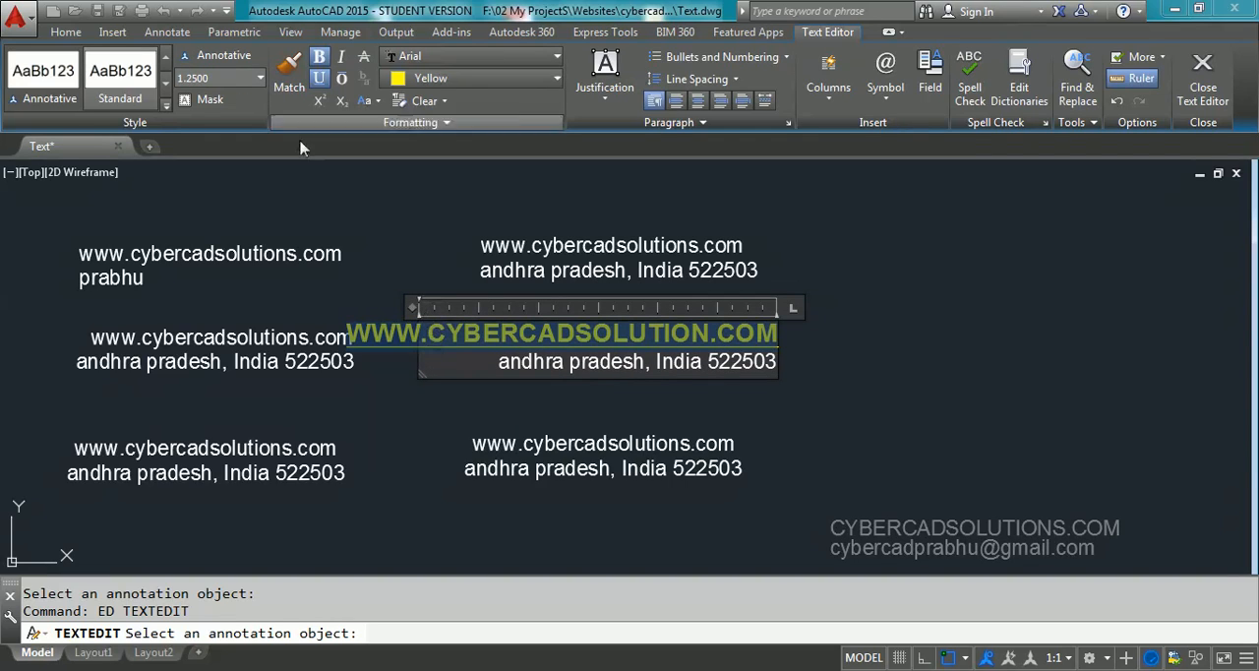
Try a text height of 0.8 on the yellow web address line, and finally set it to 1.0
click(219, 78)
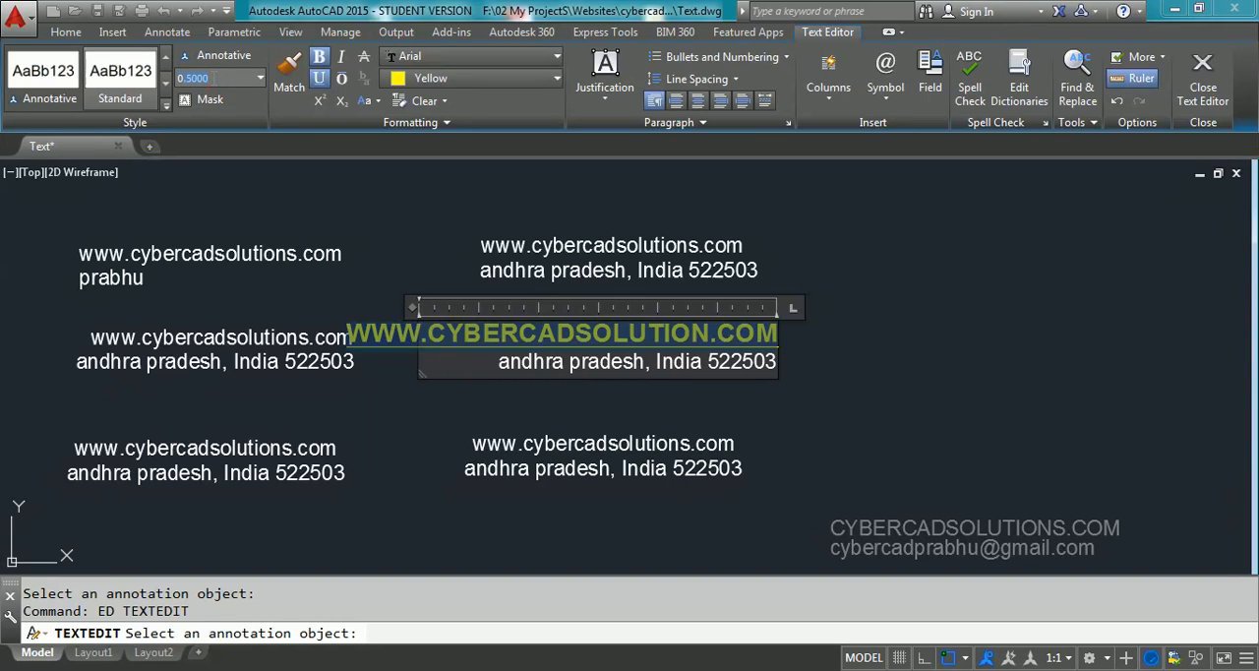
text(0.8)
key(Return)
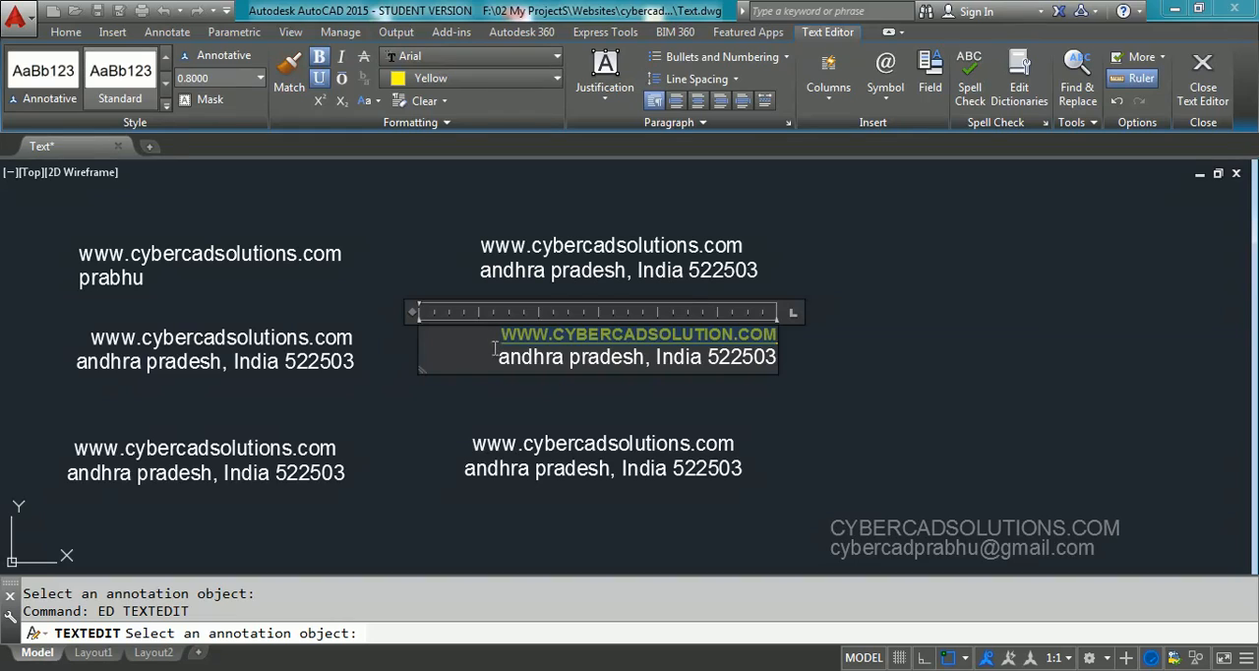
drag(496, 339, 784, 339)
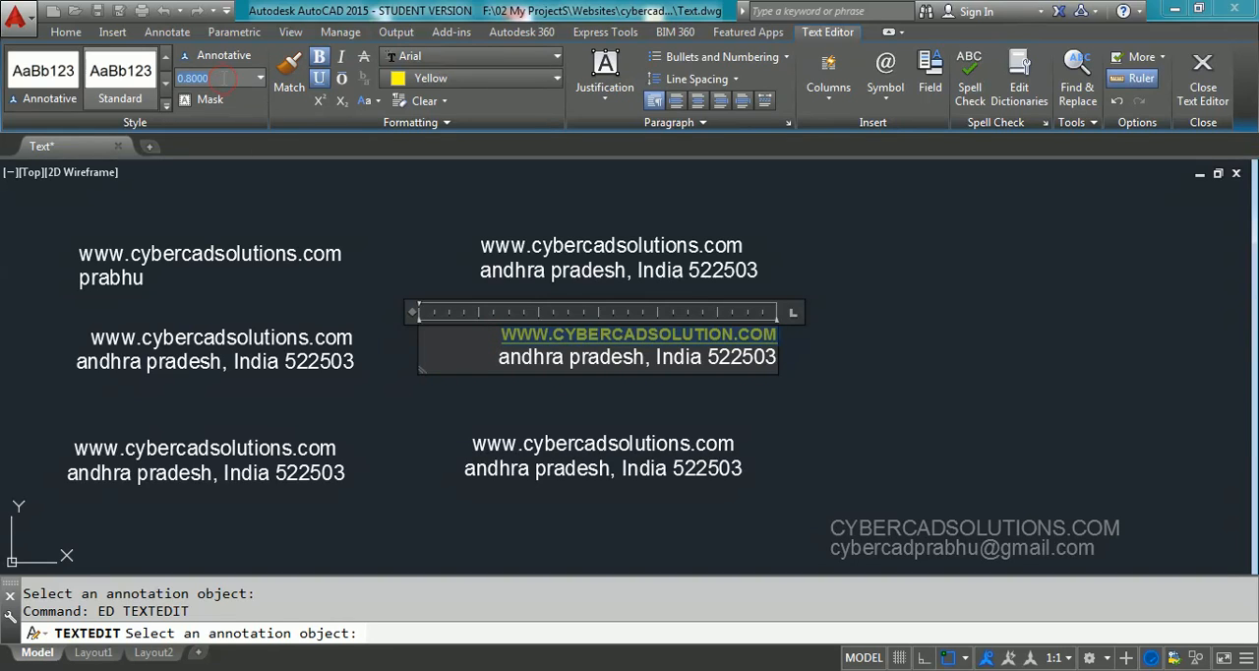
key(Return)
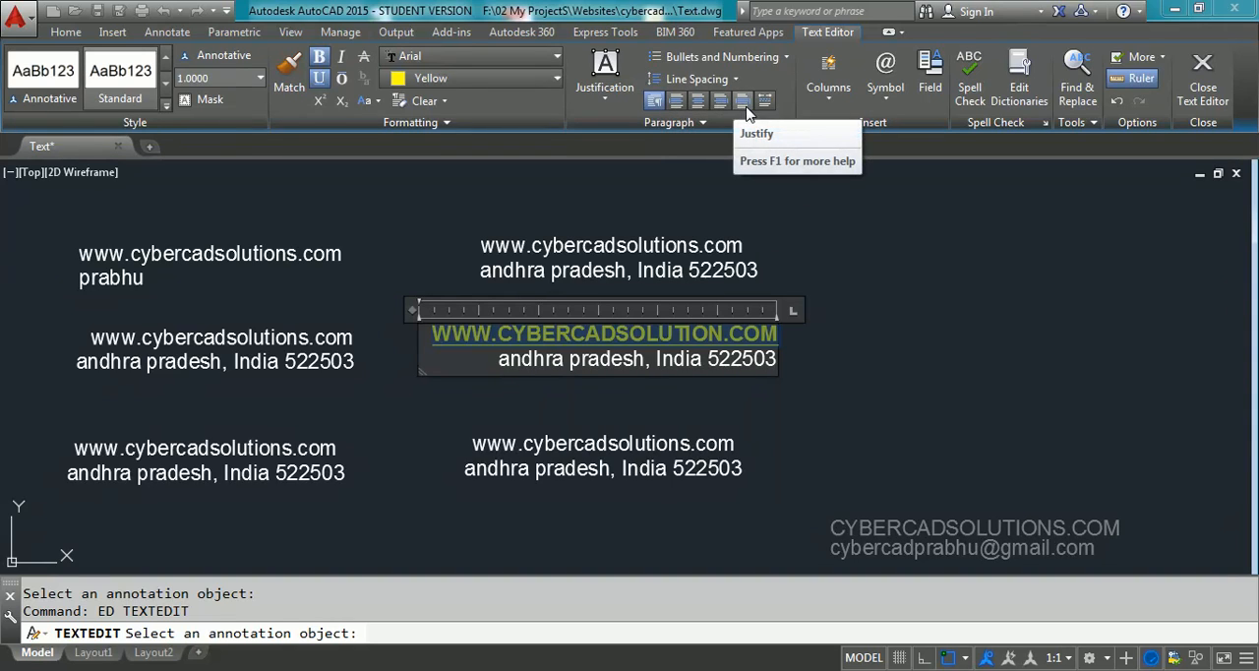
Select both lines of the multiline text, try left alignment, apply center alignment, and finish editing the text
click(576, 336)
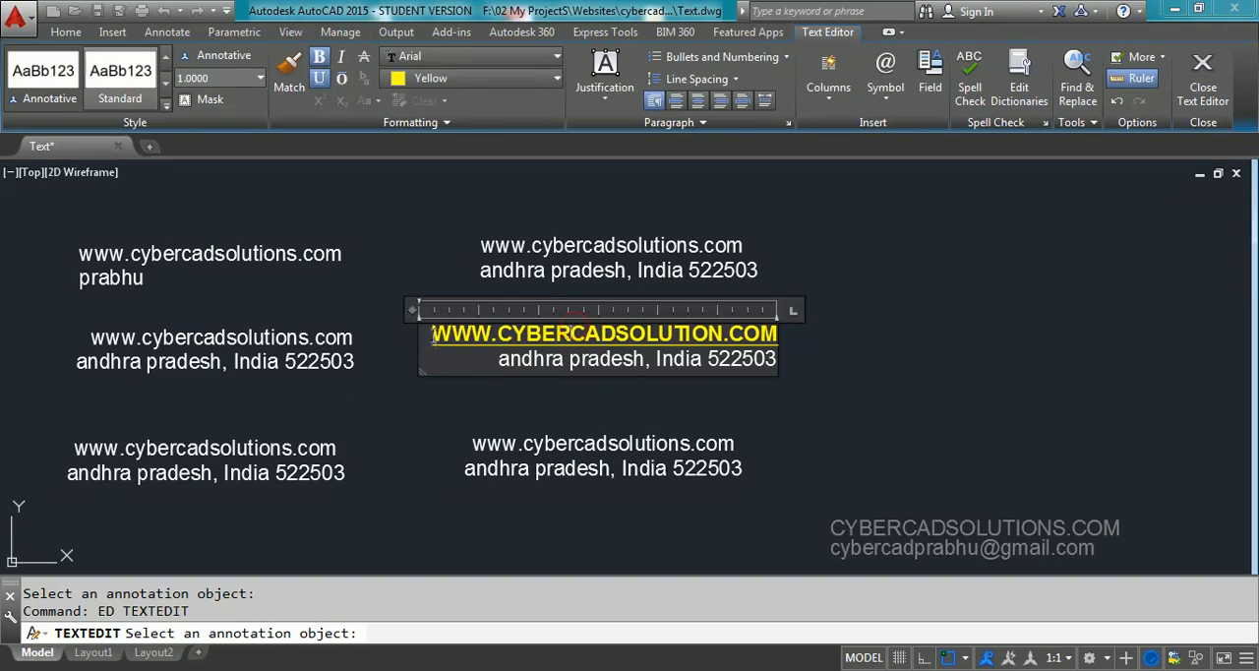
drag(432, 335, 782, 366)
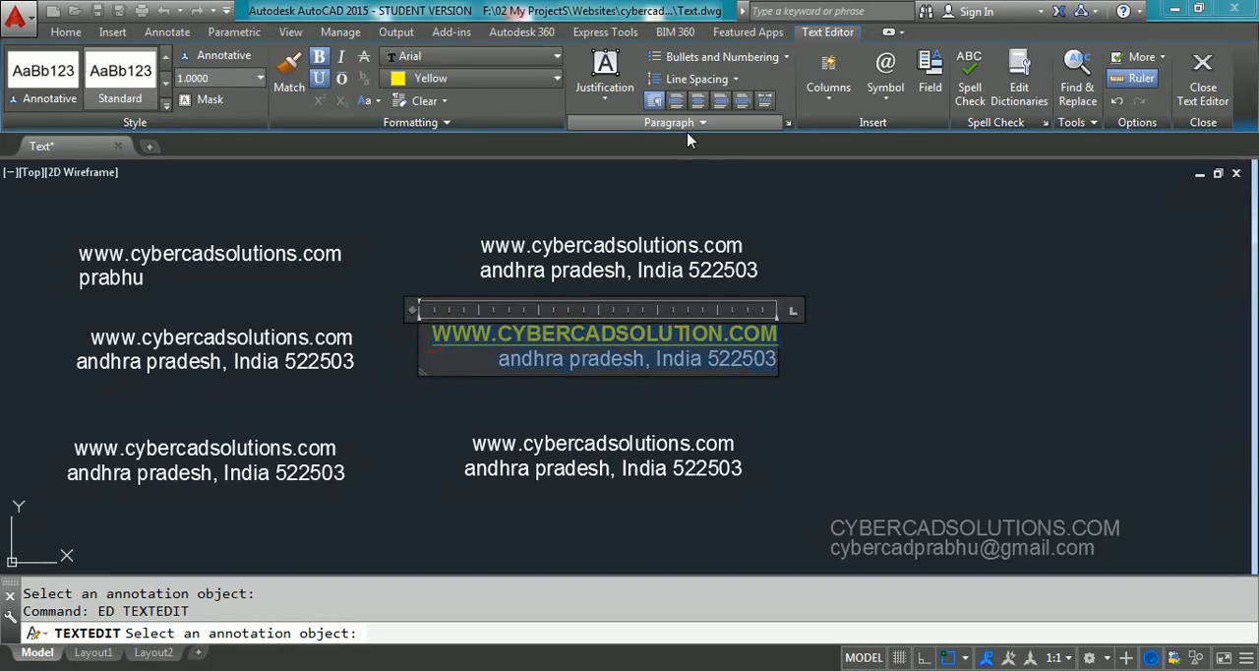
click(677, 101)
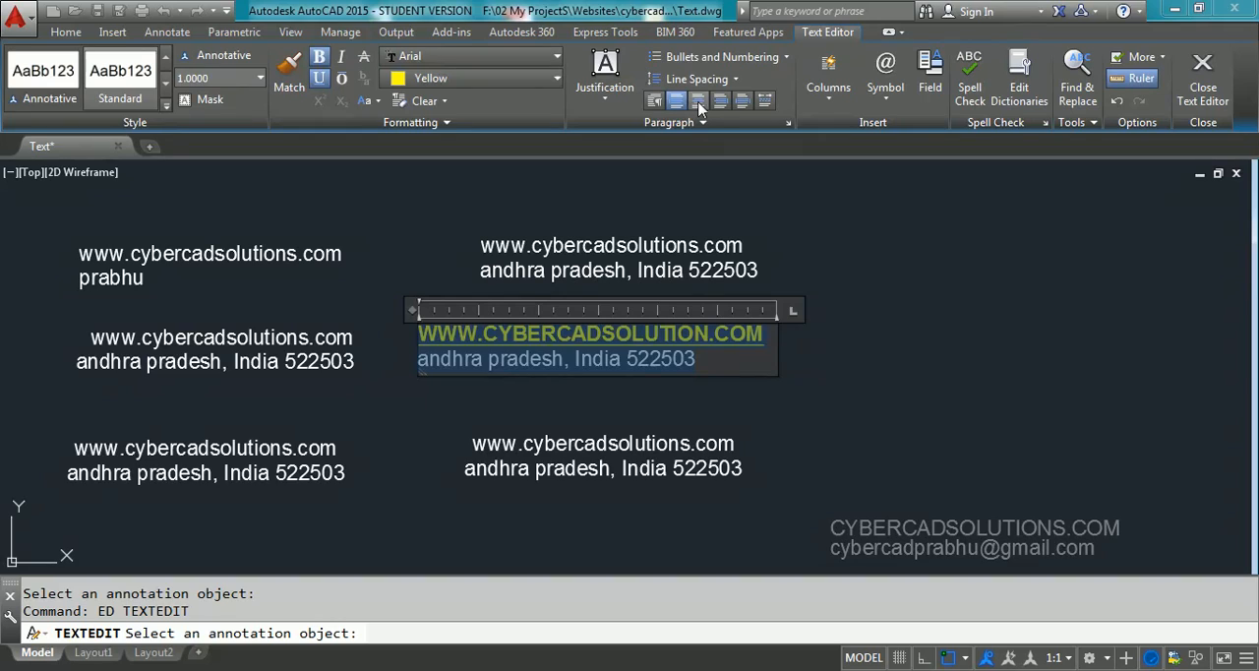
click(697, 101)
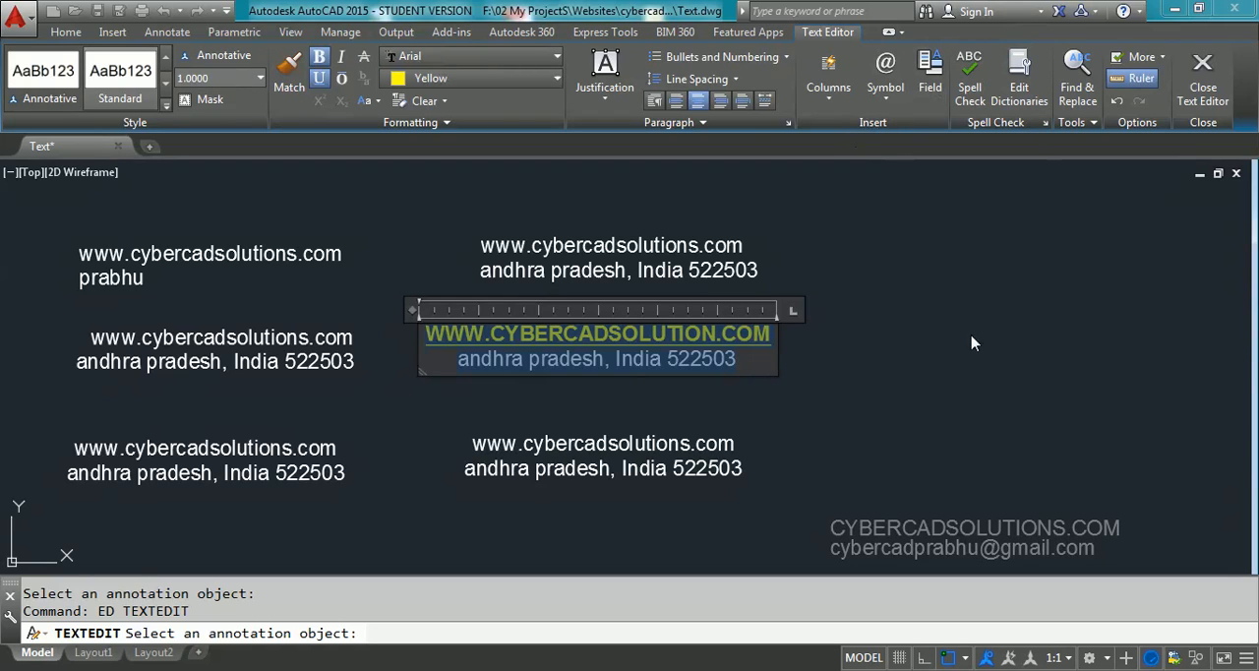
click(1203, 95)
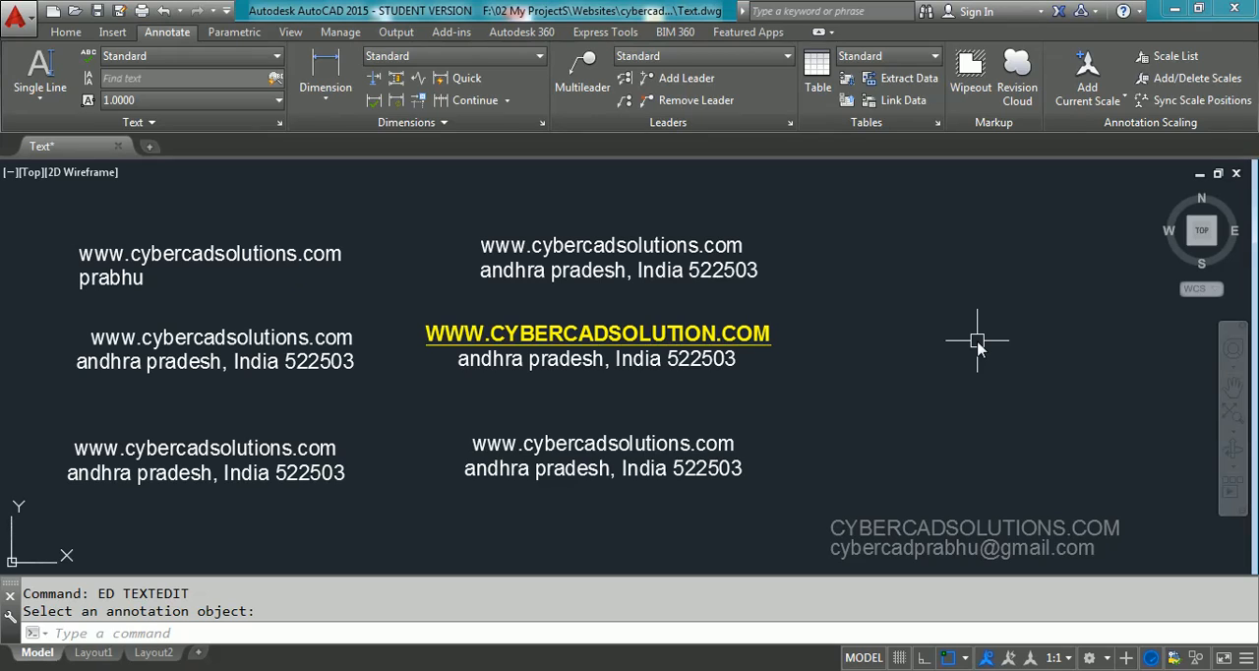
Open the text style settings with STYLE and preview different fonts for the Standard style, ending on Calisto MT
text(ST)
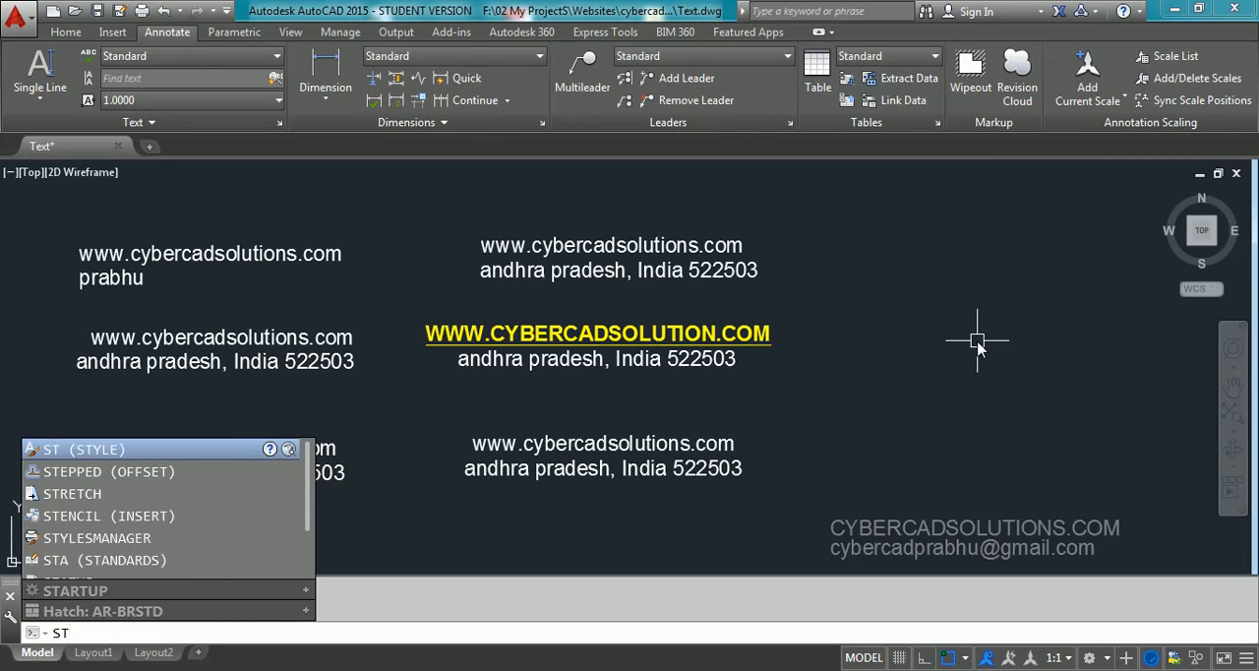
key(Return)
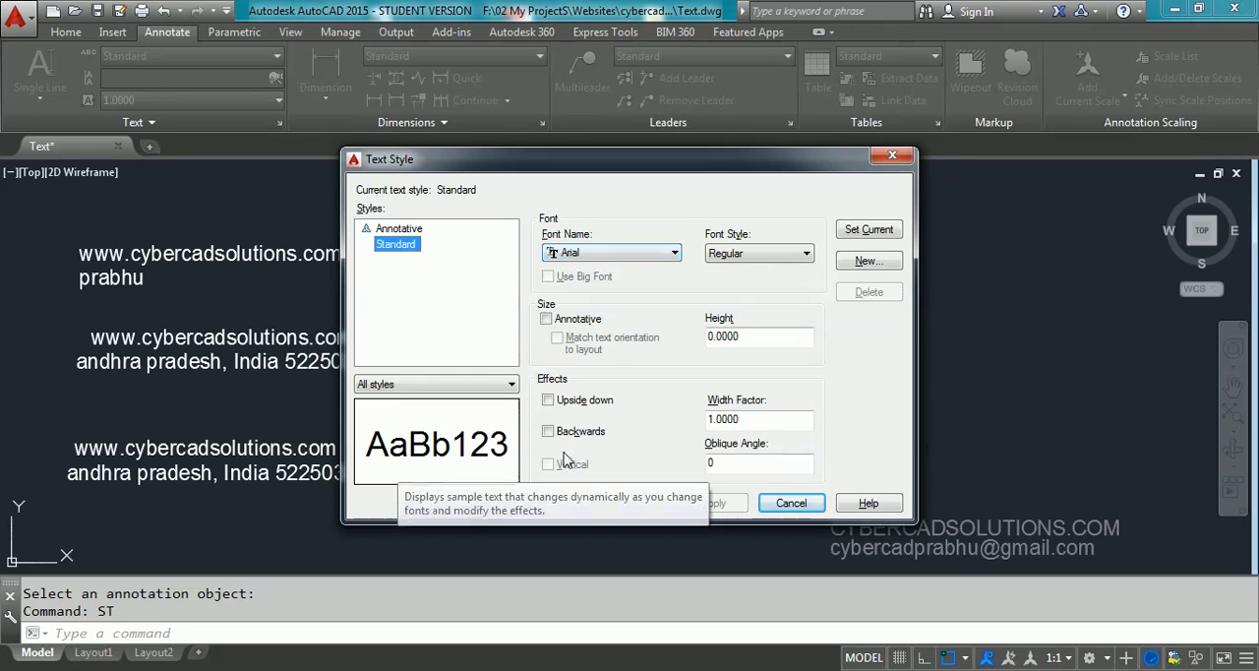
click(641, 253)
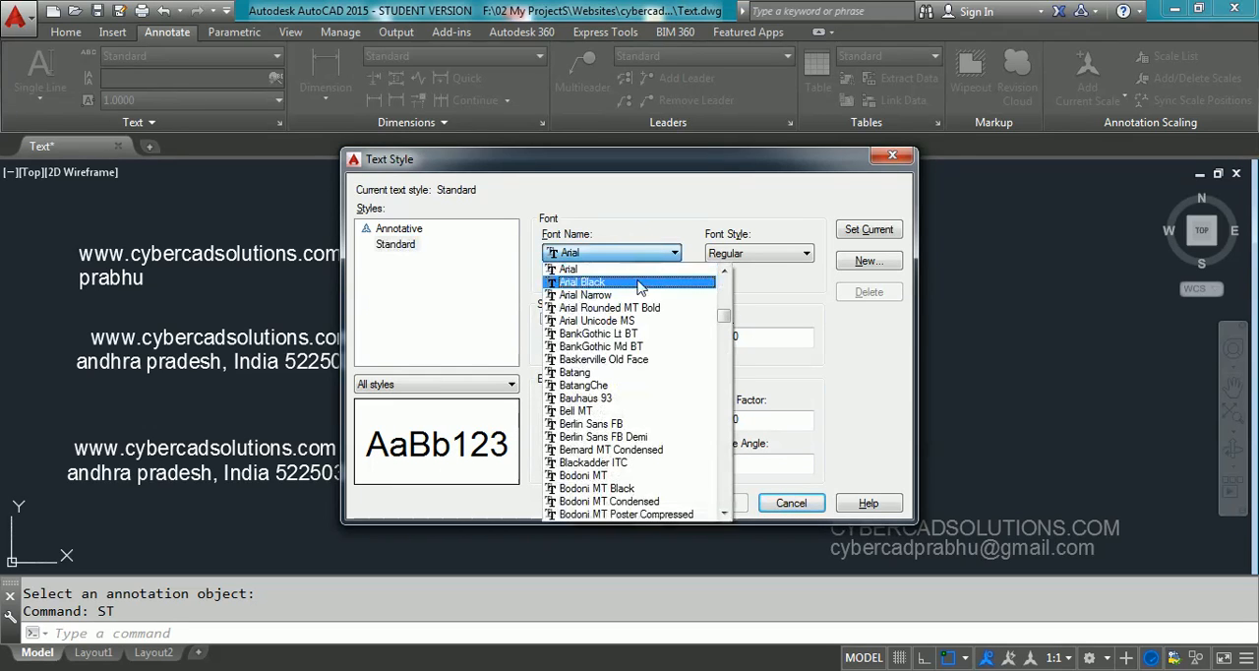
key(Down)
key(Down)
key(Down)
key(Down)
key(Down)
key(Down)
key(Down)
key(Down)
key(Down)
key(Down)
key(Down)
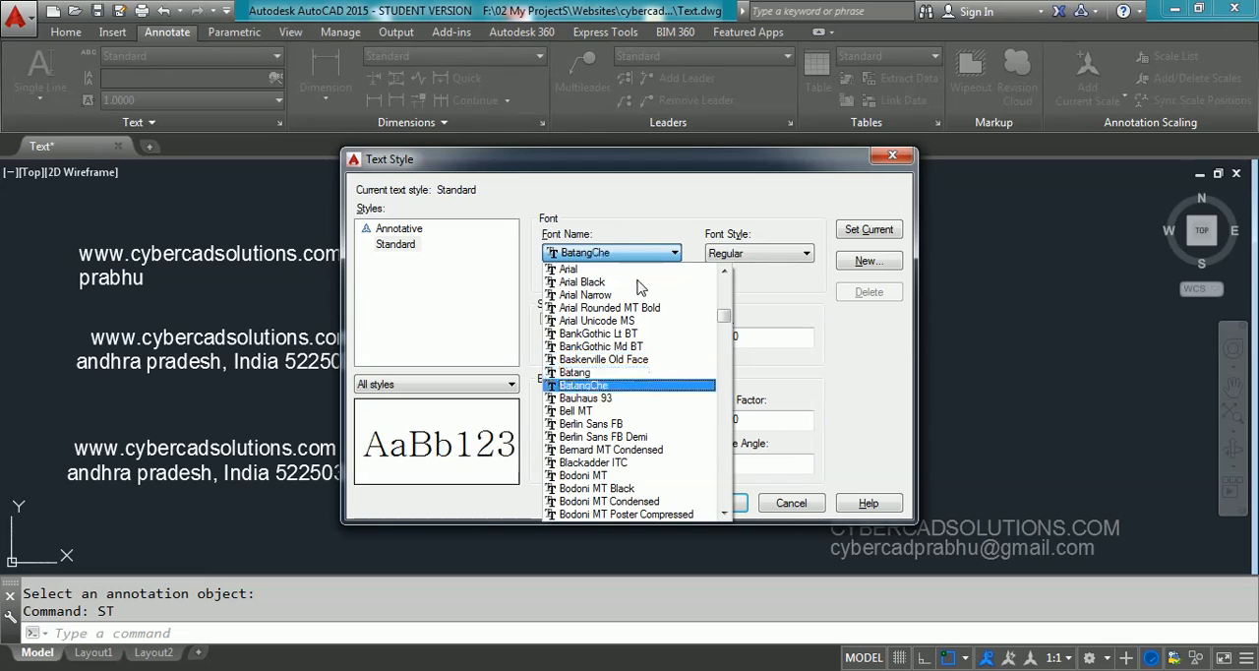
key(Down)
key(Down)
key(Down)
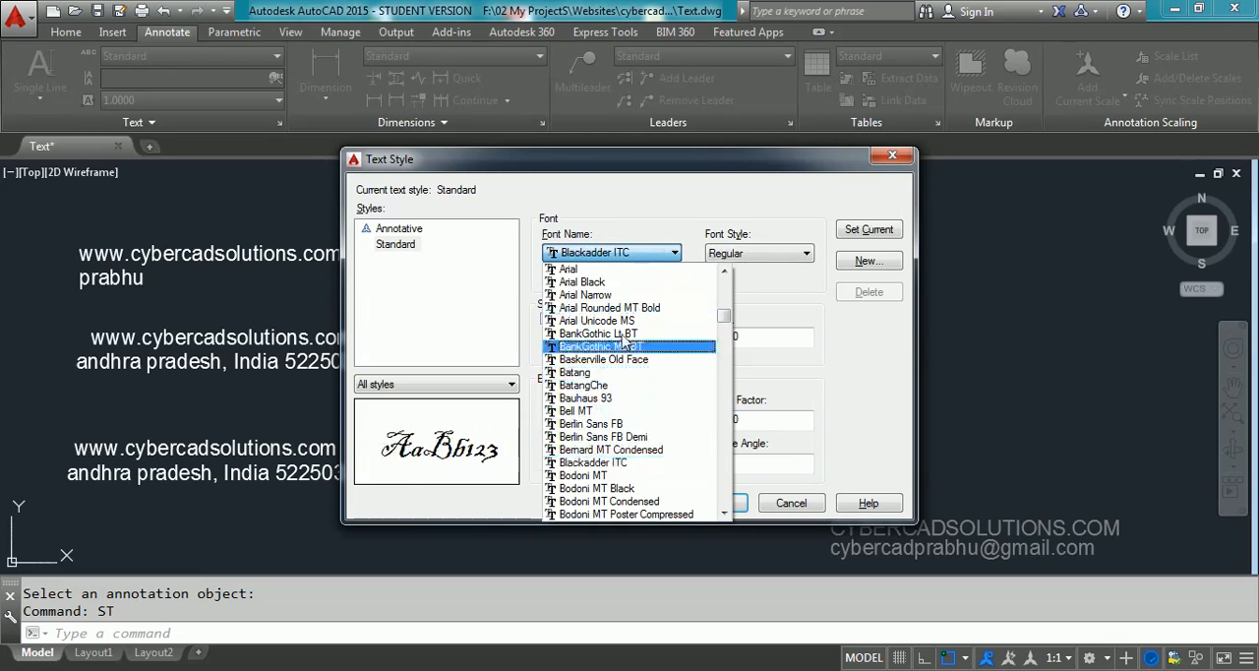
key(Down)
key(Down)
key(Down)
key(Down)
key(Down)
key(Down)
key(Down)
key(Down)
key(Down)
key(Down)
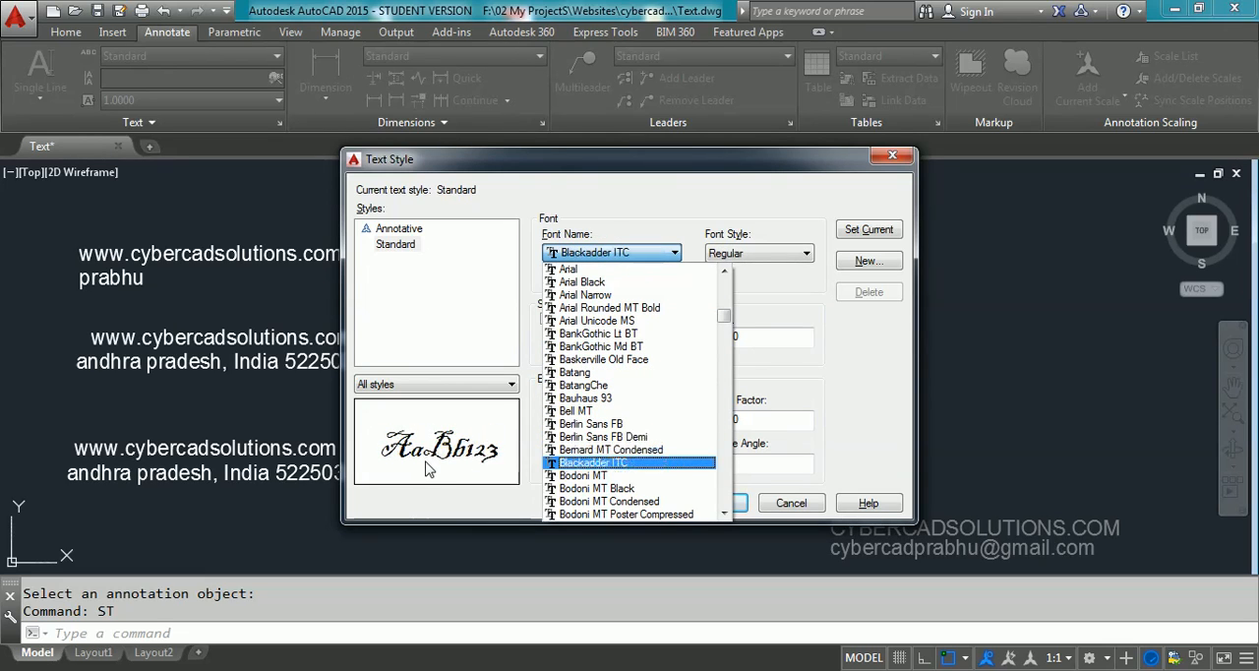
key(Down)
key(Down)
key(Down)
key(Down)
key(Down)
key(Down)
key(Down)
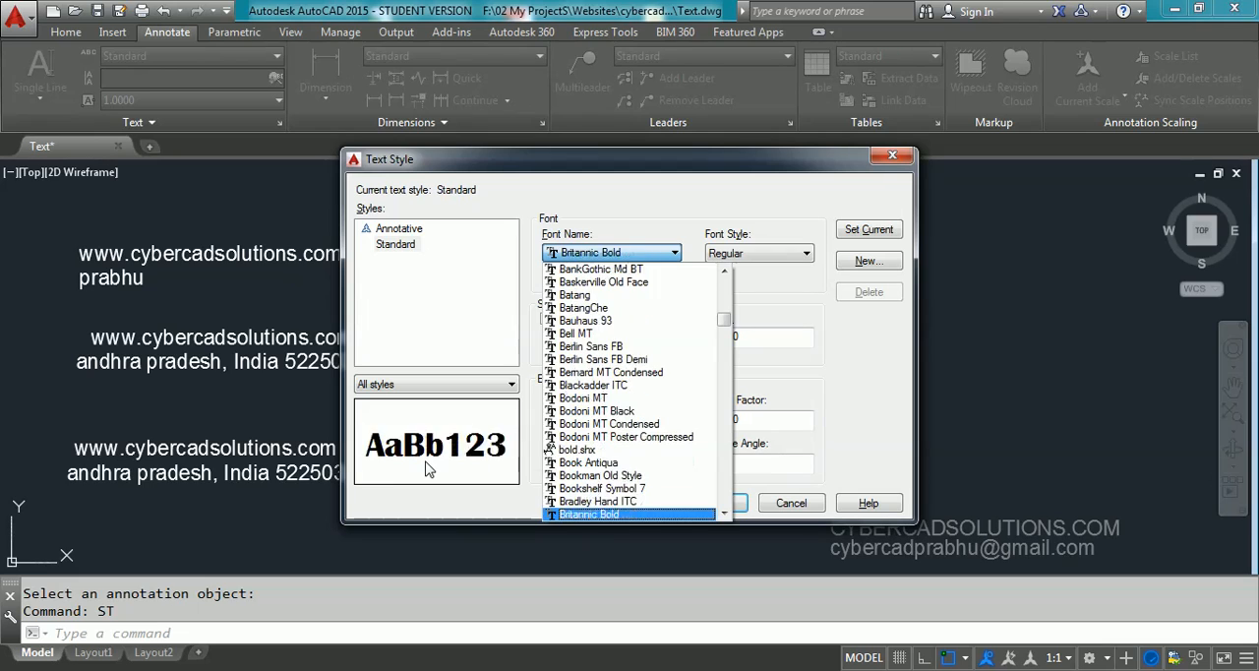
key(Down)
key(Down)
key(Down)
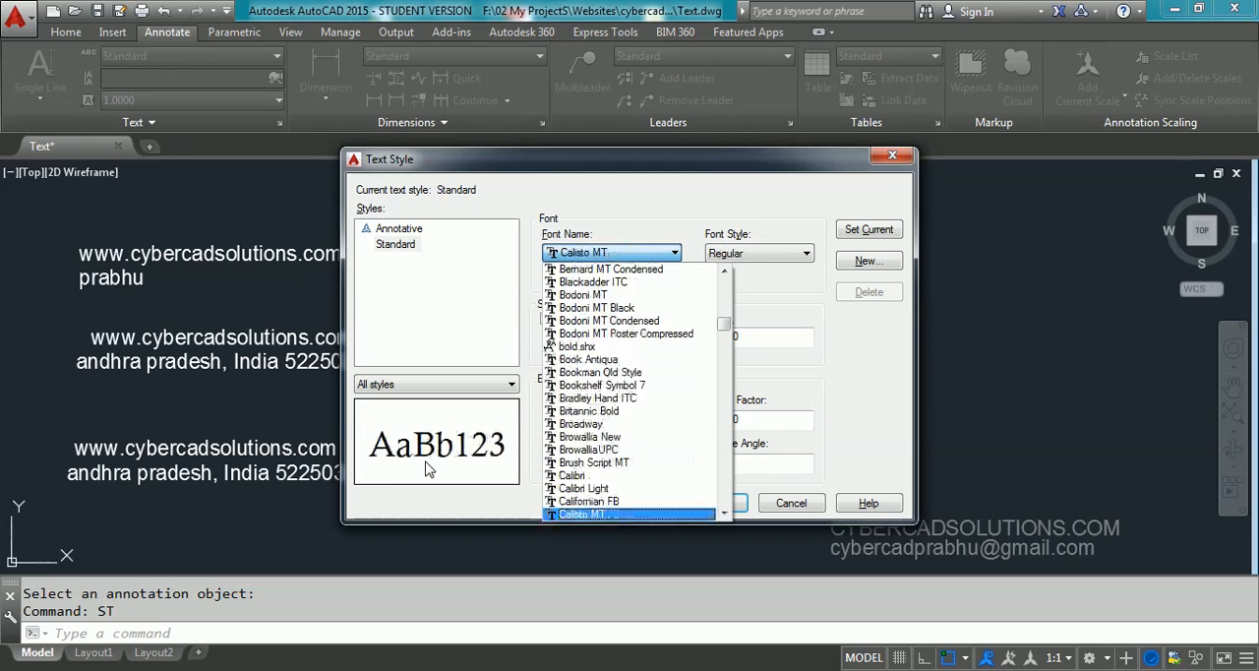
click(410, 254)
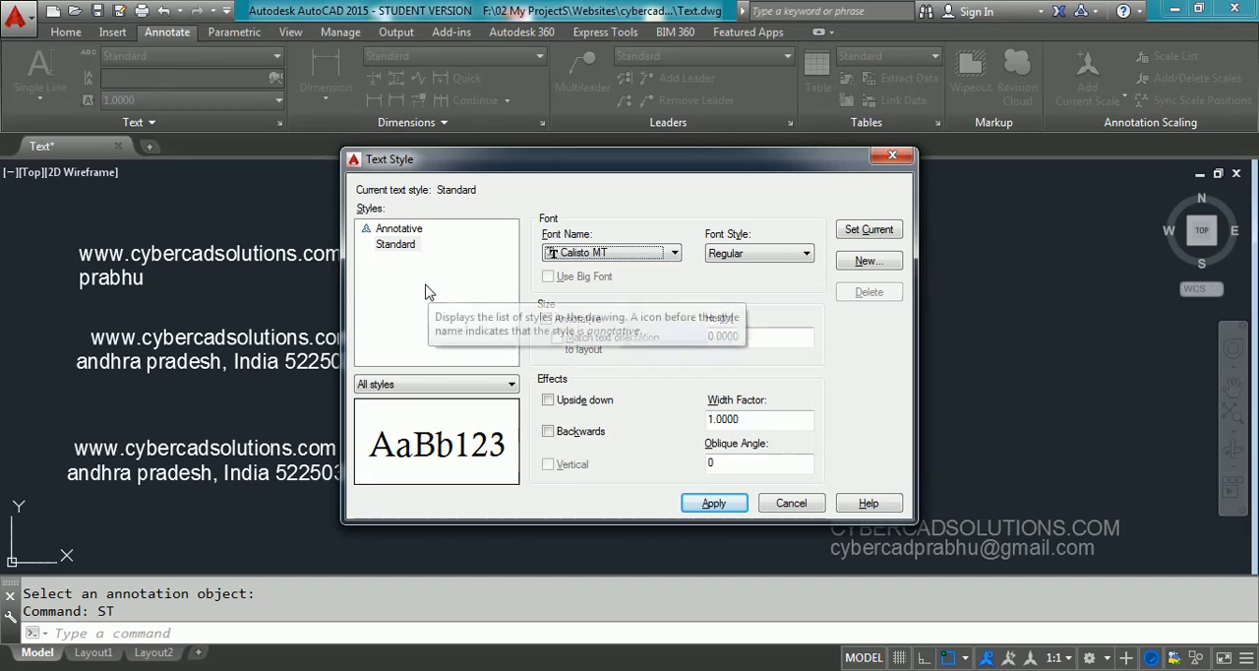
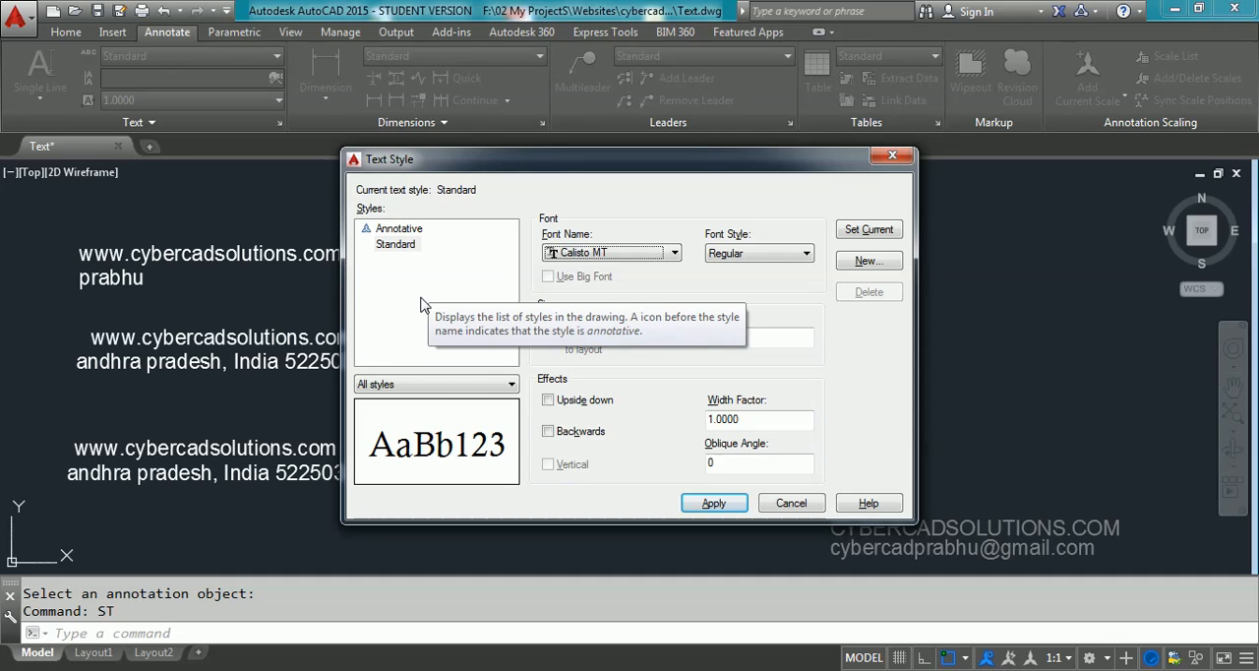
Close the text style settings without applying the font change and erase the three multiline texts in the right column
key(Escape)
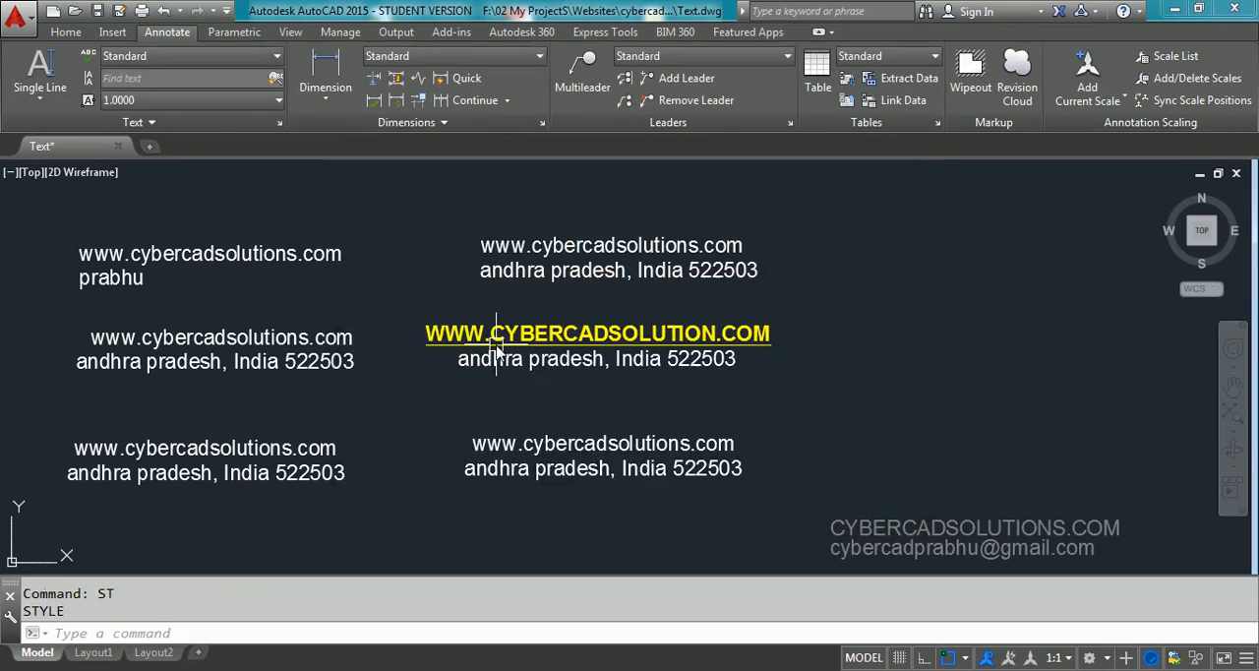
click(805, 223)
click(575, 524)
text(e)
key(Return)
Erase all the remaining text objects in the left column so the drawing is empty
click(386, 505)
click(190, 230)
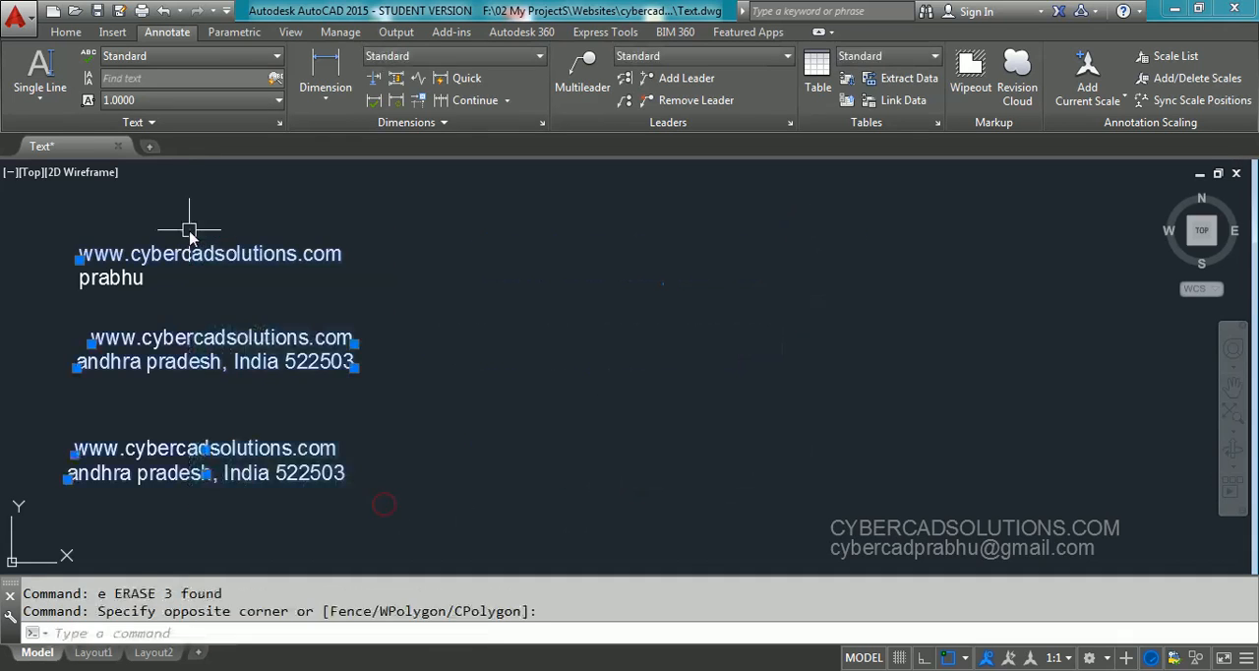
text(e)
key(Return)
click(162, 249)
click(102, 313)
text(e)
key(Return)
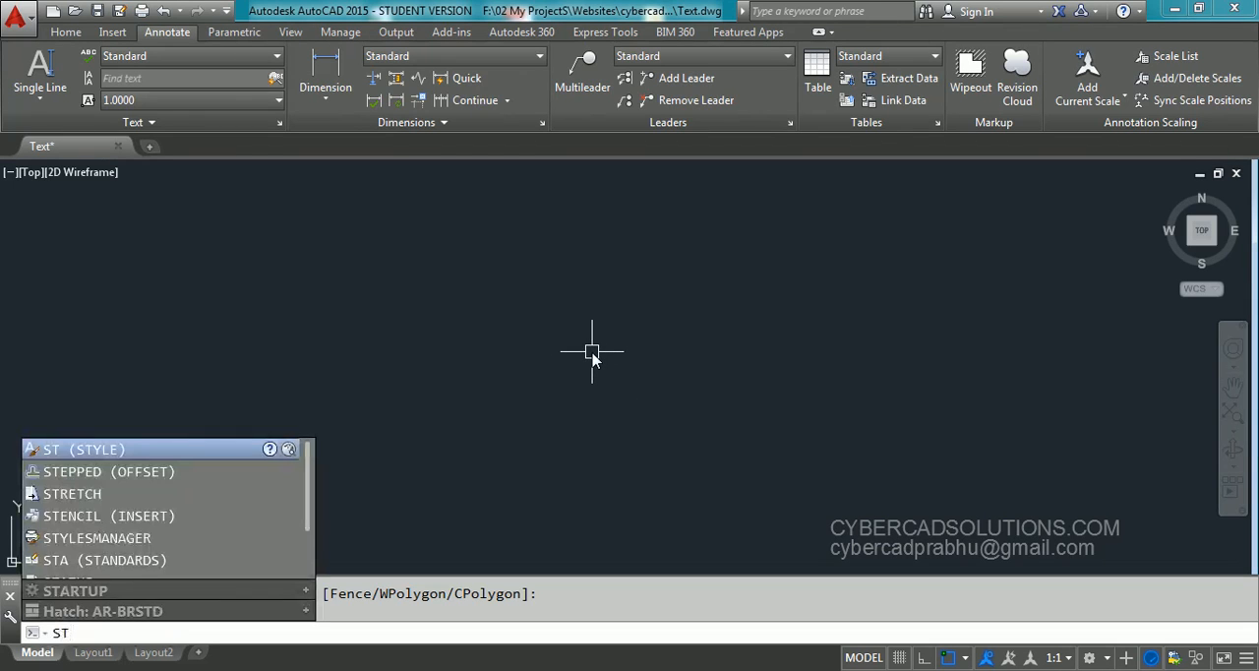
Open the text style settings with STYLE and create a new text style named Times
key(Return)
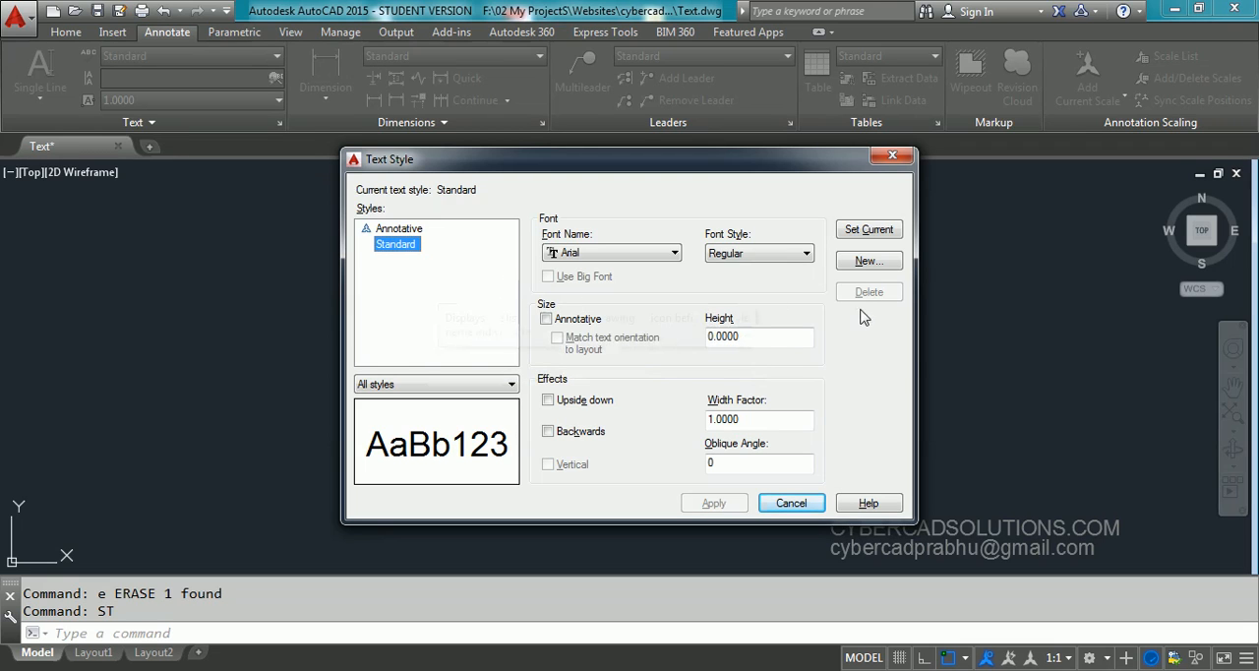
click(868, 261)
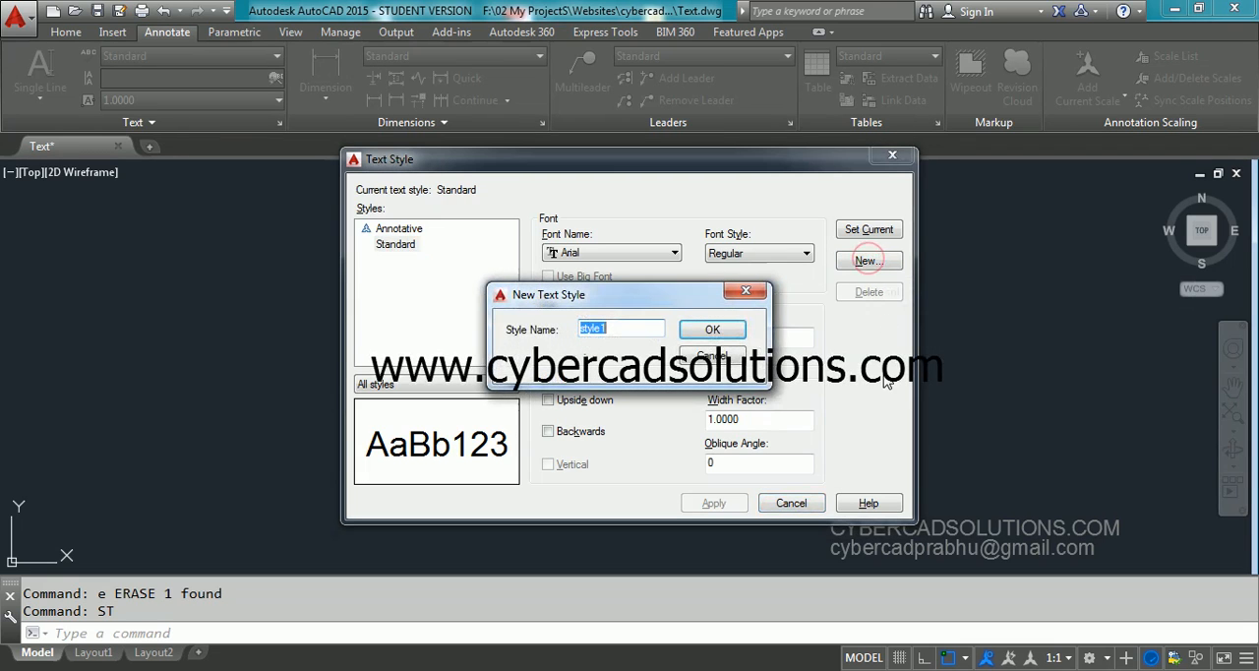
text(Tm)
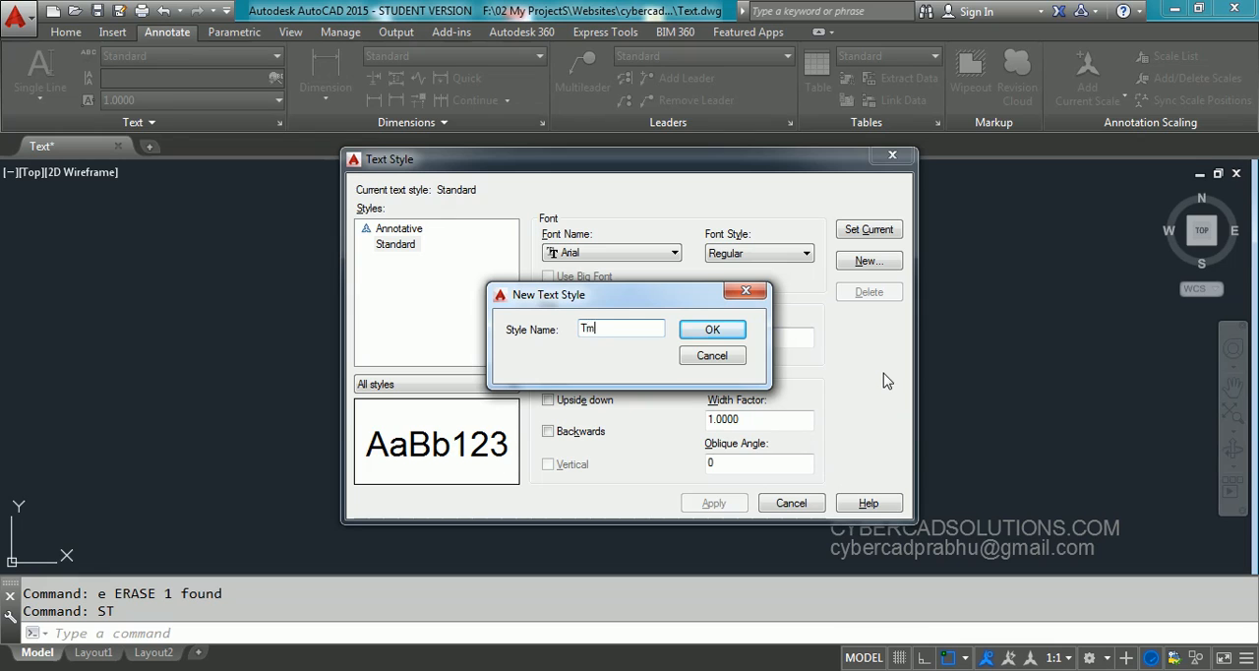
text(mes)
click(710, 330)
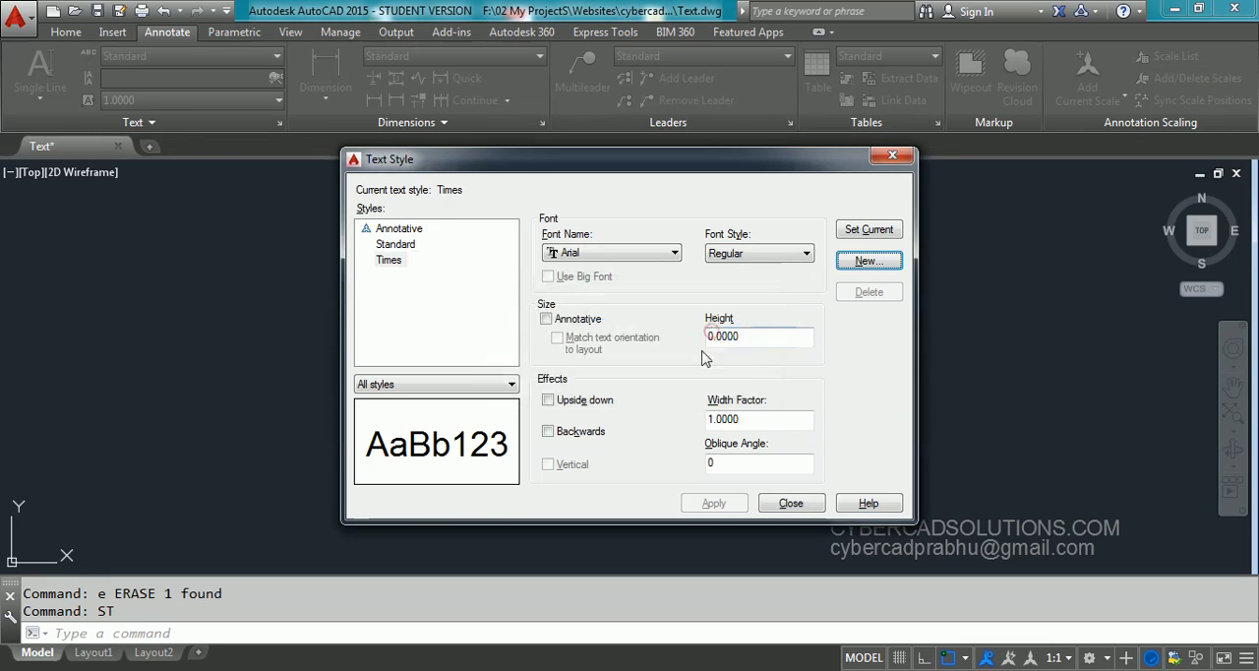
Assign the Times New Roman font to the Times text style and save the change
click(392, 262)
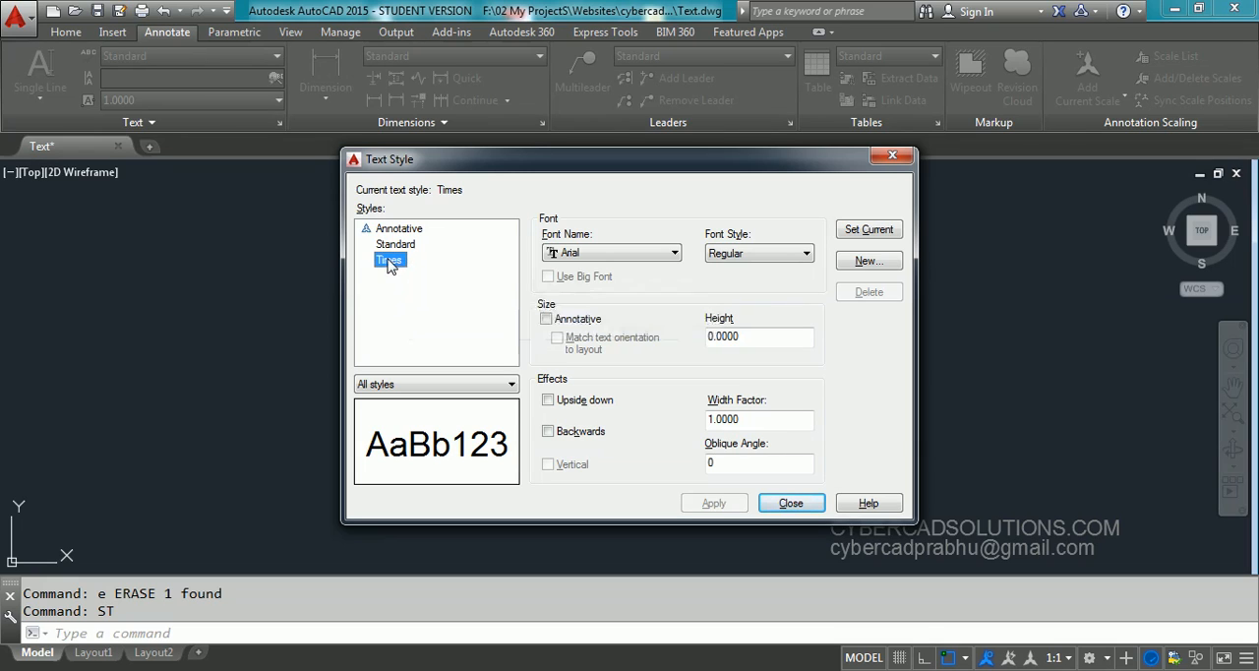
click(452, 269)
click(389, 261)
click(607, 254)
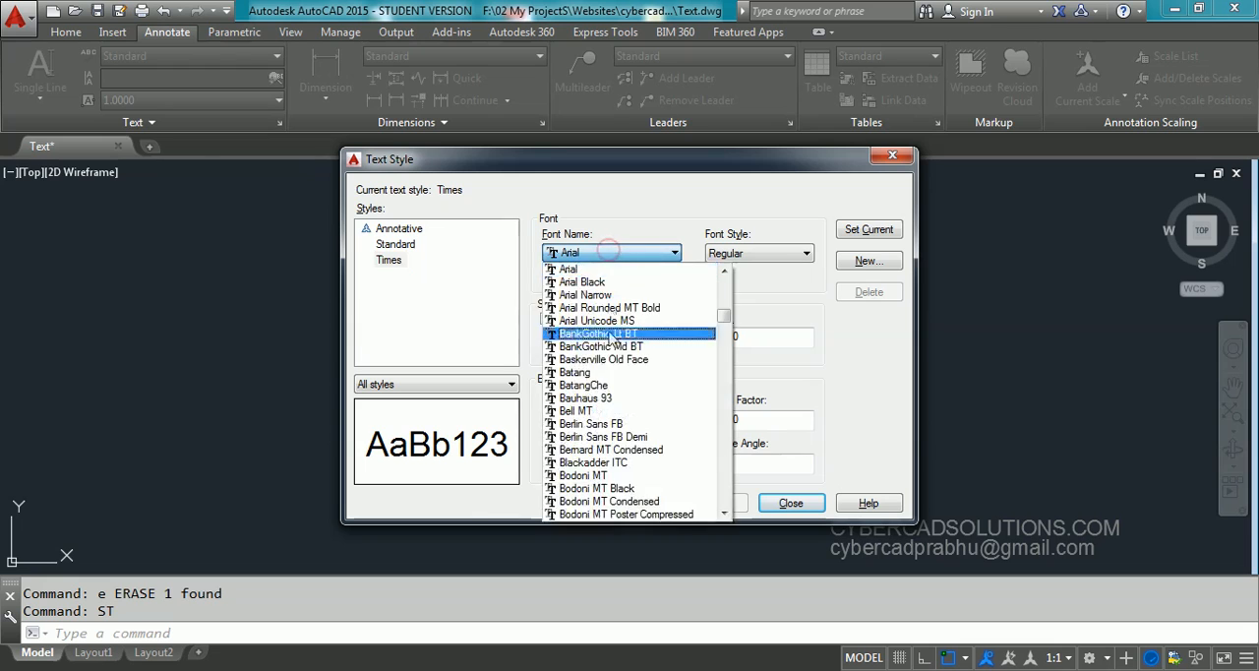
scroll(580, 350, down, 3)
key(t)
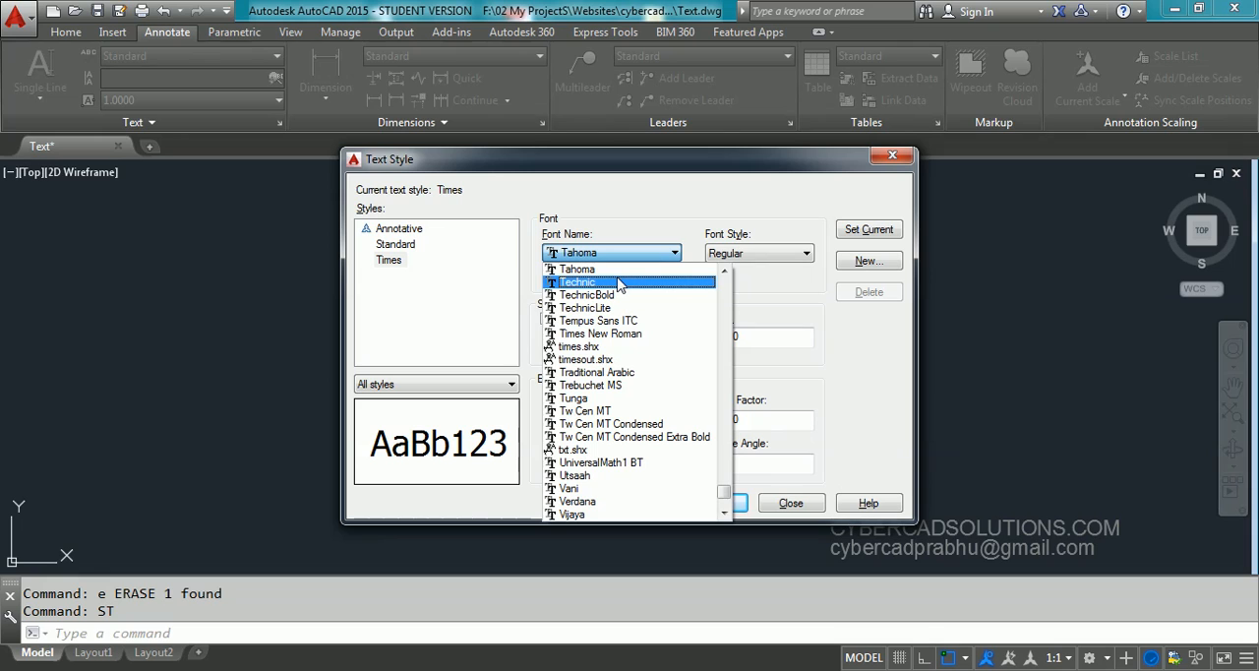
click(619, 334)
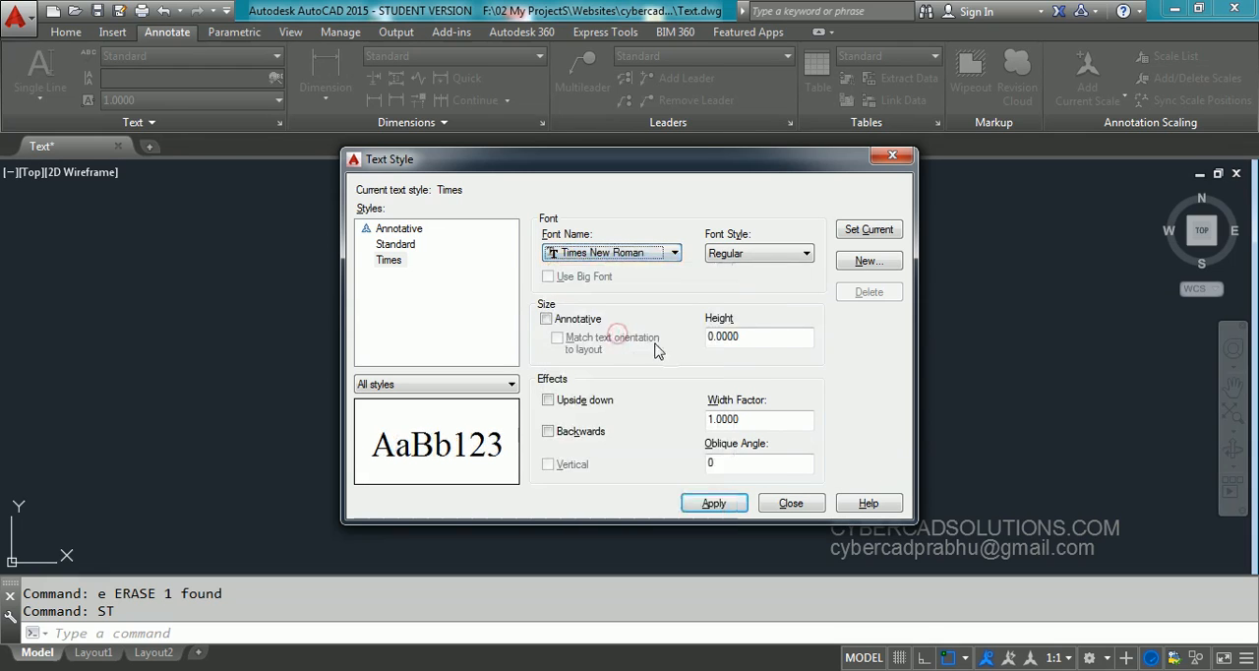
click(456, 295)
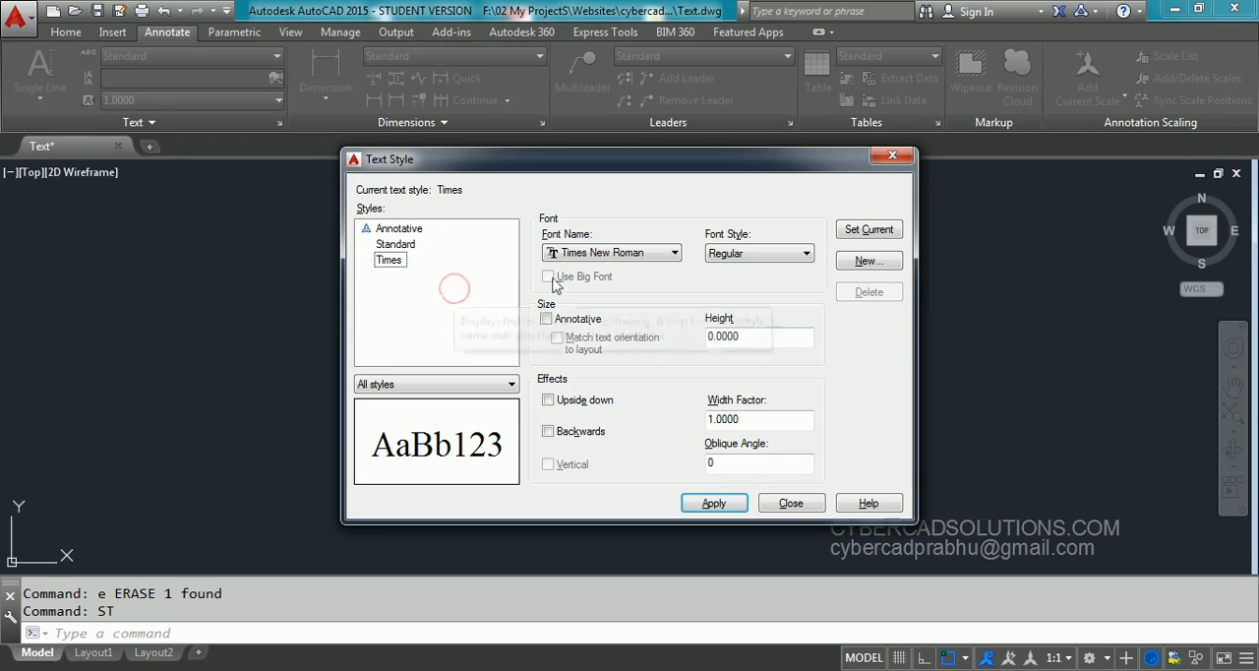
click(394, 260)
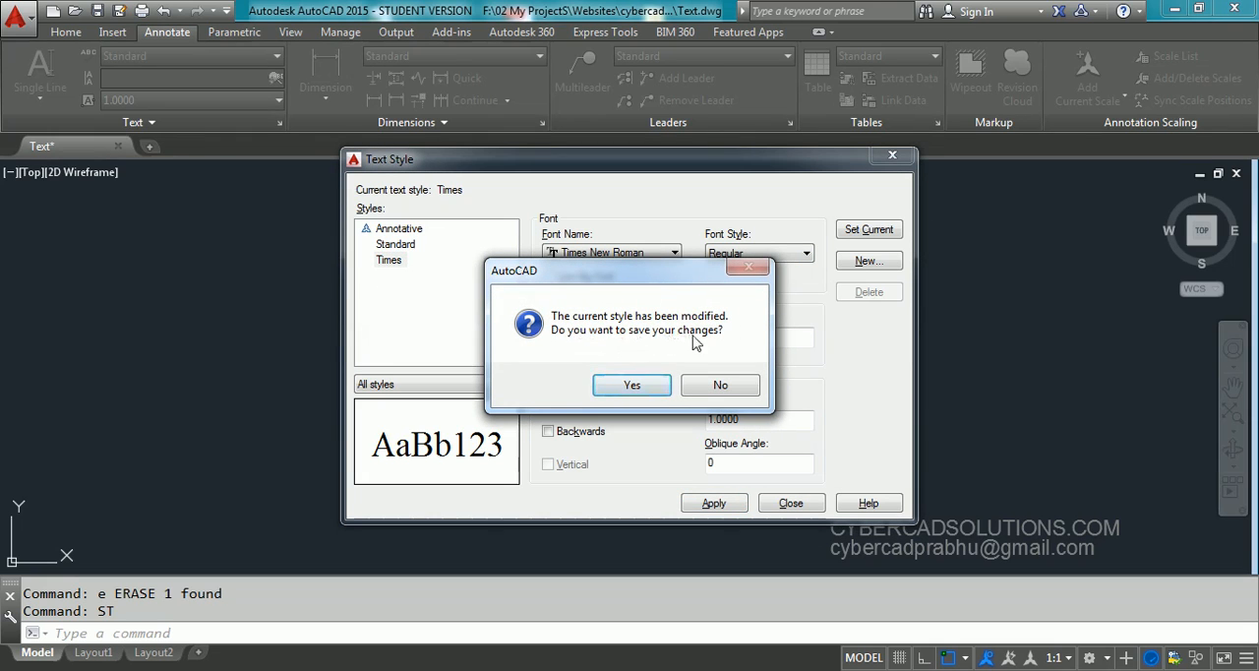
click(641, 386)
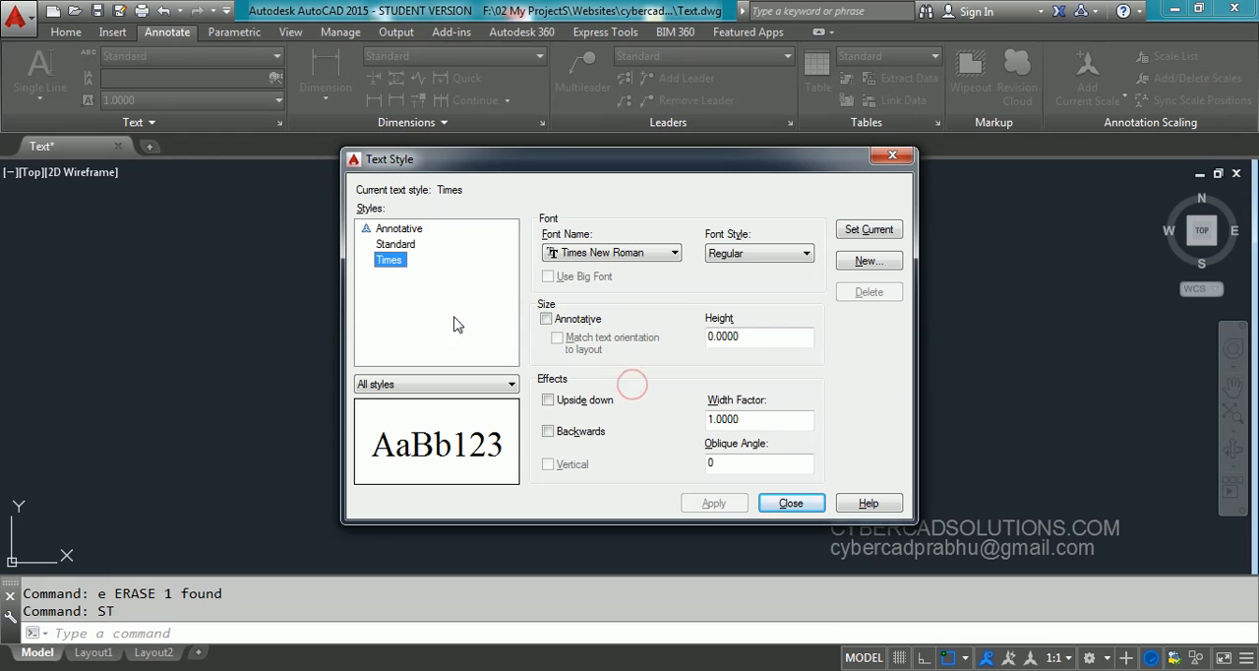
Review the font style options of the Times style, keep Regular, and inspect its height setting
click(759, 254)
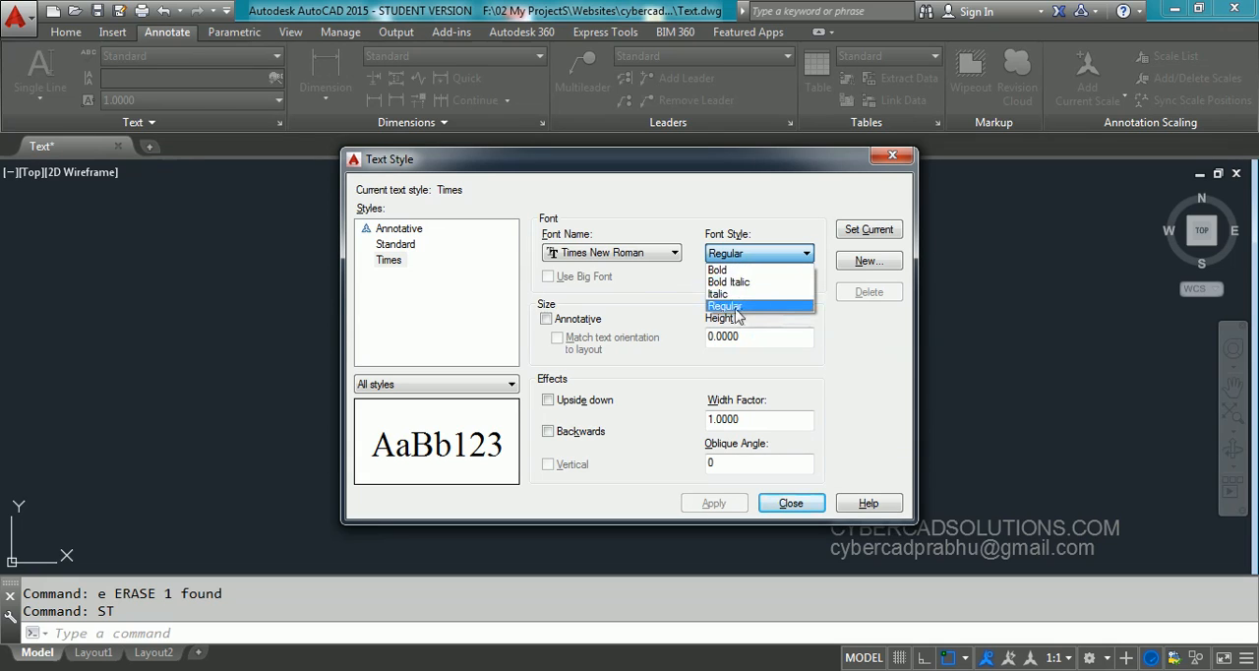
click(733, 307)
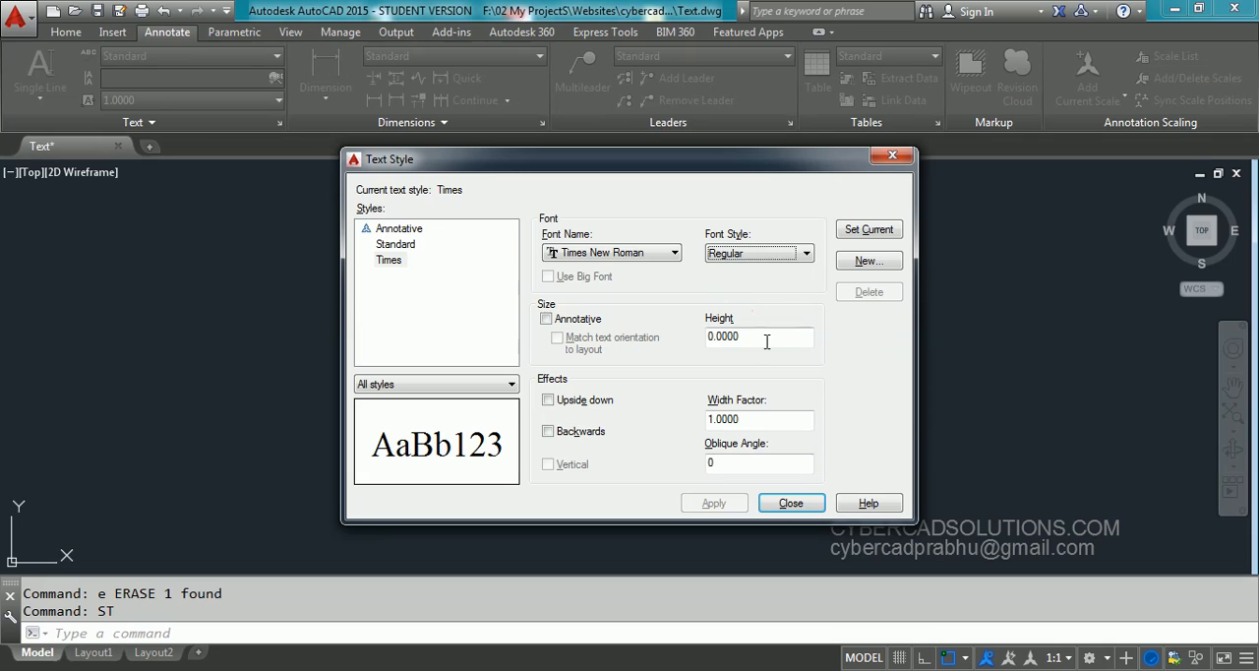
drag(773, 338, 683, 339)
click(776, 339)
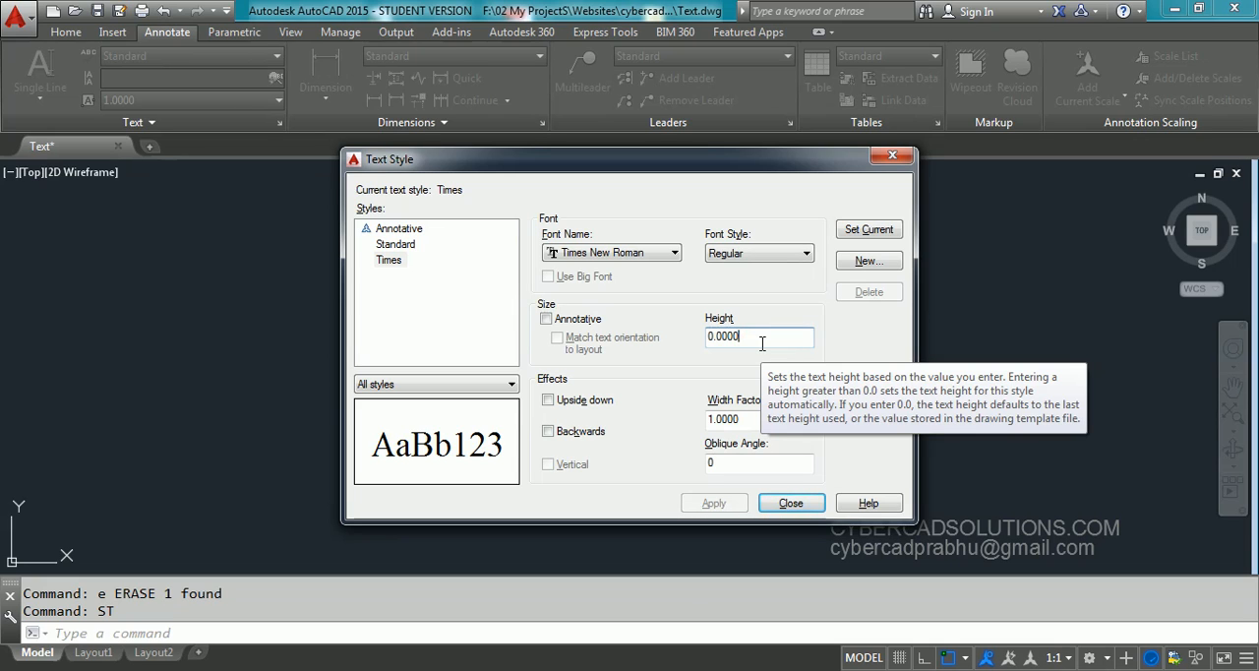
Try a width factor of 2.0 on the Times style and set it back to 1
click(759, 417)
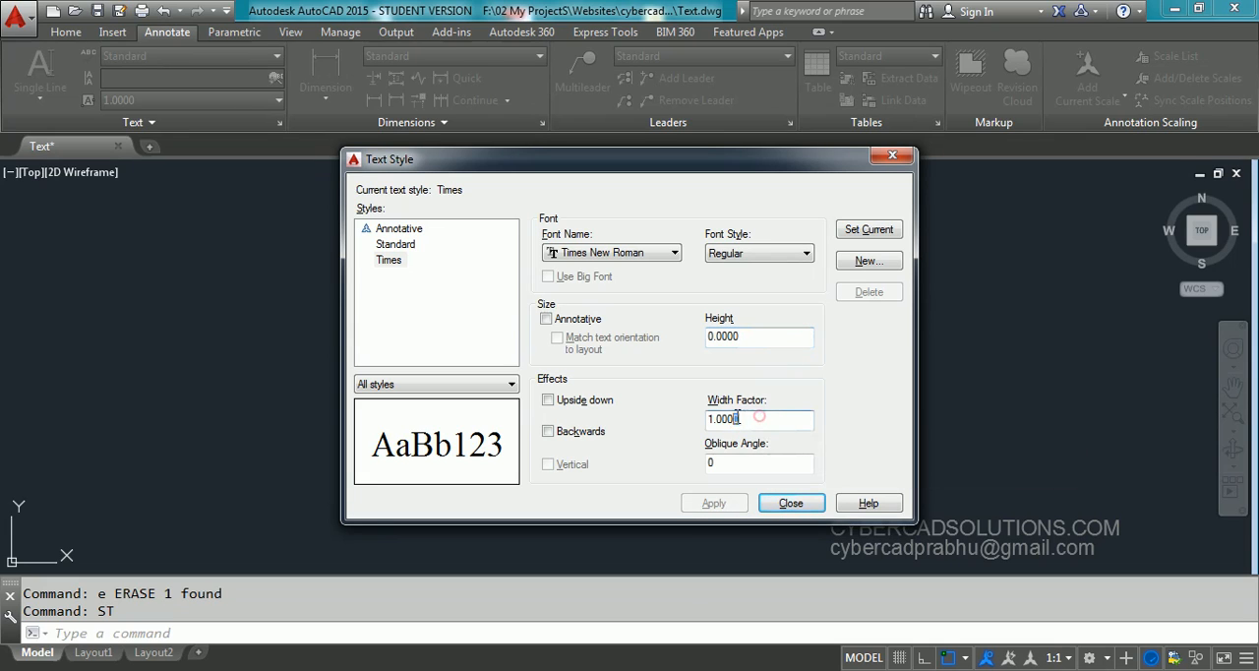
double_click(759, 417)
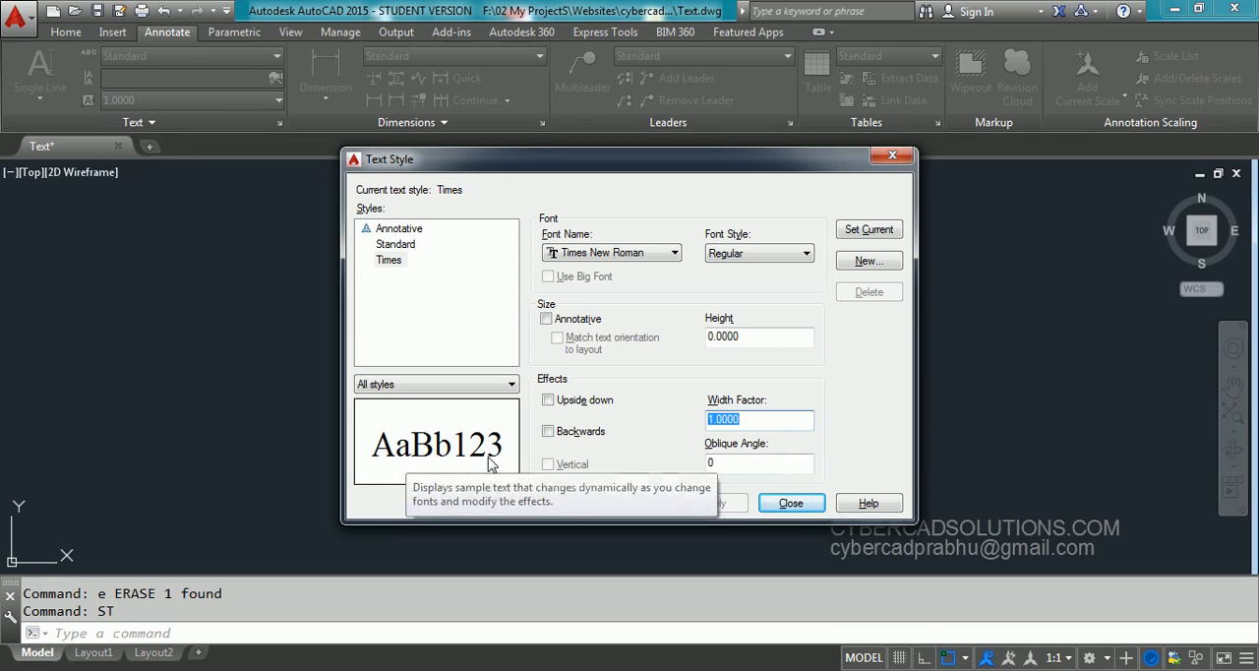
text(2.0)
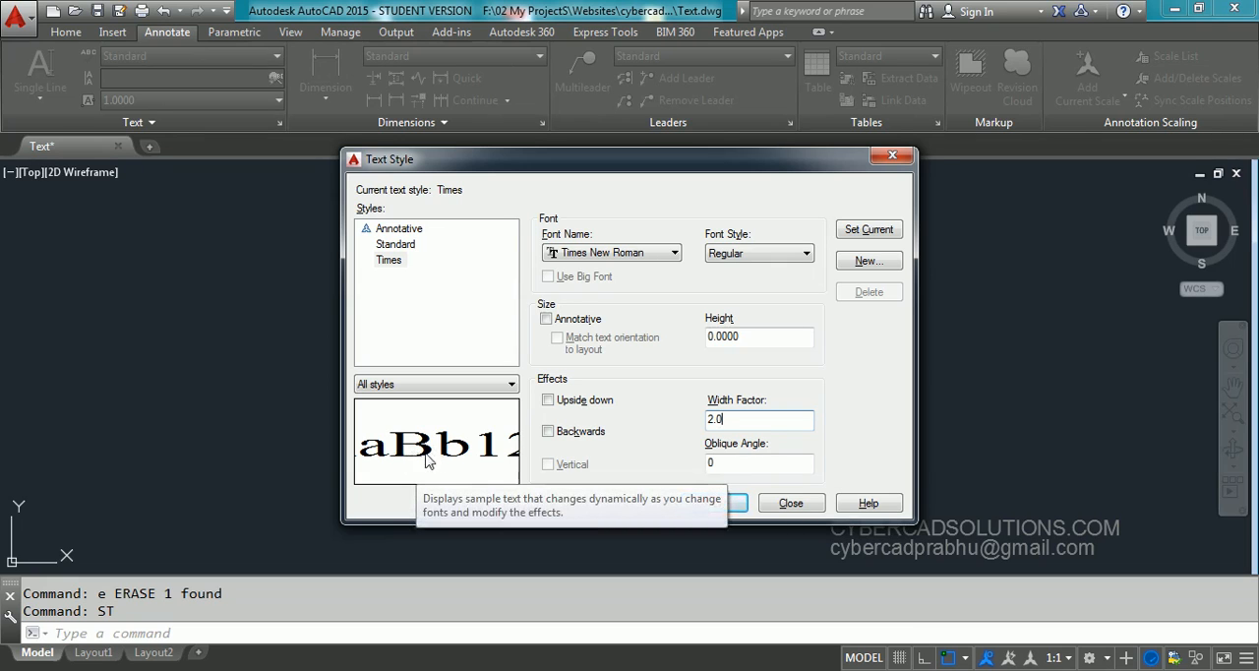
double_click(742, 418)
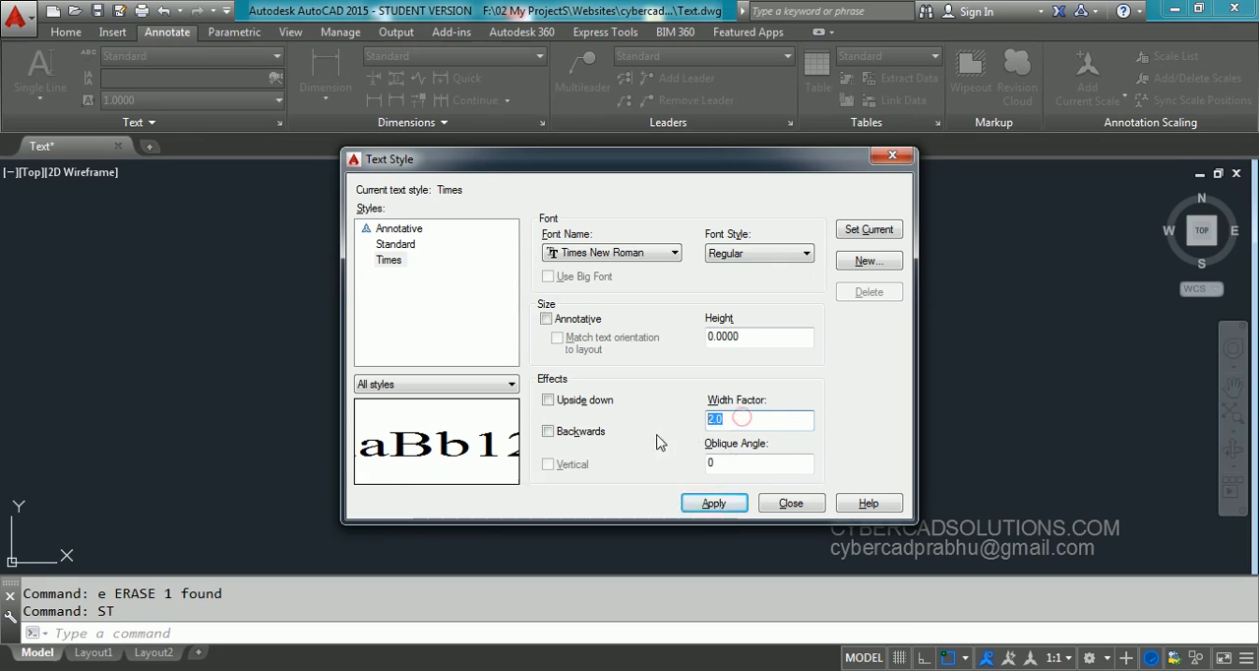
text(1)
Try an oblique angle of 15 on the Times style and set it back to 0
click(746, 465)
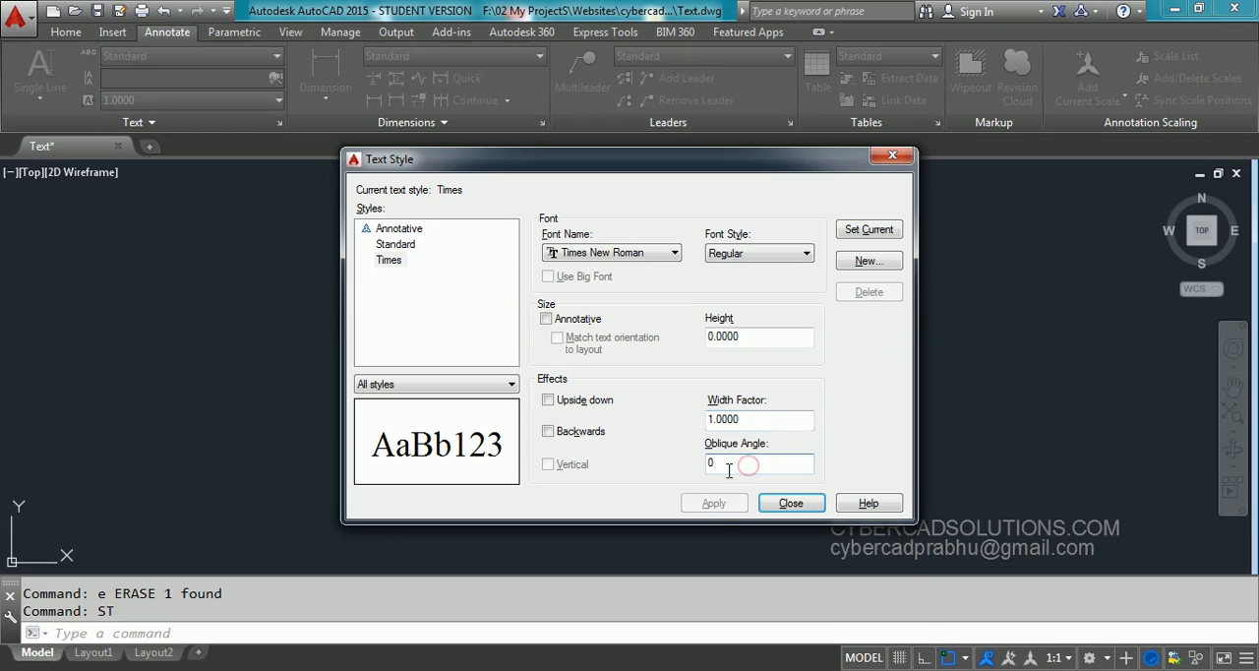
double_click(744, 460)
text(15)
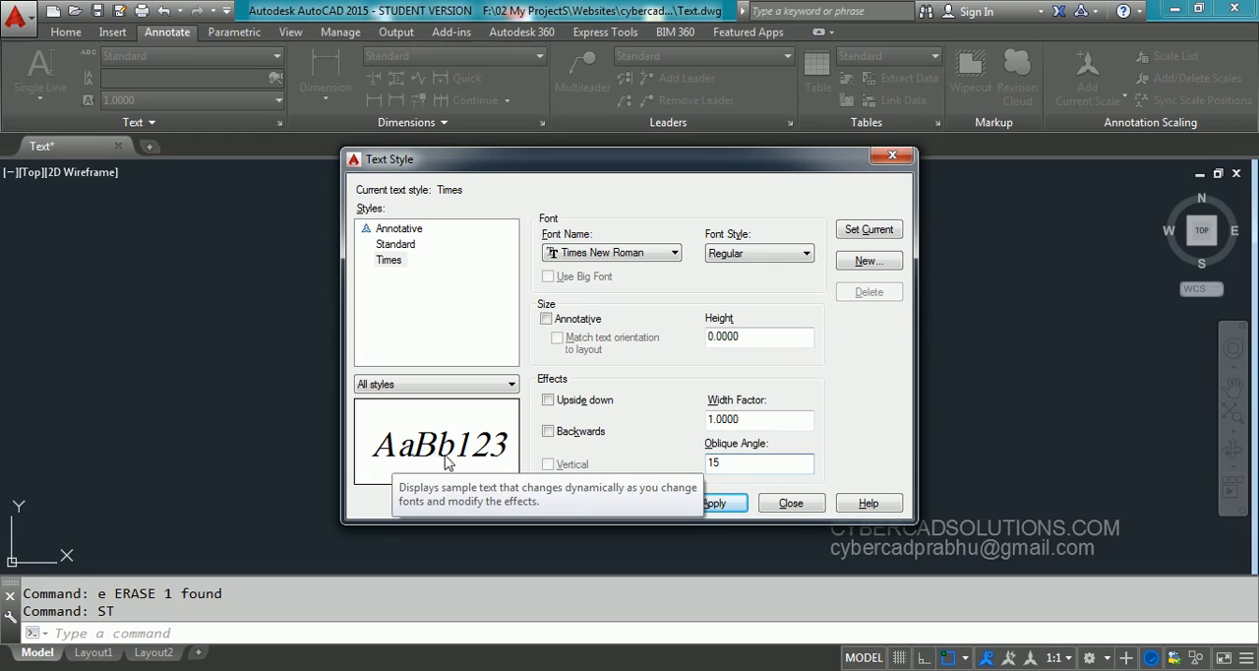
key(shift+Home)
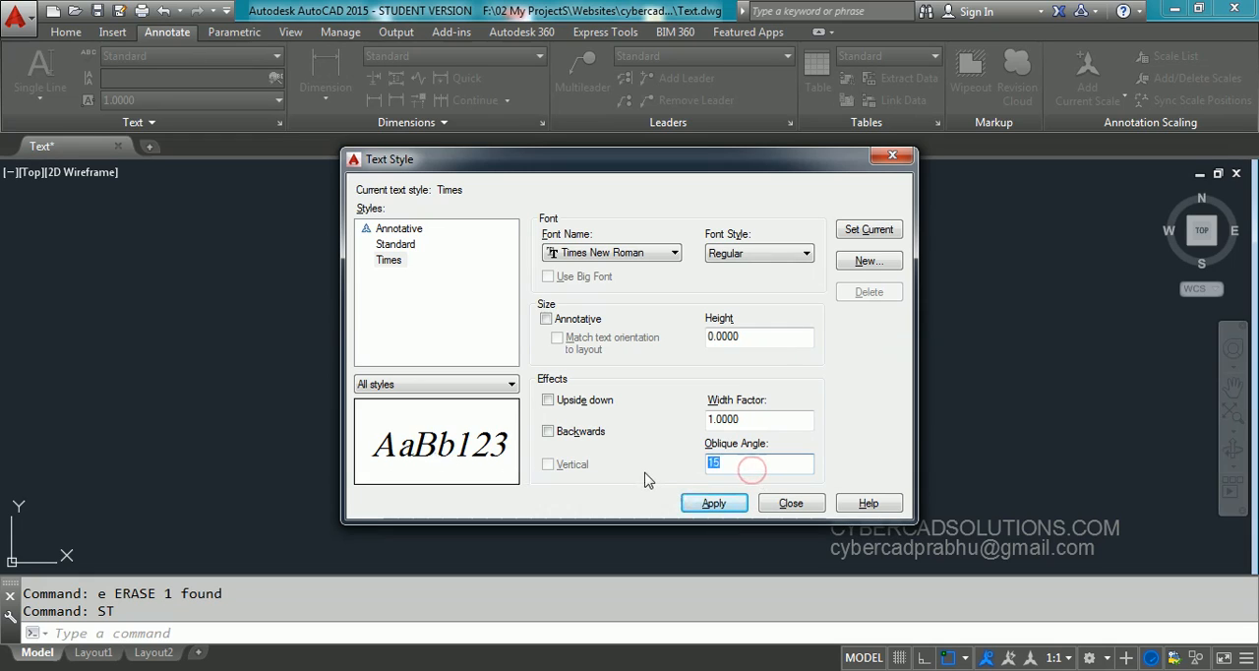
text(0)
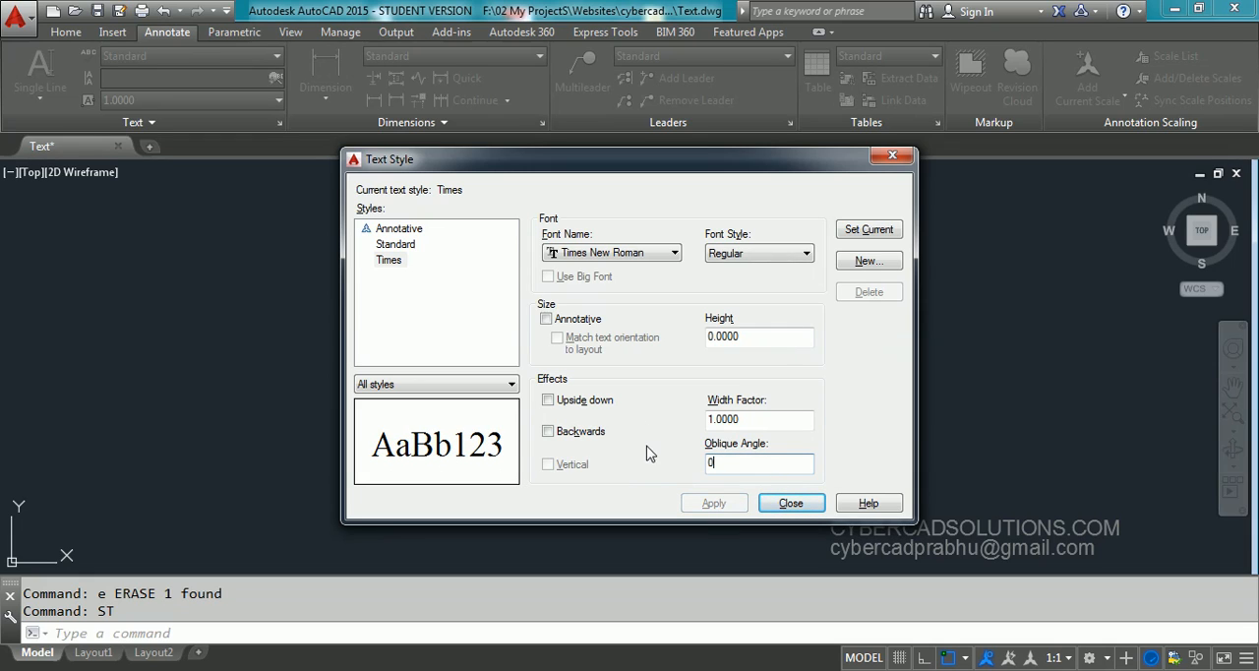
click(425, 303)
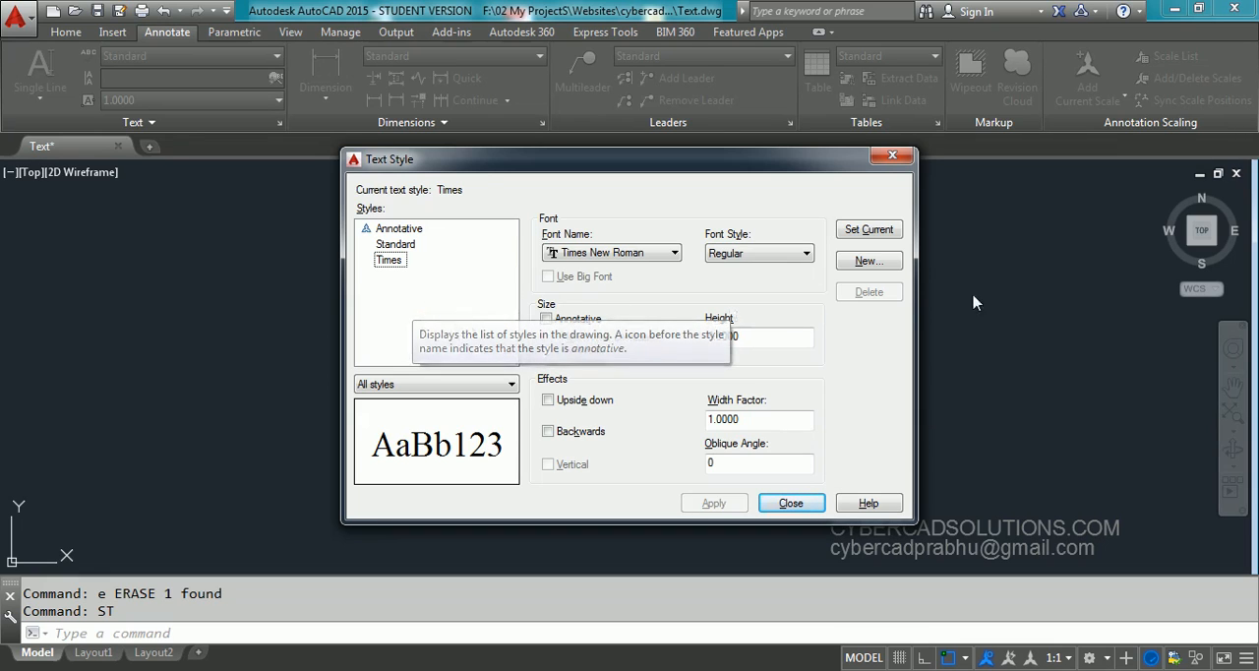
Create another new text style named Swiss
click(868, 260)
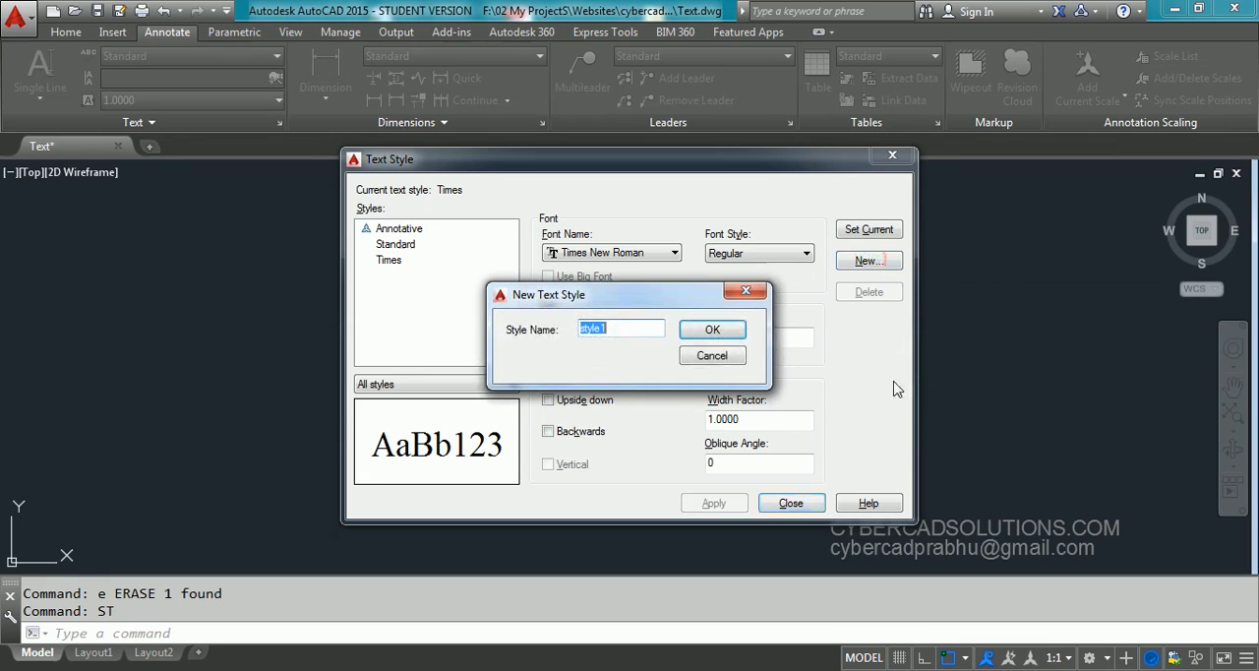
text(Swiss)
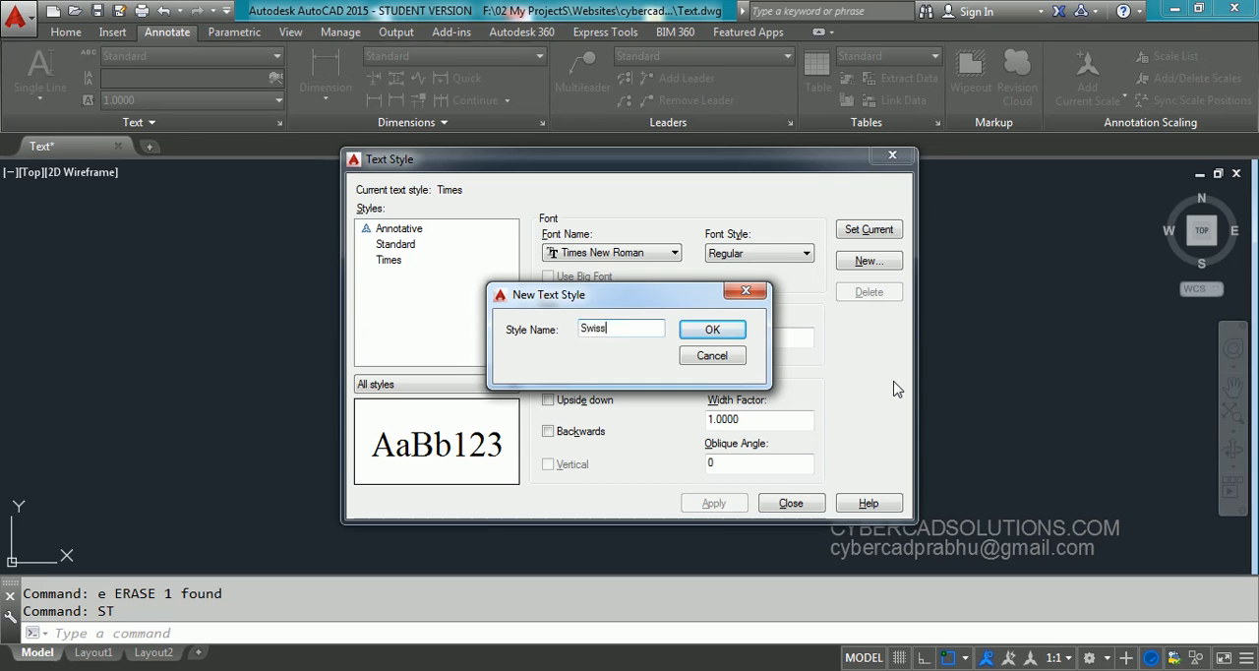
click(712, 330)
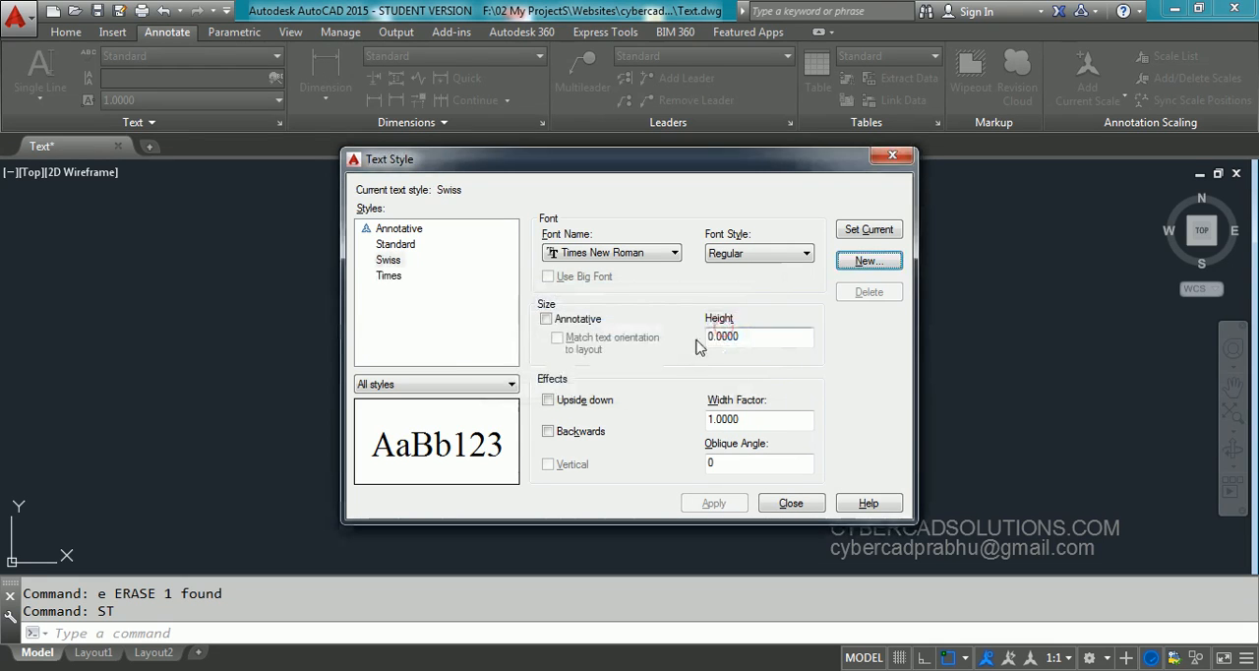
Assign the Swis721 Cn BT font to the Swiss style, apply it, and close the text style settings
click(622, 257)
key(s)
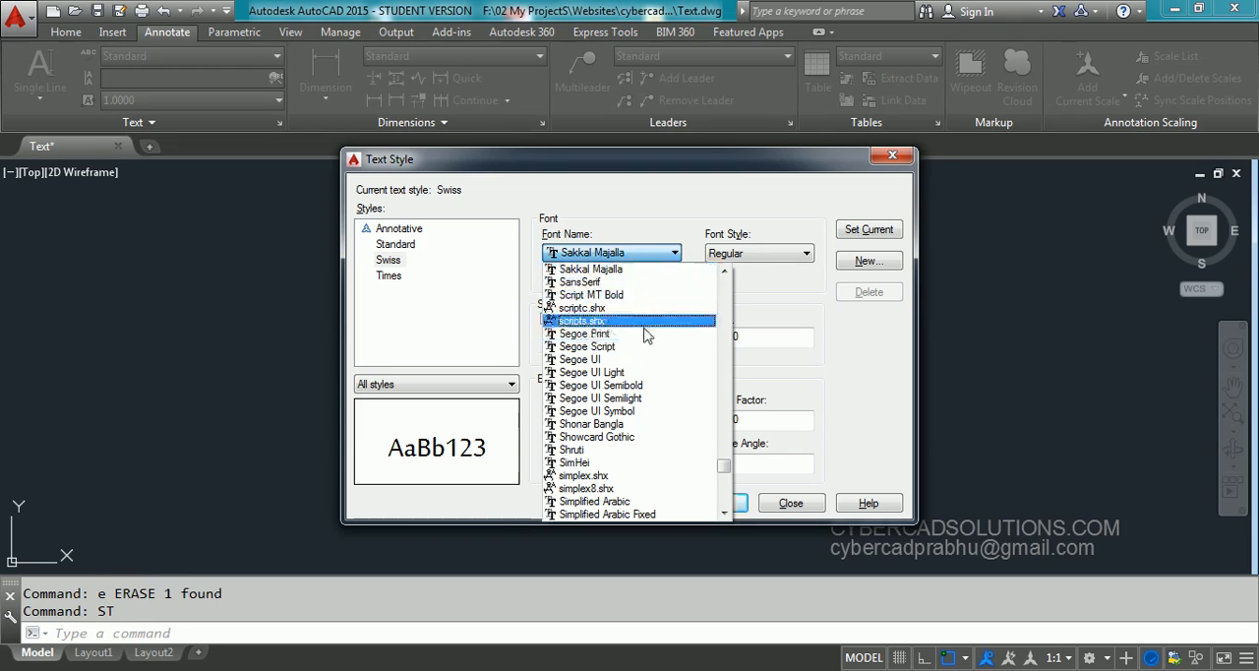
scroll(642, 335, down, 5)
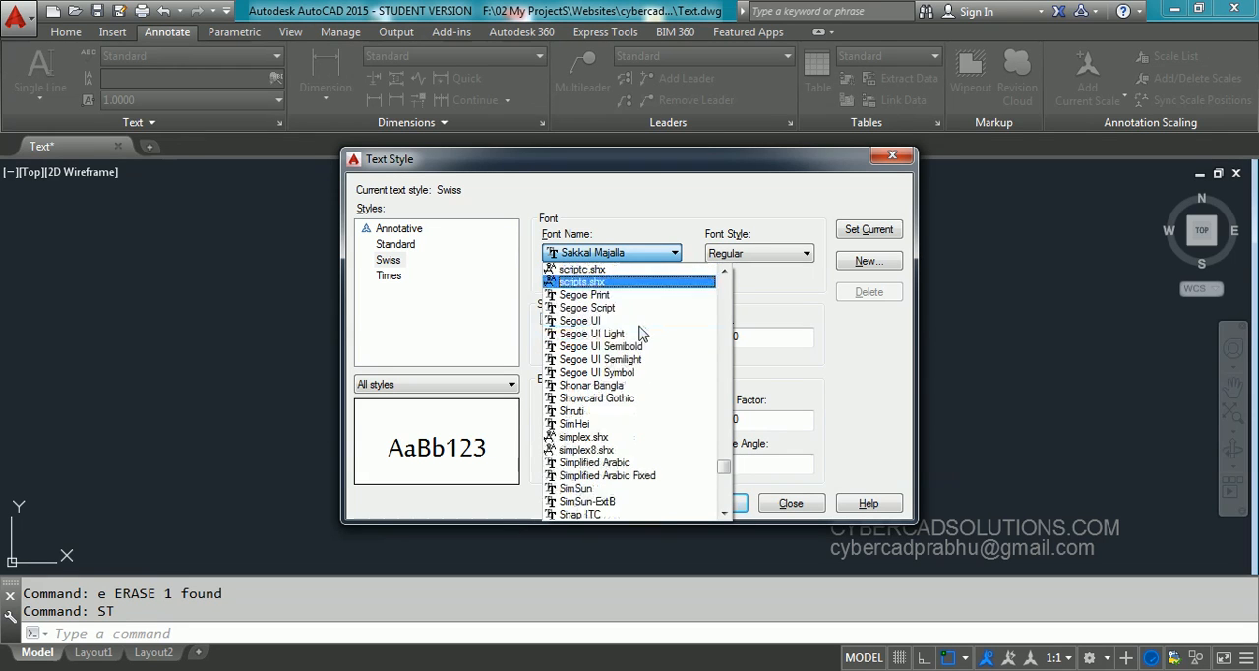
scroll(639, 328, down, 3)
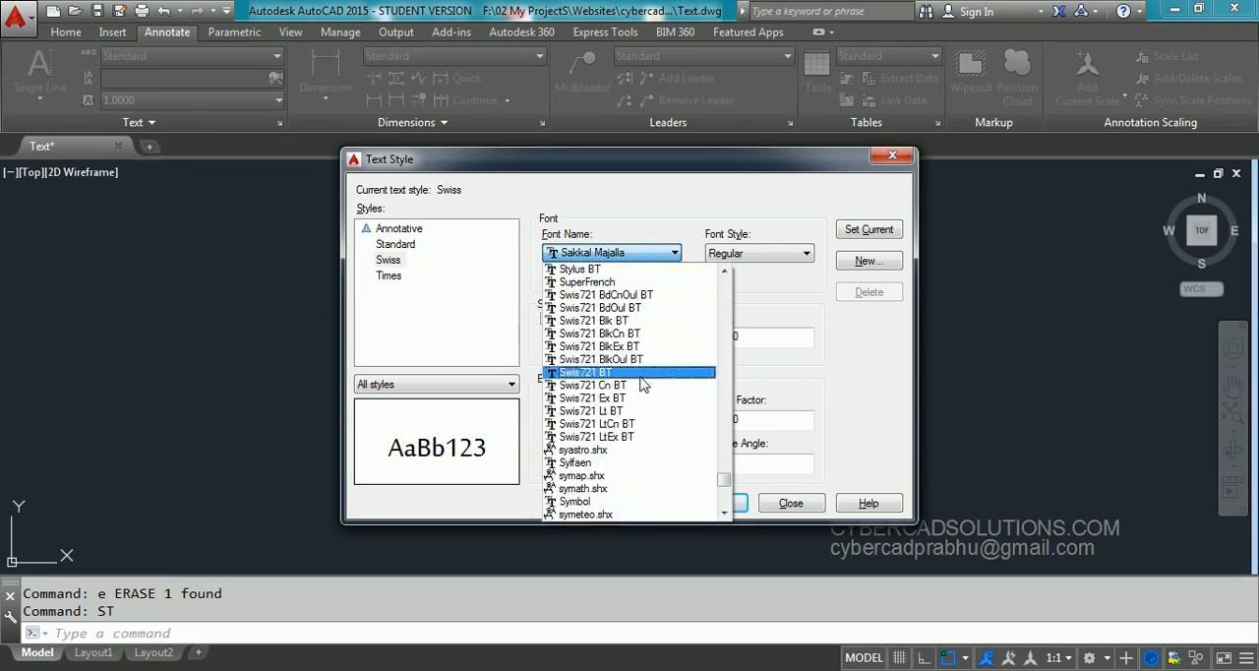
click(637, 387)
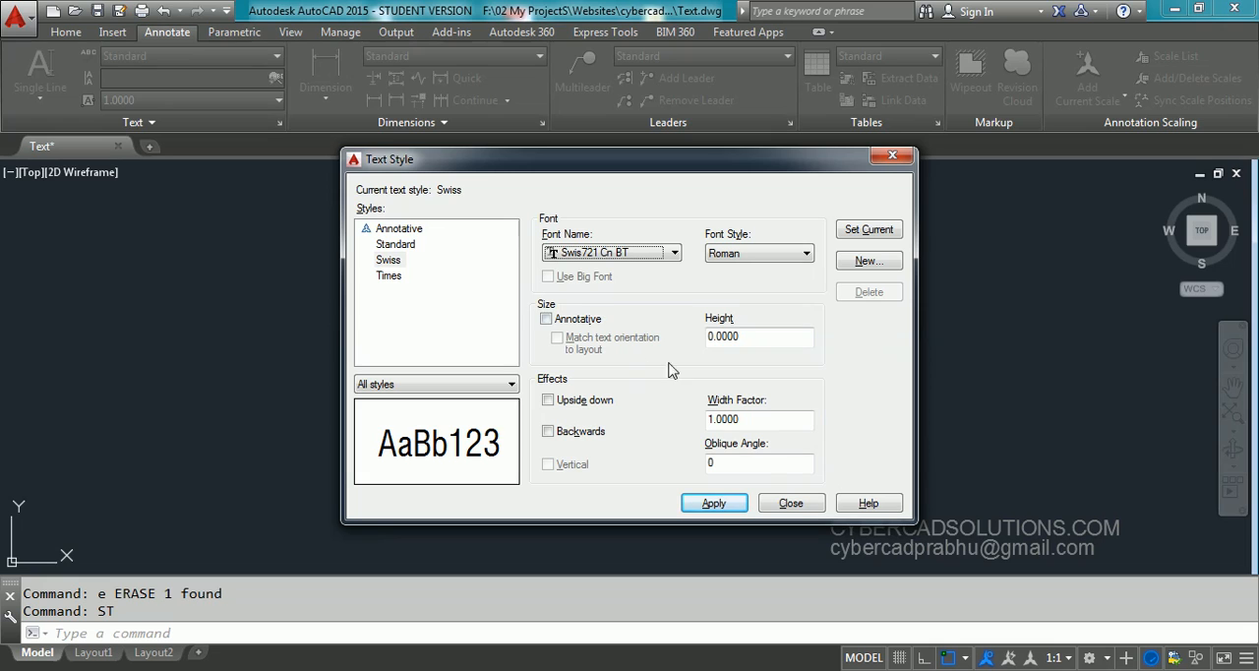
click(714, 503)
click(782, 503)
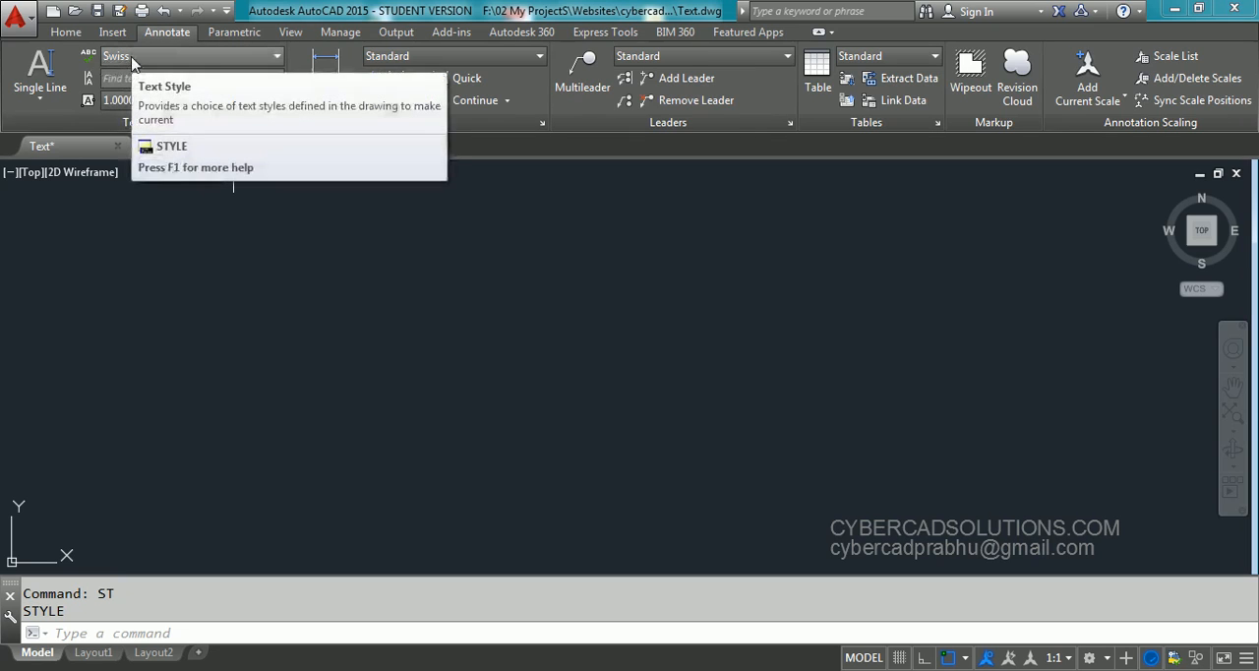
Make the Standard text style current and start left-justified single-line text in the upper-left drawing area with height 1.0000 and rotation 0
click(213, 65)
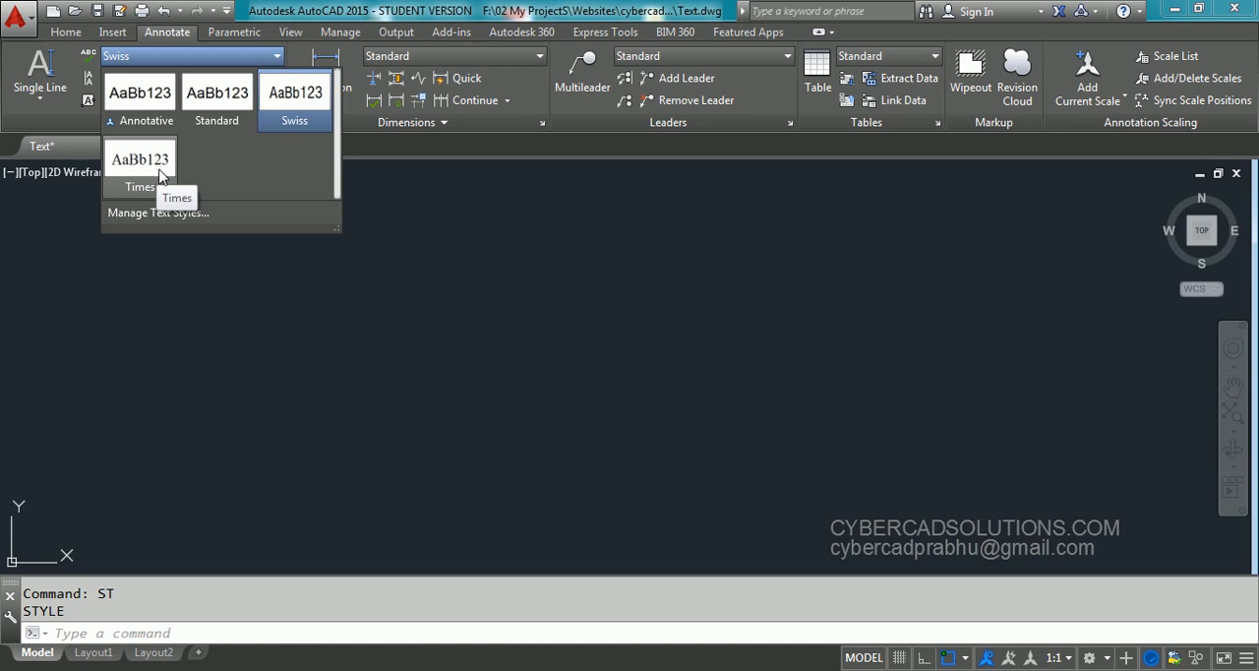
click(220, 108)
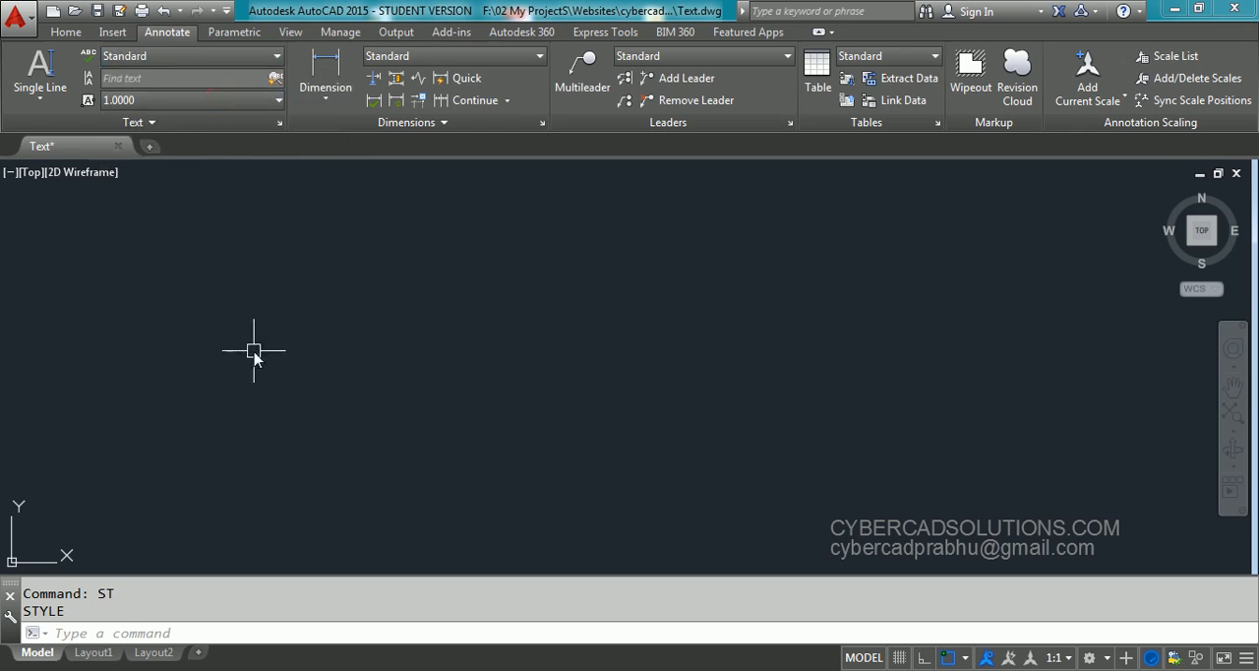
text(dt)
key(Return)
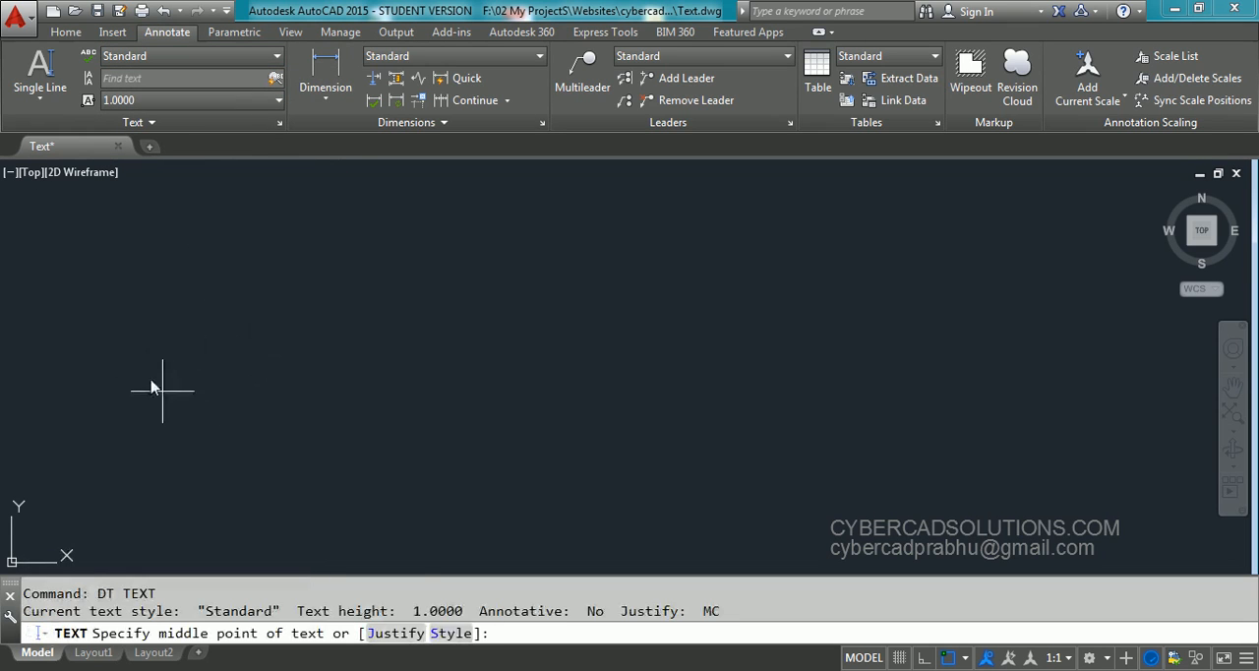
click(396, 633)
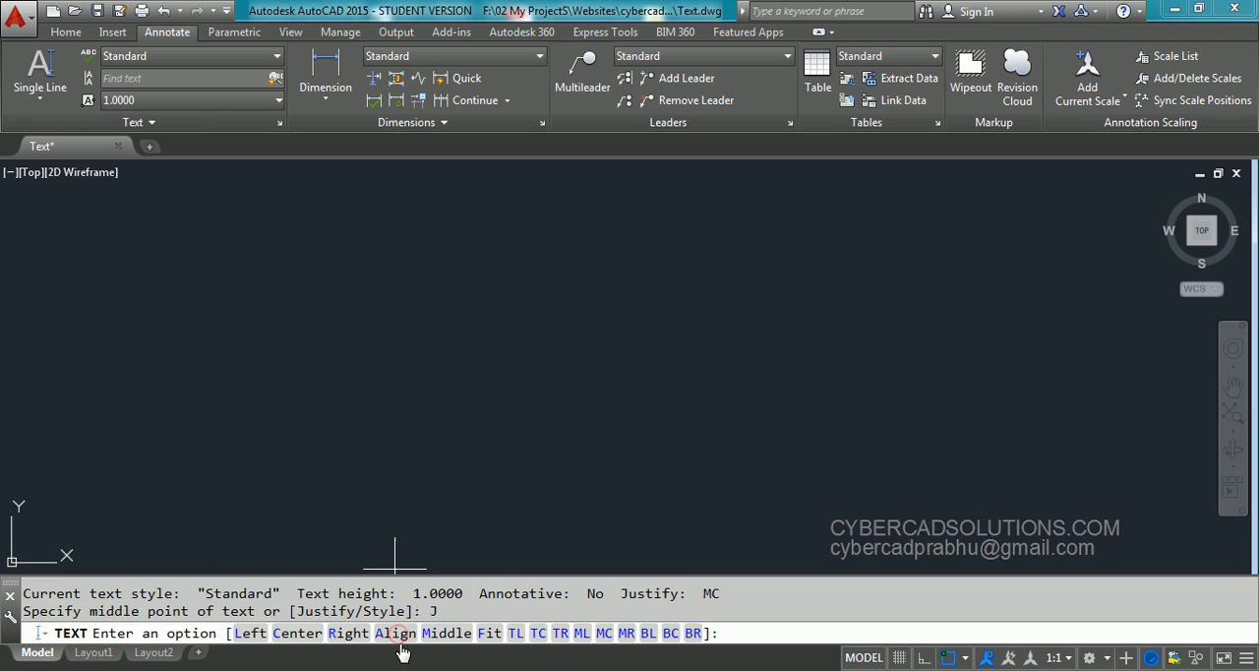
click(252, 635)
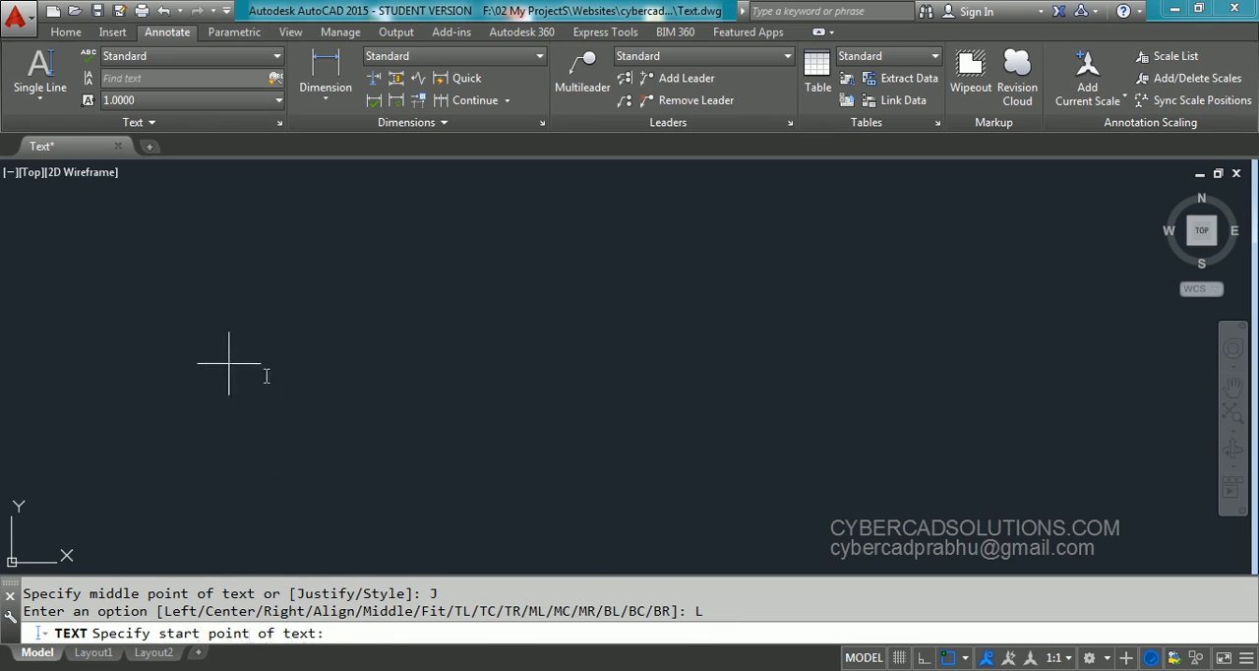
click(82, 282)
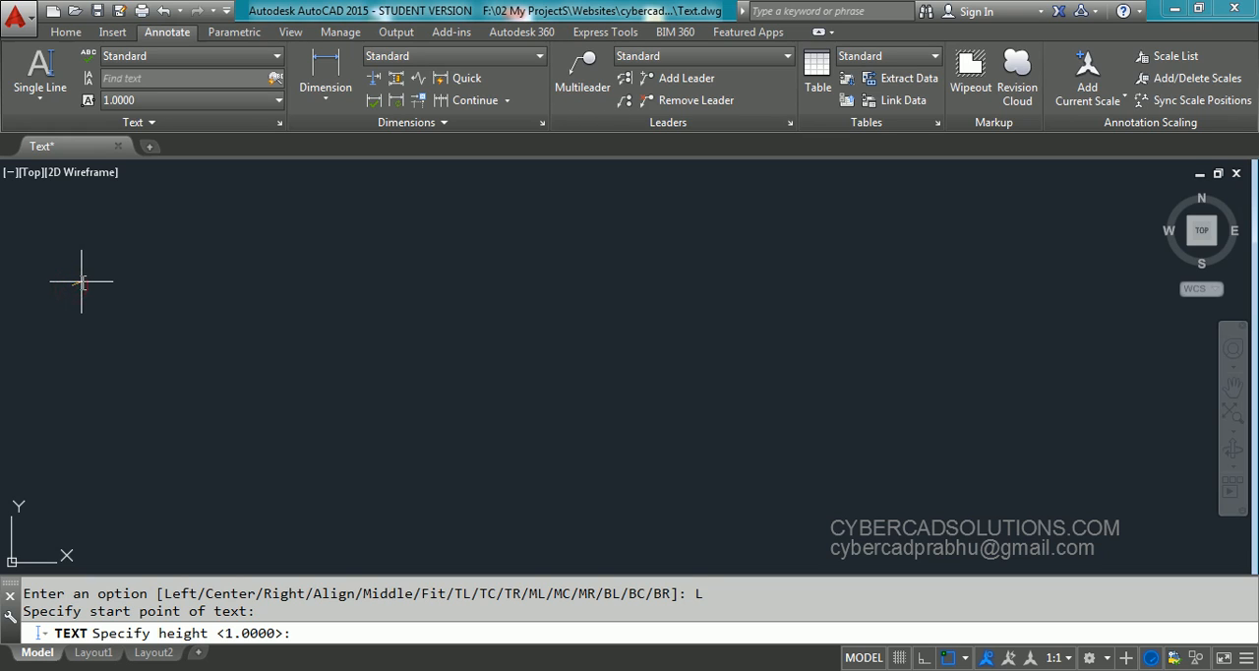
key(Return)
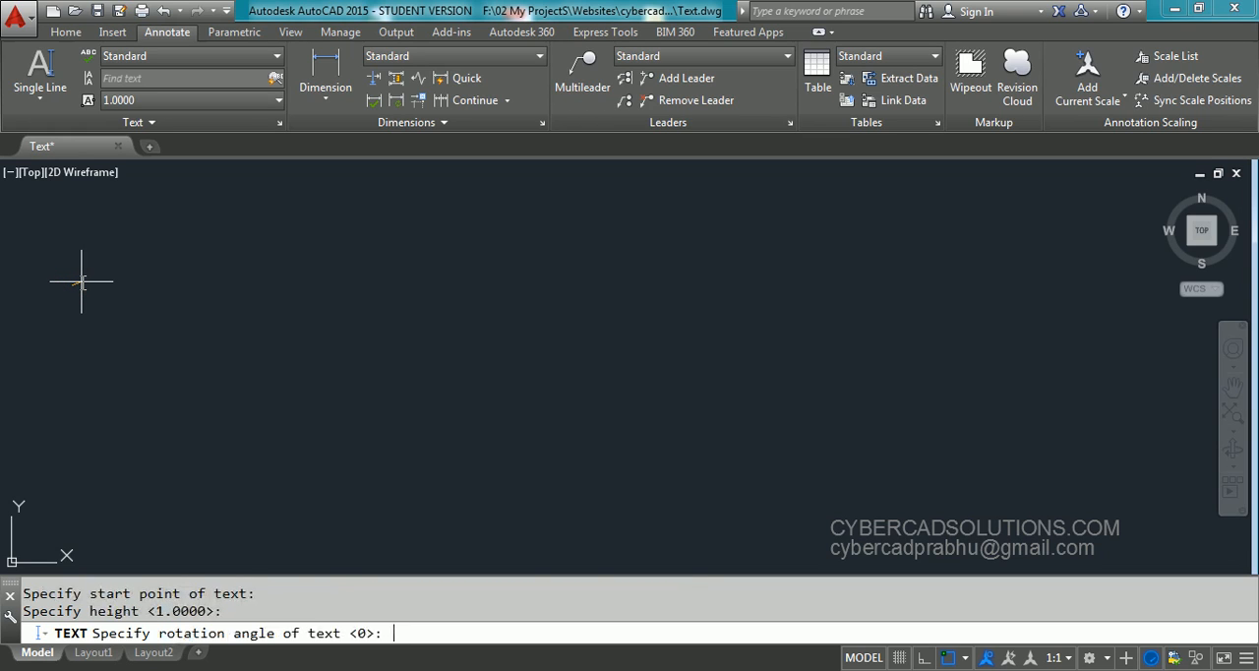
key(Return)
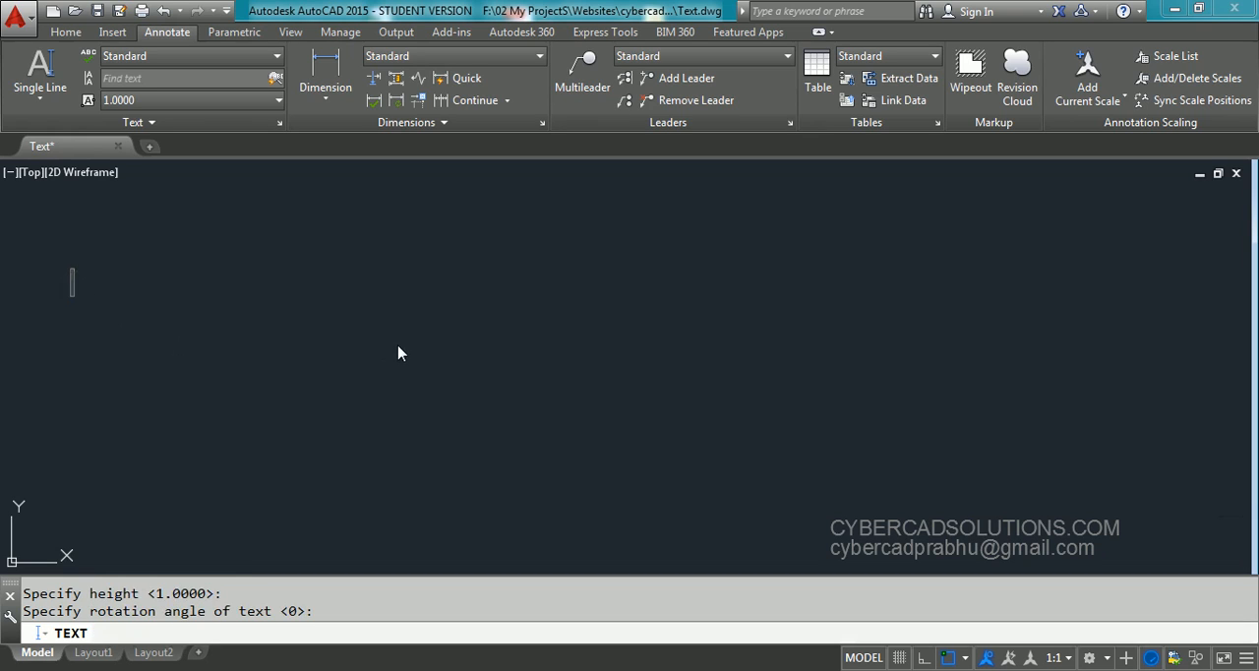
text(www.cyber)
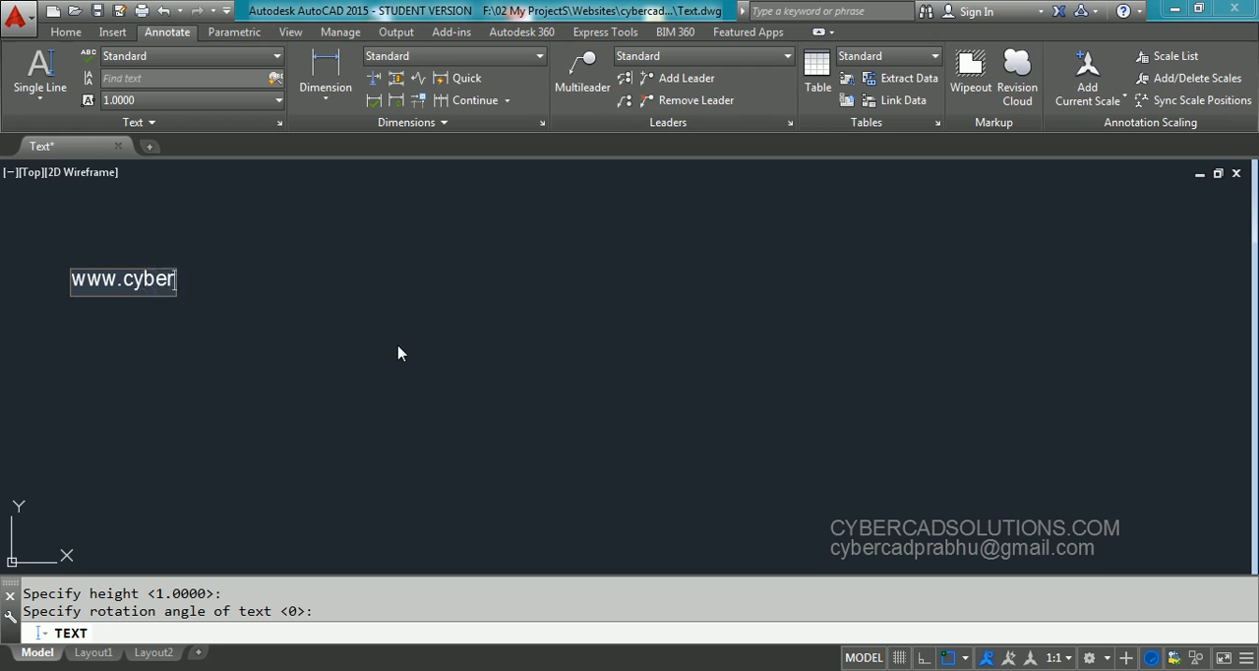
text(cadsol)
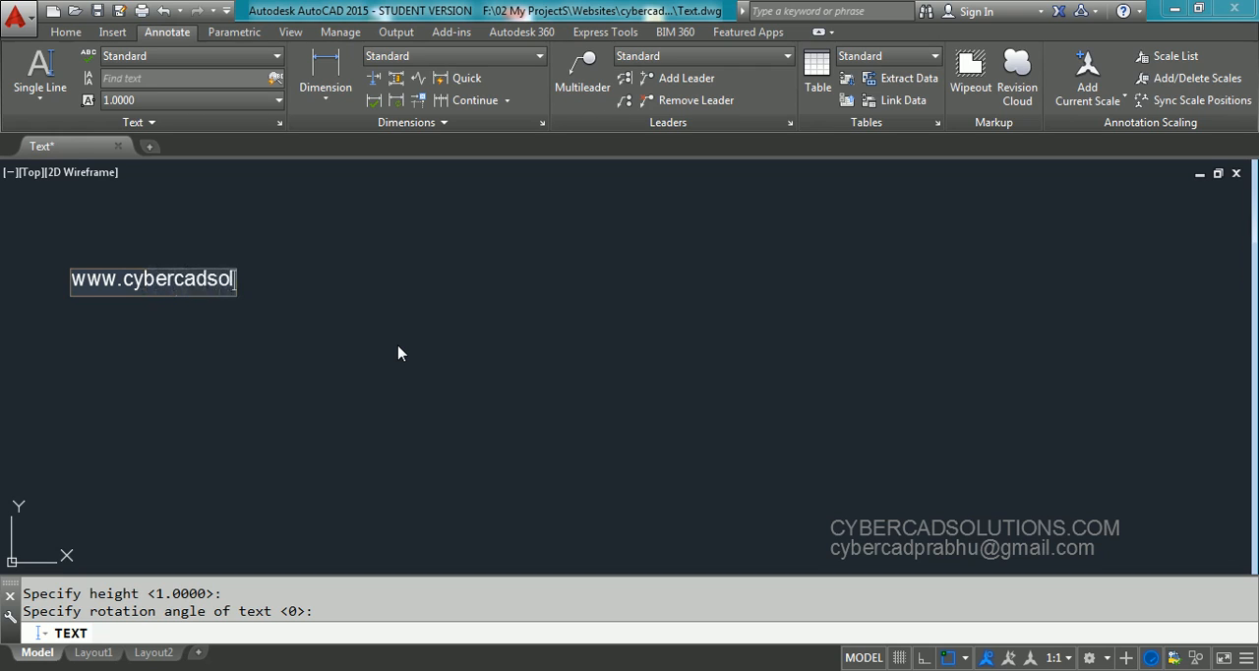
text(utions.com)
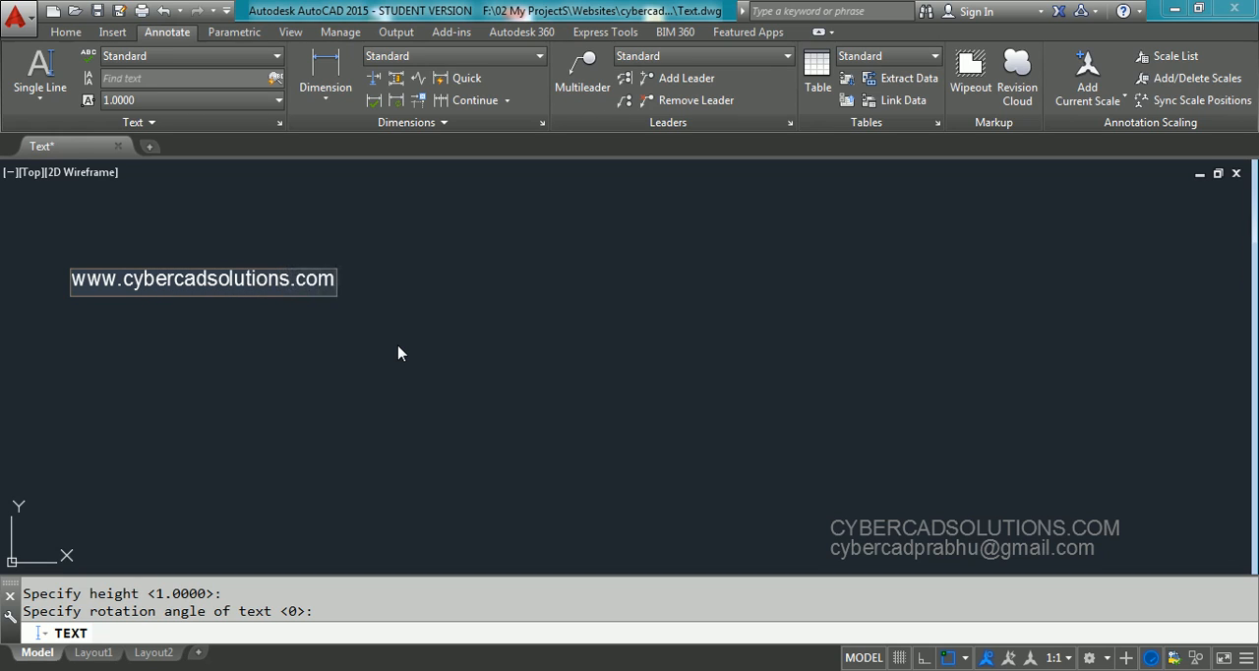
key(Return)
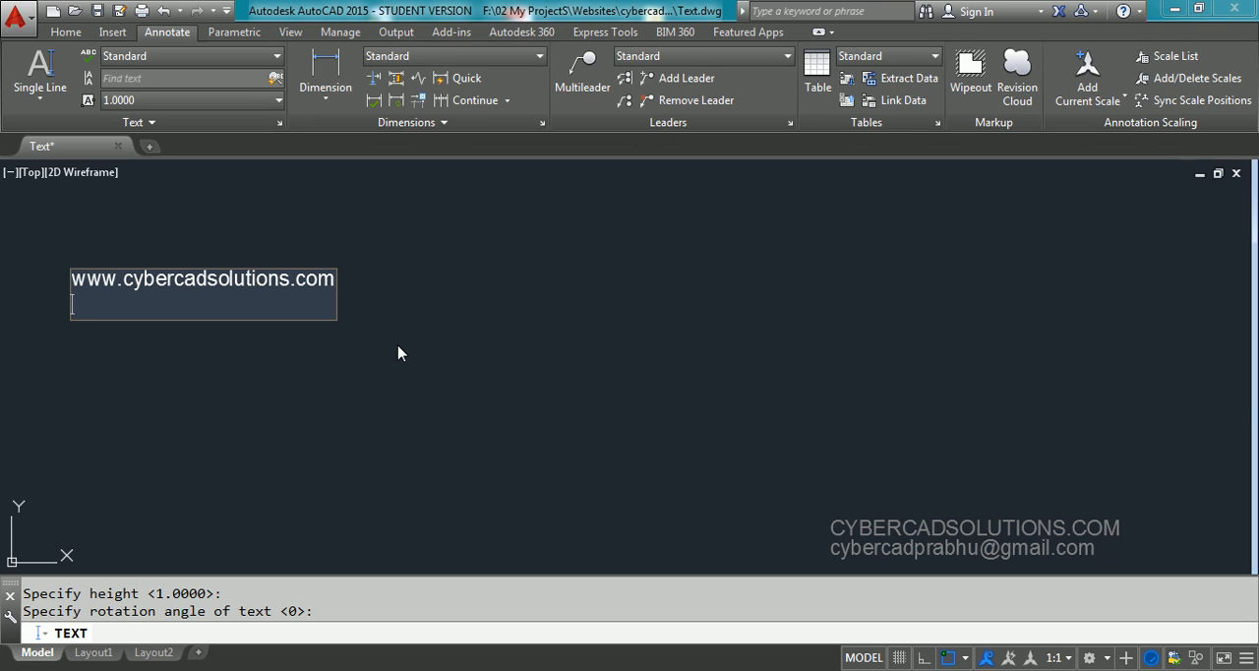
text(prabhu)
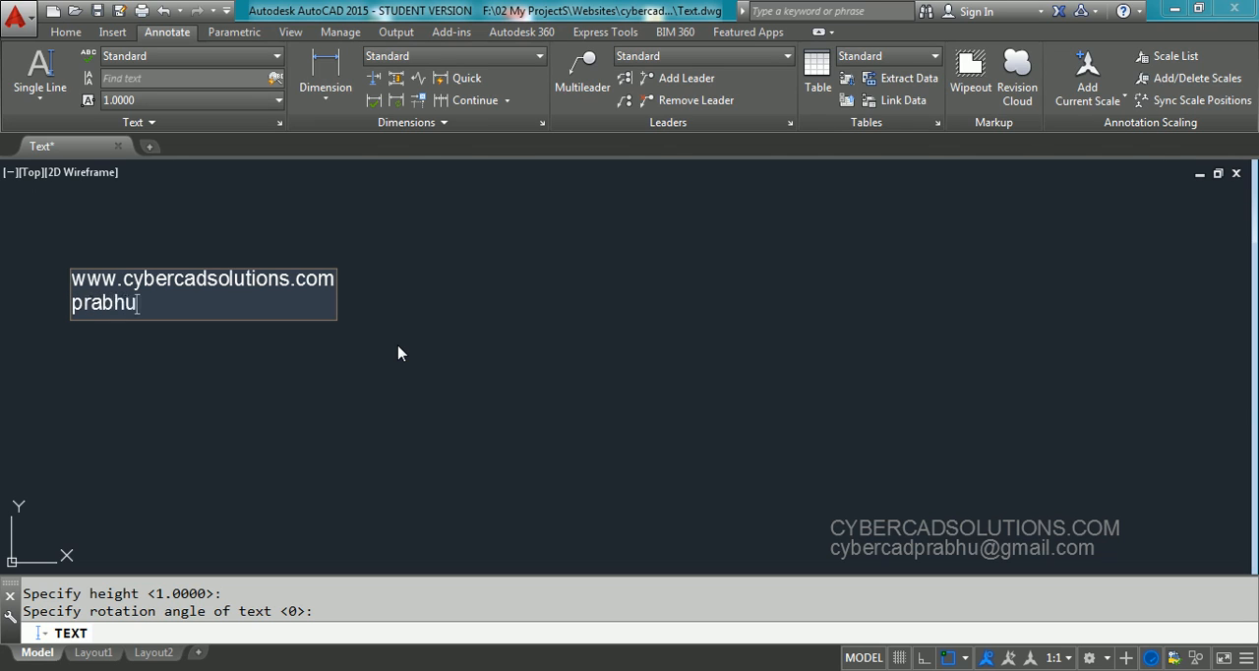
text(, India)
key(Return)
key(Return)
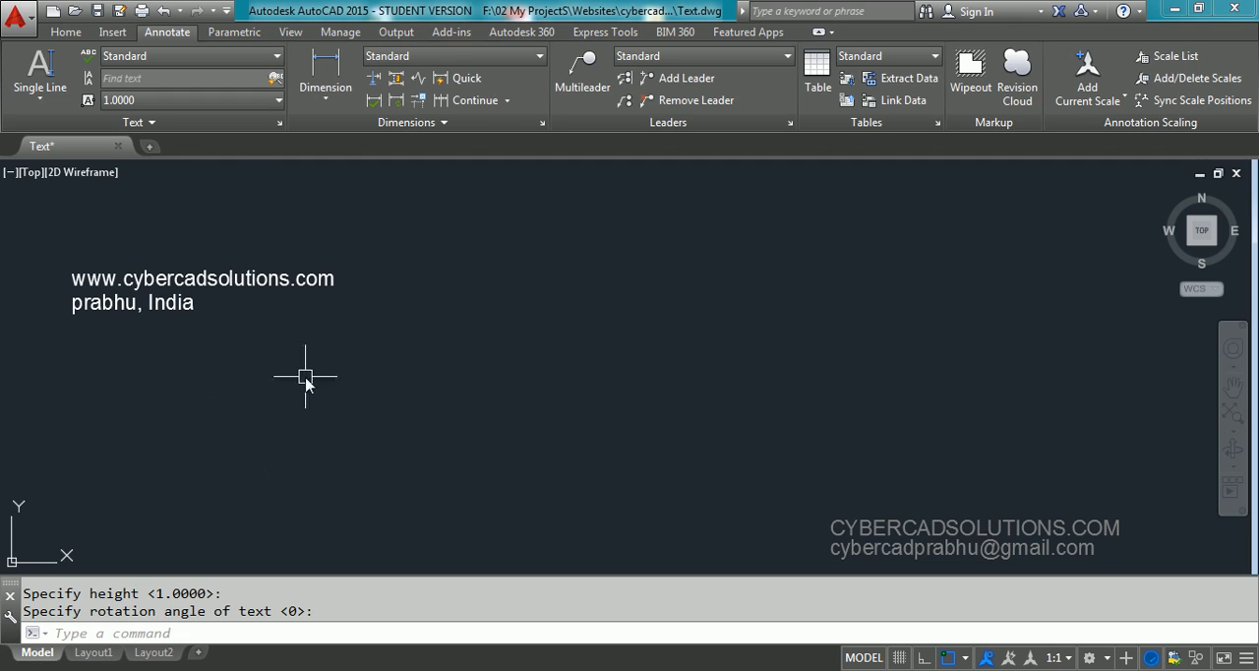
Make Times the current text style, start single-line text, and specify times as its style within the command
click(198, 61)
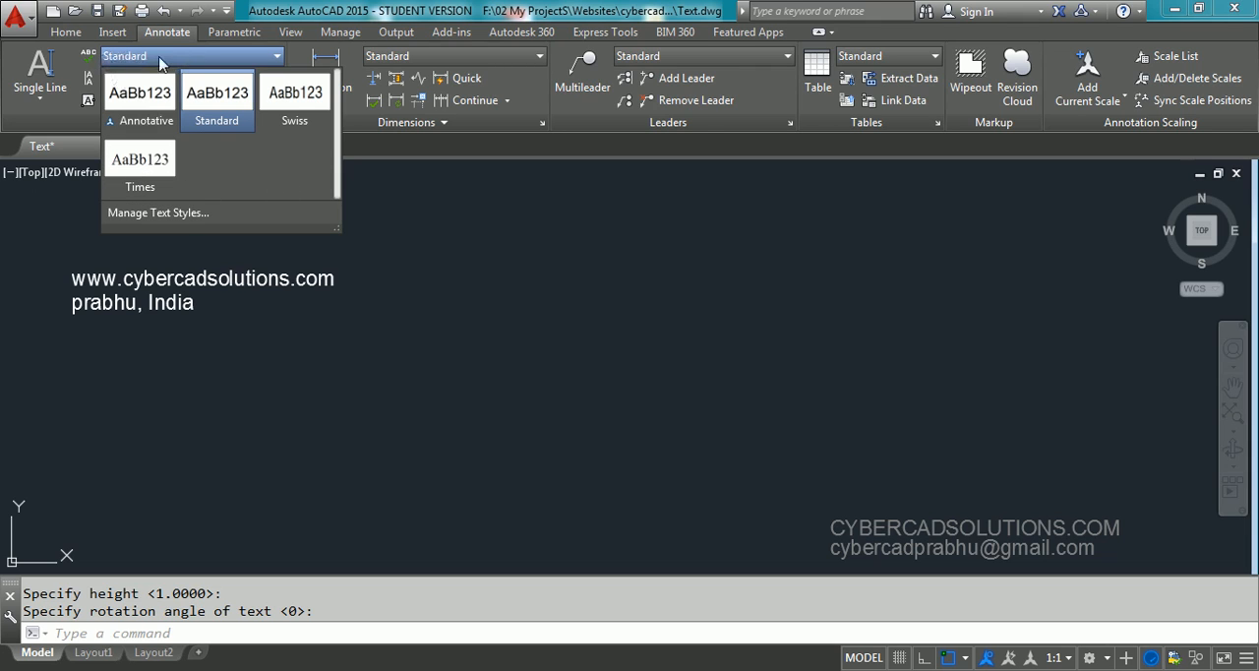
click(138, 167)
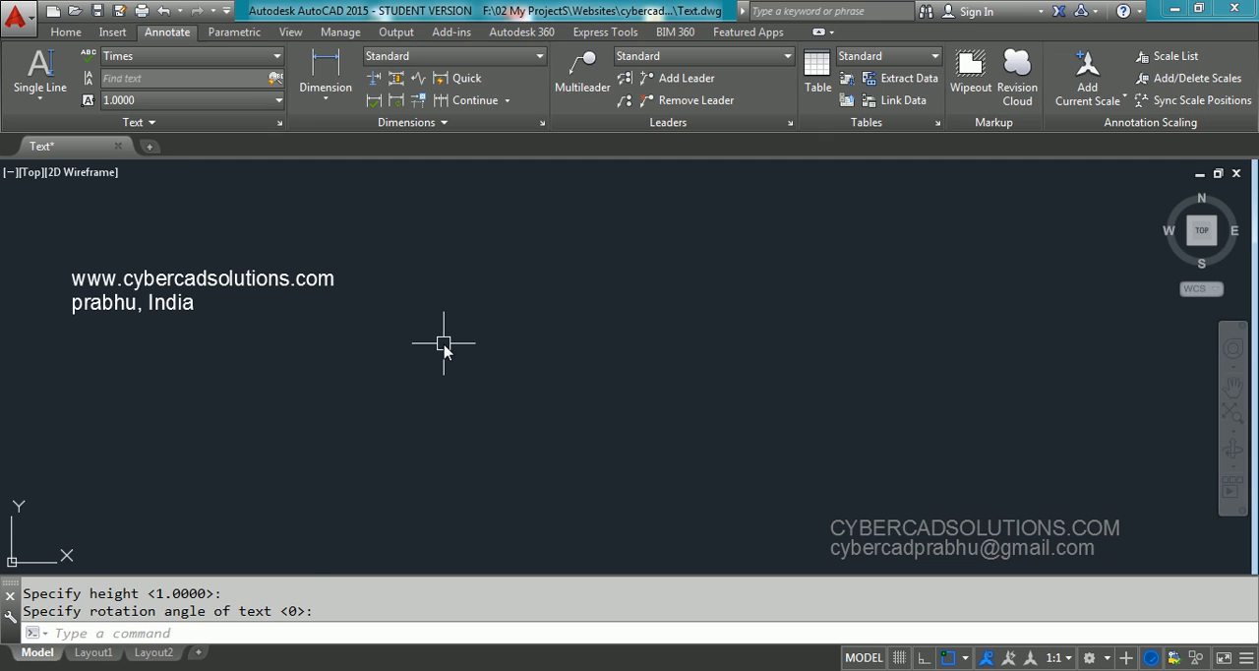
text(dt)
key(Return)
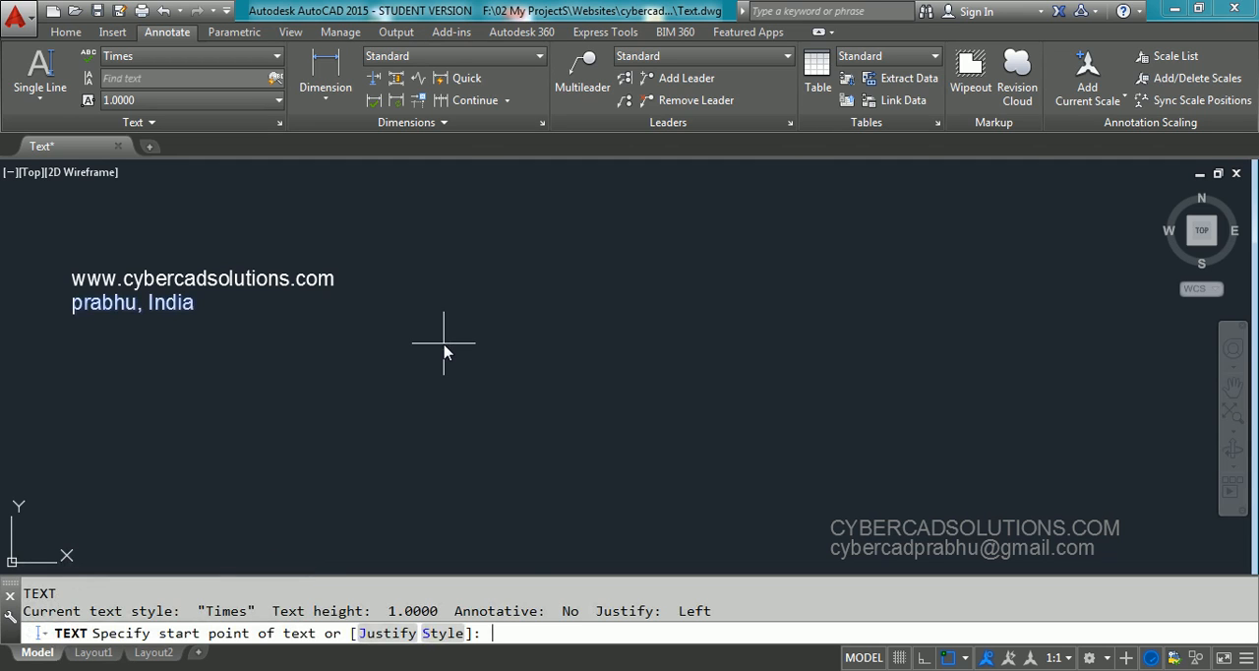
click(441, 634)
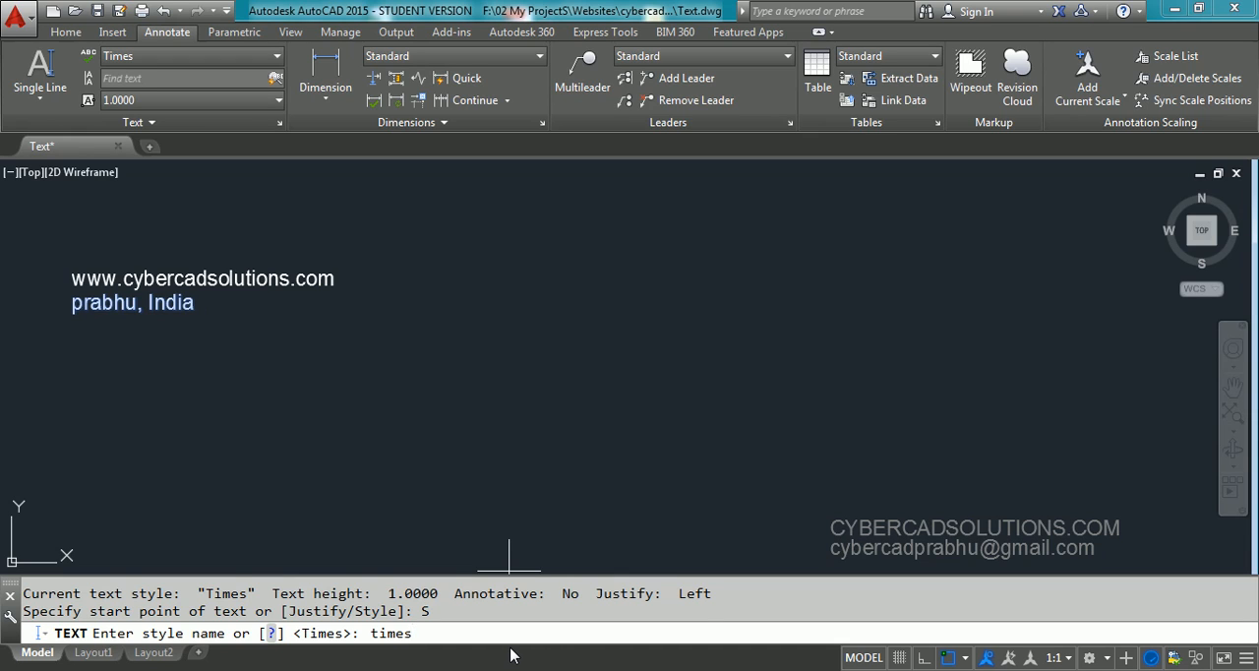
key(Return)
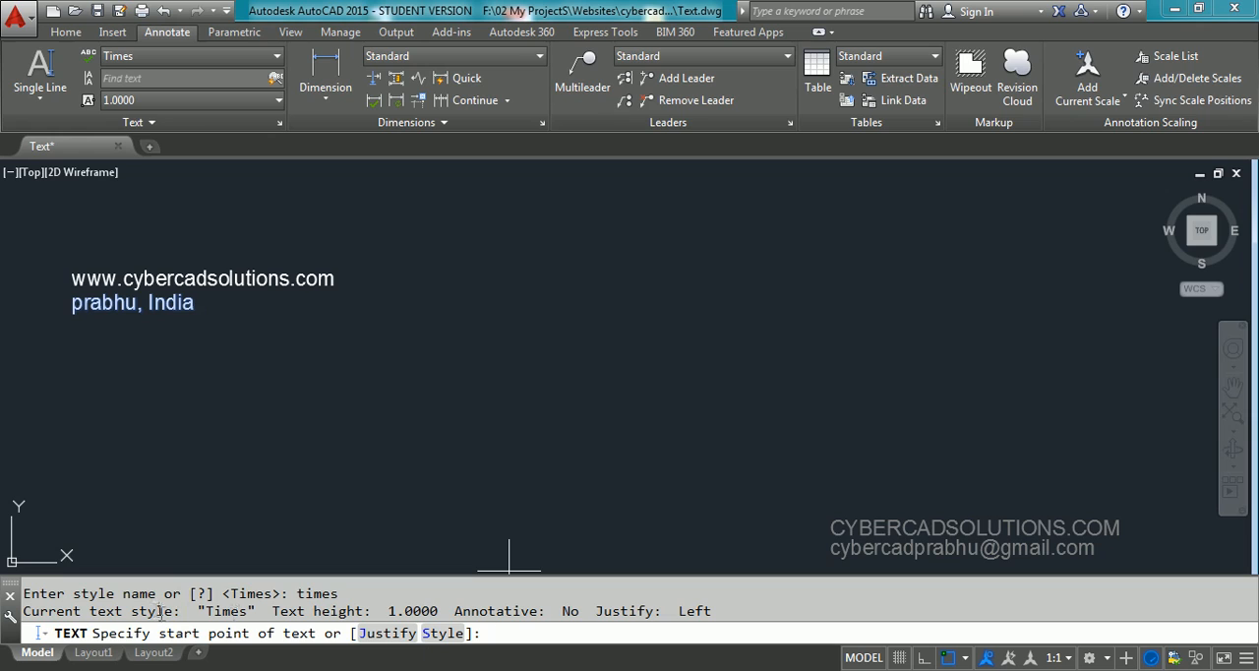
drag(192, 610, 258, 614)
drag(384, 610, 454, 612)
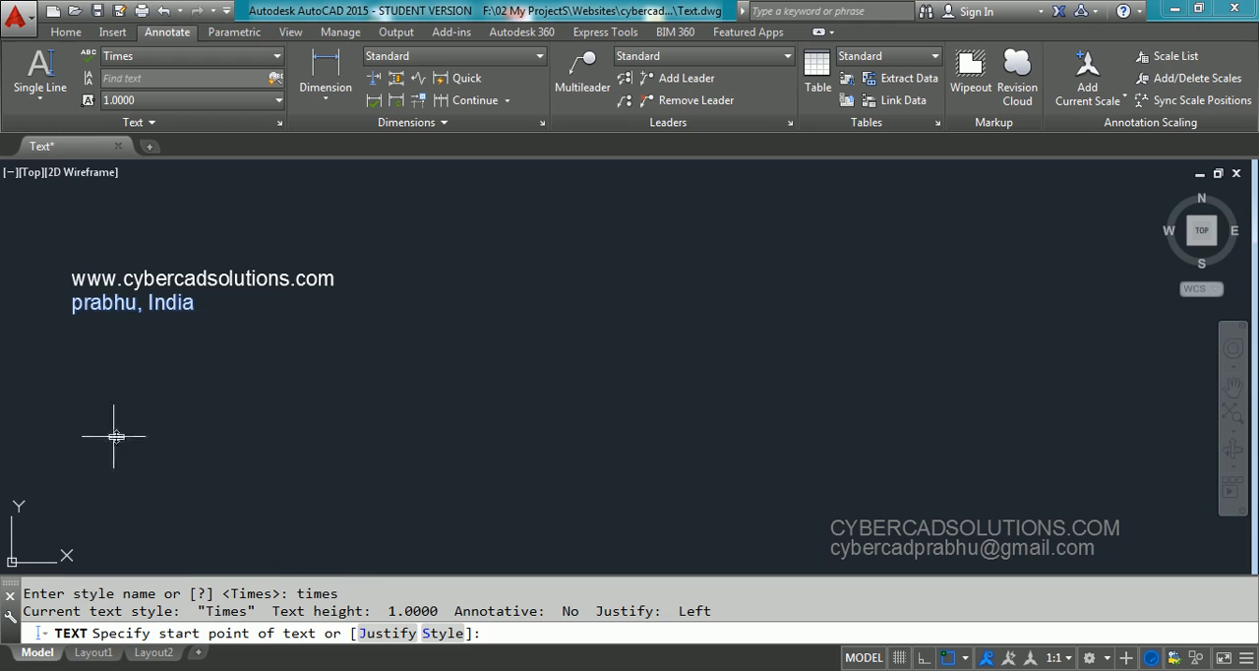
click(73, 398)
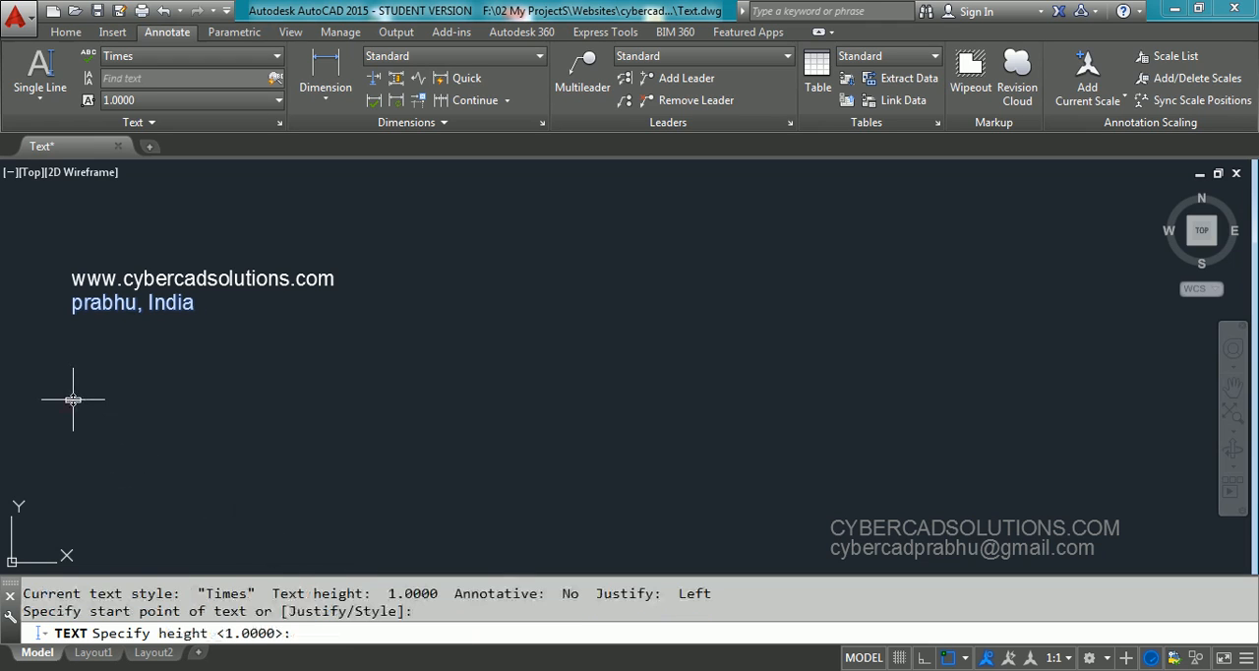
key(Return)
key(Return)
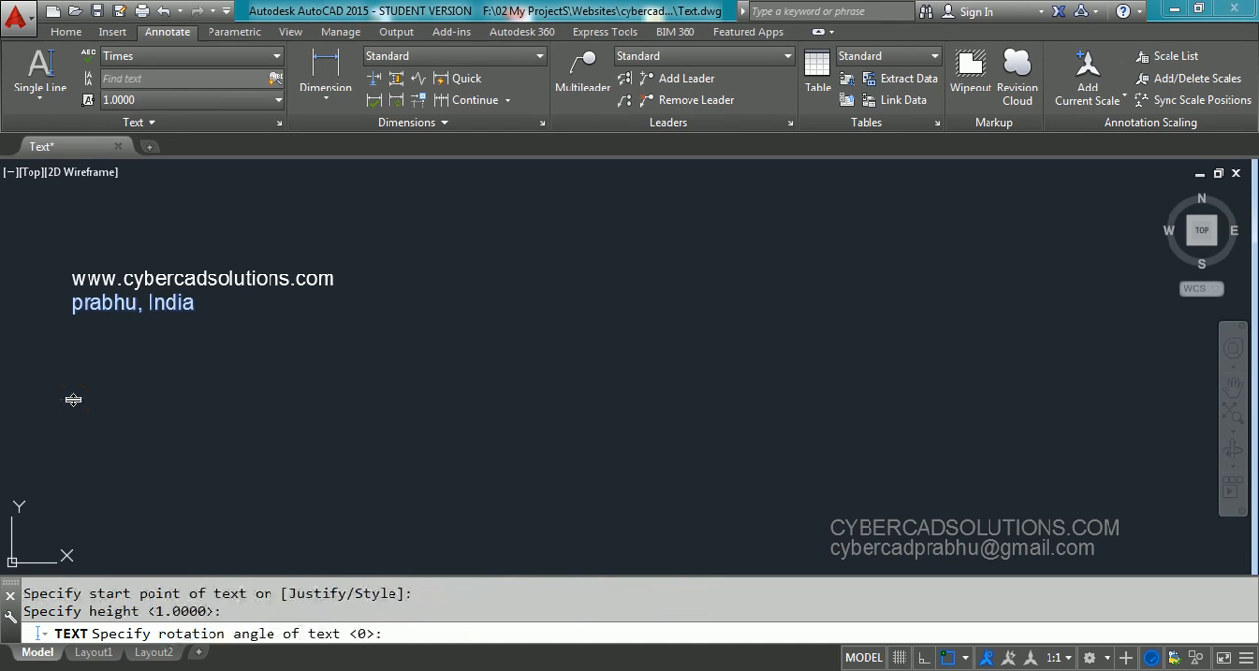
text(w)
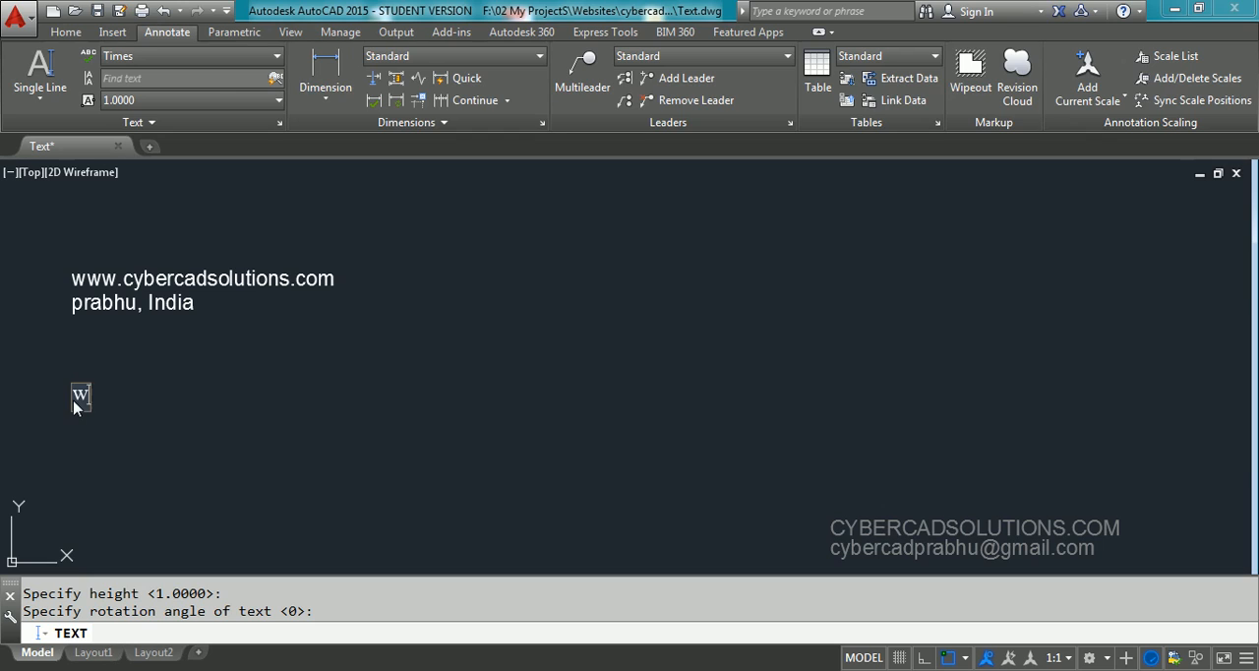
text(ww.cybber)
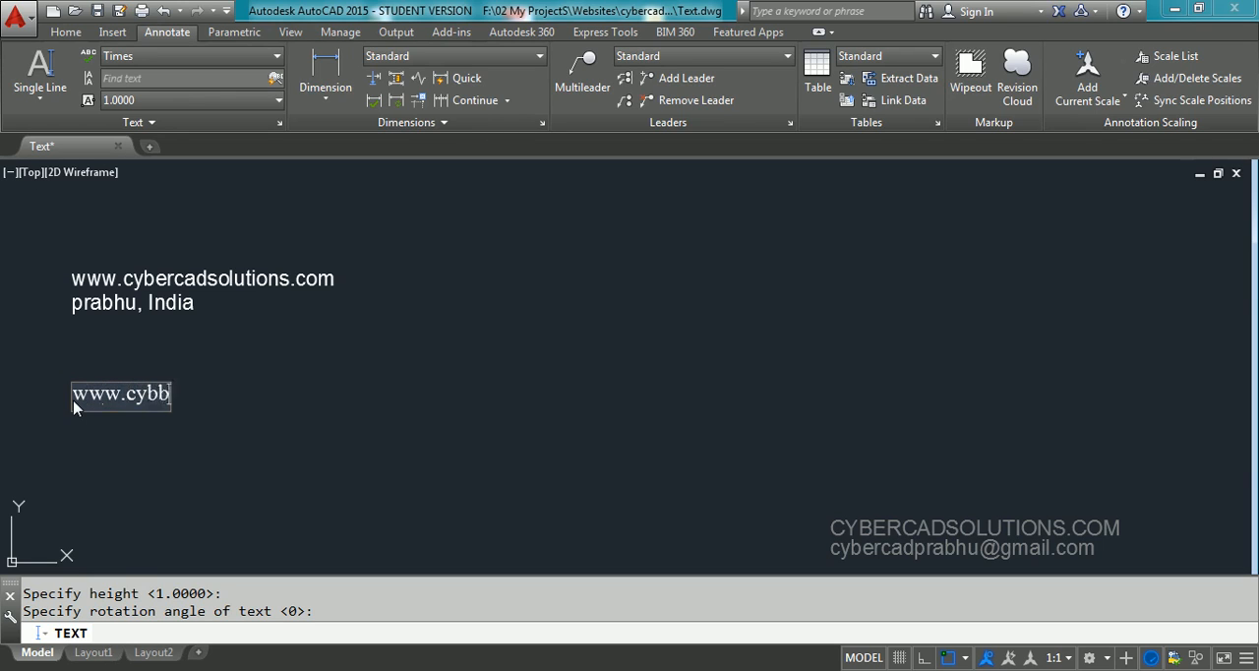
key(BackSpace)
key(BackSpace)
key(BackSpace)
text(ercadsolutins)
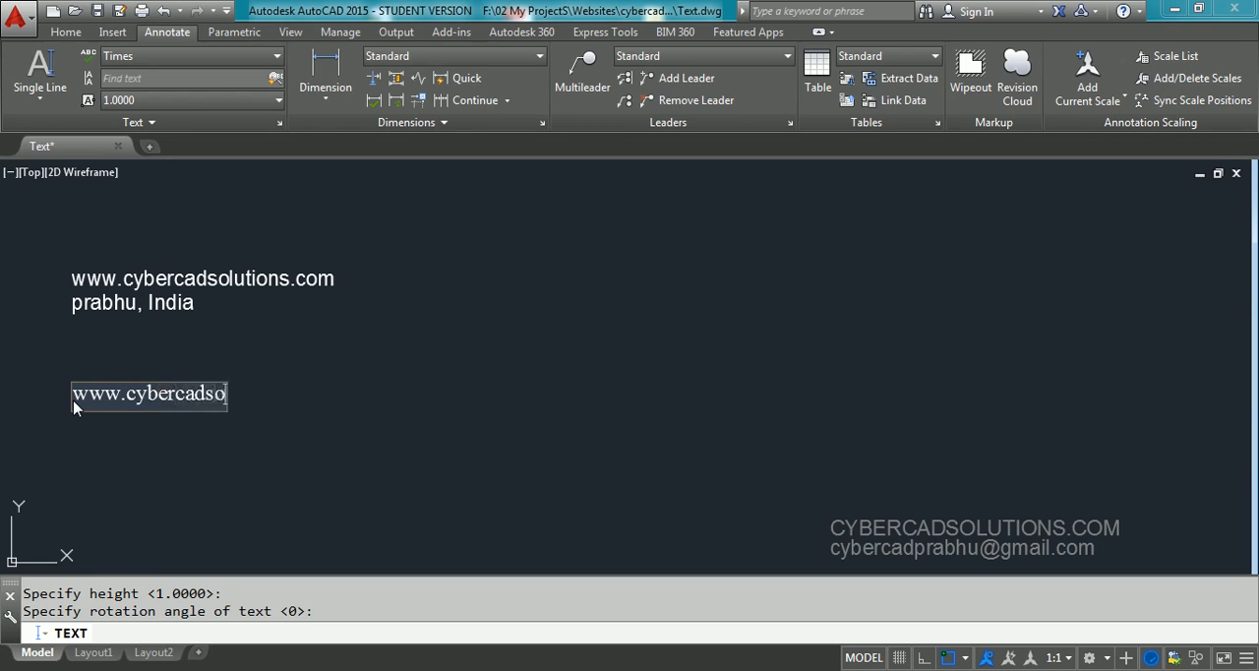
key(BackSpace)
key(BackSpace)
key(BackSpace)
text(ions.com)
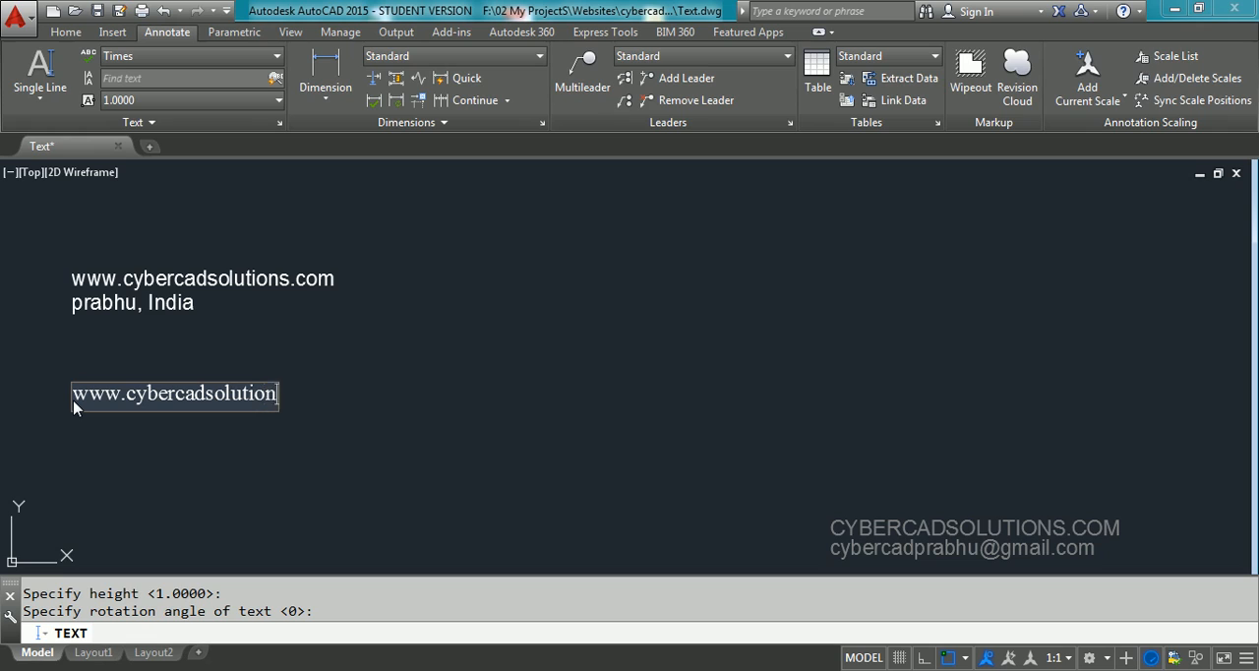
Add a second line to the Times text with the person's name followed by ", India", and finish the text
key(Return)
text(prabhu)
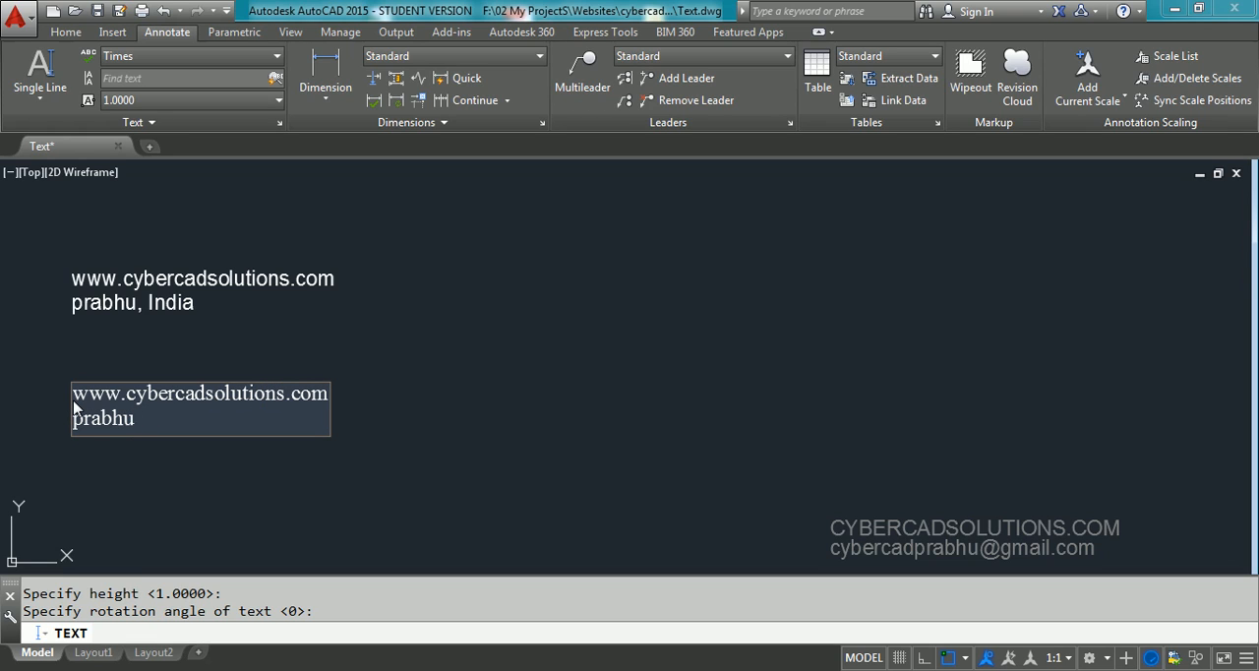
text(, India)
key(Return)
key(Return)
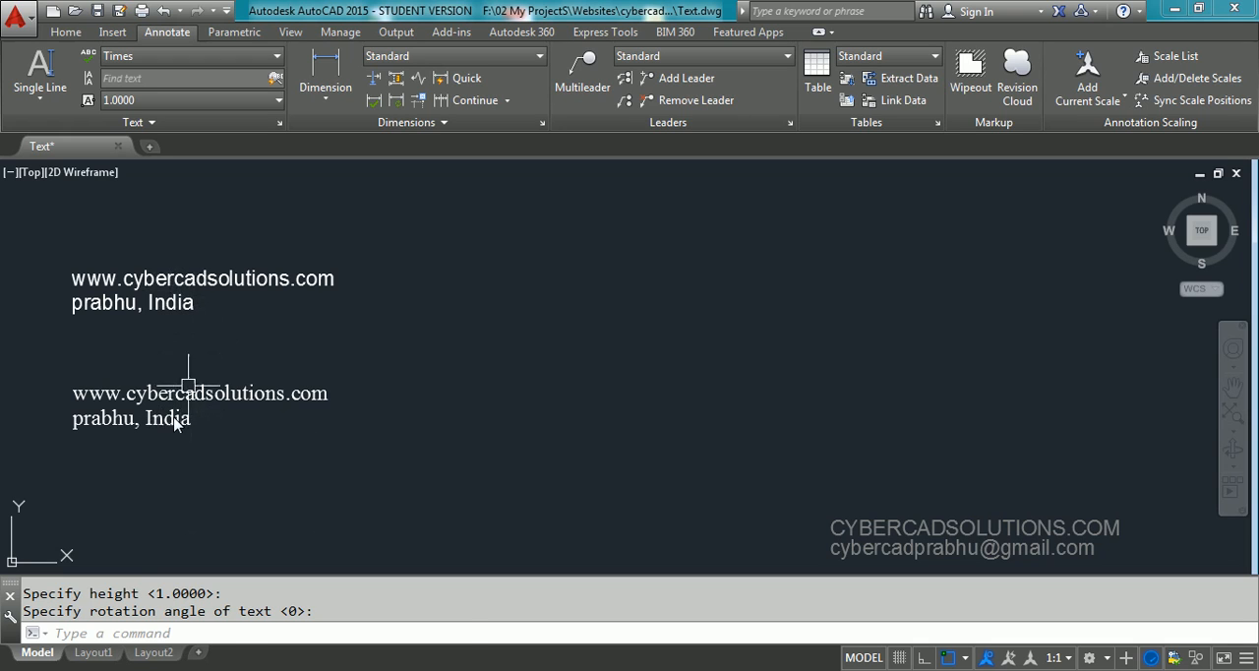
Select the two Standard-style lines and then the two Times-style lines to compare their fonts, and clear the selection
click(212, 315)
click(181, 260)
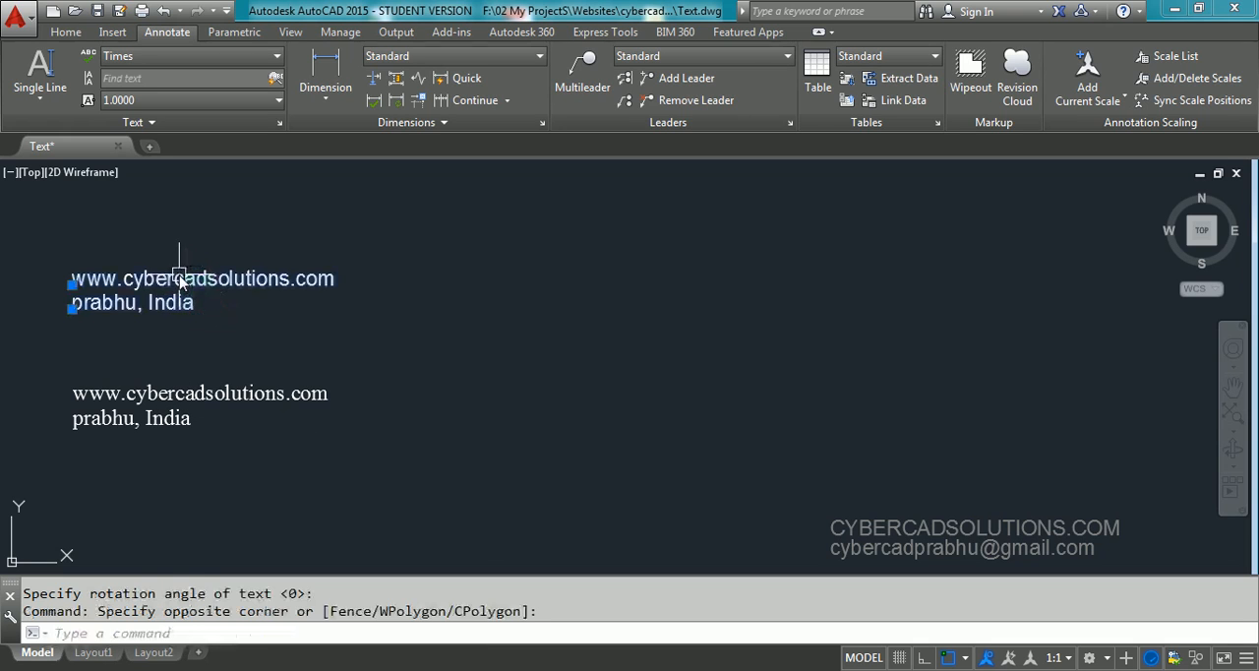
key(Escape)
click(211, 403)
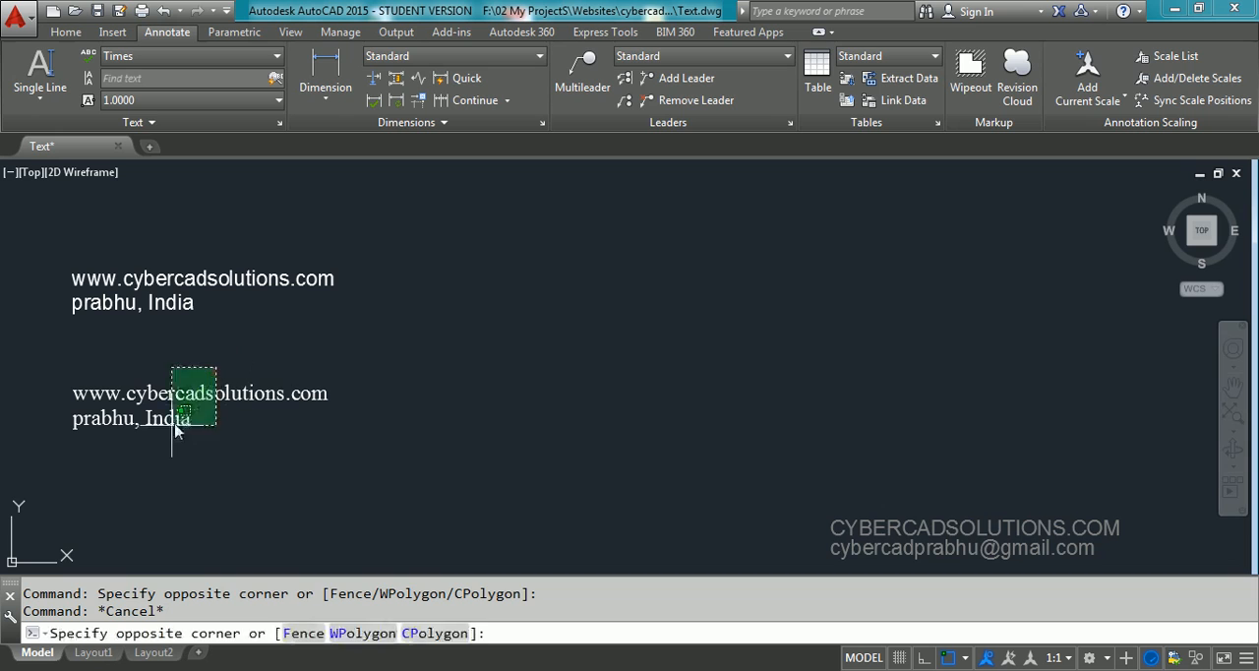
click(161, 424)
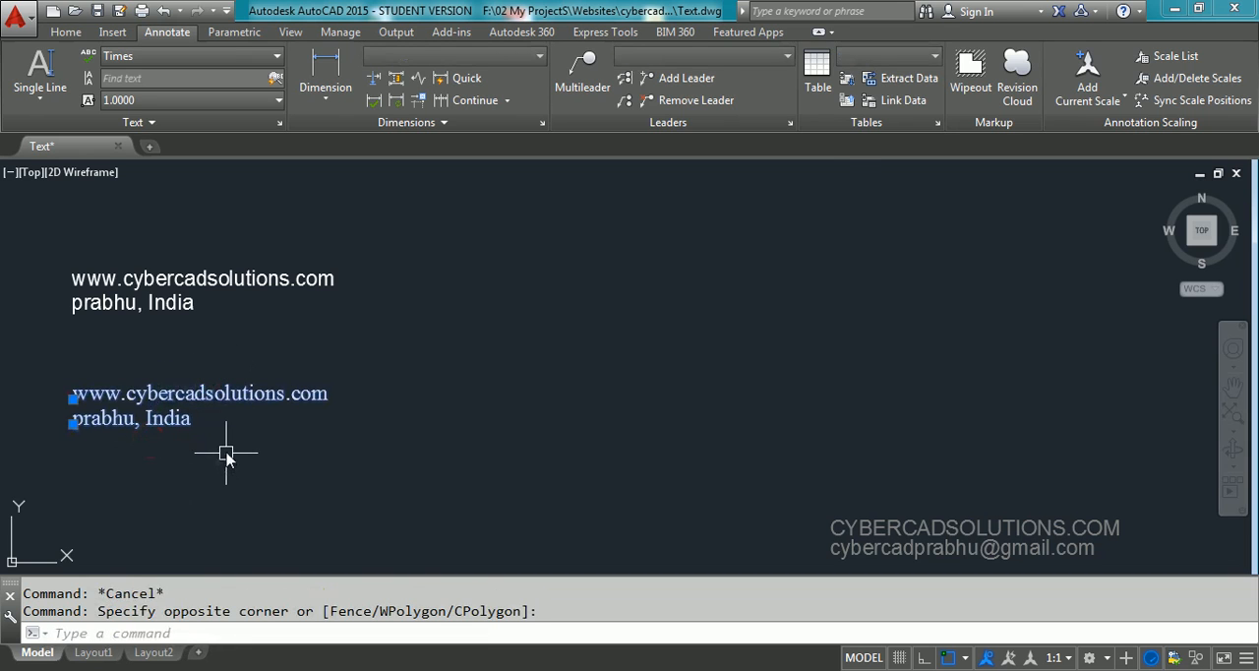
key(F1)
key(Escape)
key(Escape)
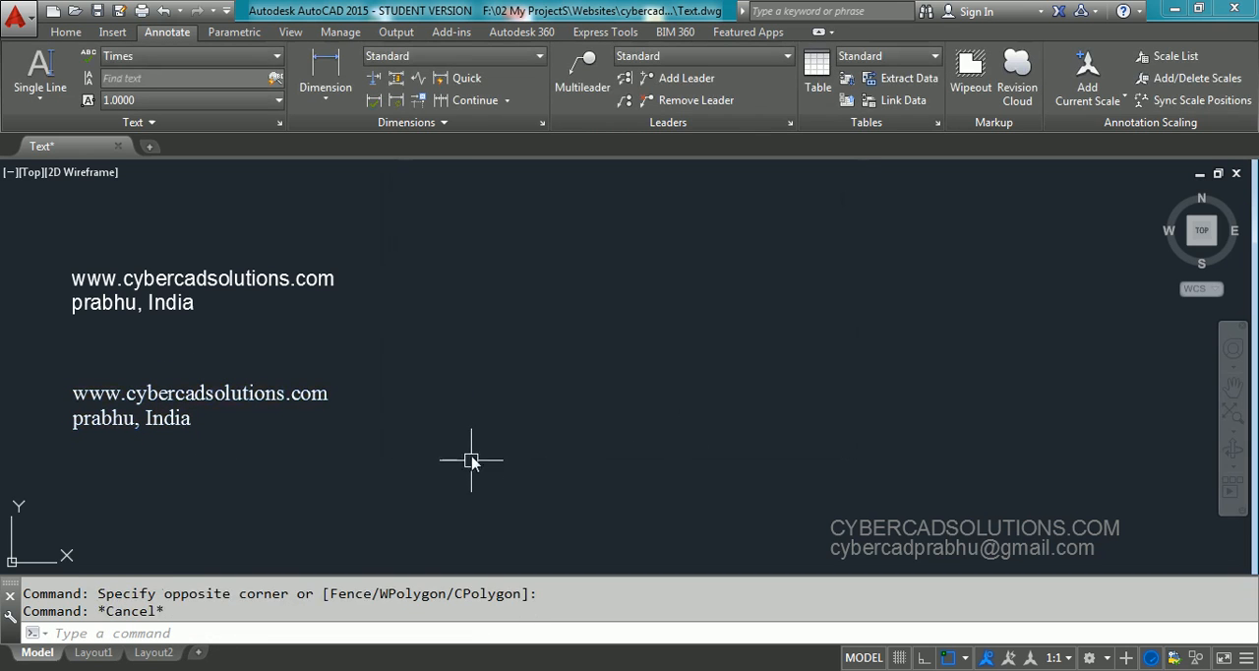
Make Swiss the current text style and place single-line text below the Times text with height 1.0000 and rotation 0
click(197, 59)
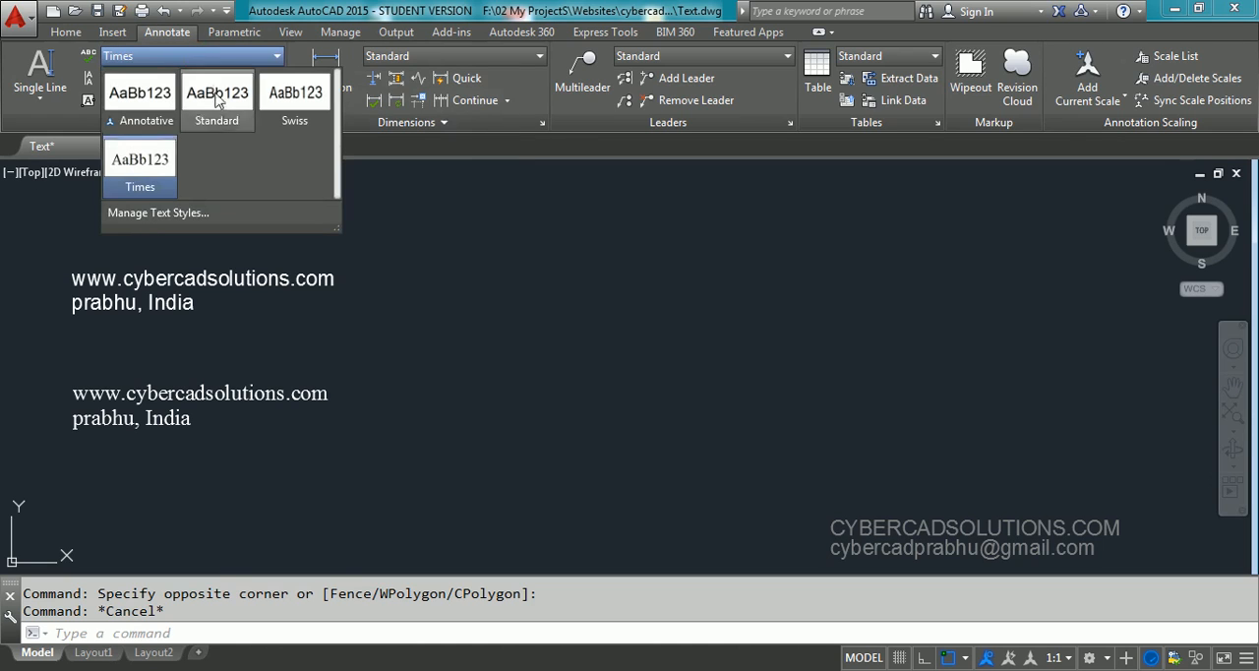
click(293, 97)
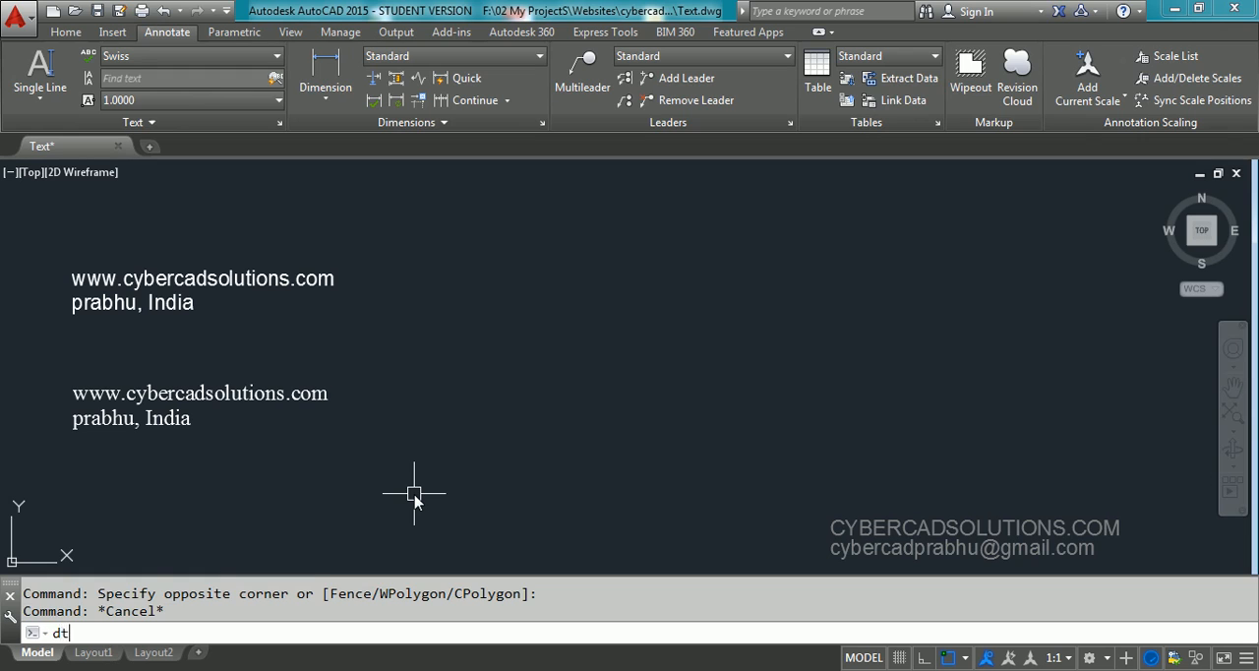
key(Return)
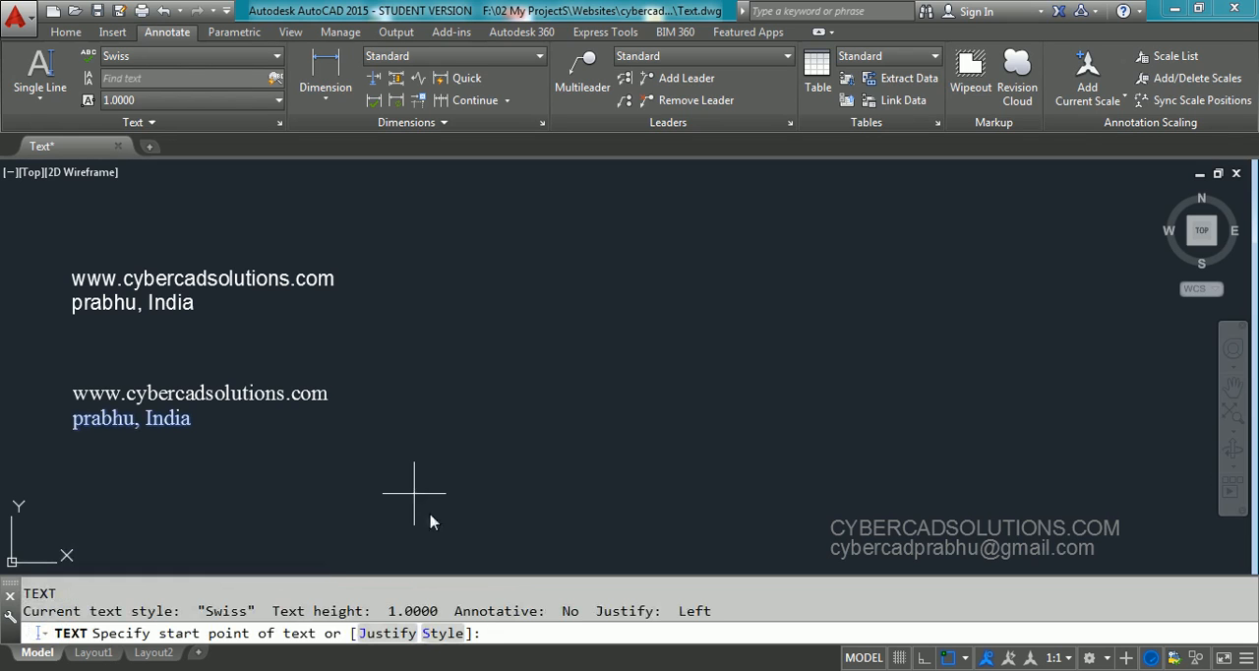
click(78, 517)
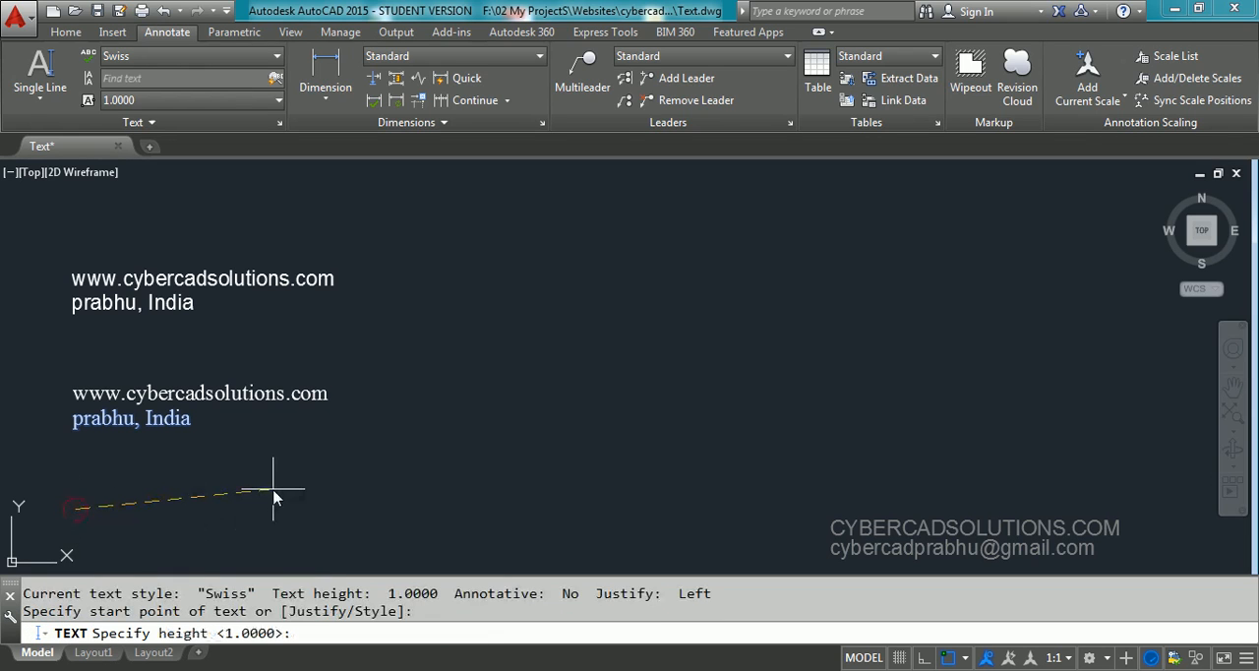
key(Return)
key(Return)
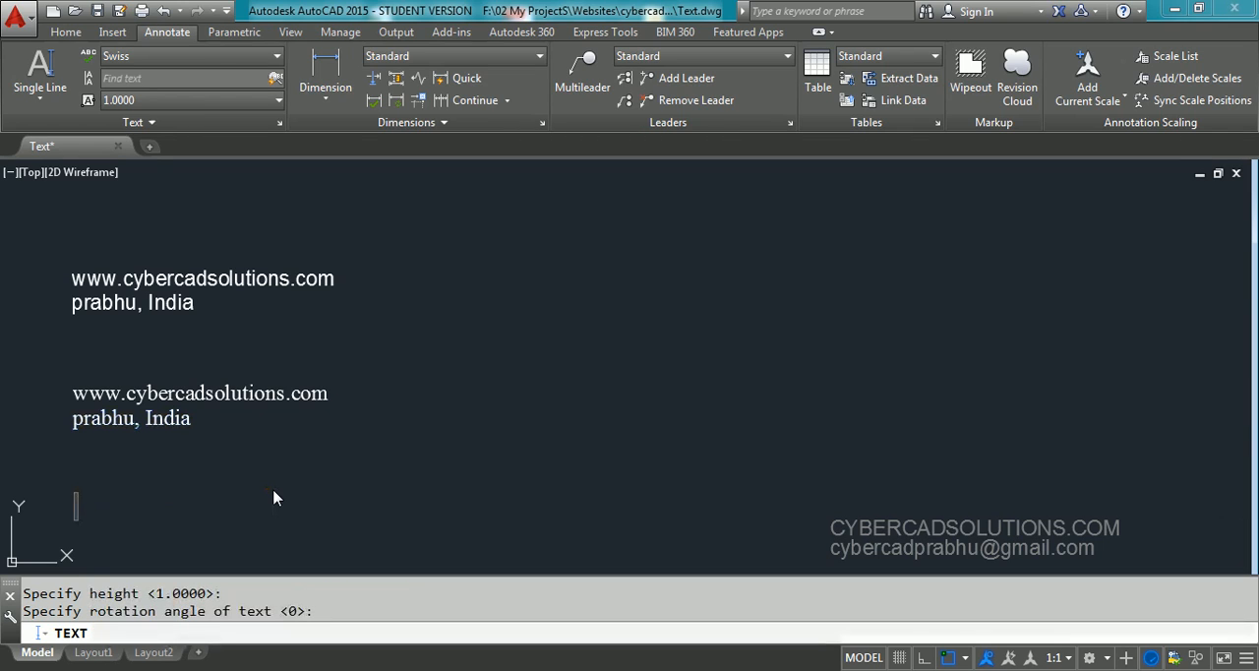
text(www.)
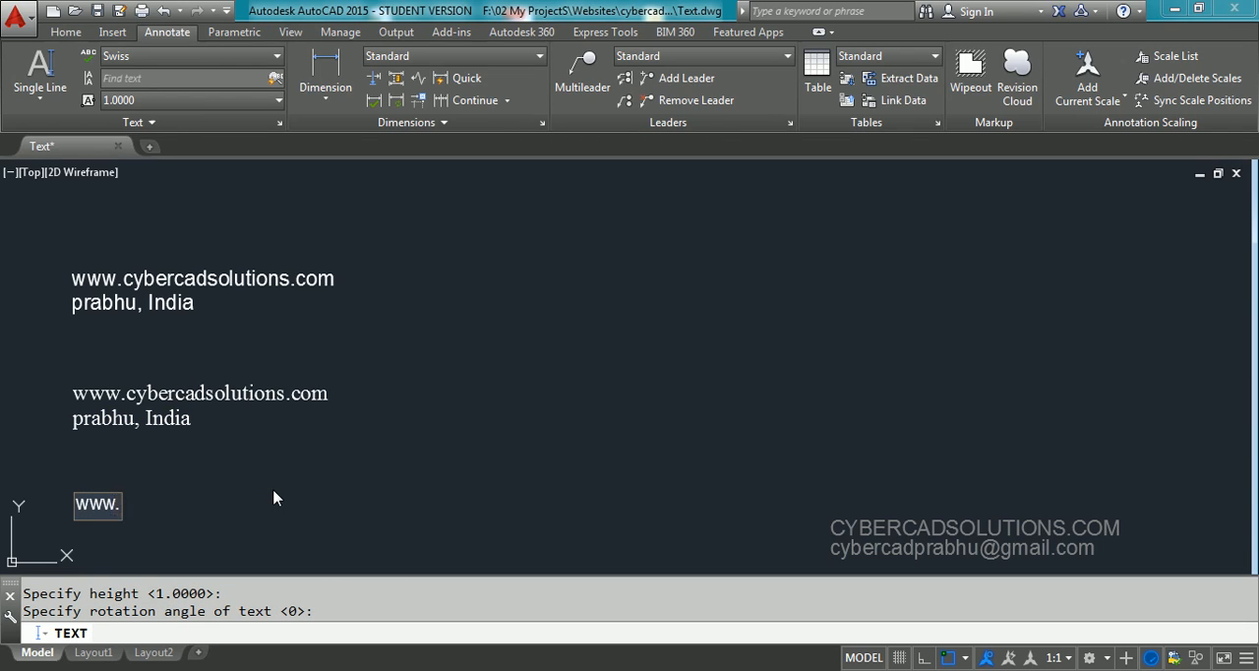
text(cybercad)
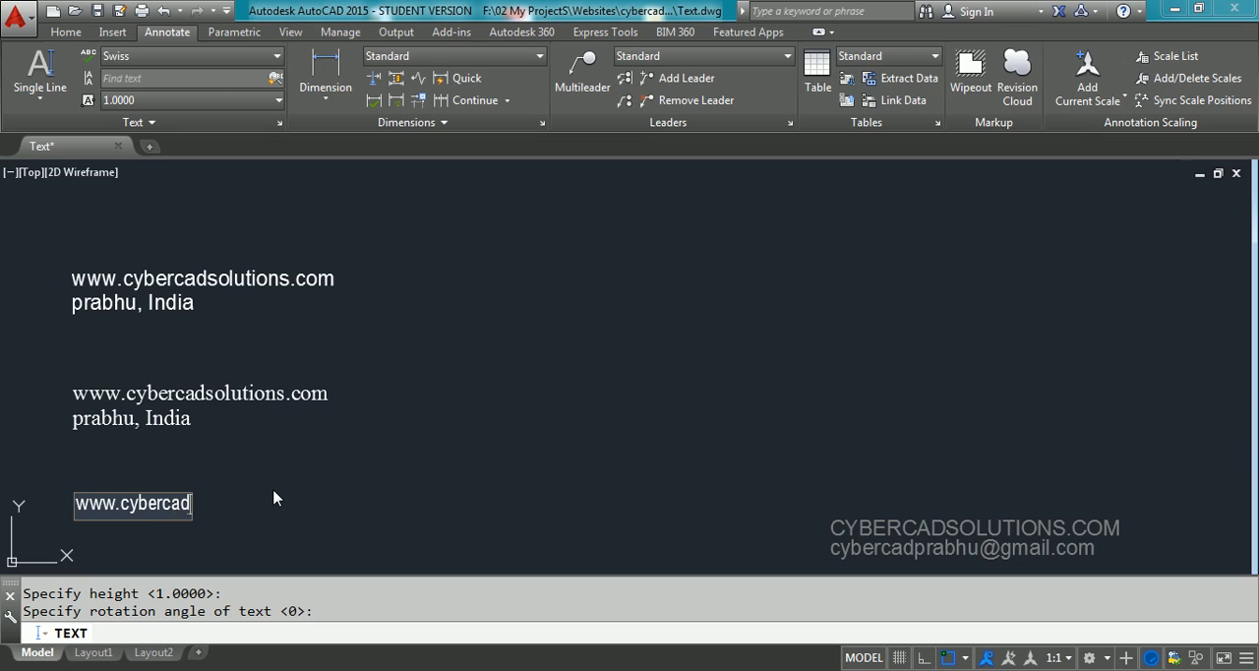
text(solutions.com)
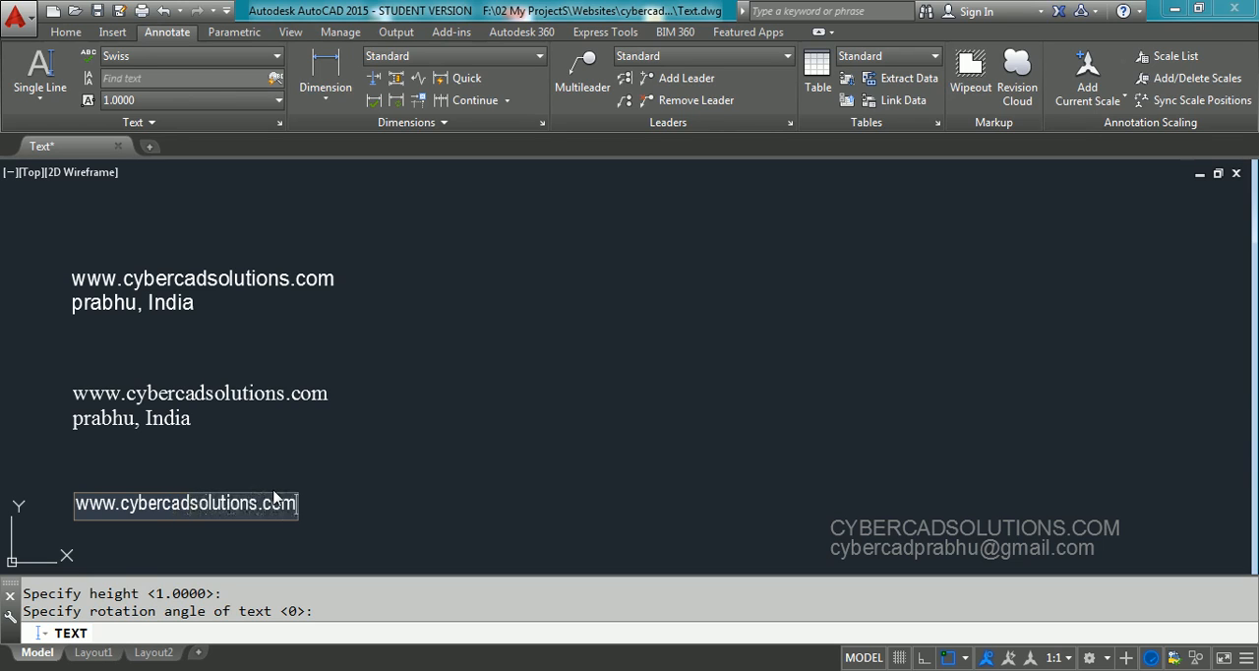
key(Return)
text(by prabhu, Indai)
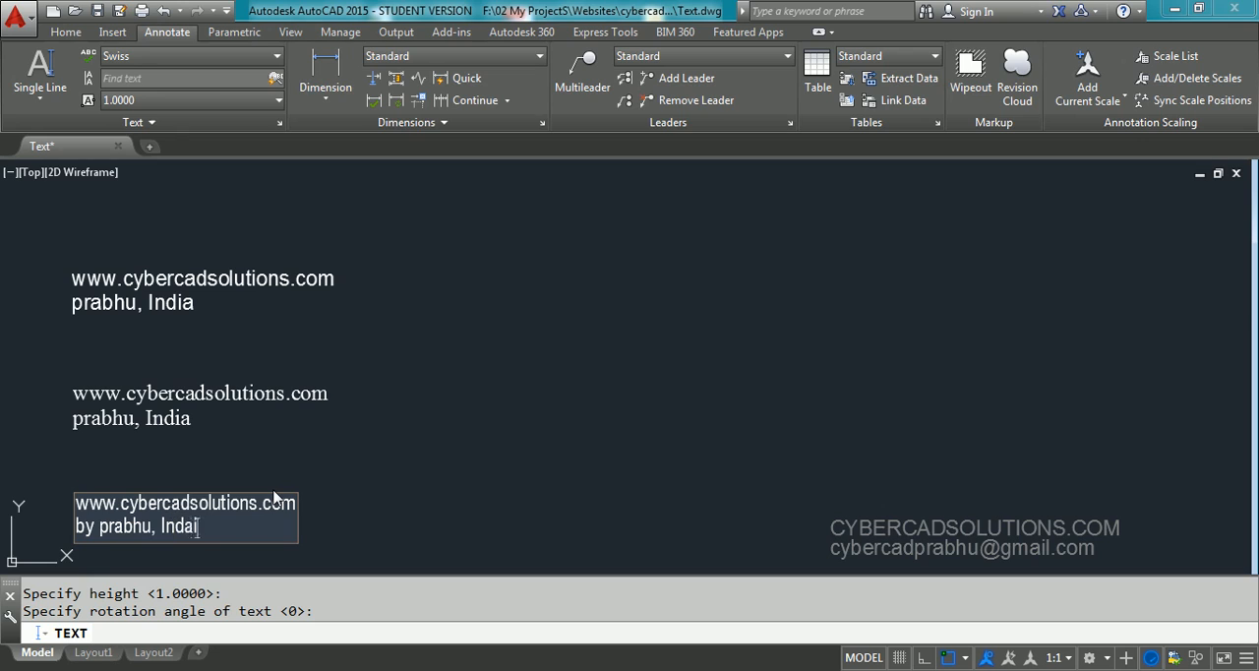
key(BackSpace)
key(BackSpace)
key(Return)
key(Return)
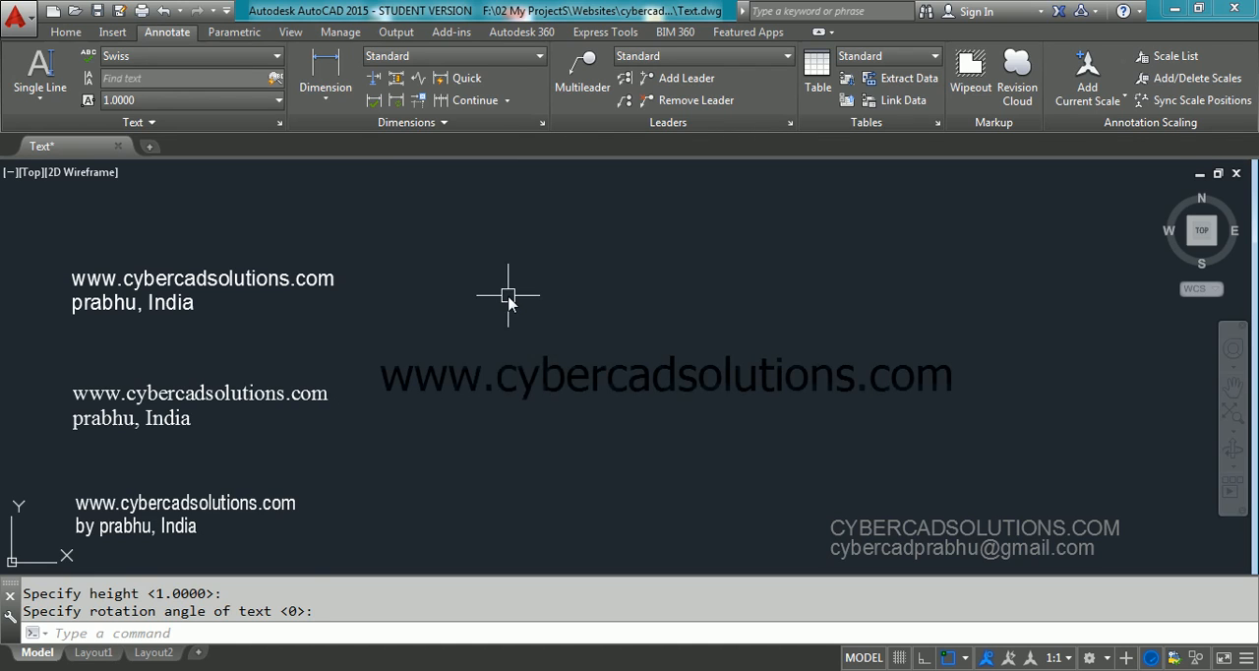
Start multiline text, specify standard as its style within the command, and define its box beside the upper single-line text
text(T)
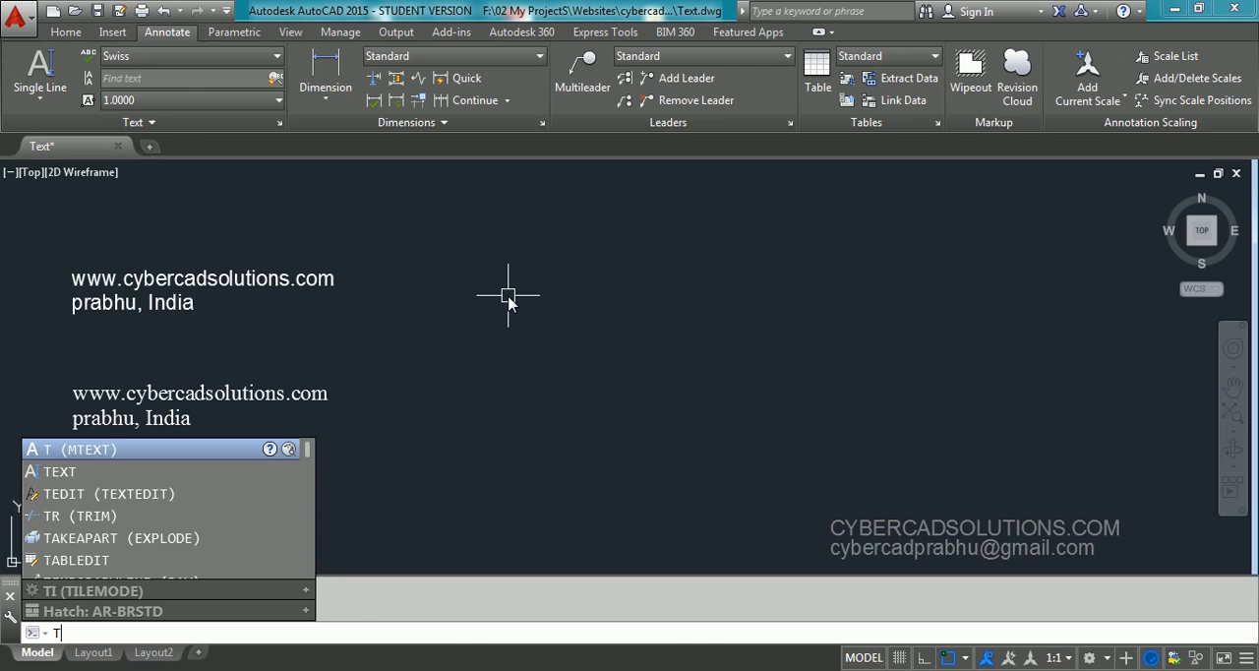
key(Return)
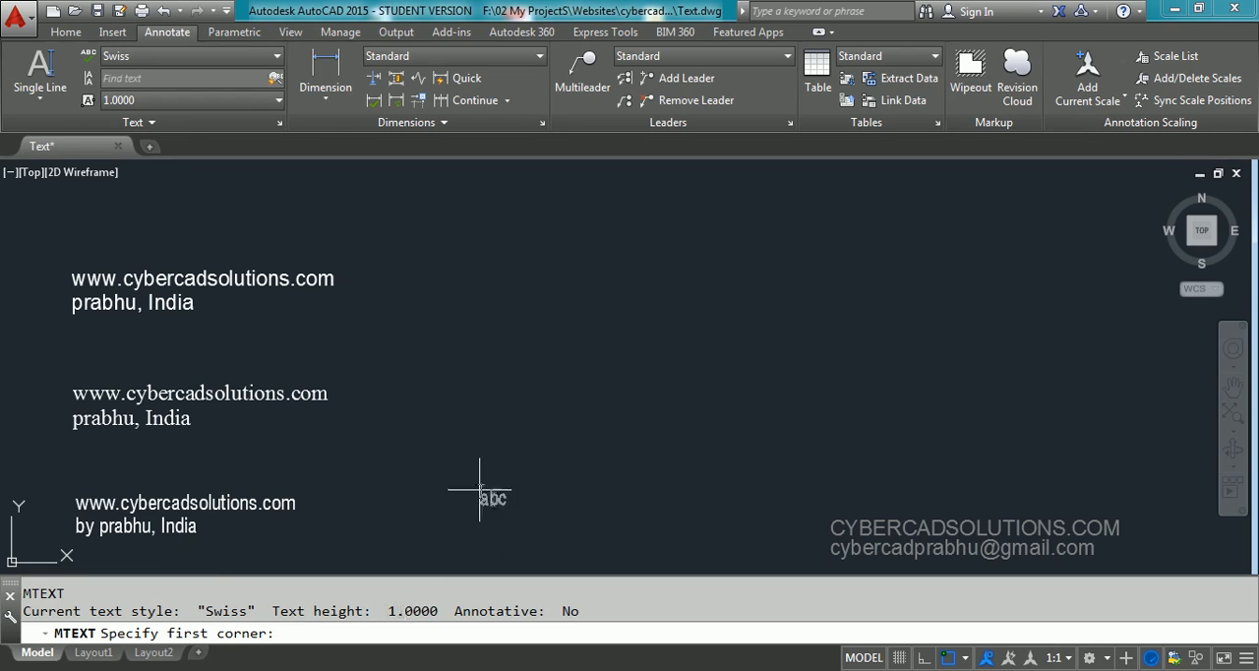
click(447, 242)
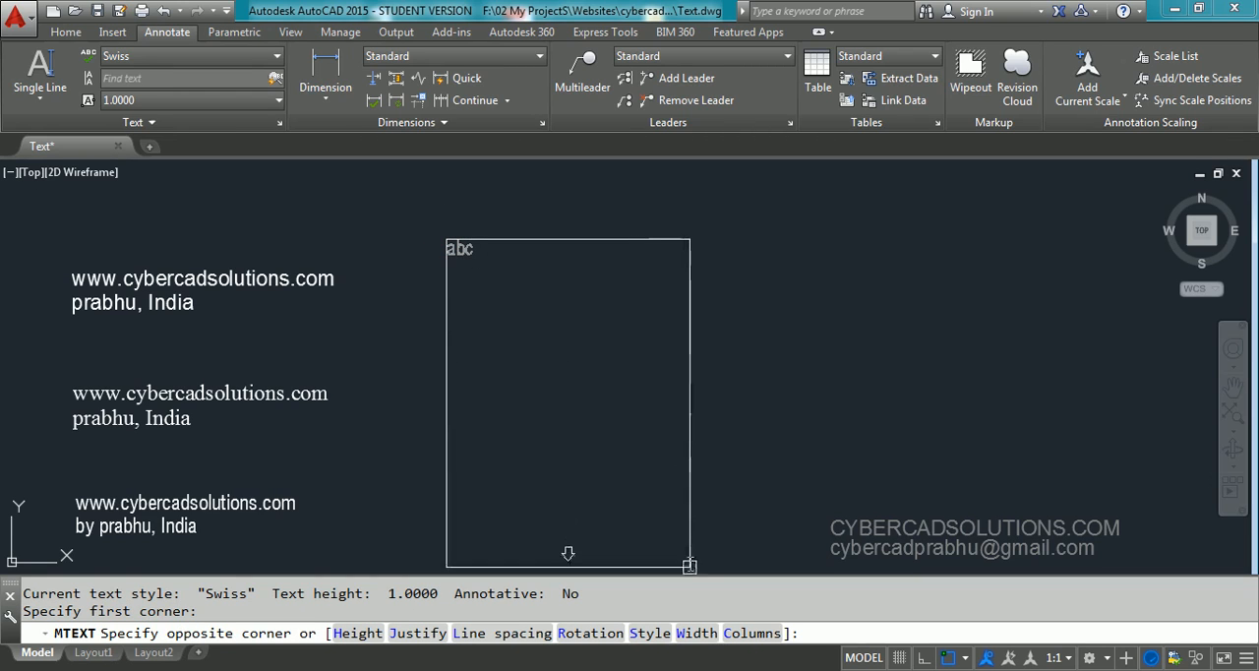
click(650, 632)
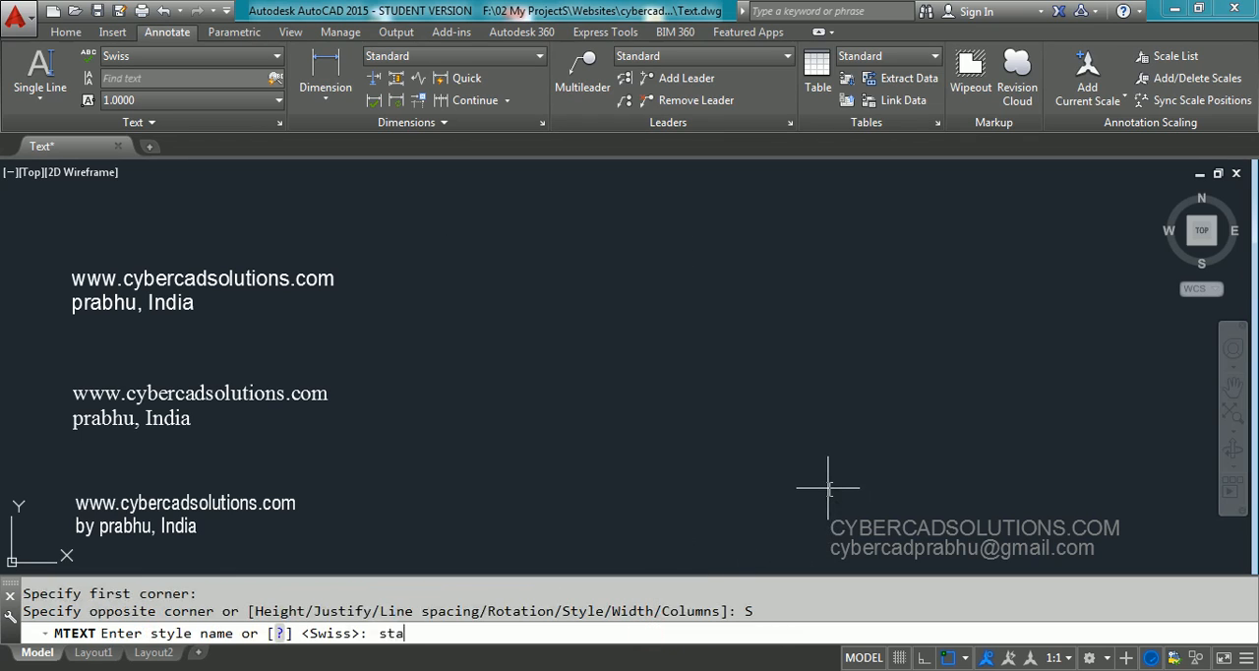
key(Return)
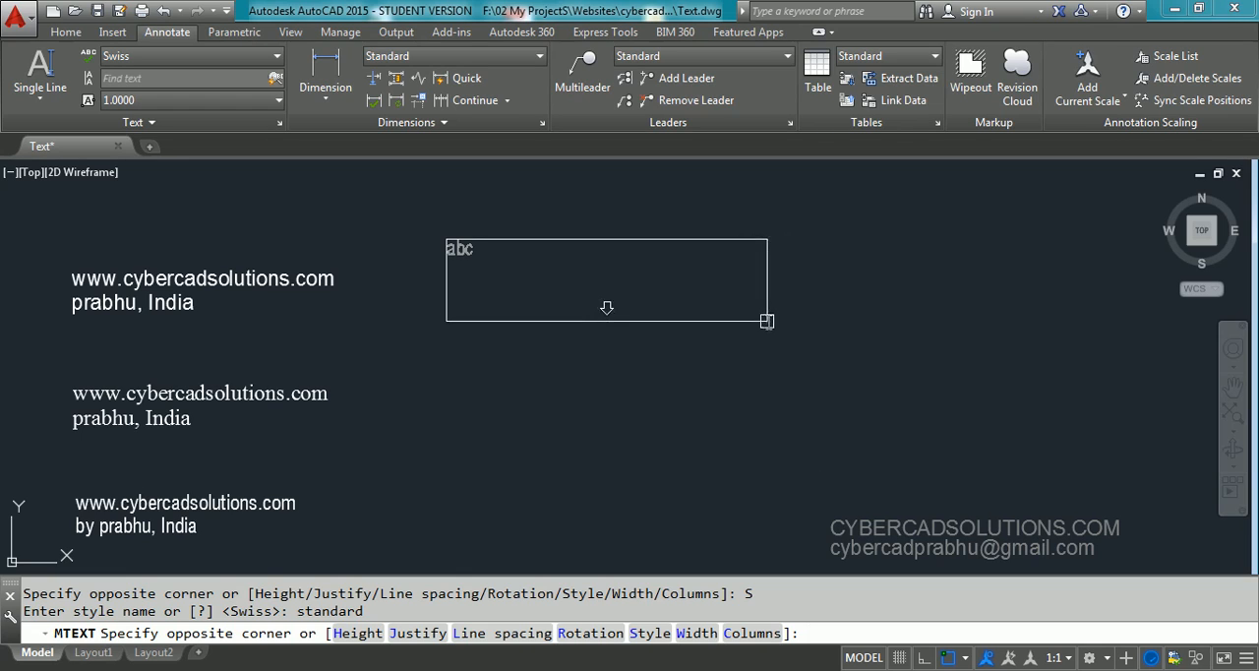
click(770, 322)
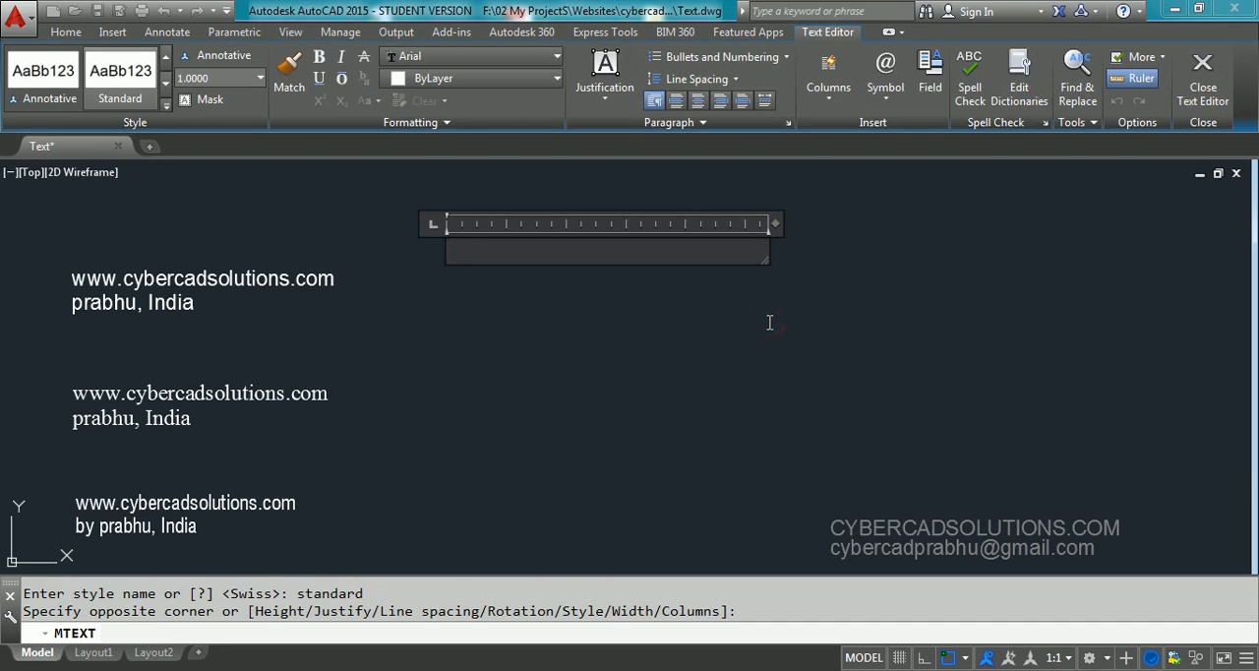
text(www.cyer)
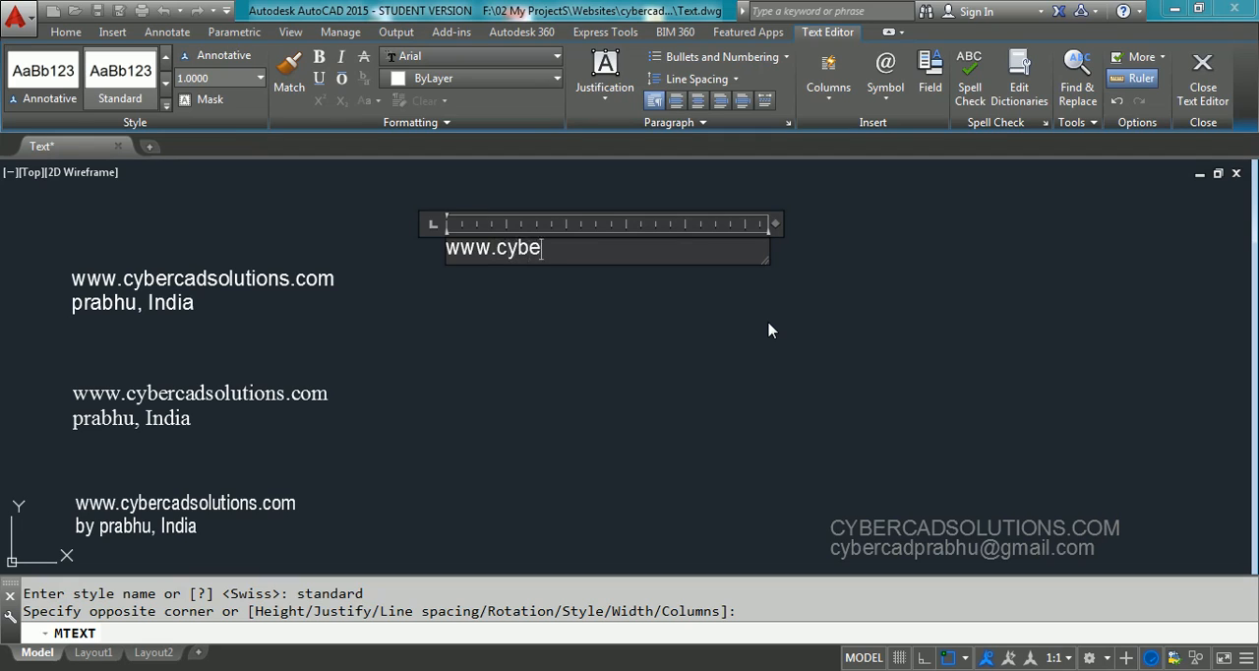
text(rcadsoluti)
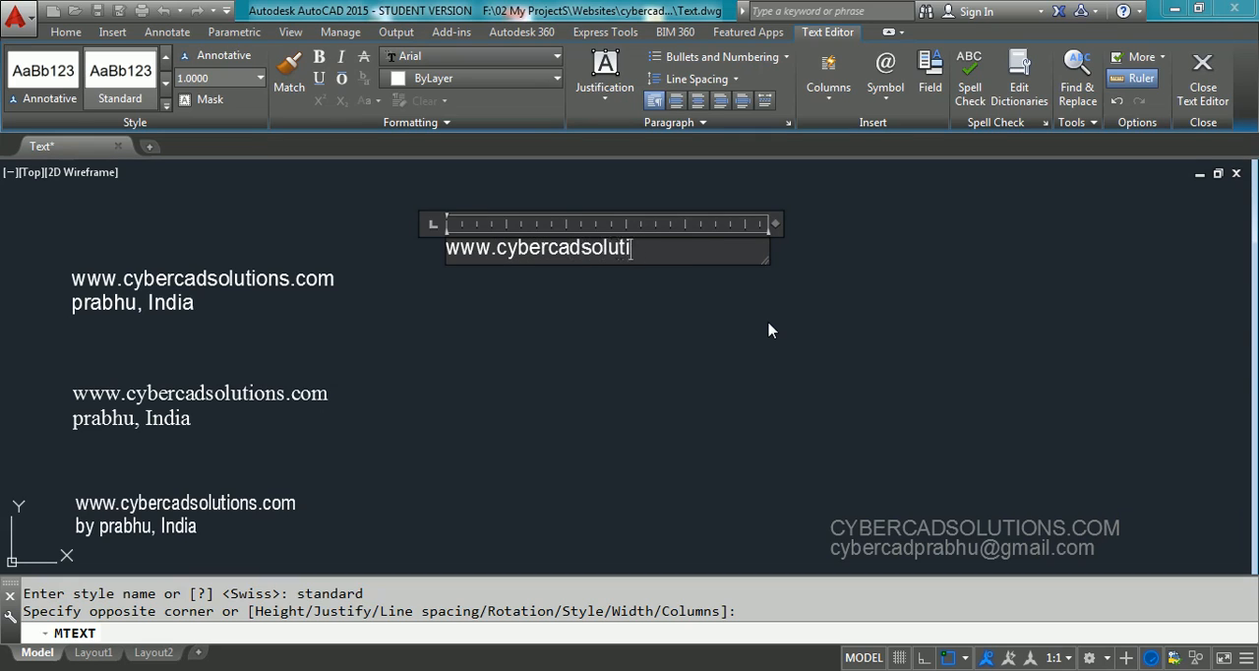
text(ons.com)
key(Return)
text(by)
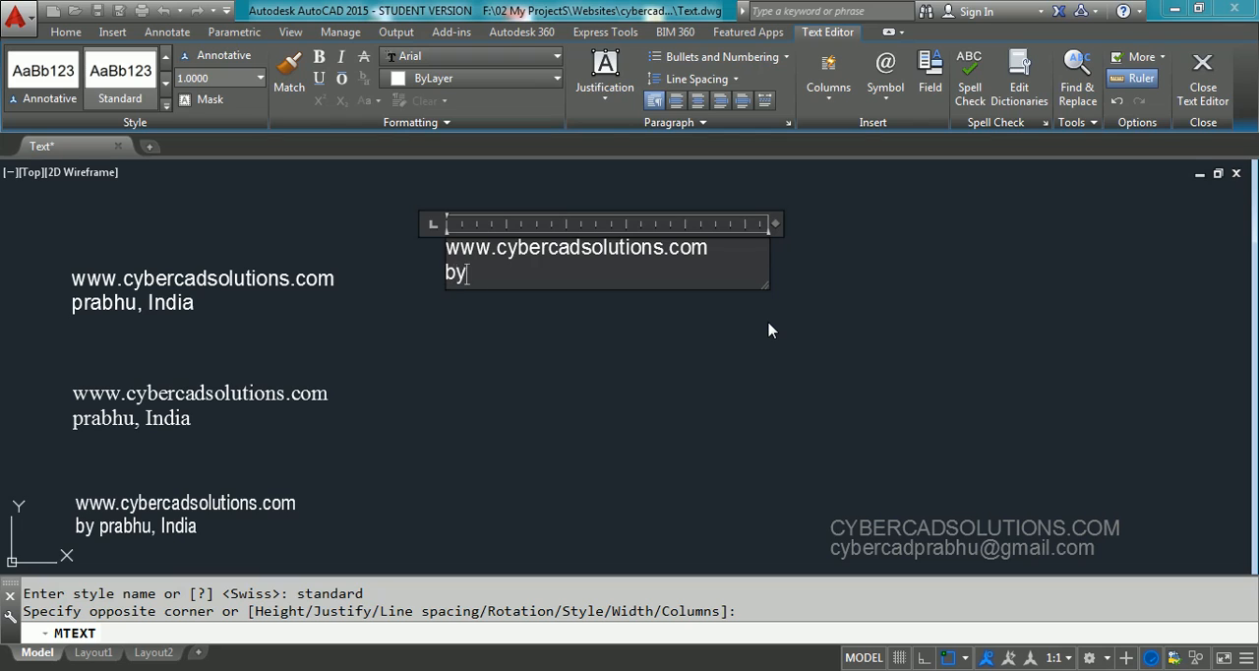
text( prabhu, India)
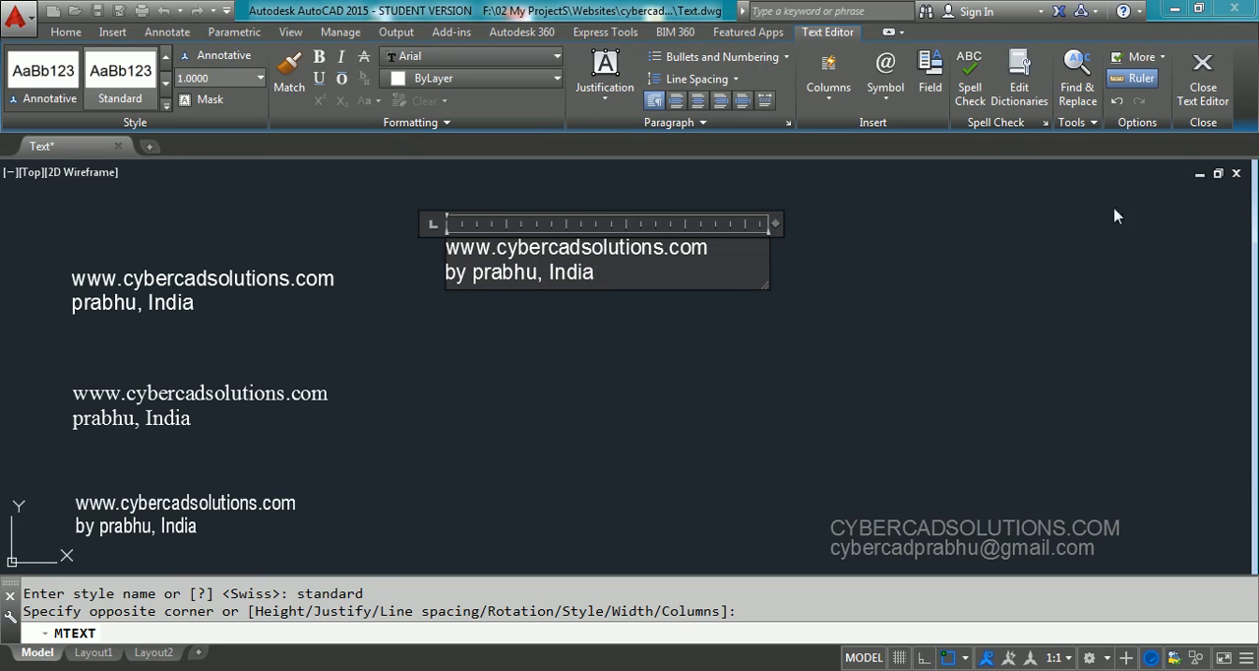
click(1204, 96)
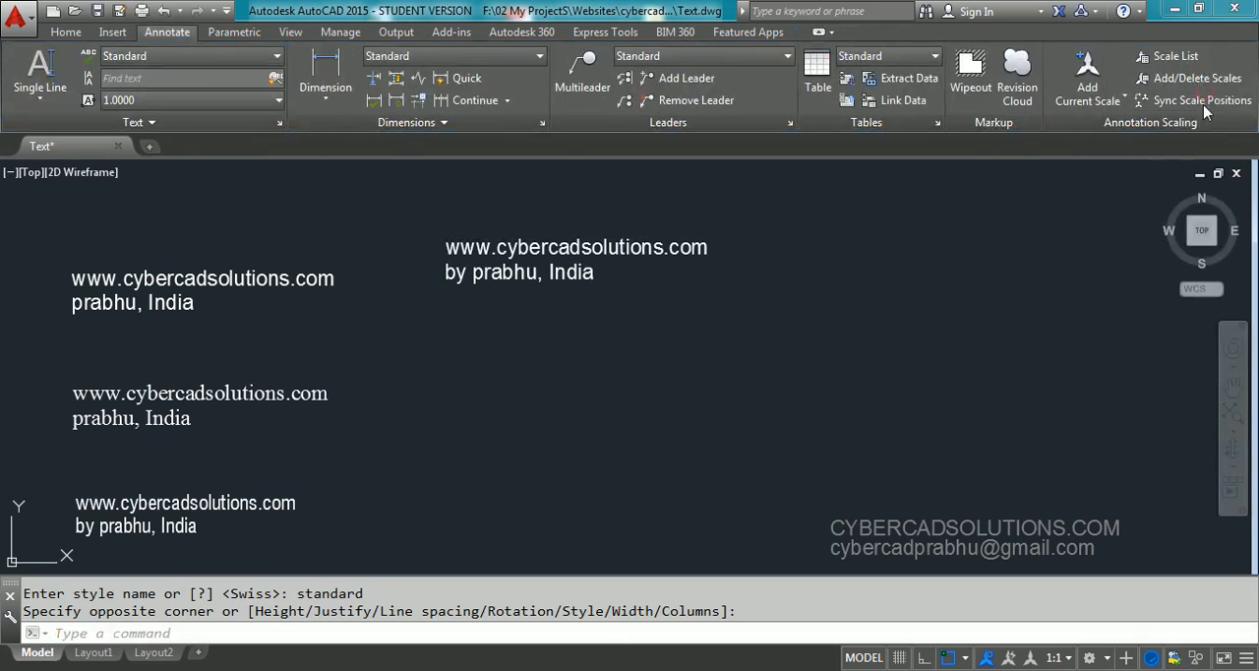
Select the Standard multiline text to check that its lines form one object, and clear the selection
click(595, 316)
click(536, 222)
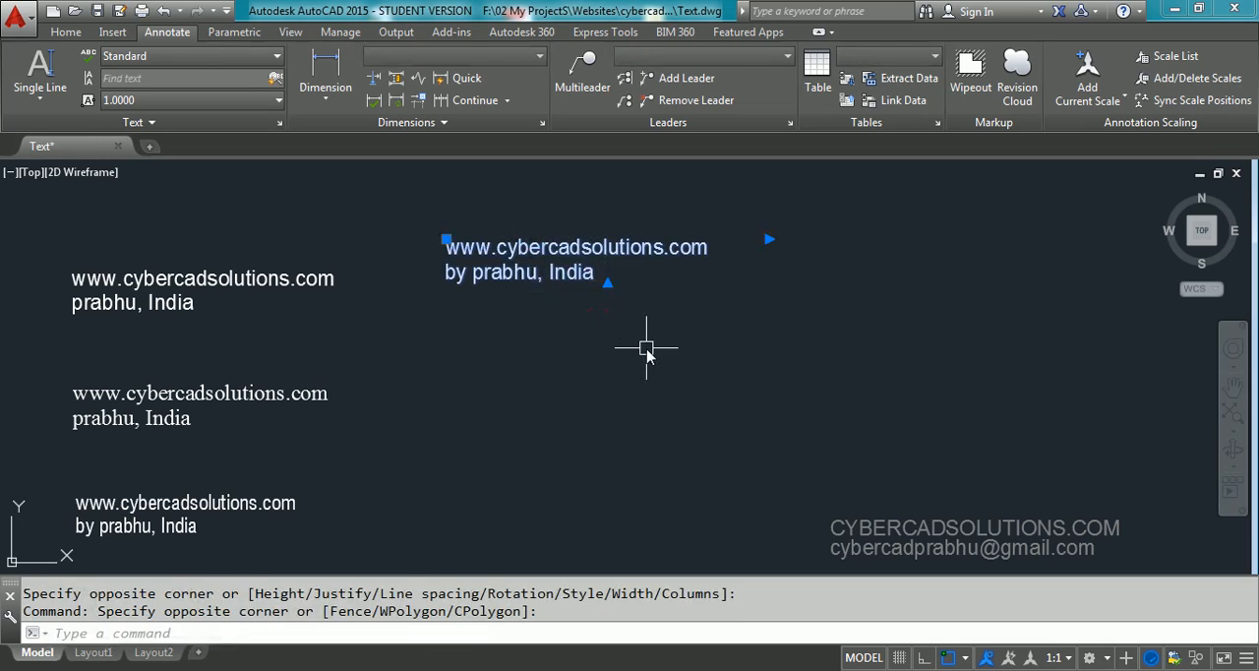
key(Escape)
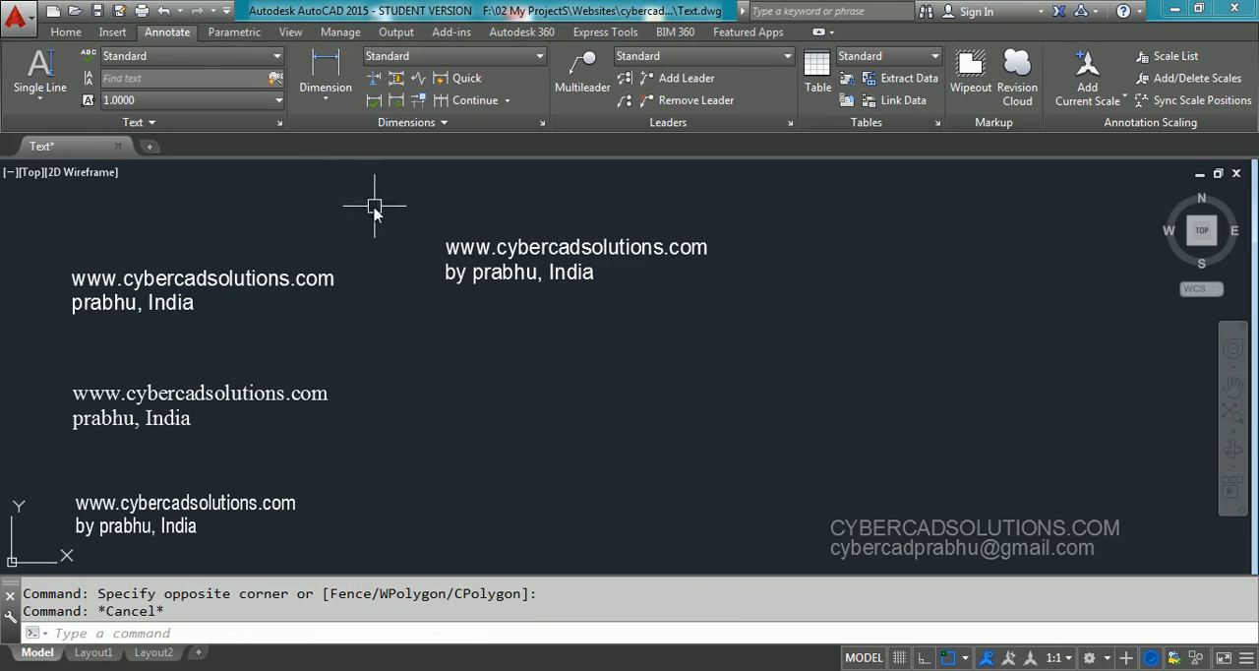
Make Swiss the current text style and define a multiline text box below the Standard multiline text
click(220, 56)
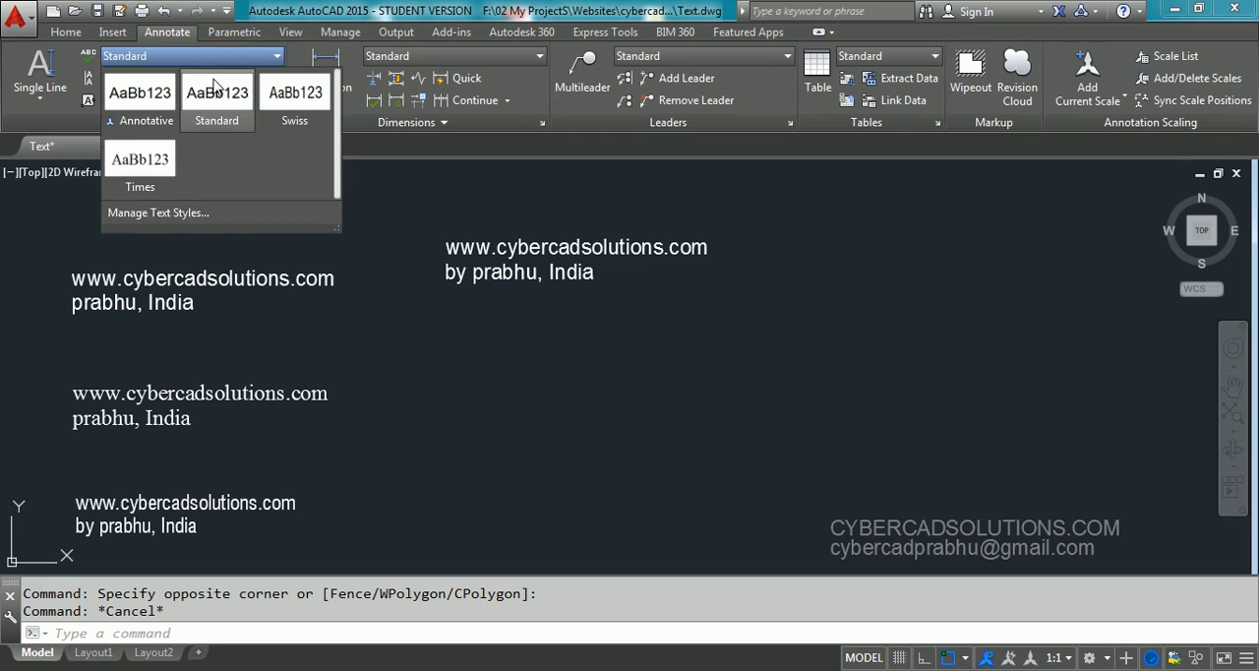
click(295, 98)
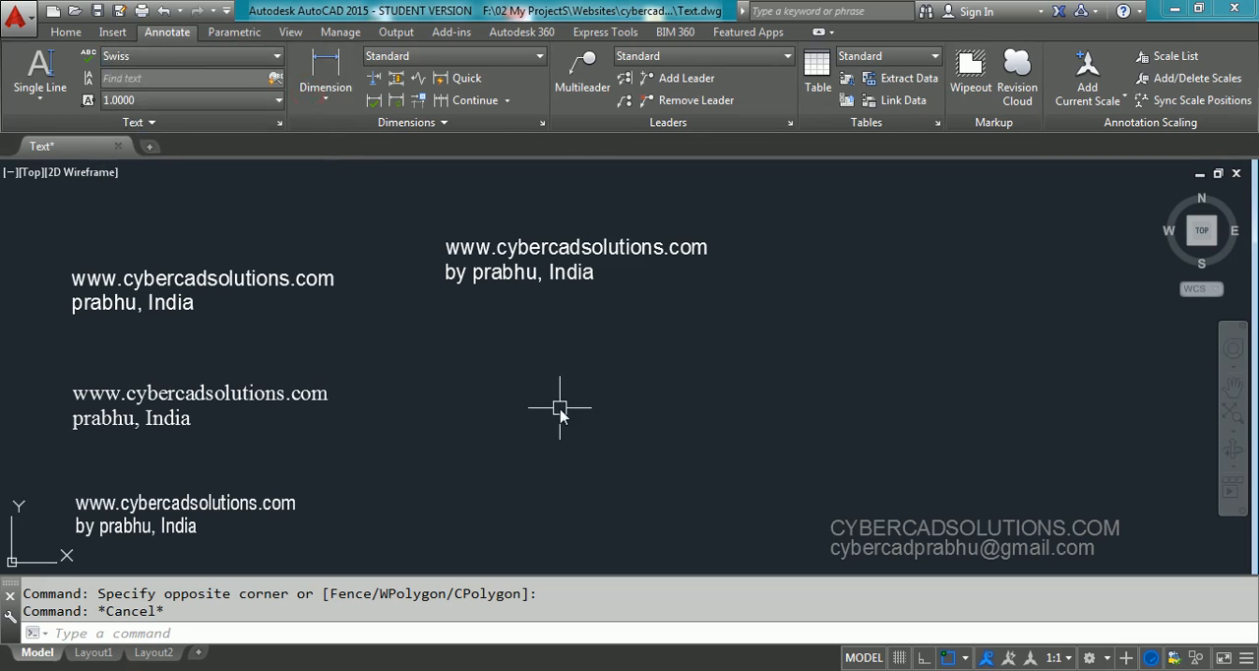
text(t)
key(Return)
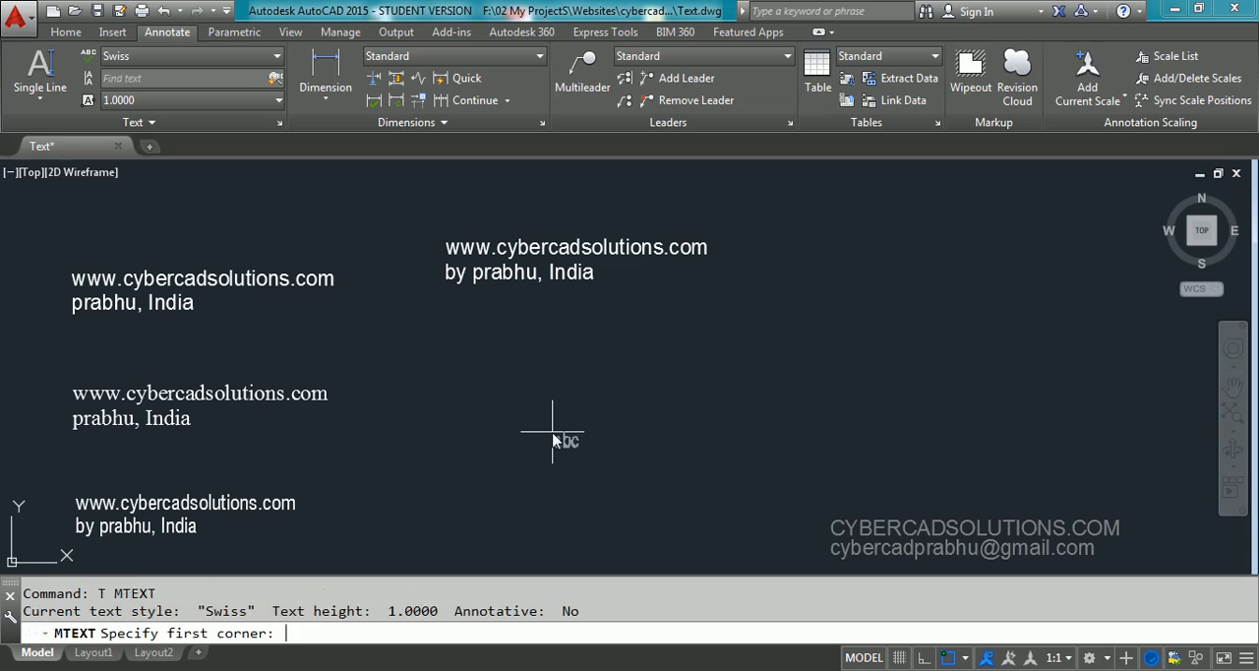
click(445, 354)
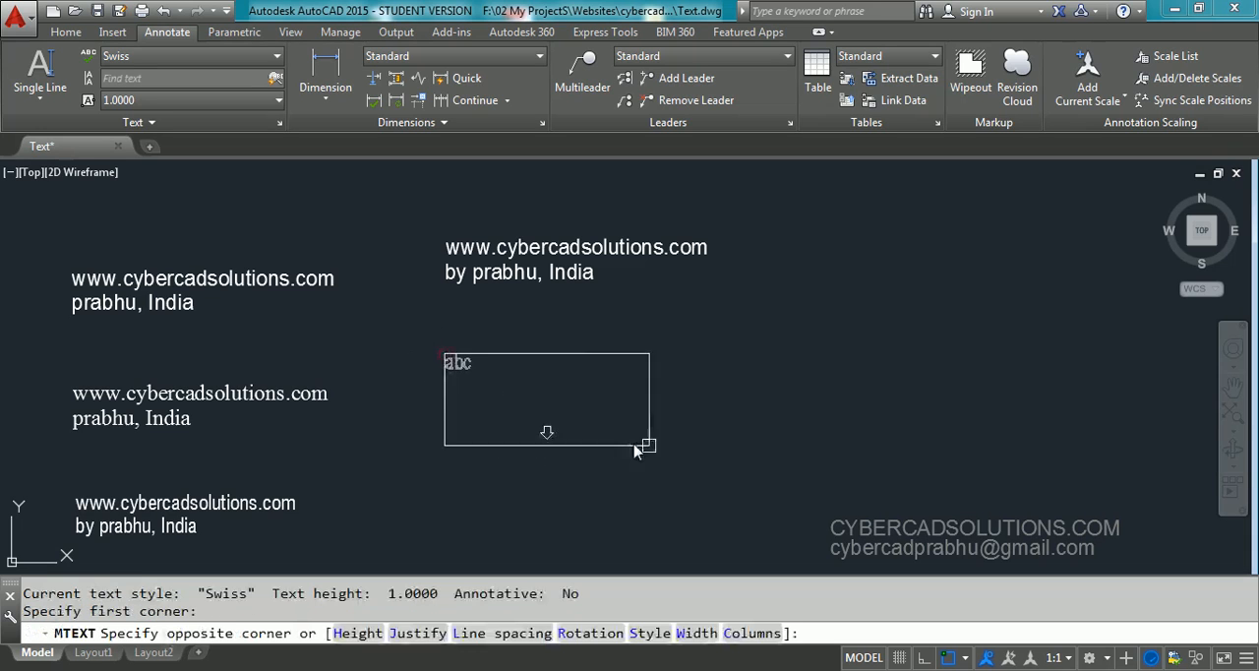
click(730, 443)
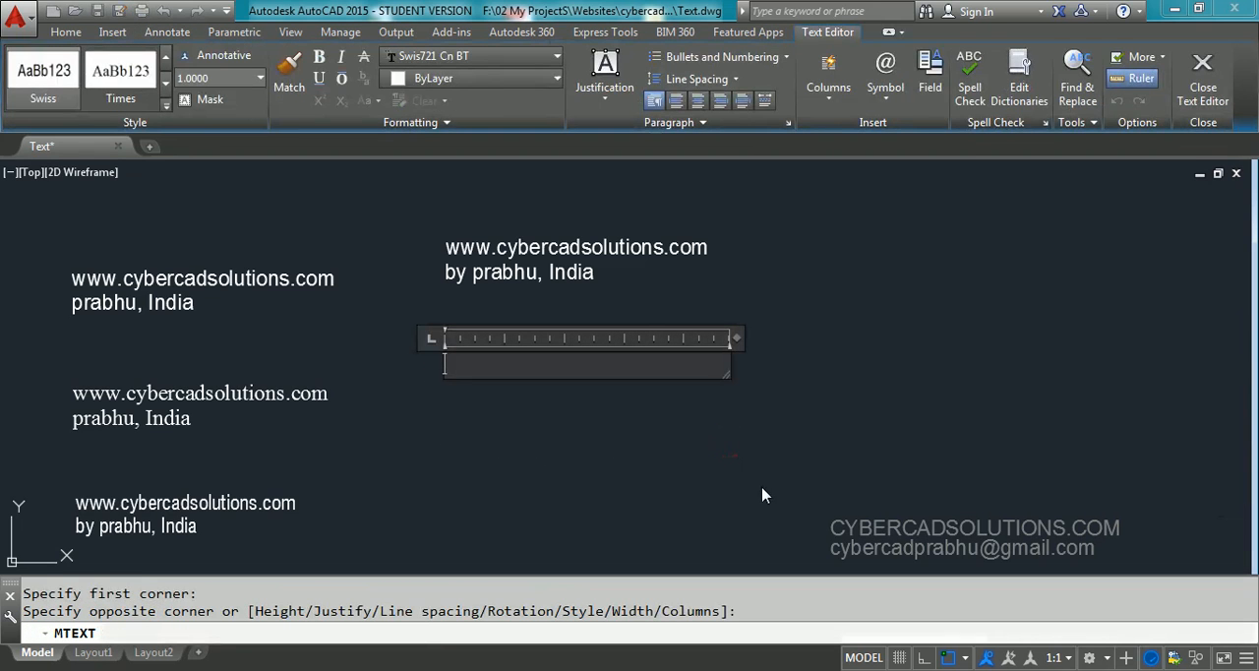
text(www.cyber)
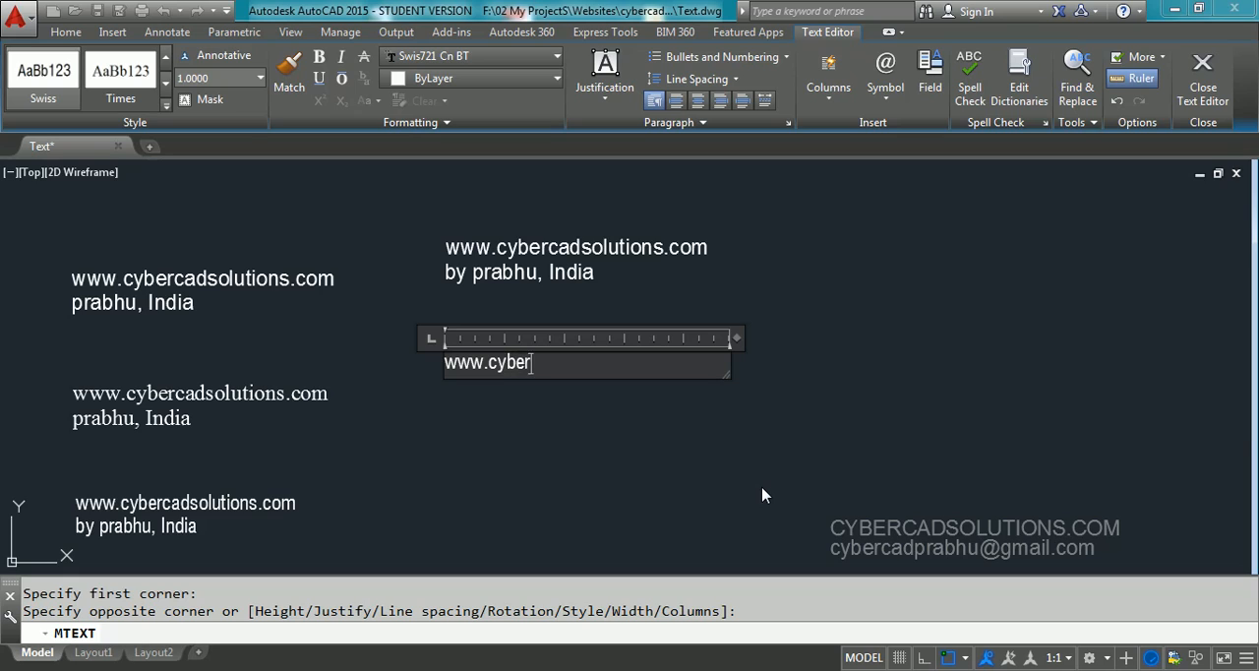
text(cadsolutions.com)
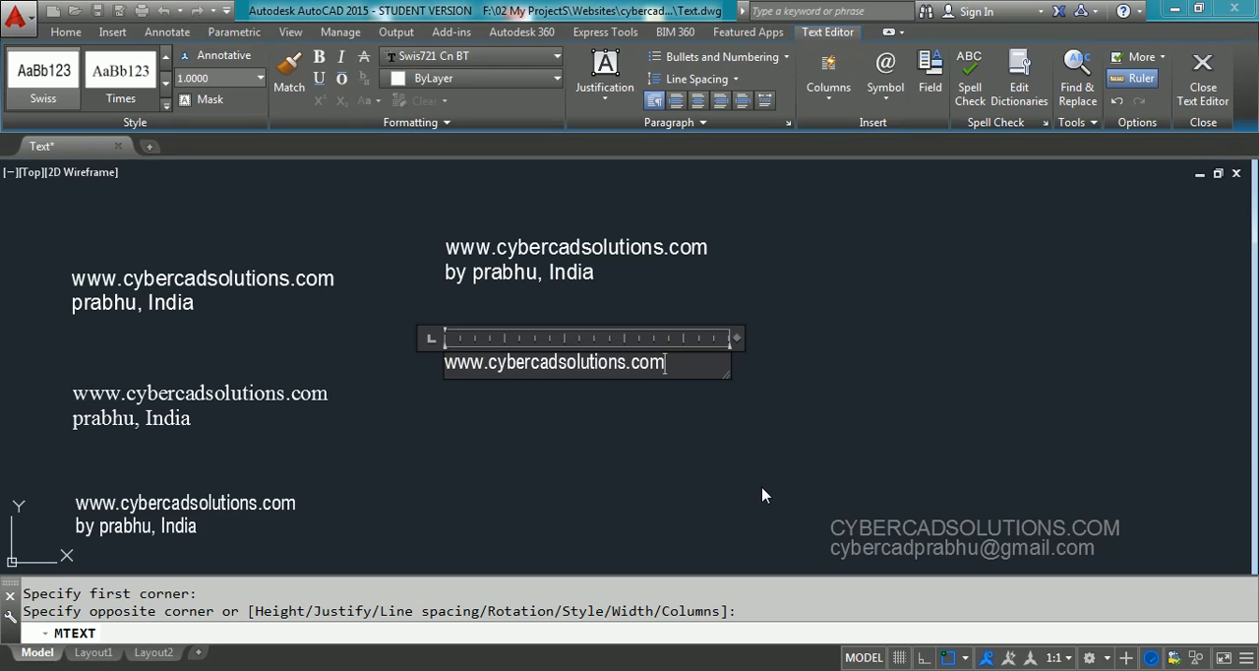
key(Return)
text(by pra)
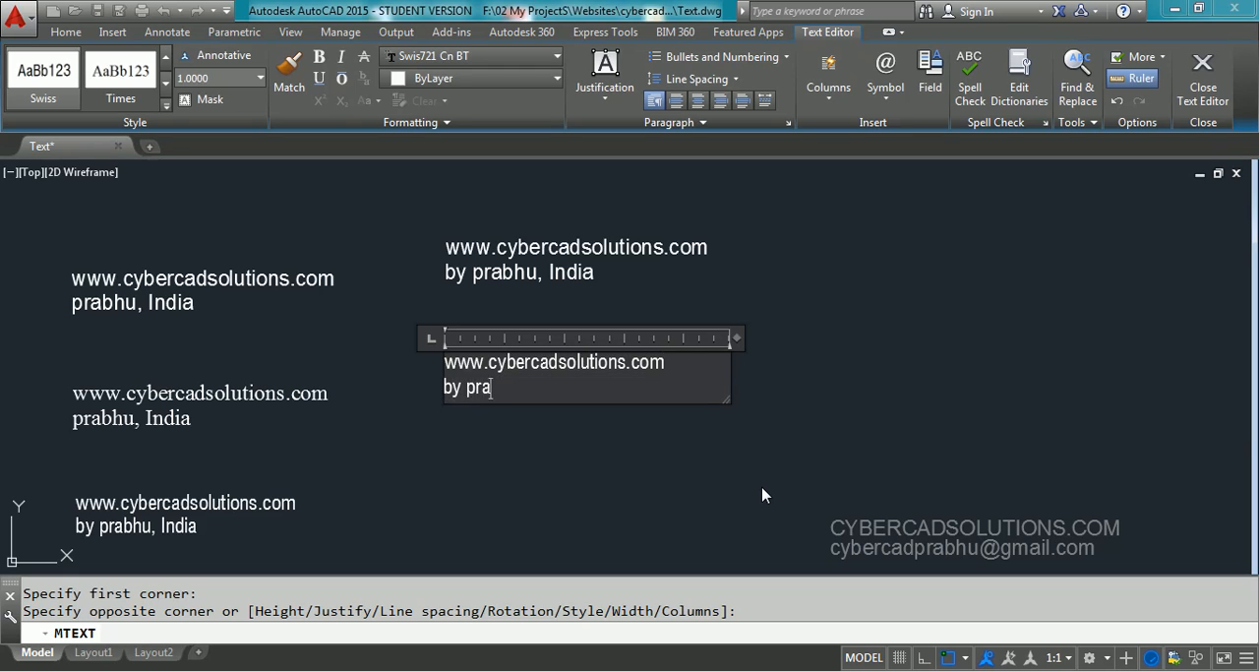
text(bhu, India)
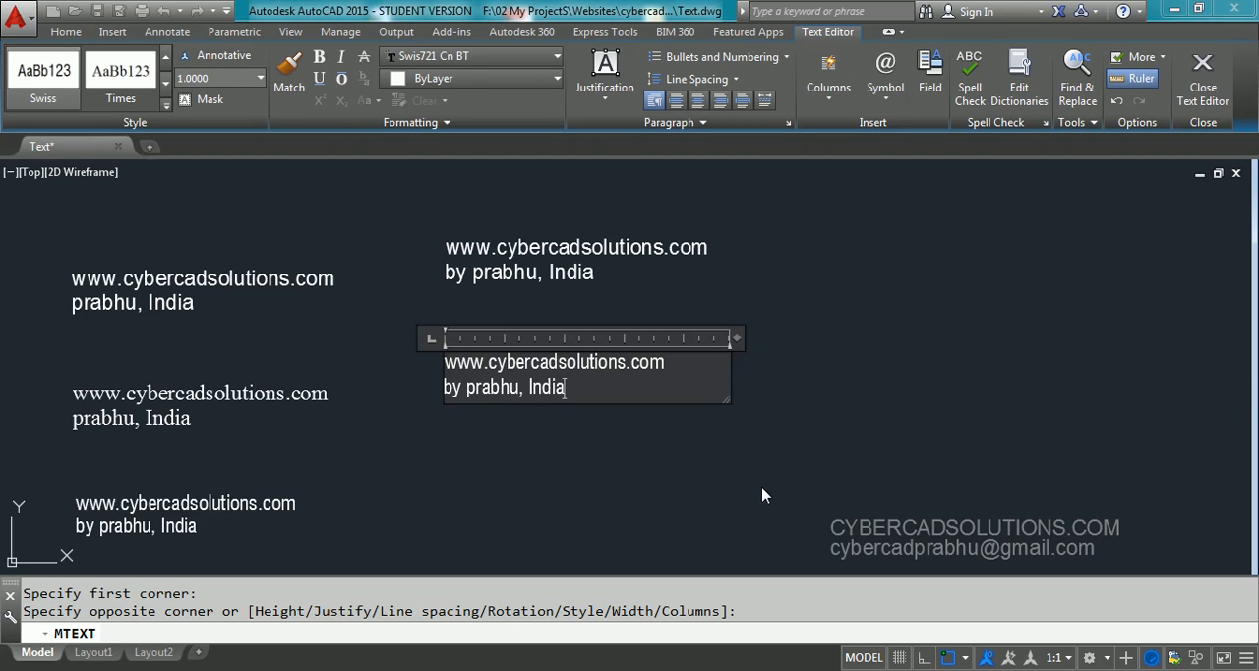
click(763, 494)
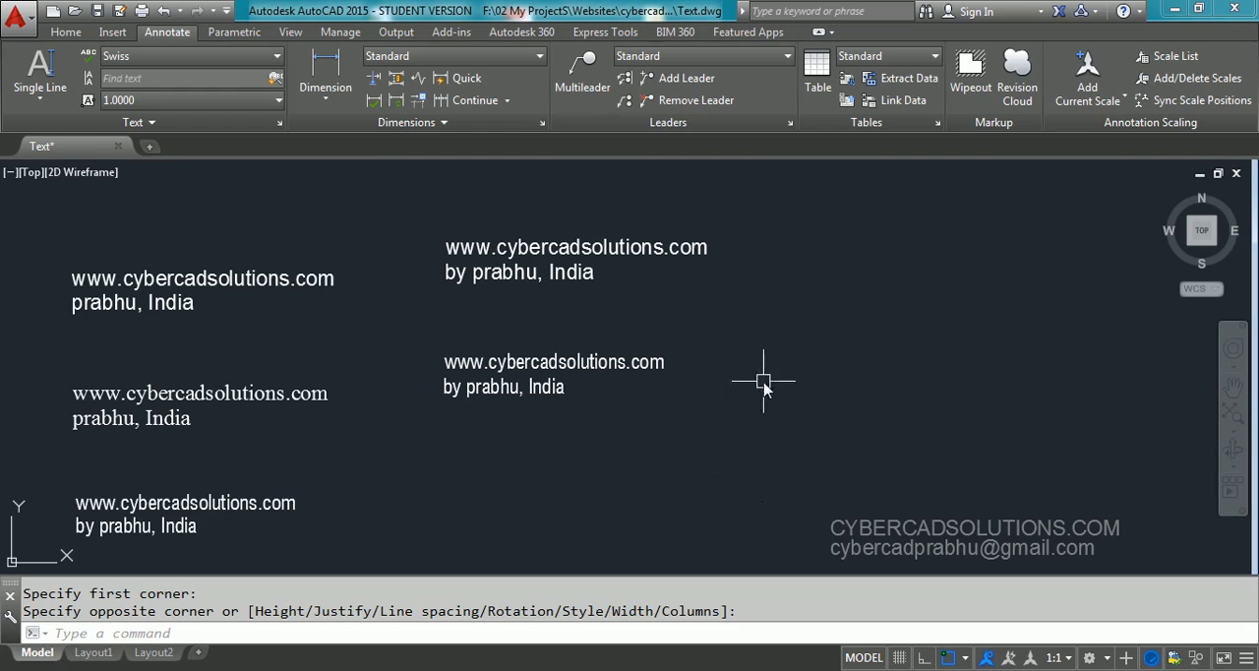
Make Times the current text style and define a multiline text box below the Swiss multiline text
click(249, 56)
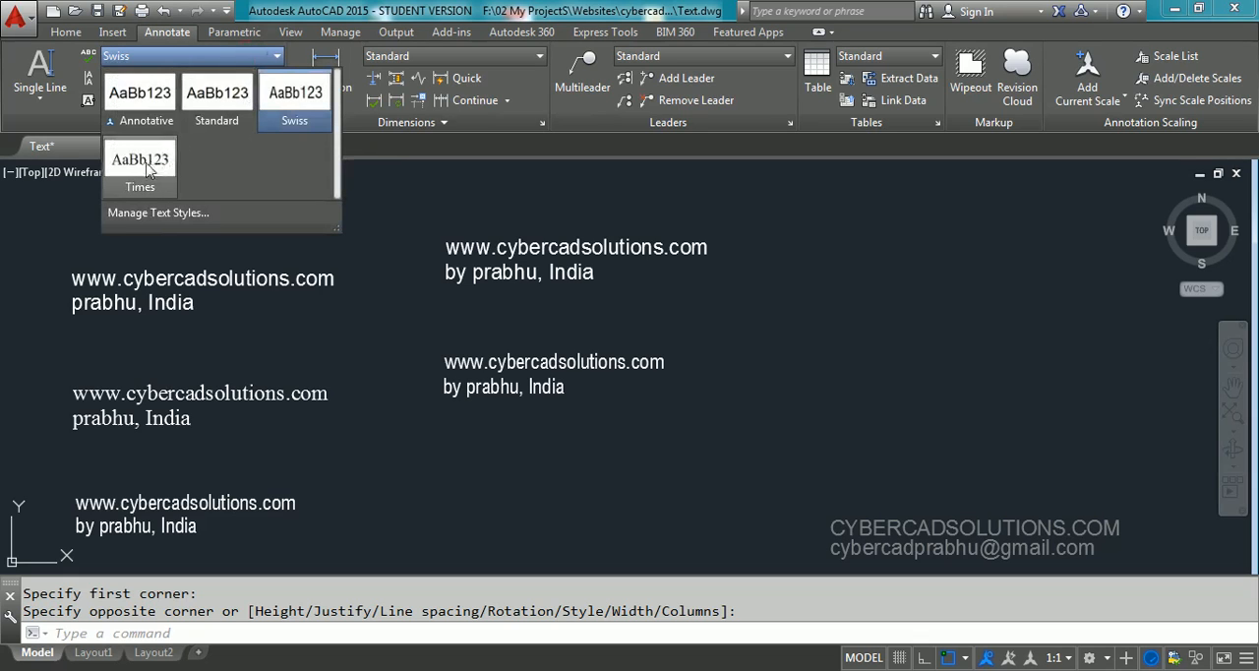
click(146, 170)
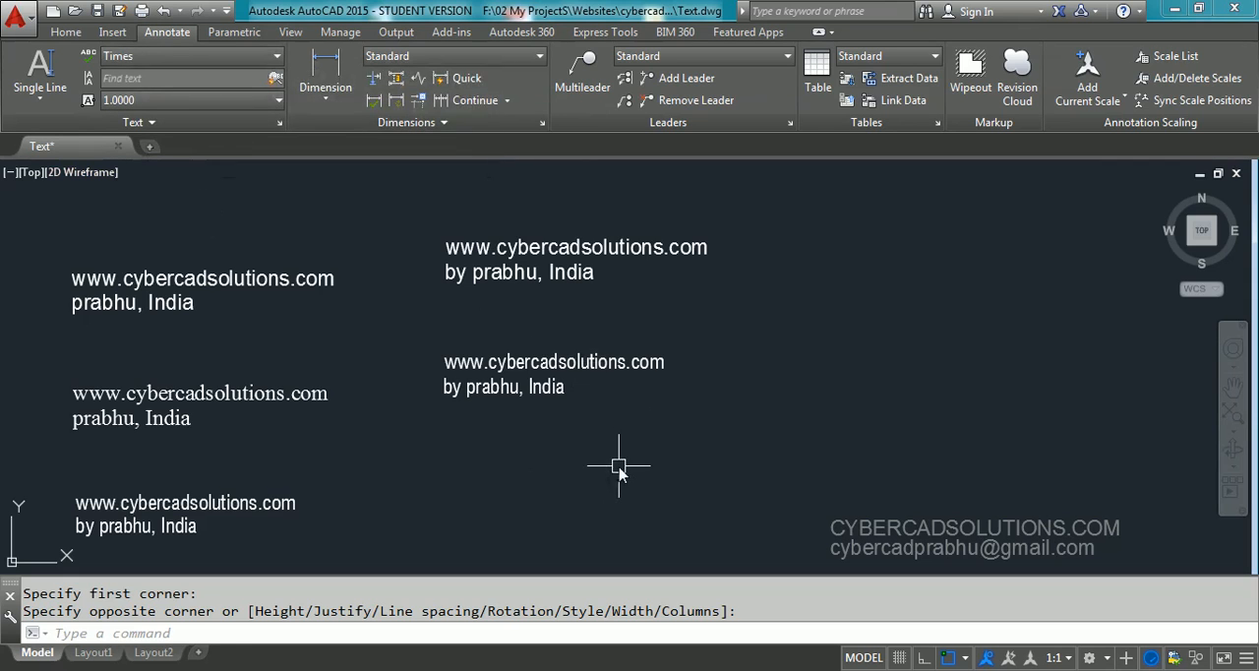
text(t)
key(Return)
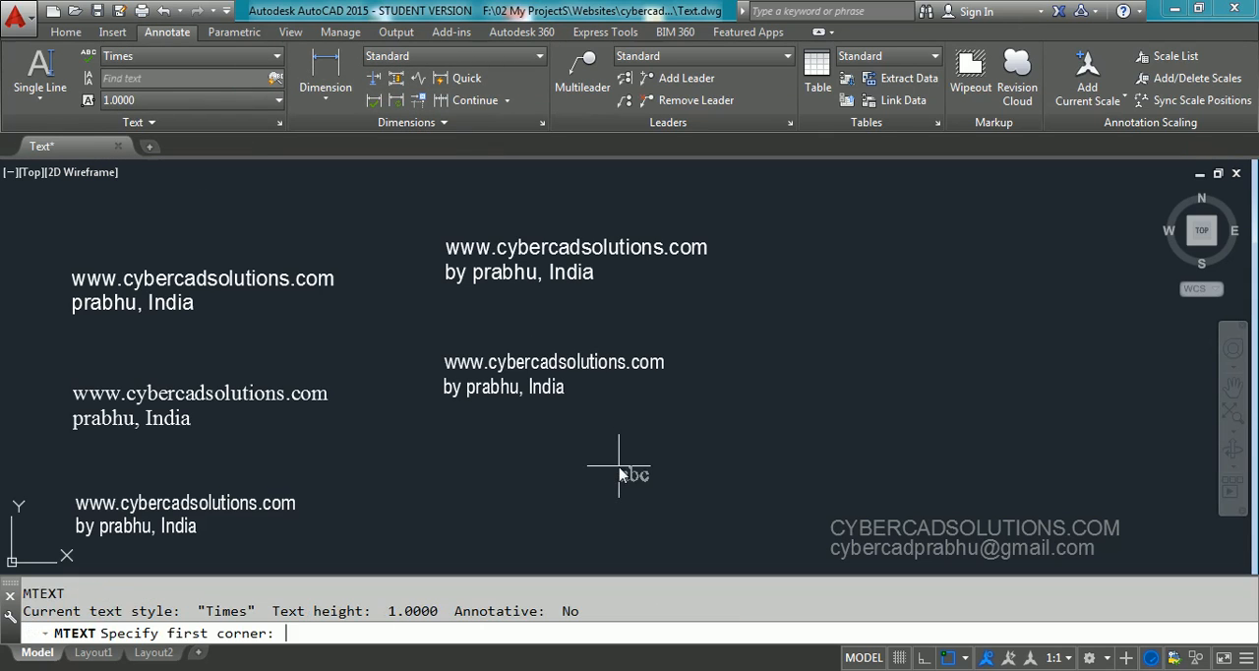
click(434, 479)
click(761, 544)
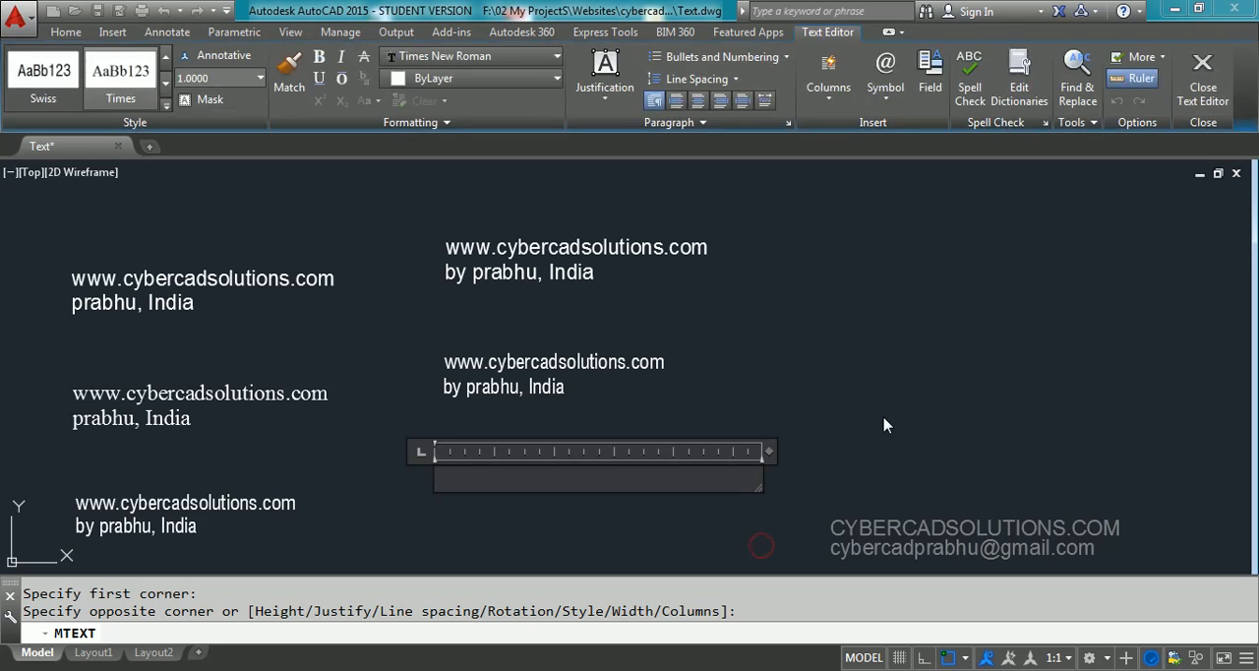
text(www.cyber)
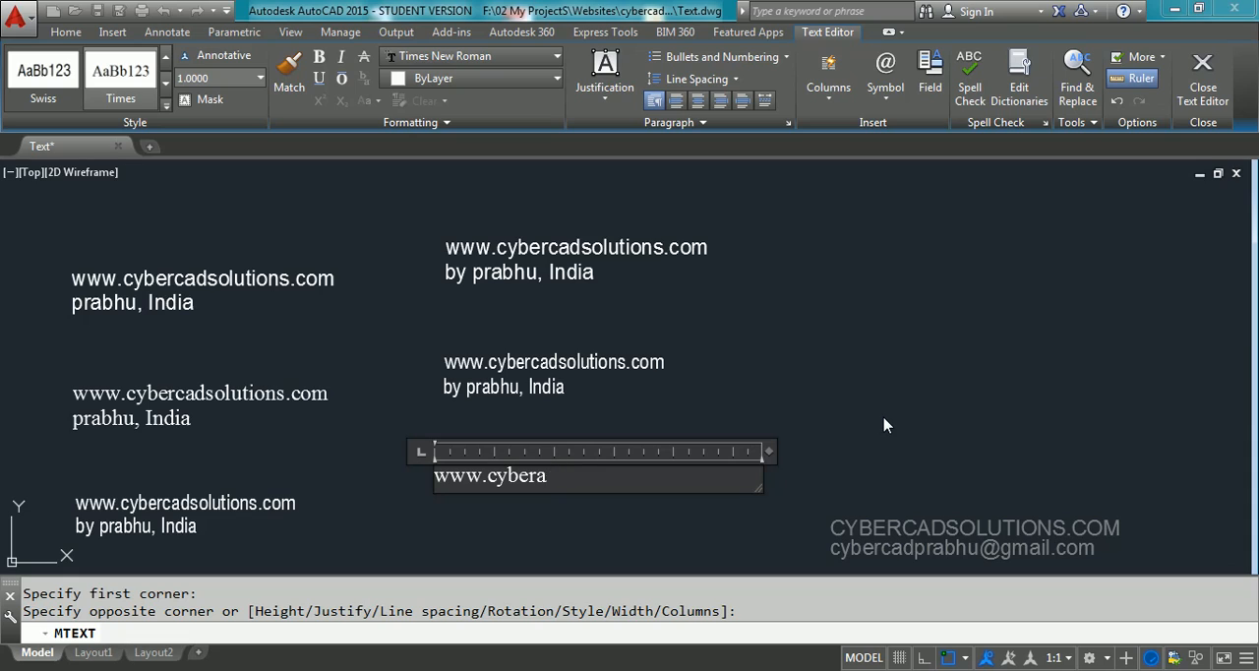
text(cadsolutions.com)
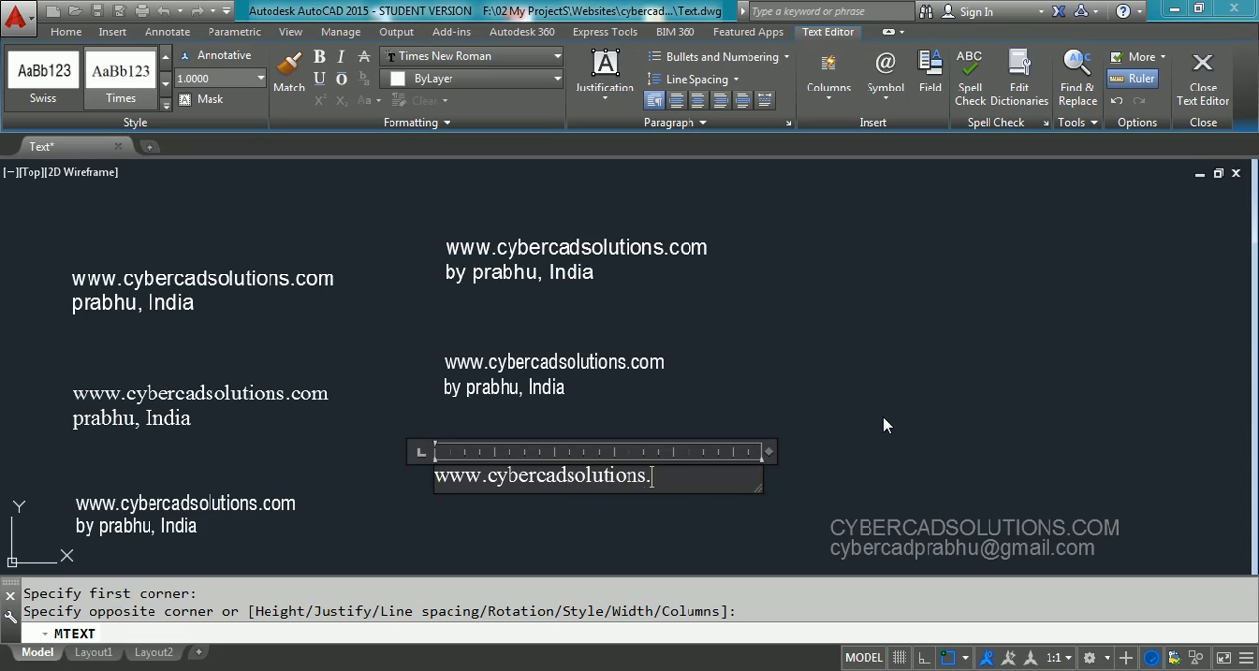
key(Return)
text(by prab)
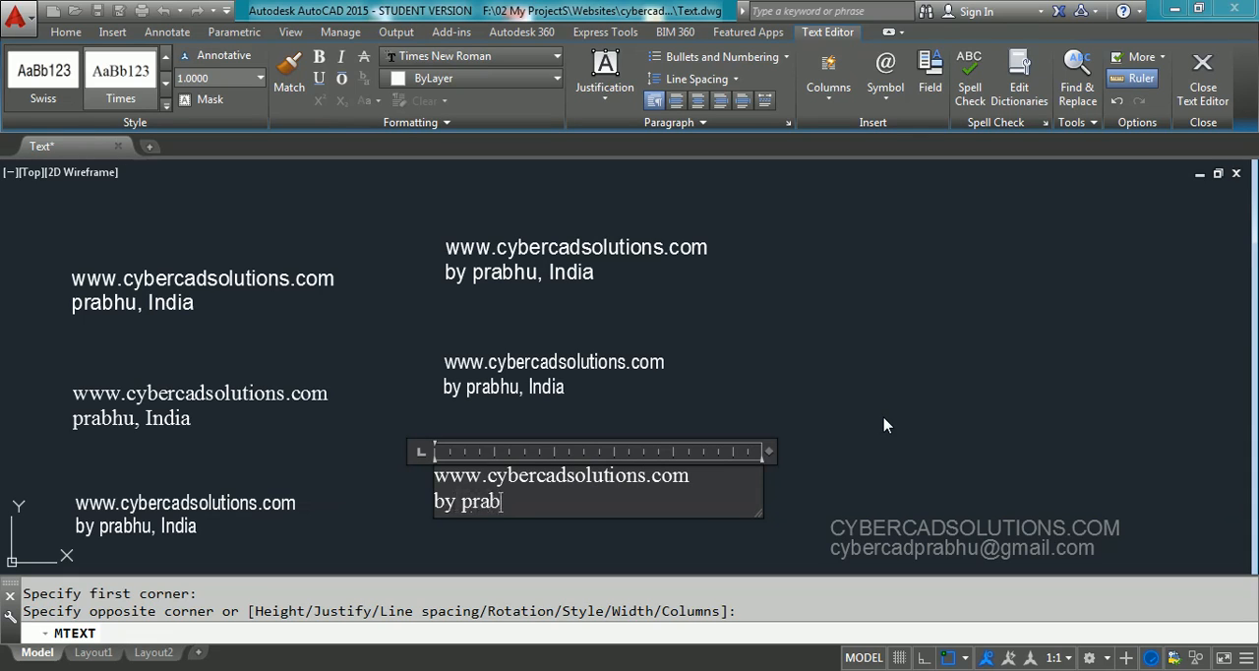
text(hu, India)
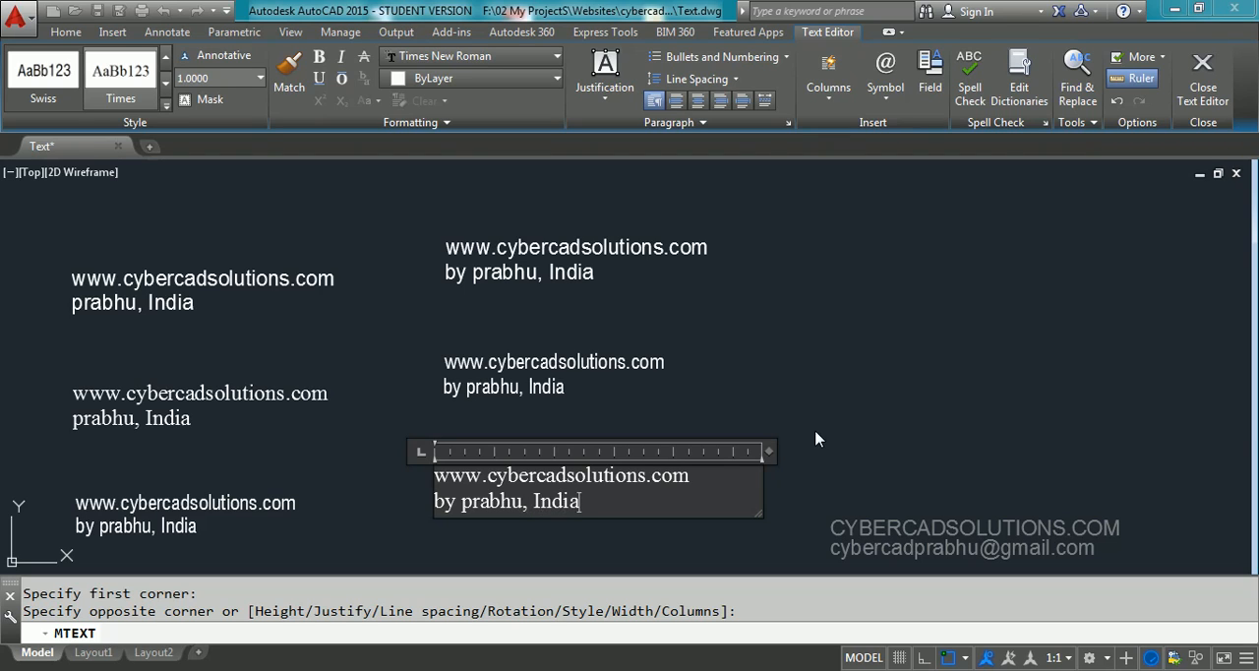
Center both lines of the Times multiline text, set their text height to 1.25, and close the editor
drag(614, 503, 429, 483)
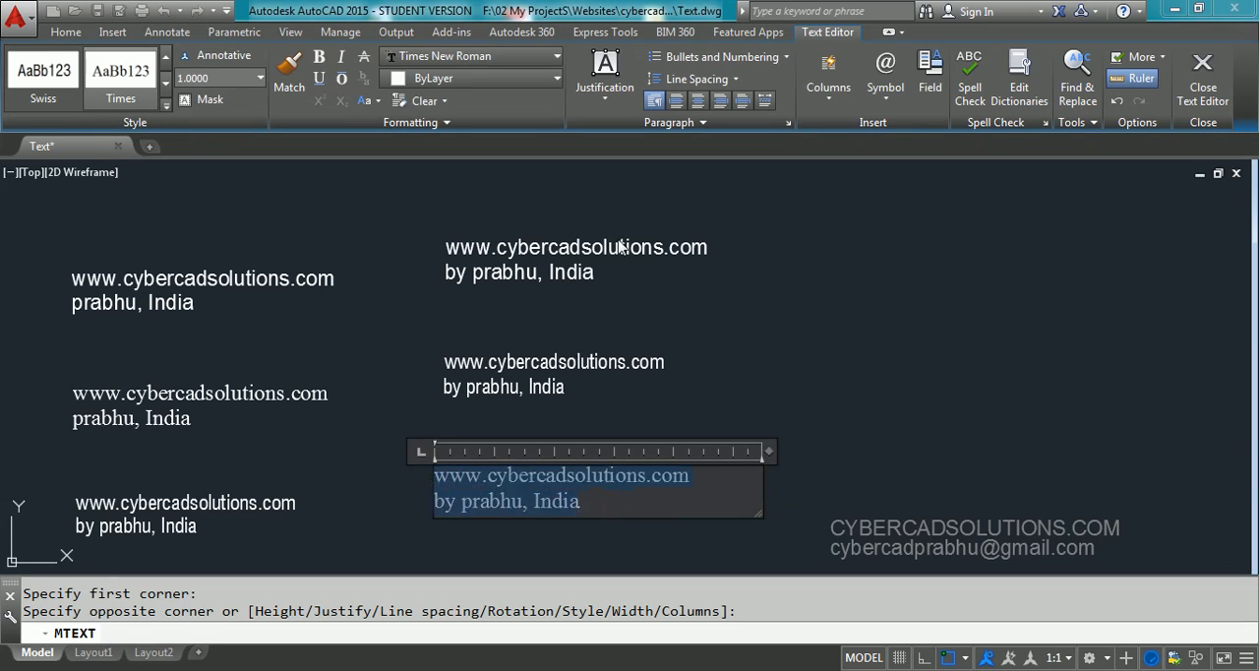
click(697, 101)
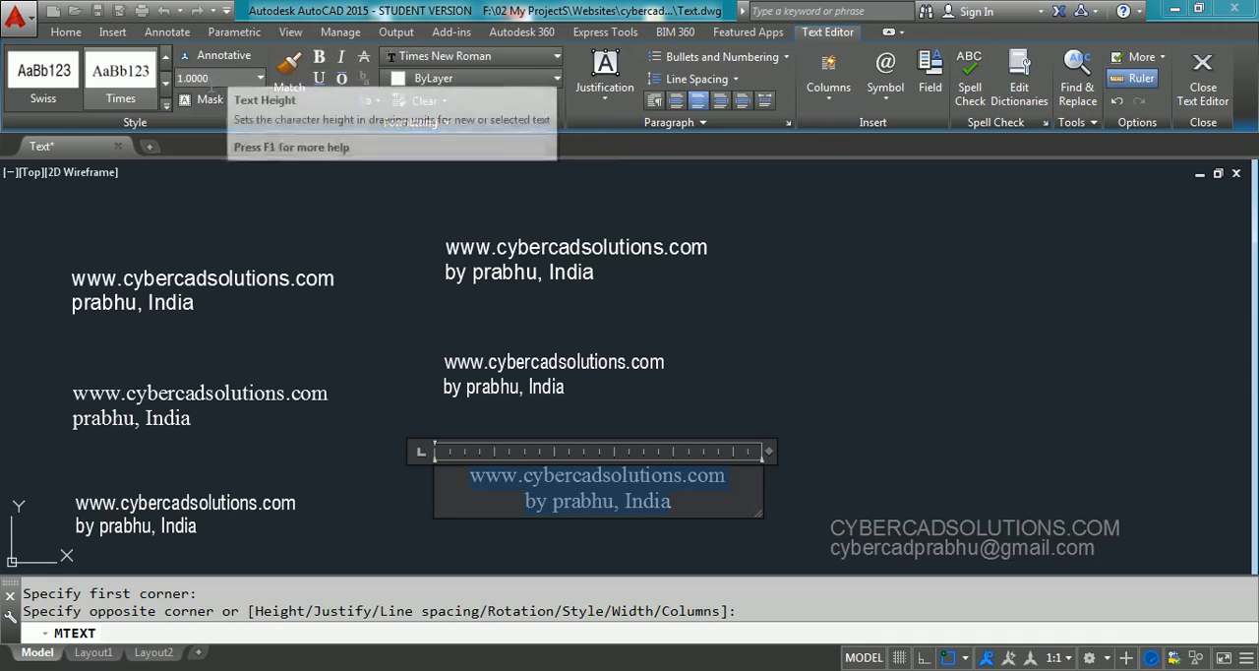
click(217, 80)
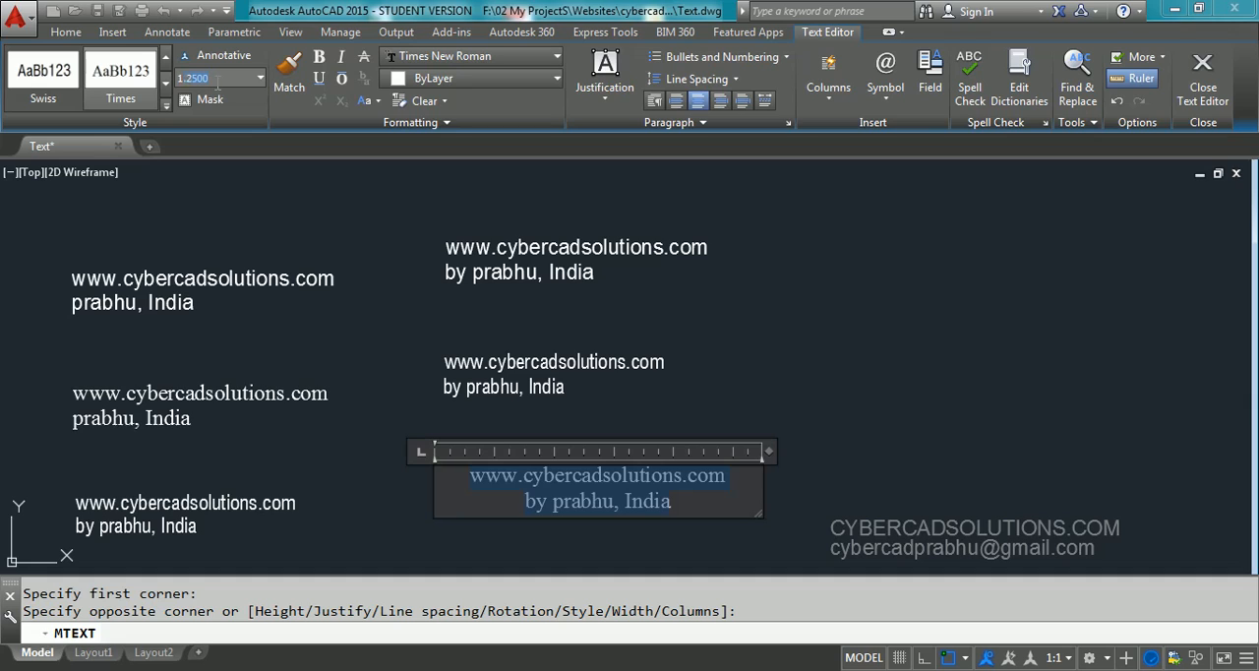
key(Return)
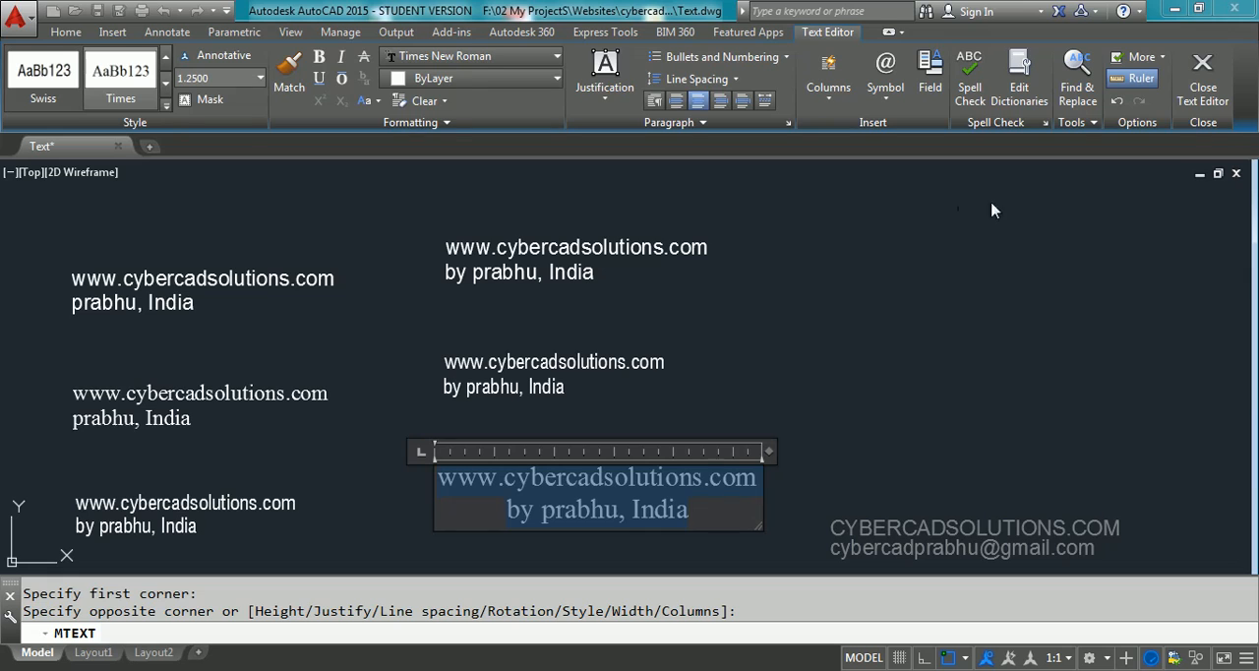
click(1204, 94)
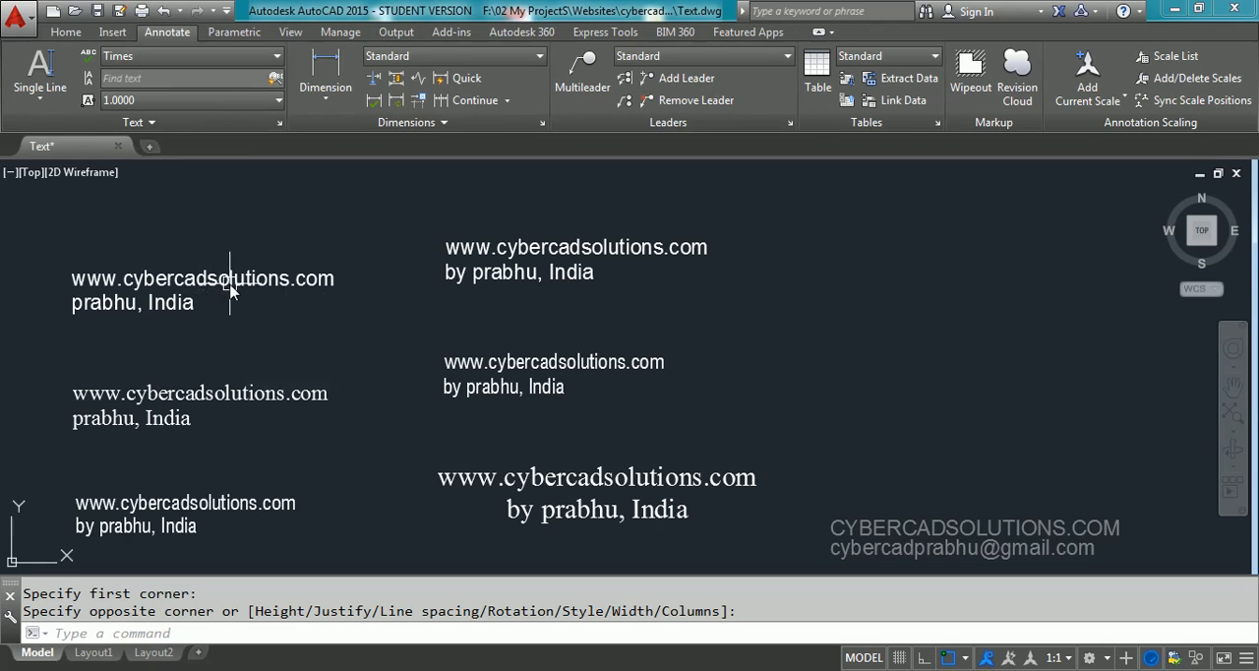
Replace the first line of the Standard single-line text with "tol = ±0.001", entering the plus/minus symbol with the %%p code
text(ED)
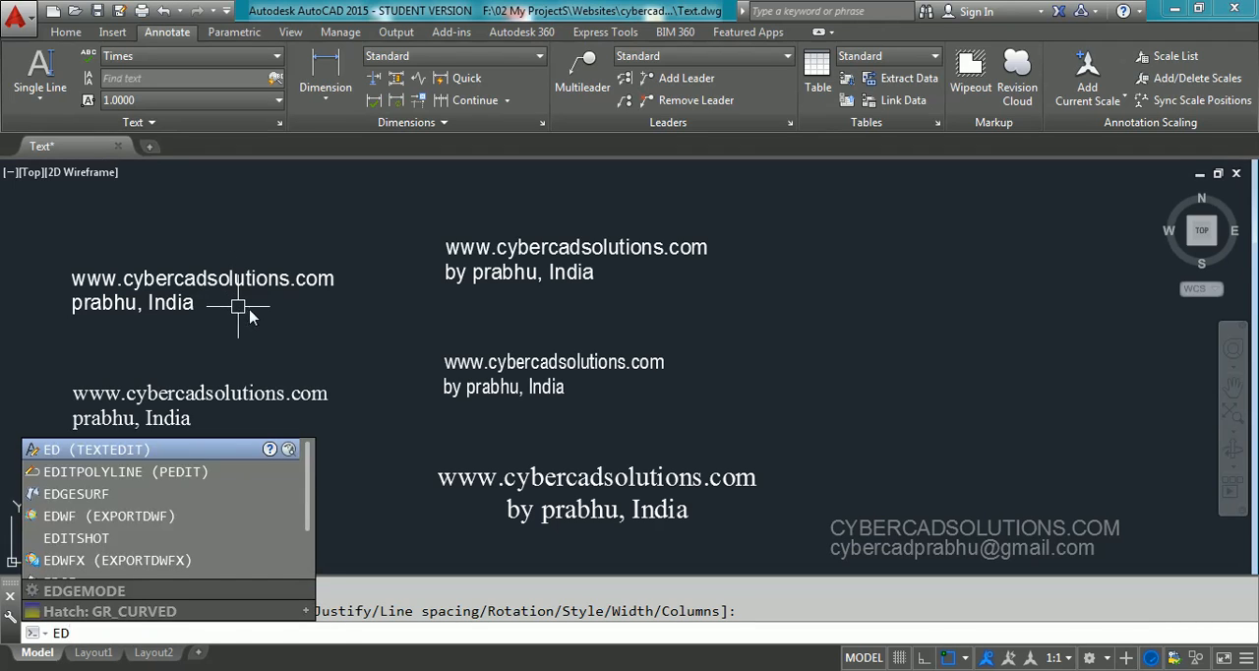
key(Return)
click(265, 284)
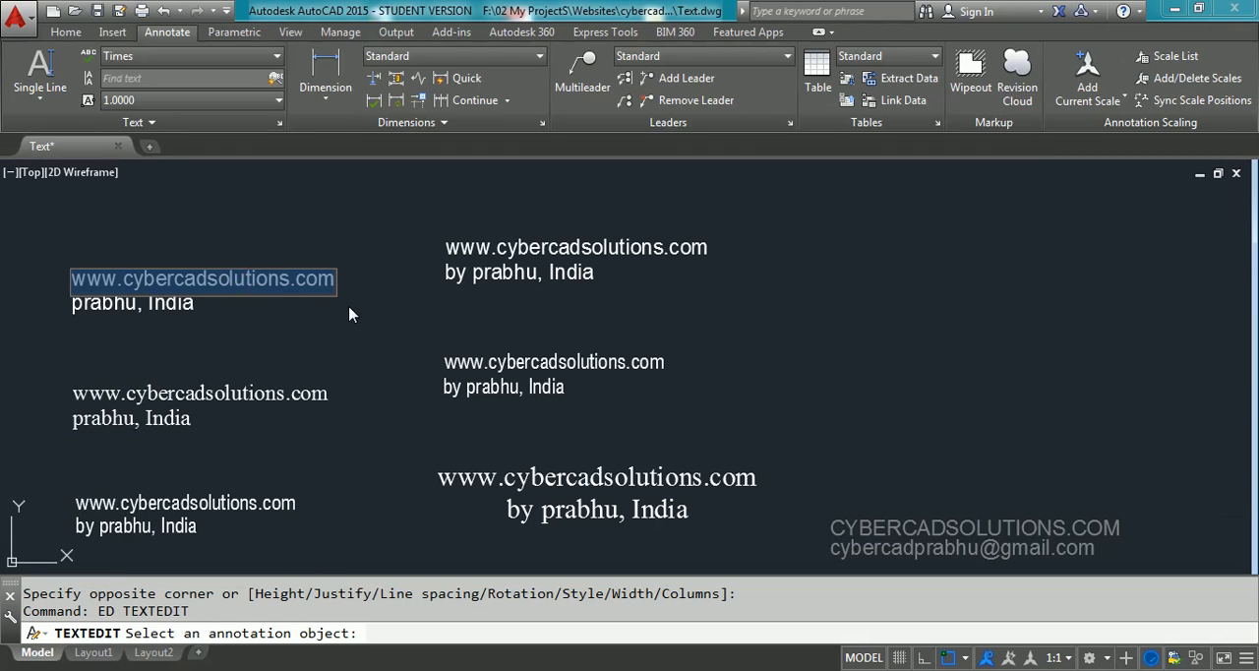
text(to)
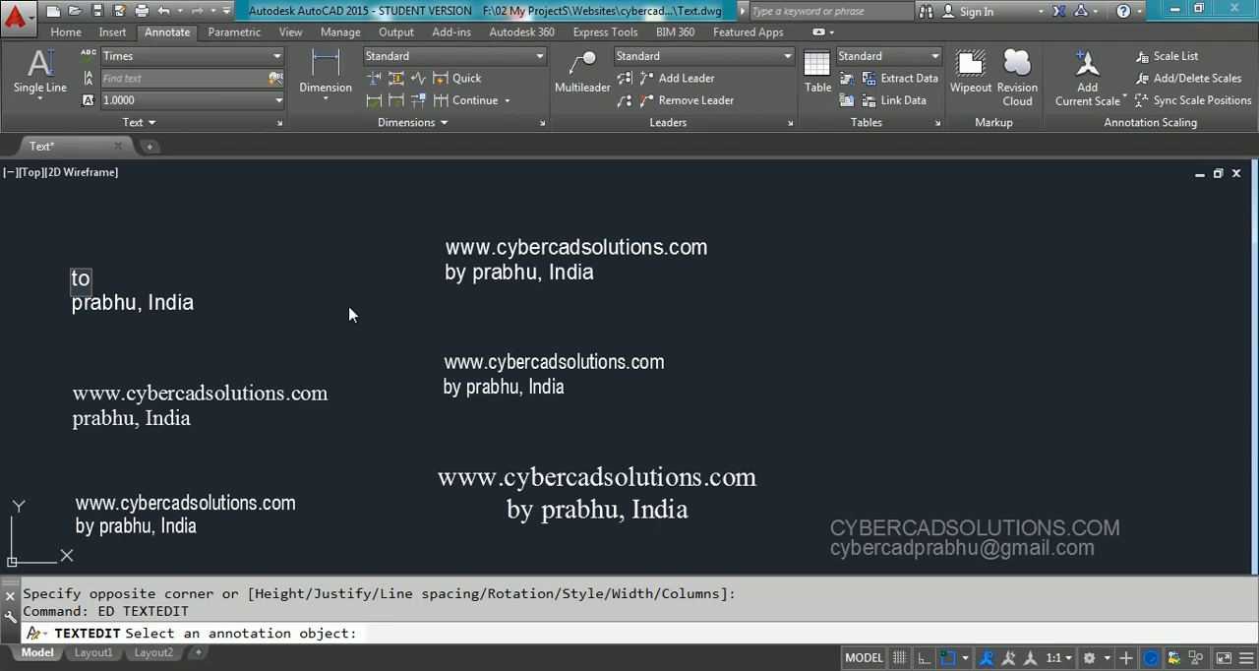
text(l =)
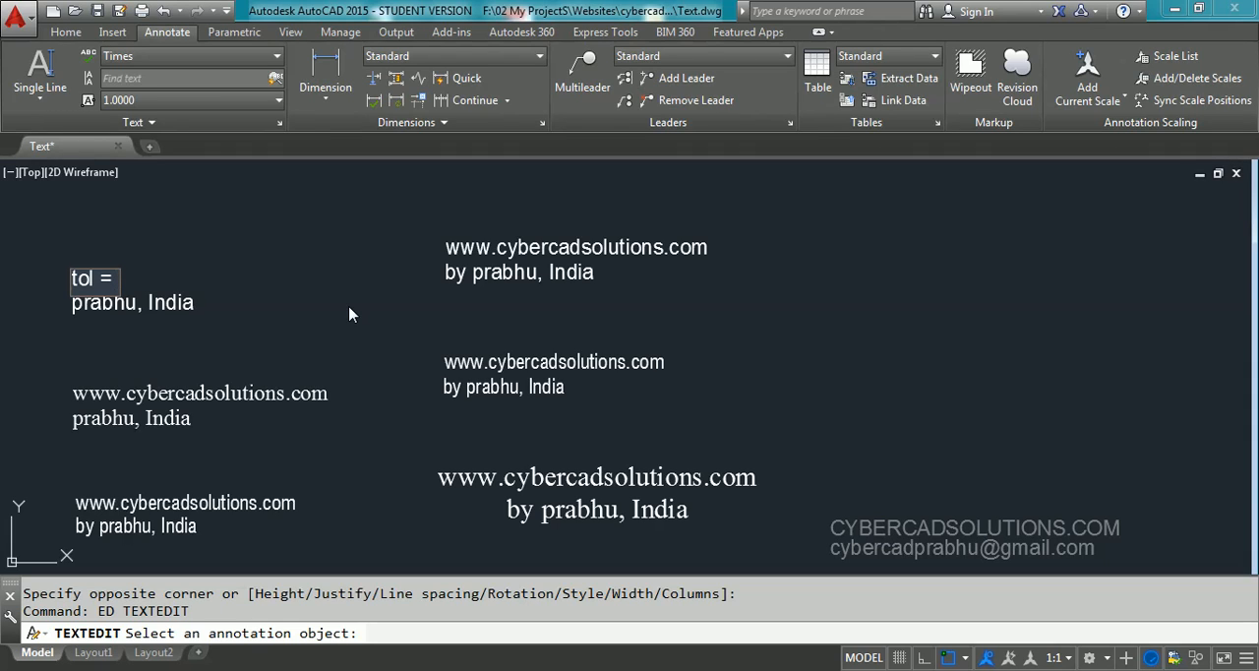
text(%%p)
text(0.001)
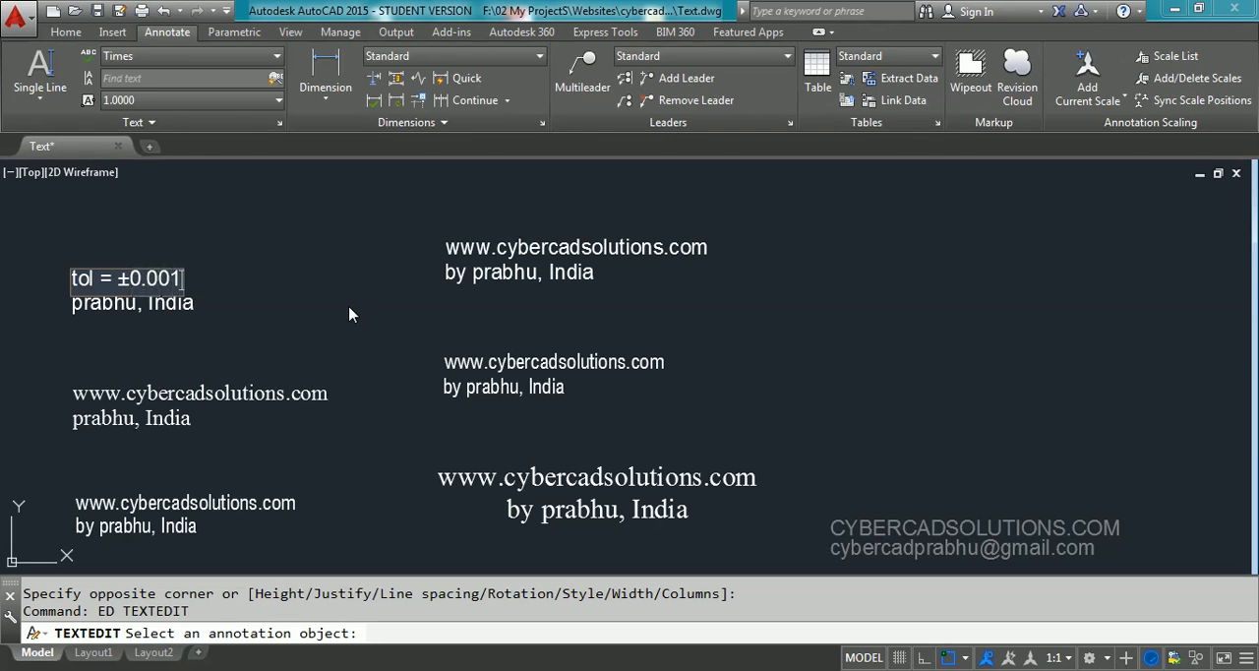
click(349, 314)
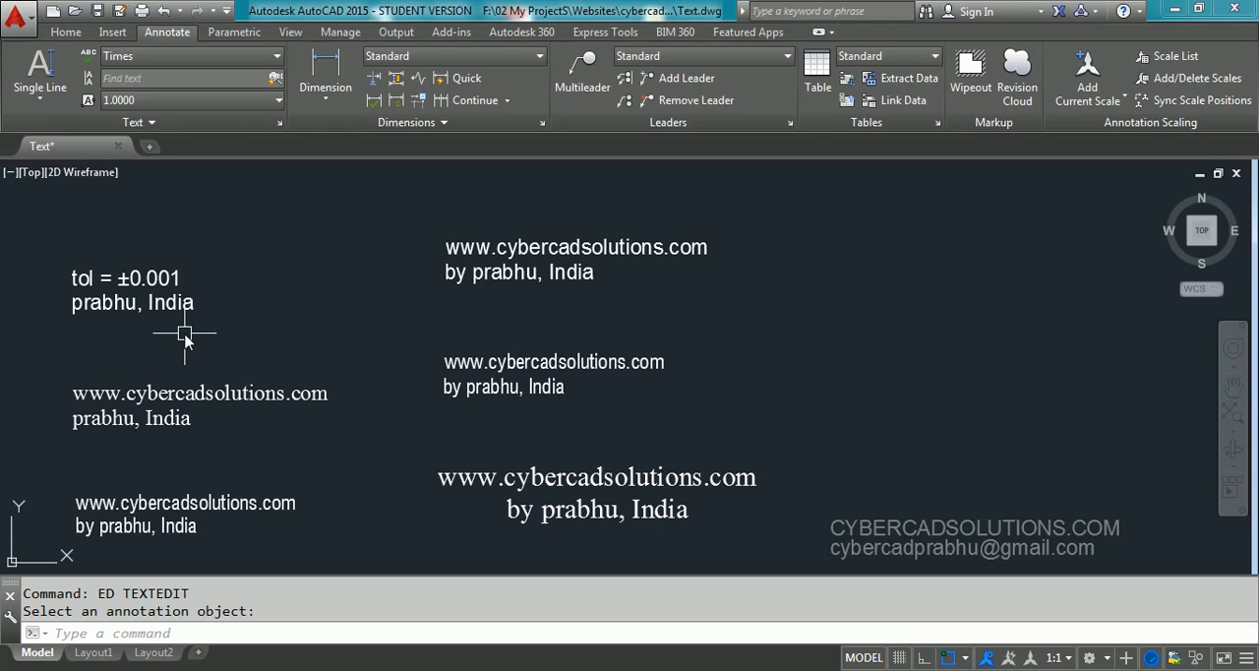
Replace the second line of the Standard single-line text with "angle = 45°", using the %%d code for the degree symbol, and end text editing
click(182, 311)
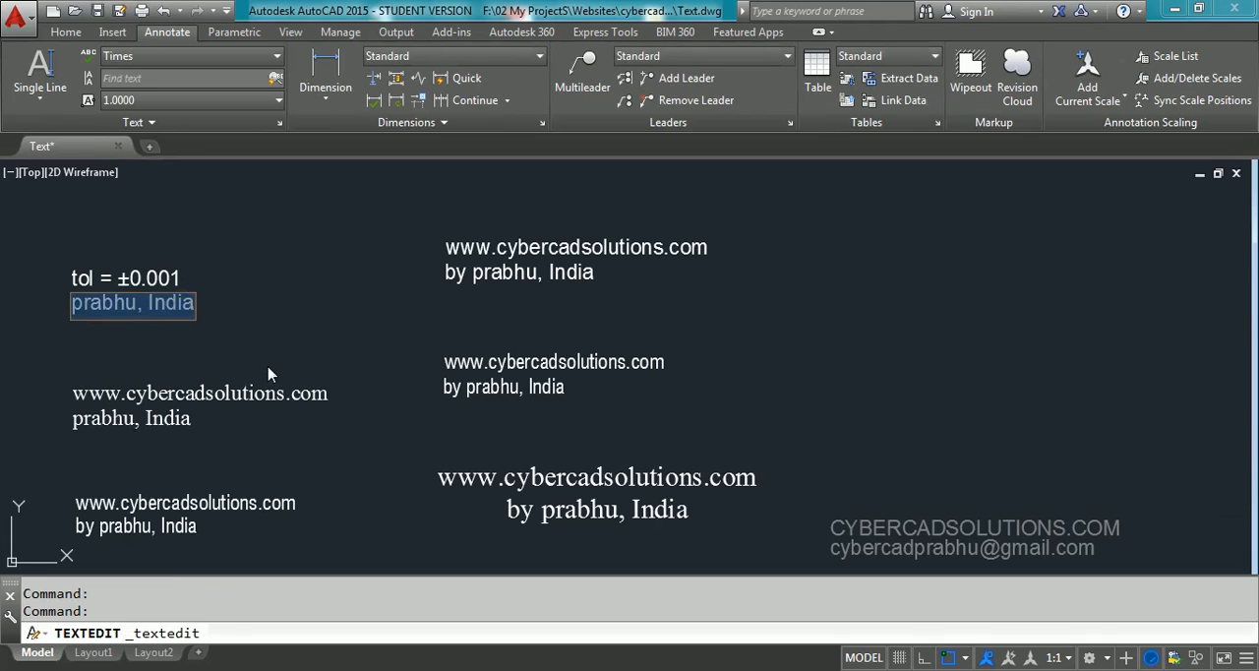
text(angle)
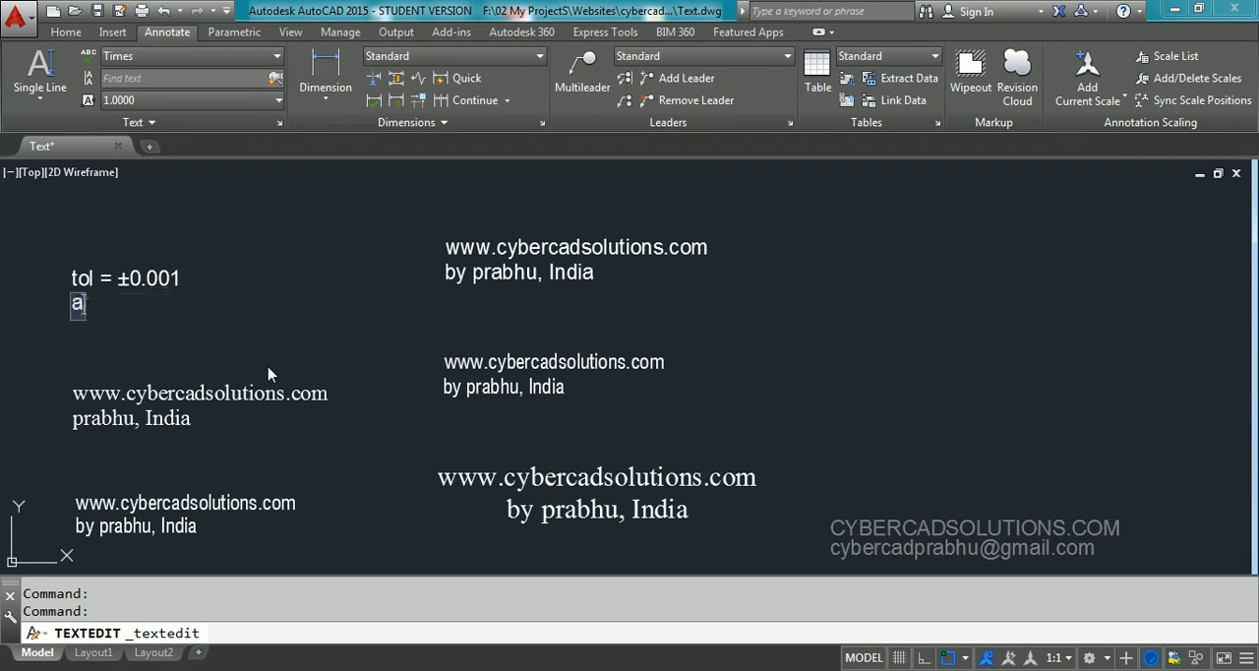
text( = )
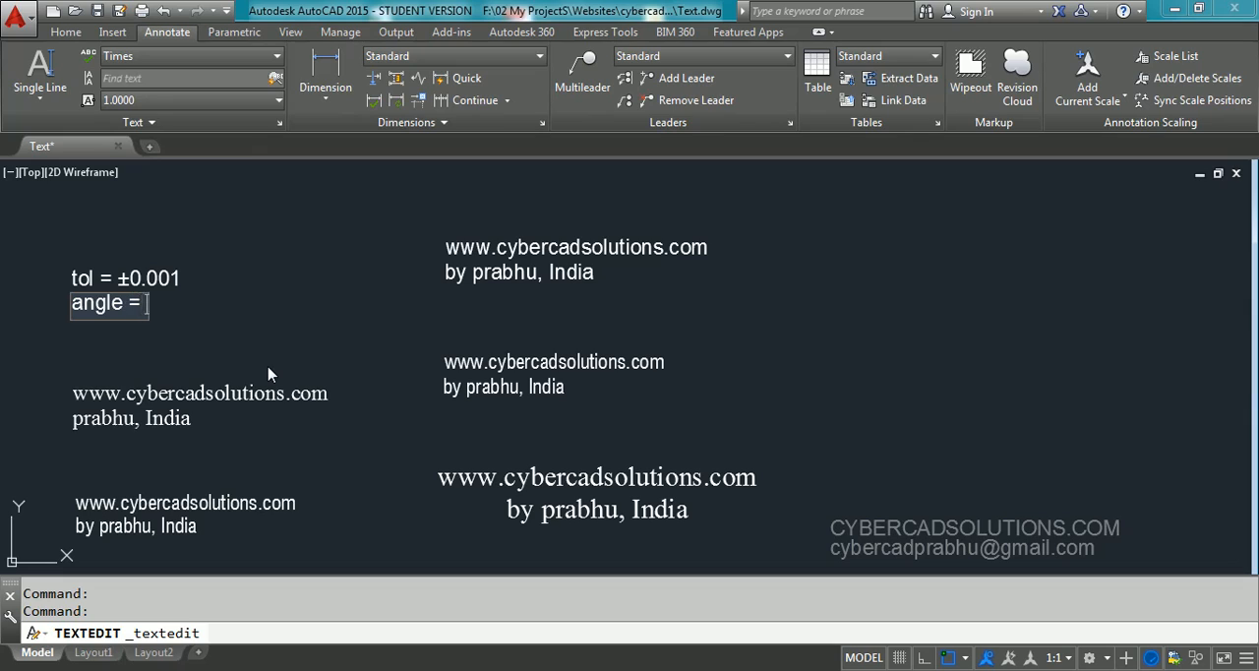
text(45%%)
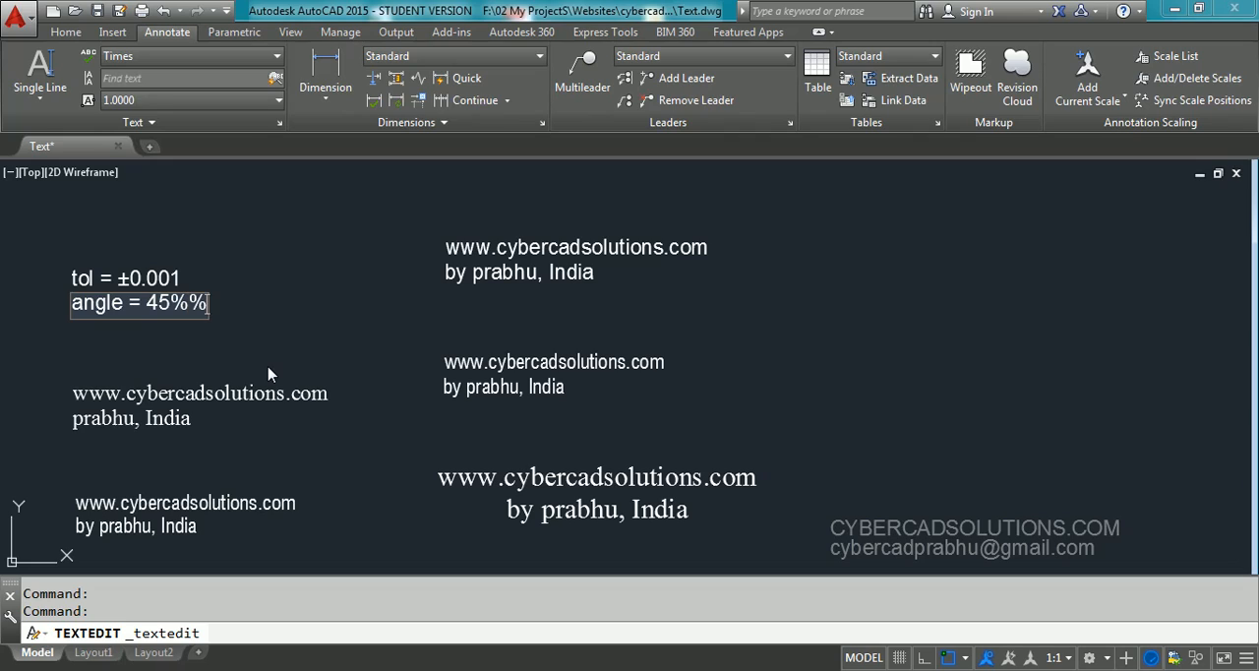
text(d)
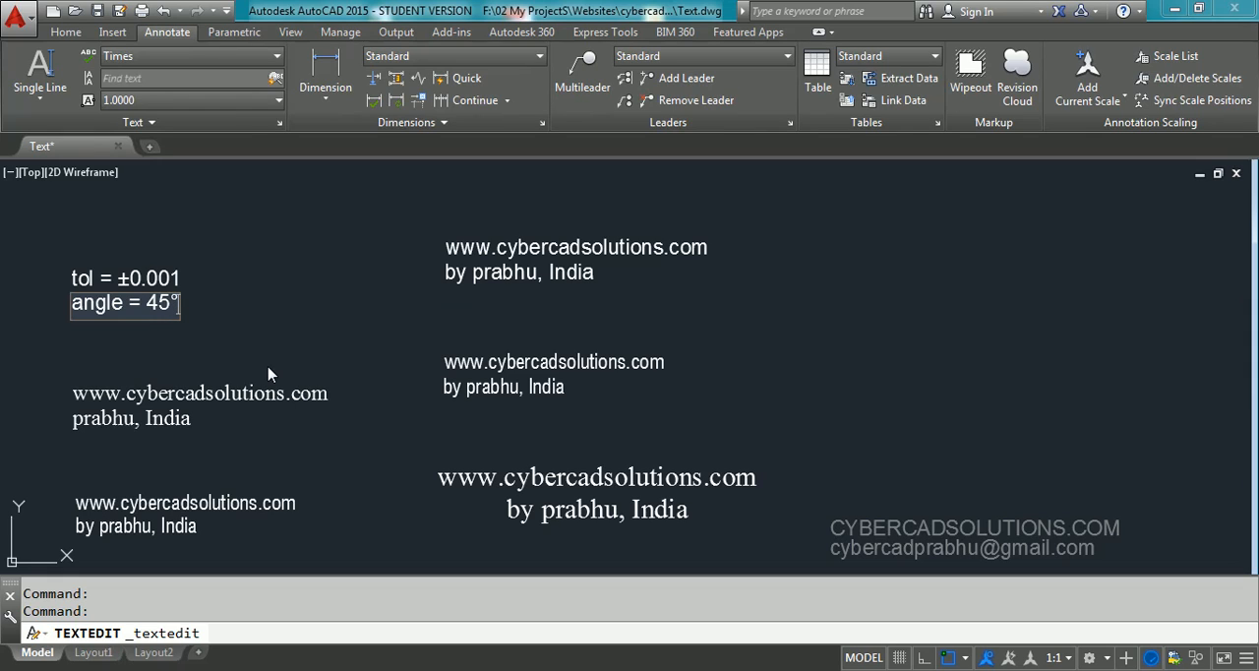
click(272, 374)
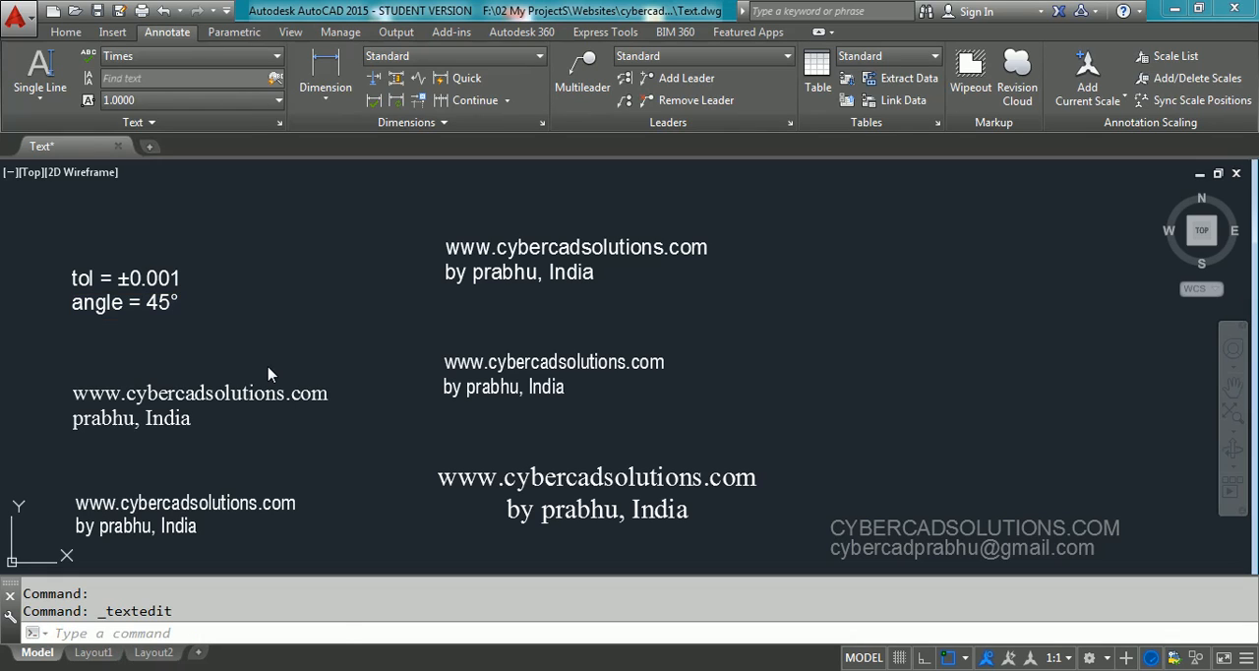
key(Return)
key(Escape)
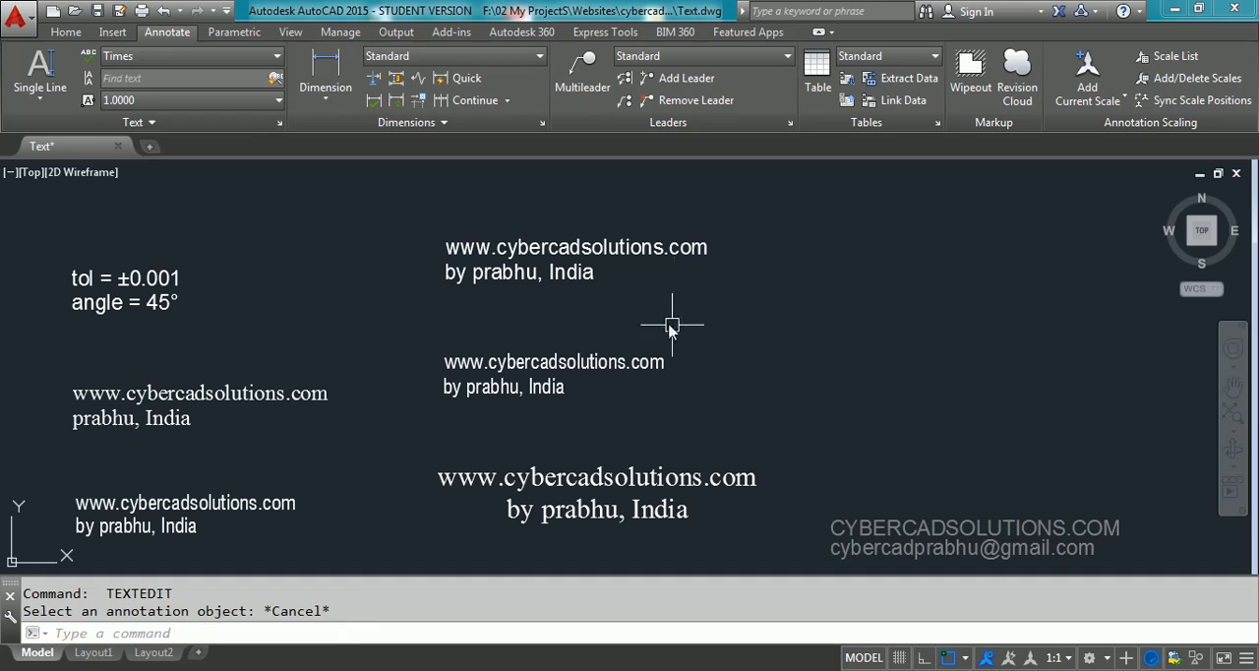
Add a third line "tol = ±0.001" to the Standard multiline text, inserting the Plus/Minus symbol, and start a new line below it
double_click(573, 273)
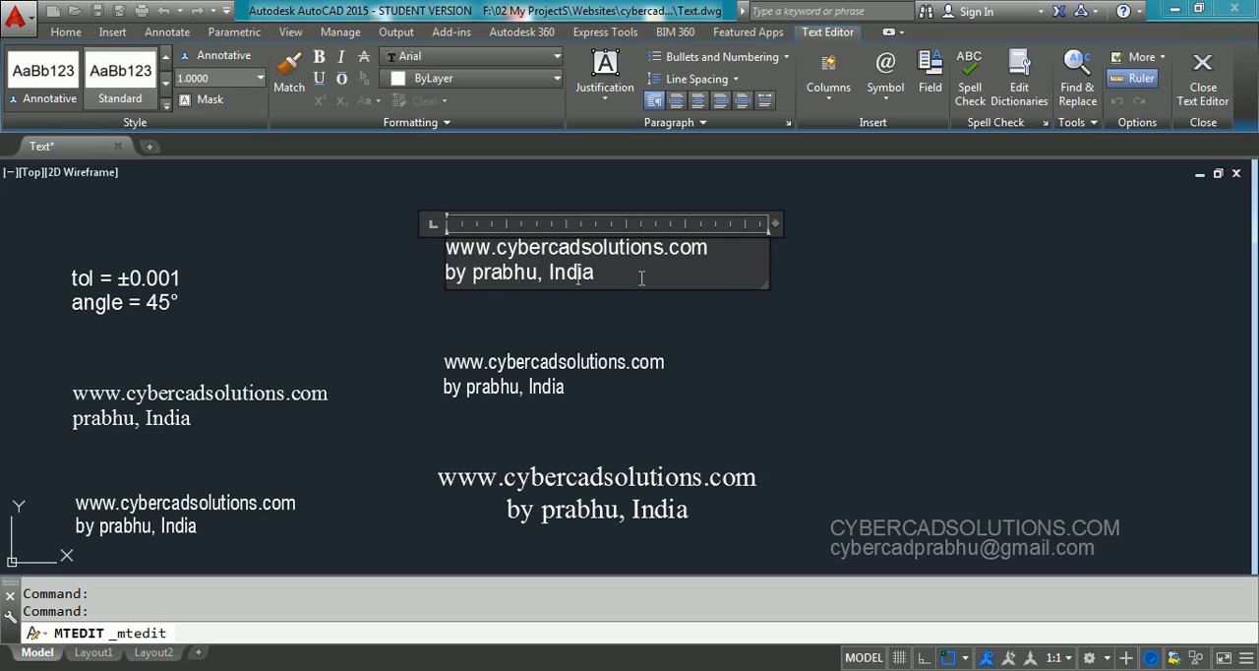
drag(640, 275, 435, 274)
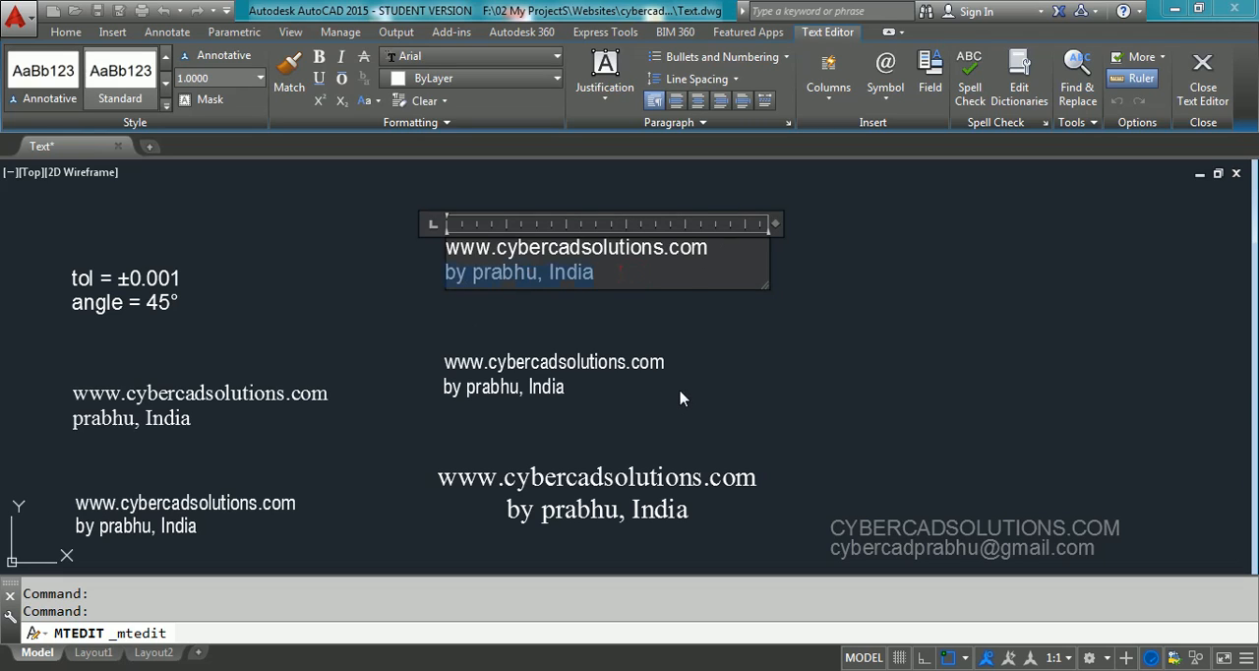
click(630, 280)
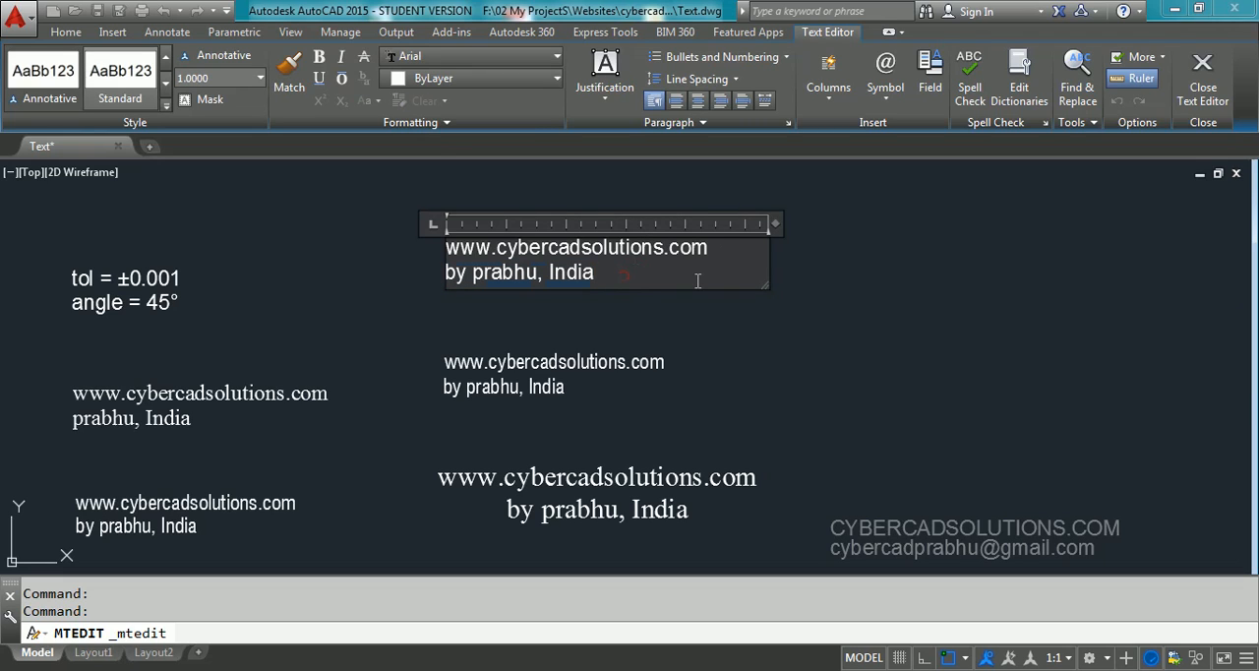
key(Return)
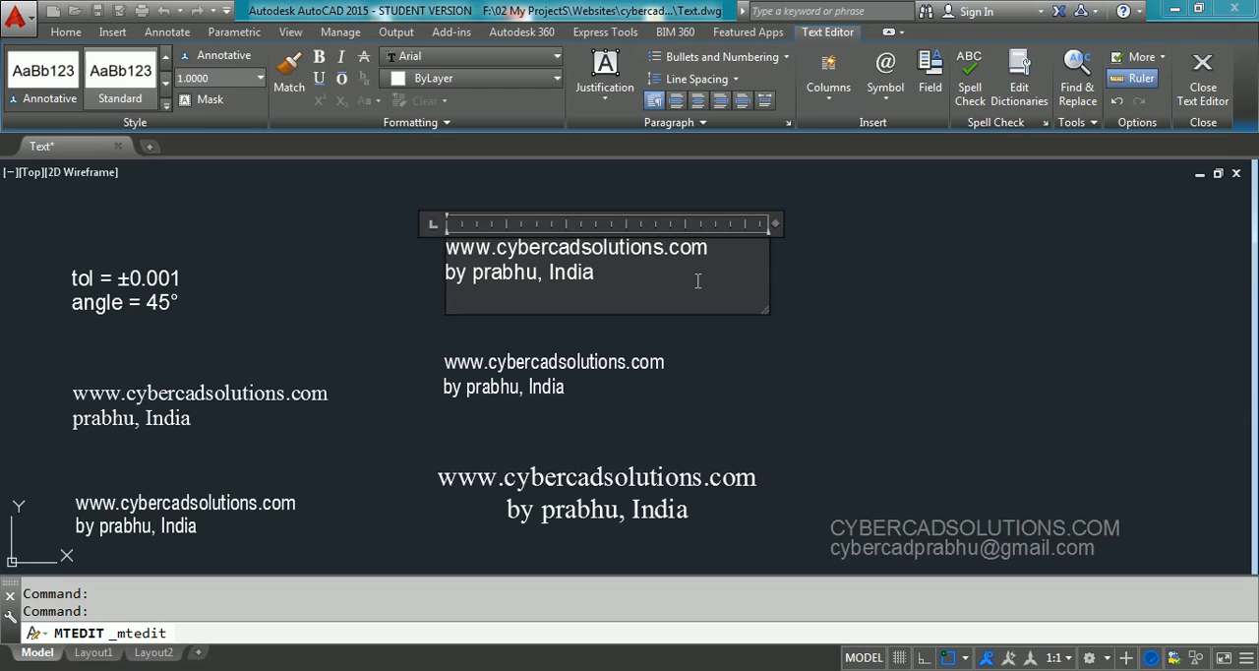
text(tol =)
click(890, 98)
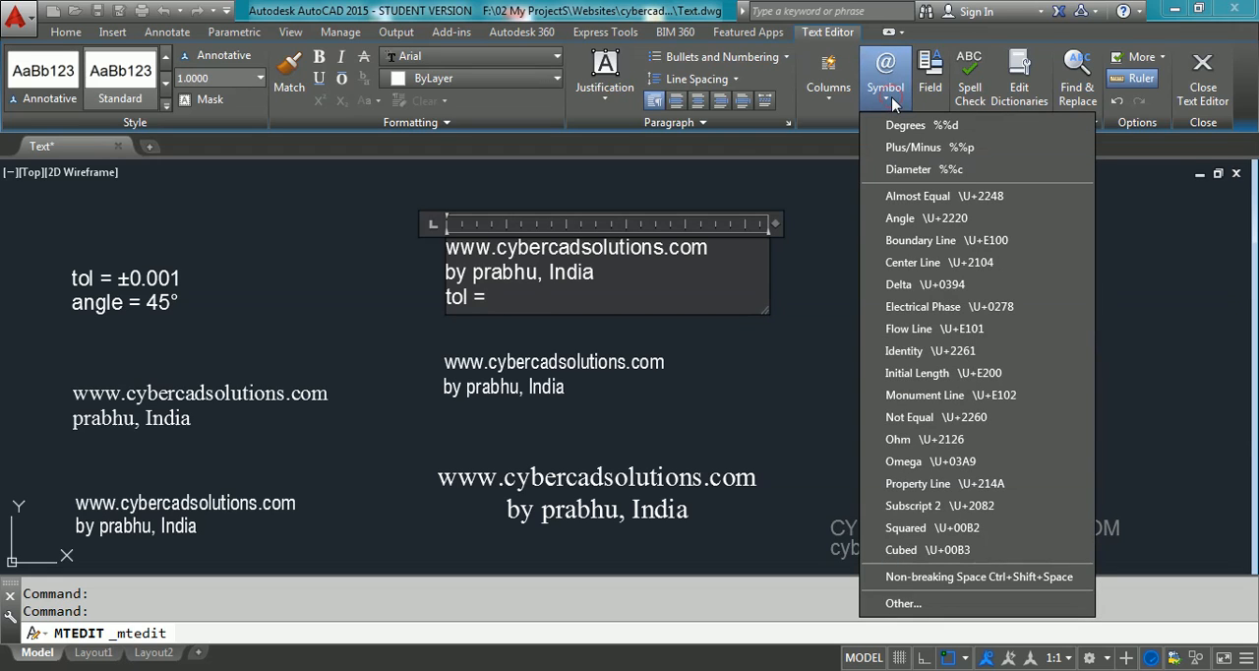
click(940, 152)
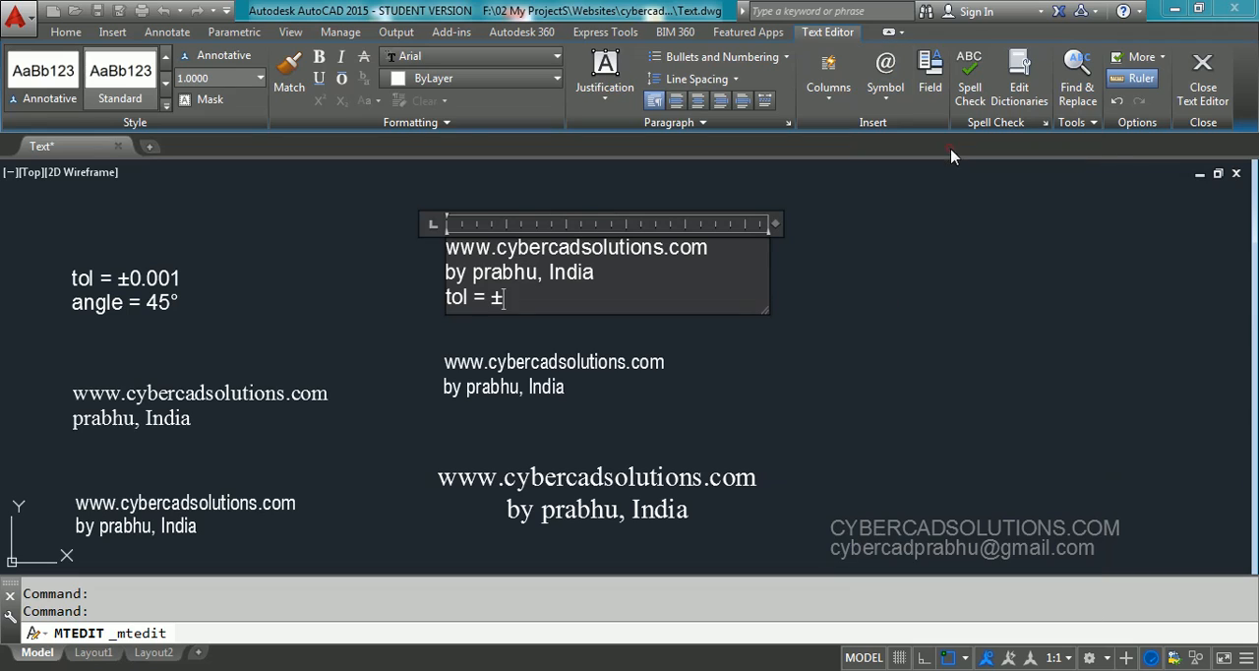
text(0.)
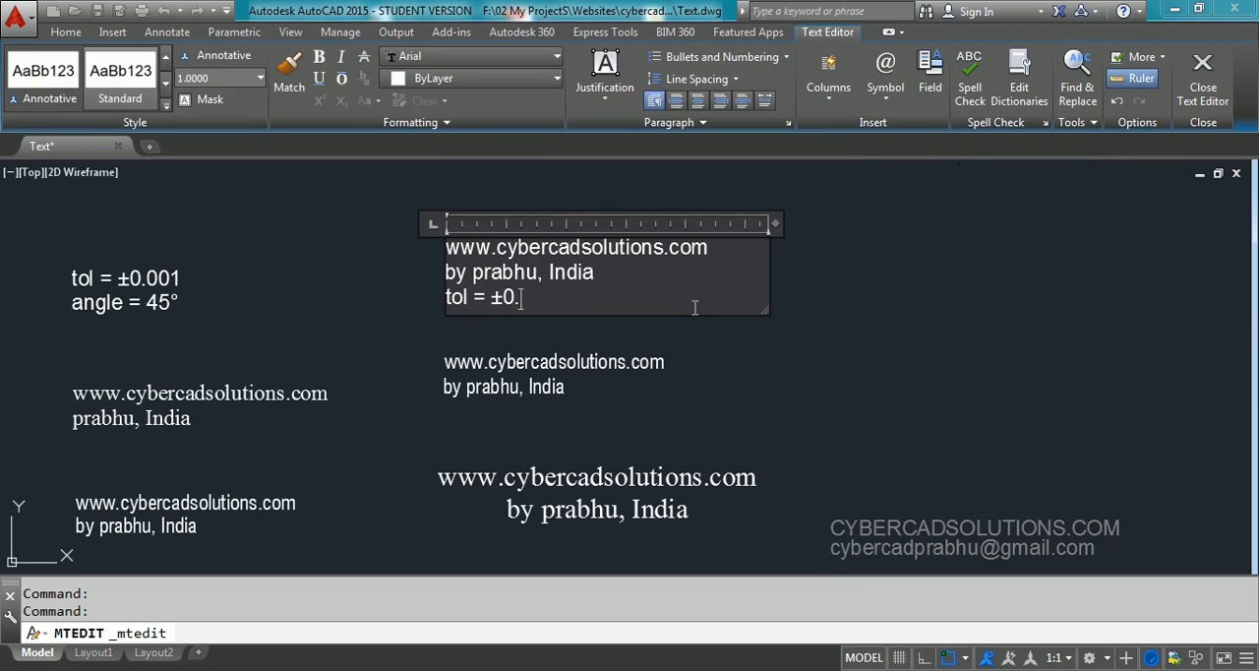
text(001)
key(Return)
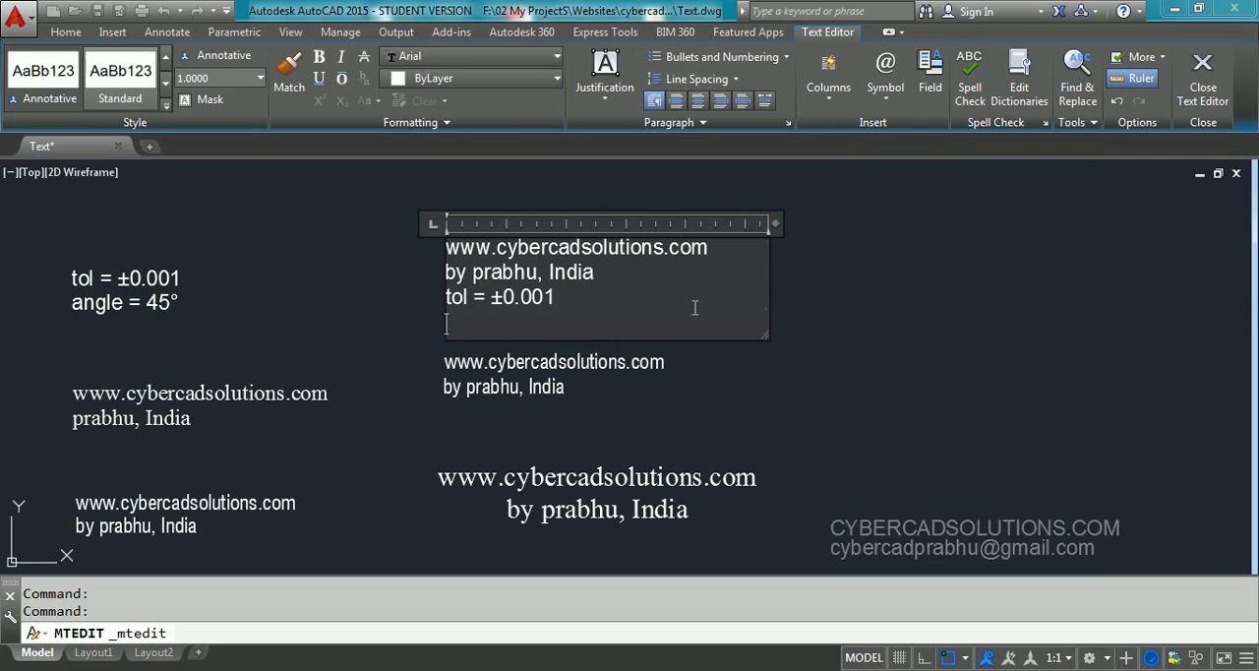
Enter "angle = 45°" as the fourth line of the Standard multiline text, inserting the Degrees symbol, and close the text editor
text(angle = 45)
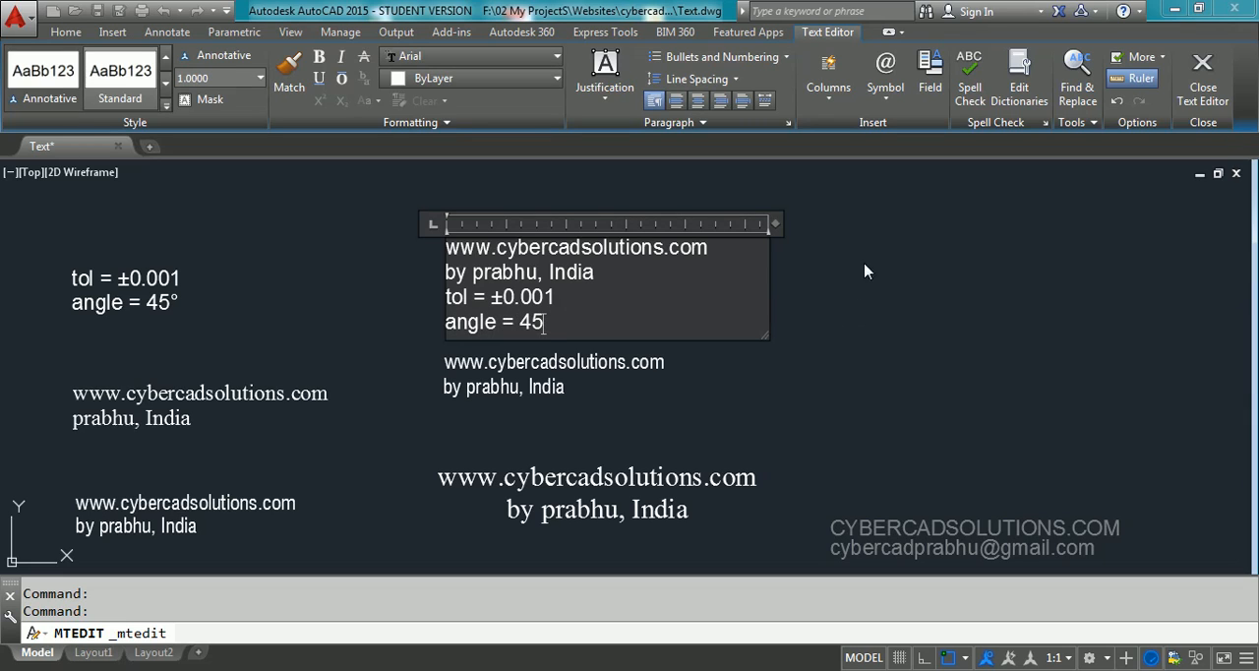
click(890, 105)
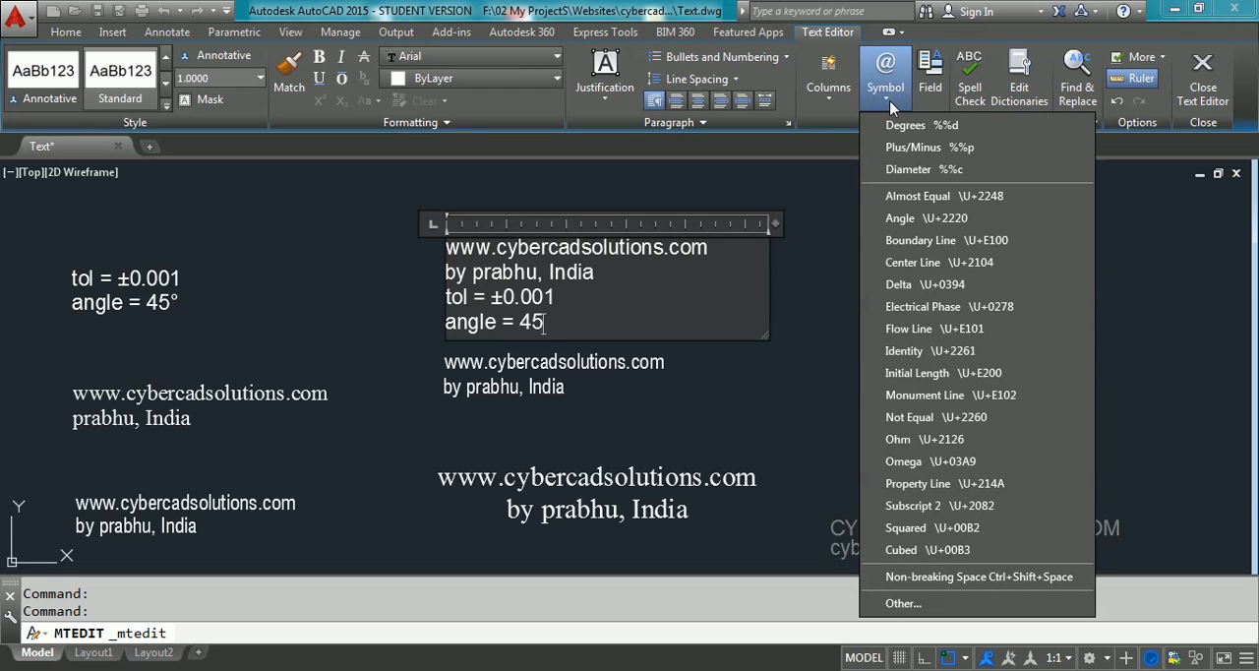
click(926, 125)
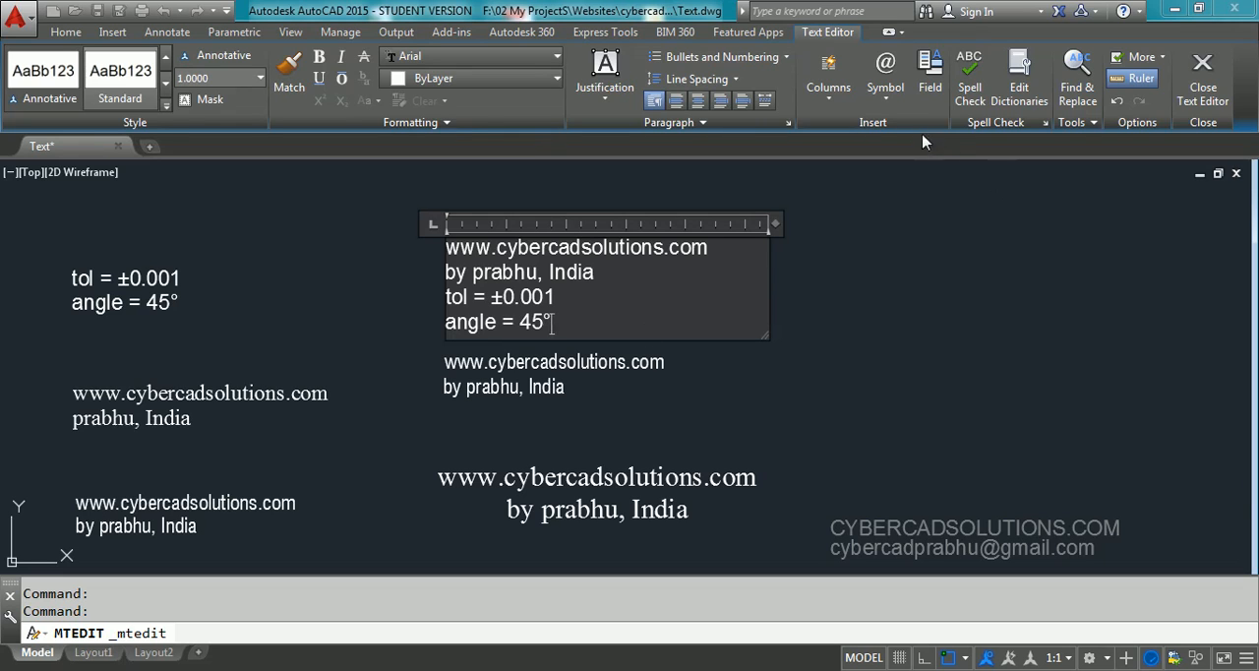
click(890, 105)
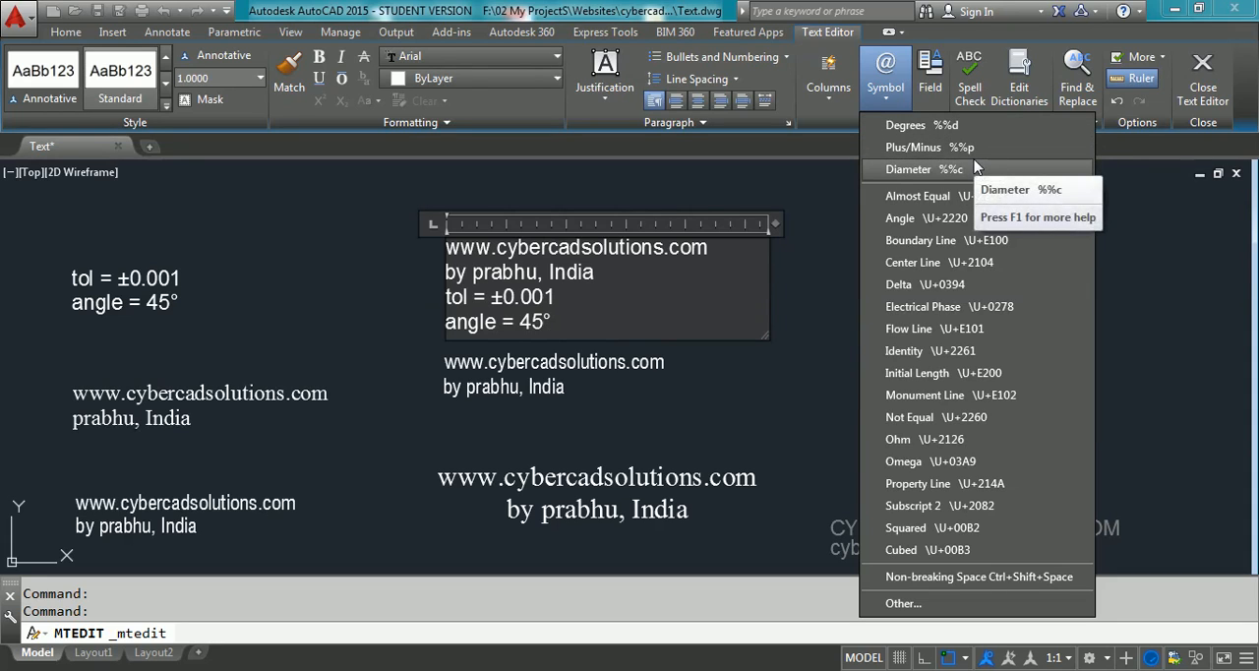
click(820, 264)
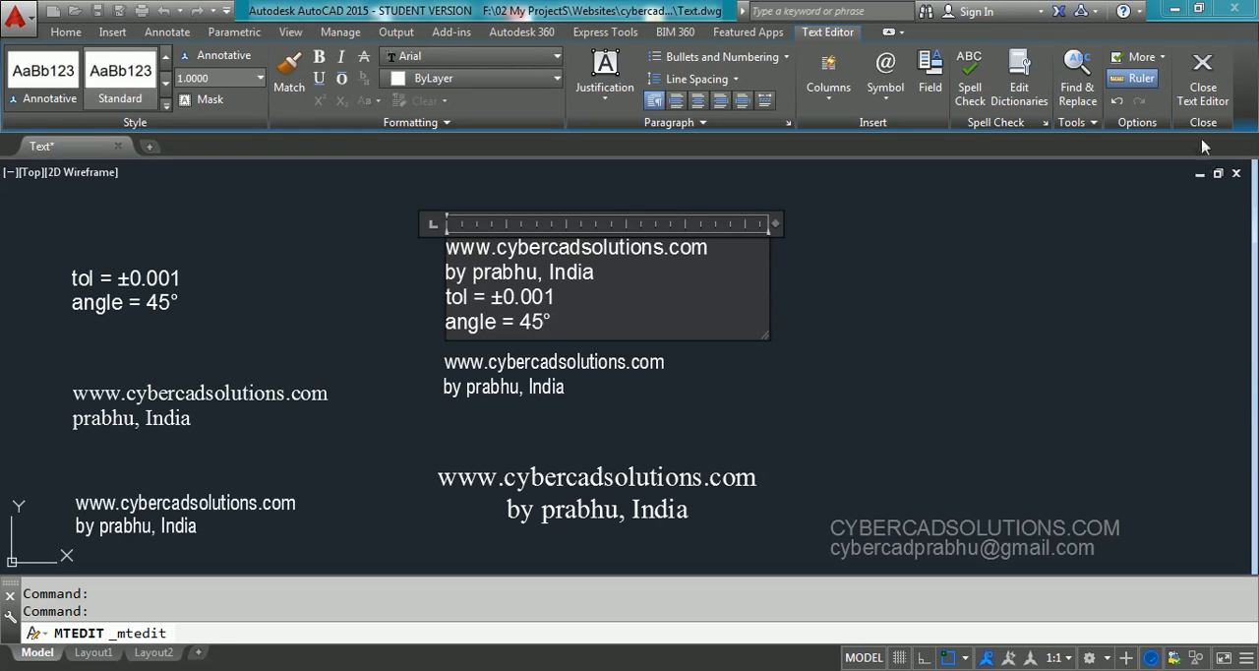
click(1204, 94)
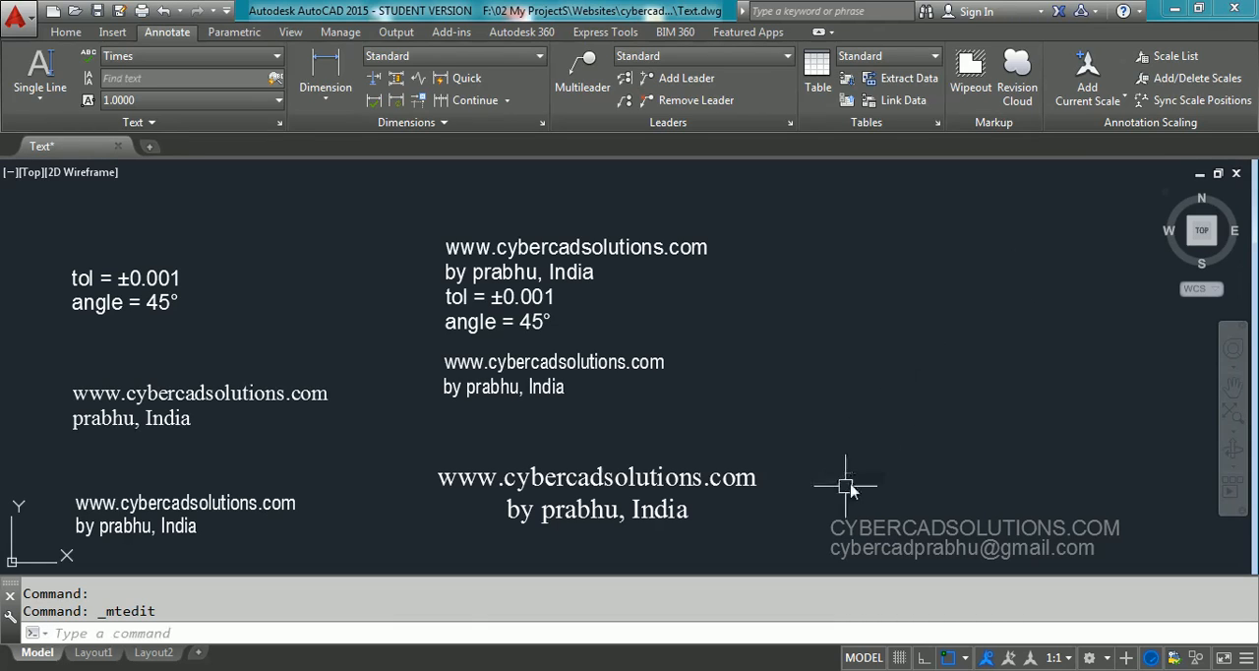
click(817, 497)
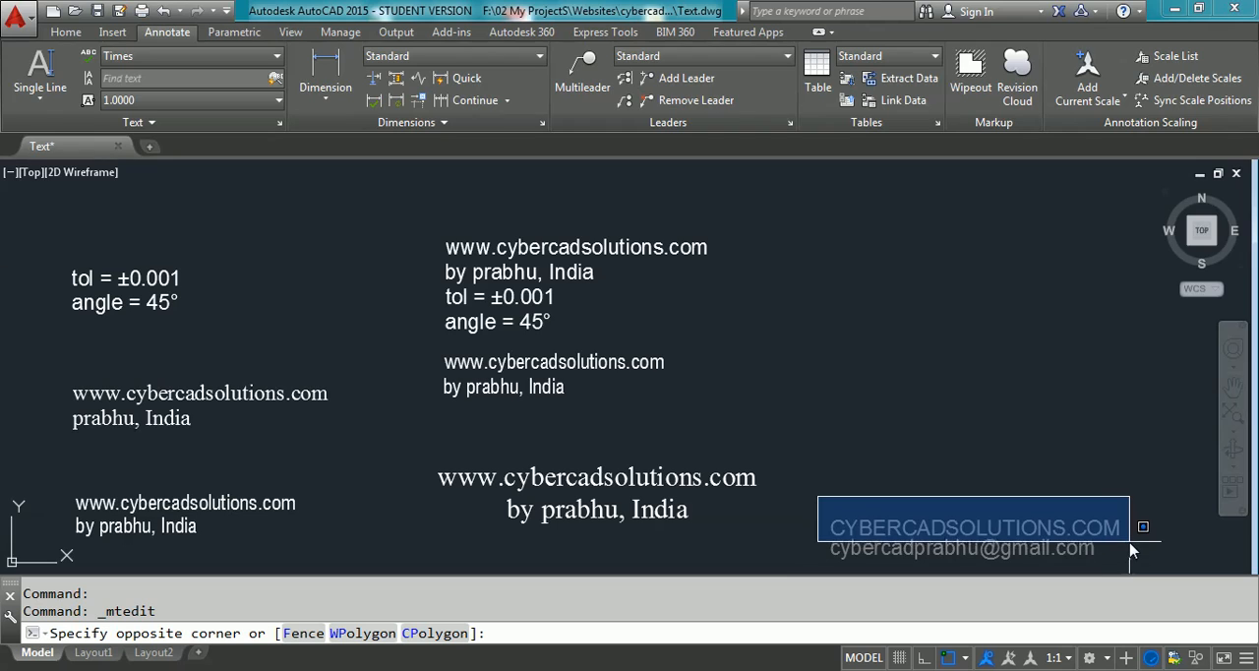
click(1023, 487)
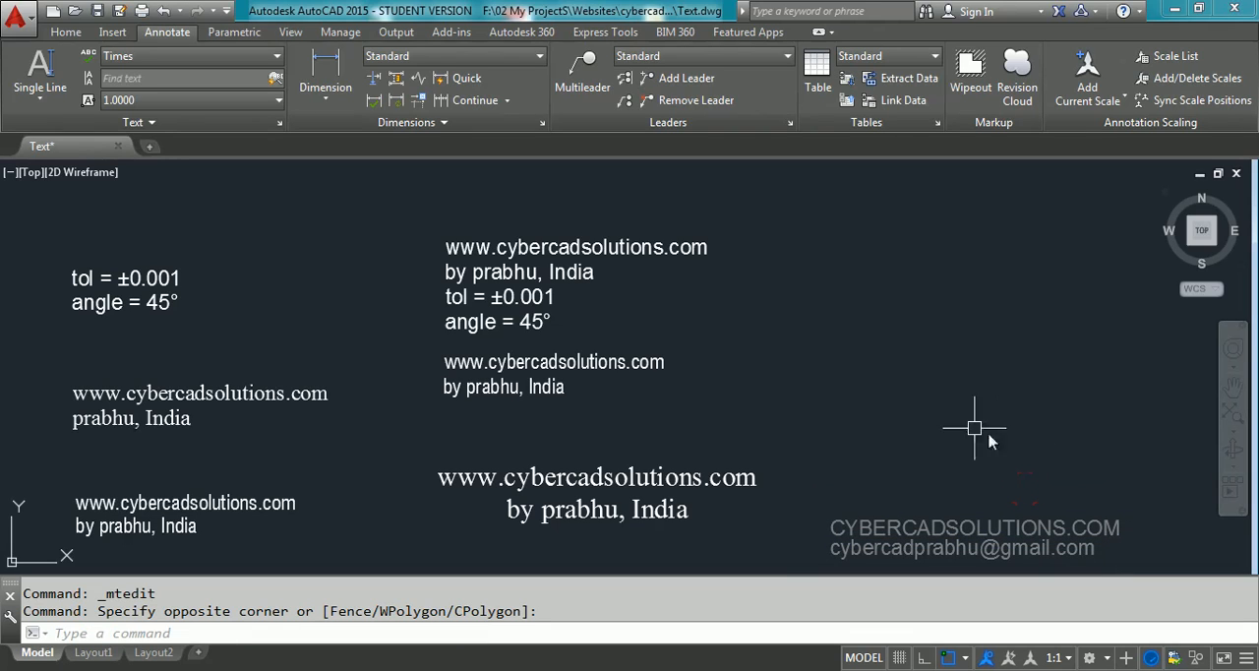